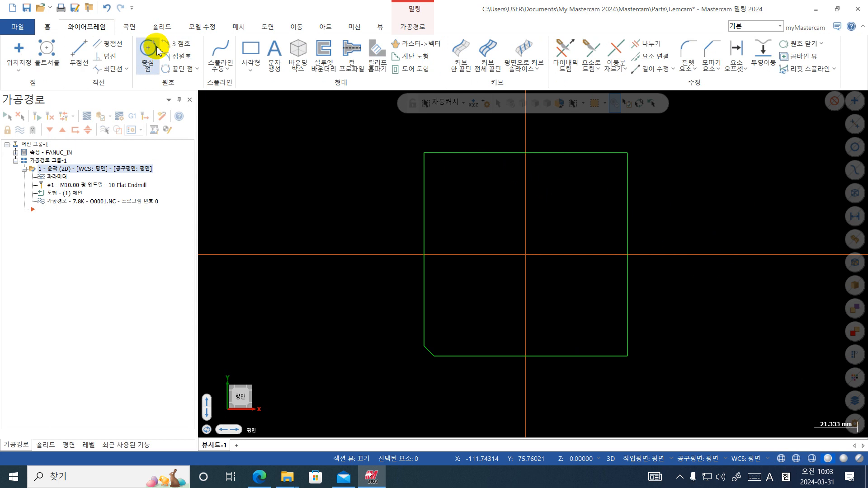
# Draw an 11 mm diameter circle centred on the midpoint of the square's upper edge
pyautogui.click(150, 49)
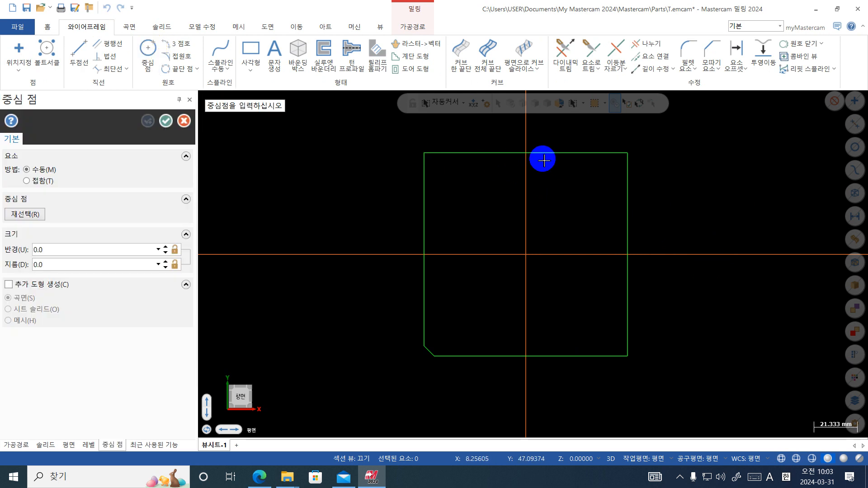
pyautogui.click(525, 153)
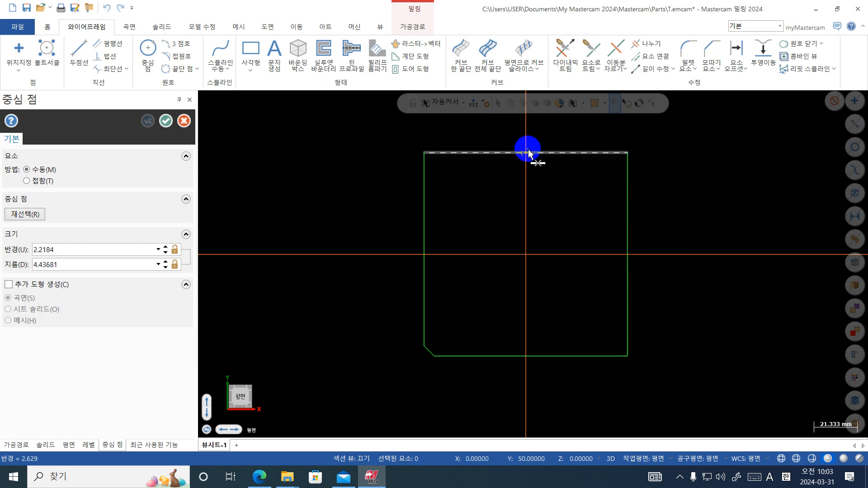
pyautogui.click(556, 166)
pyautogui.click(80, 268)
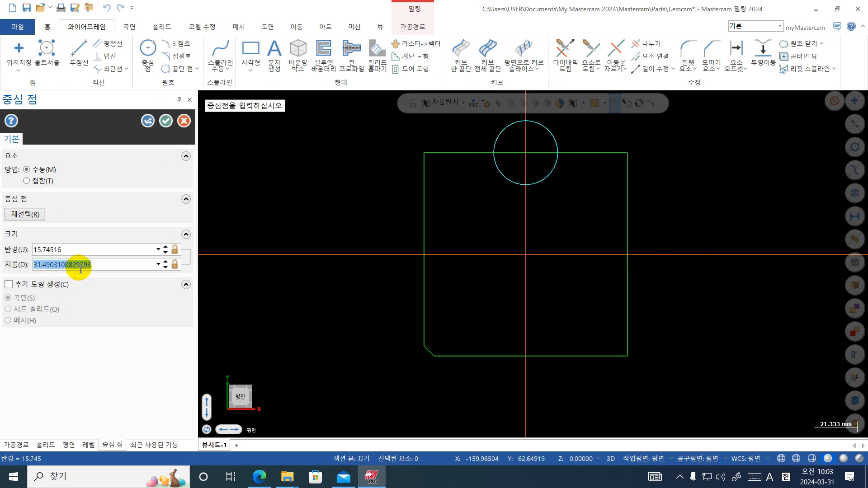
pyautogui.write('11')
pyautogui.press('Return')
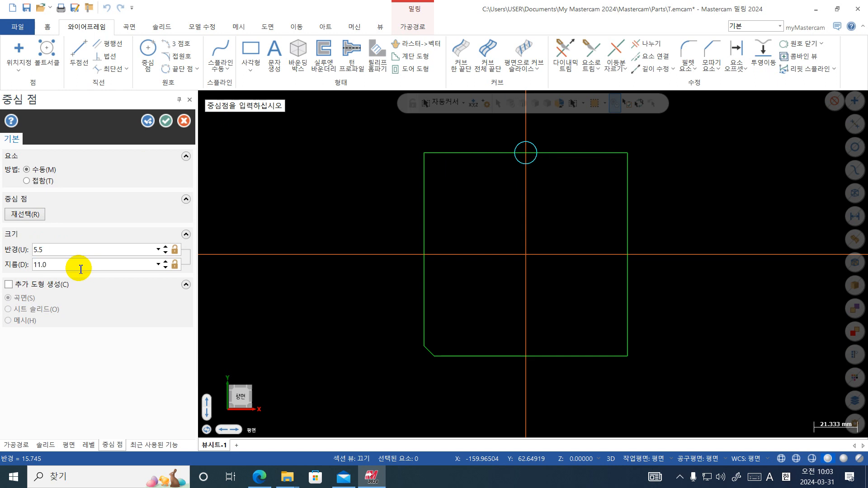
pyautogui.click(166, 121)
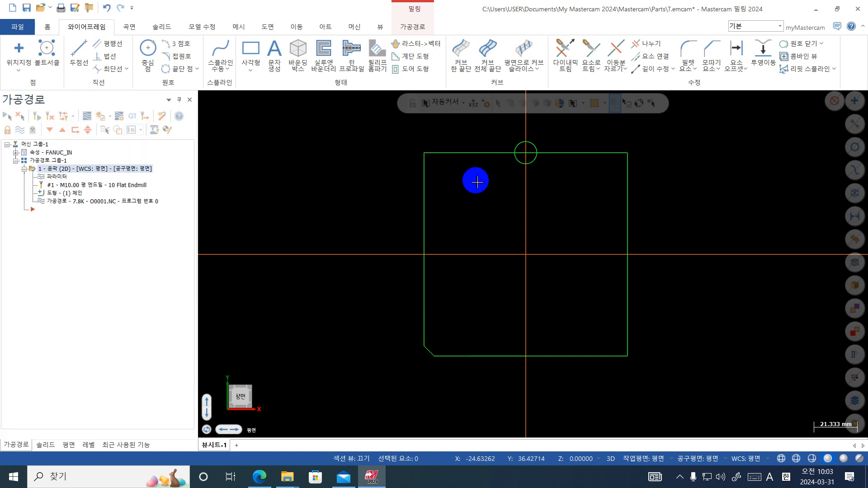
# Move the circle by -8 mm in Y with Translate and clear the result colours
pyautogui.click(520, 171)
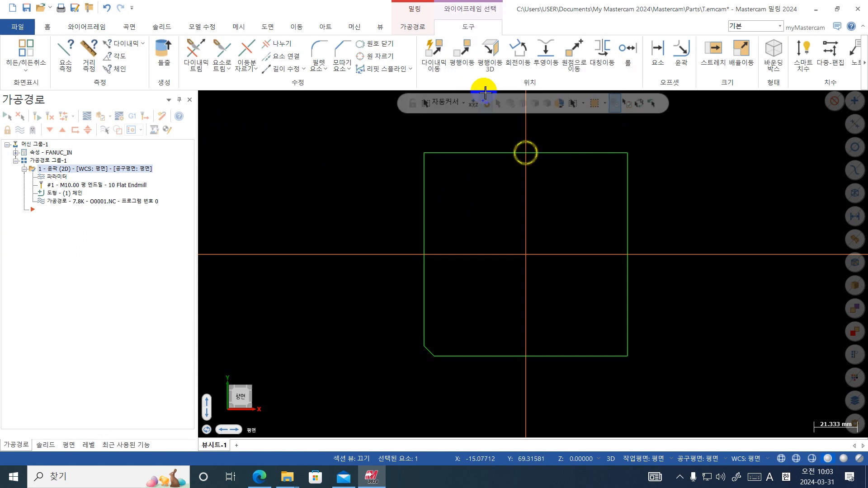
pyautogui.click(467, 56)
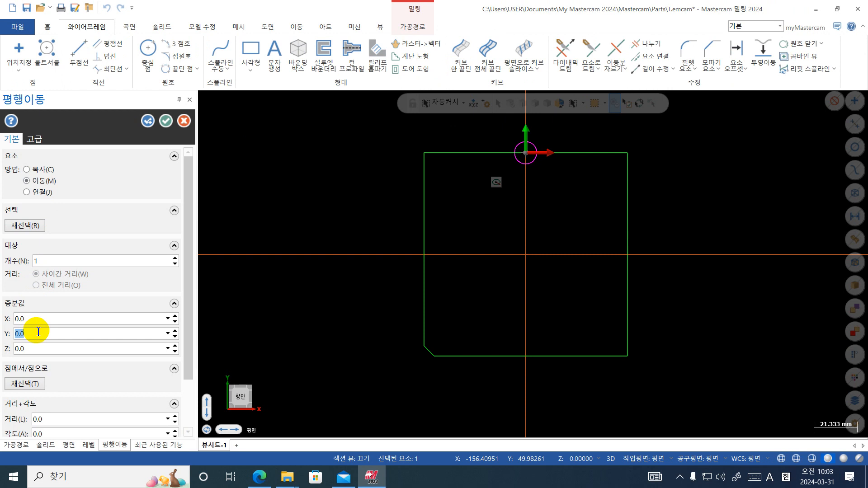
pyautogui.press('Tab')
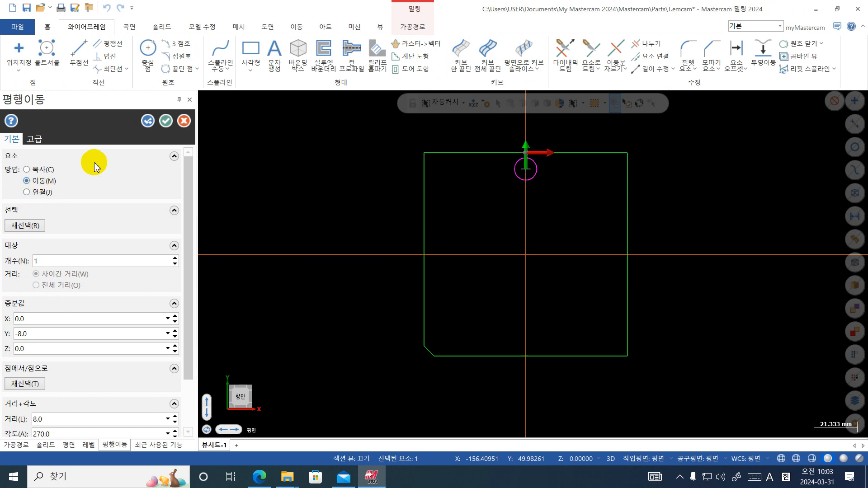
pyautogui.click(166, 120)
pyautogui.rightClick(701, 147)
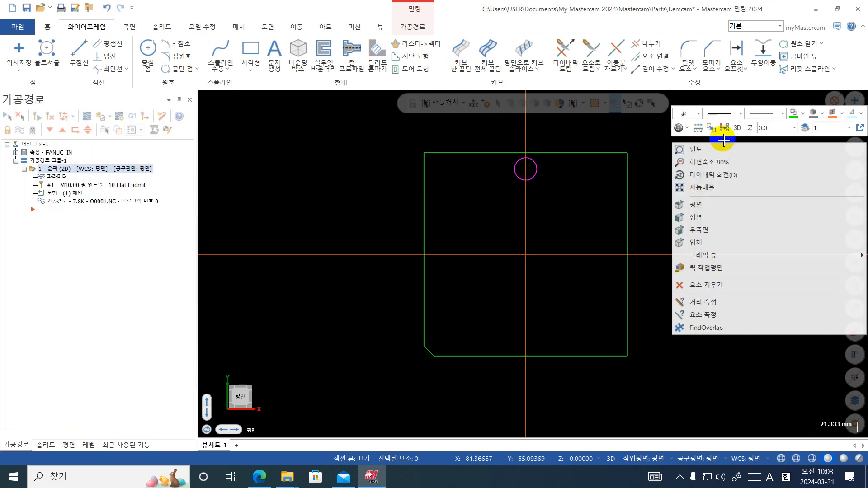
pyautogui.click(726, 132)
pyautogui.scroll(2, 710, 250)
pyautogui.scroll(4, 651, 224)
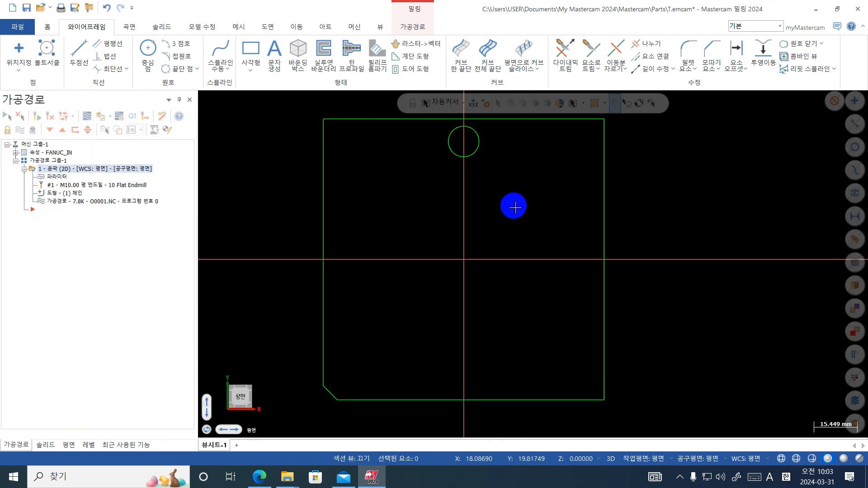
pyautogui.scroll(-6, 468, 323)
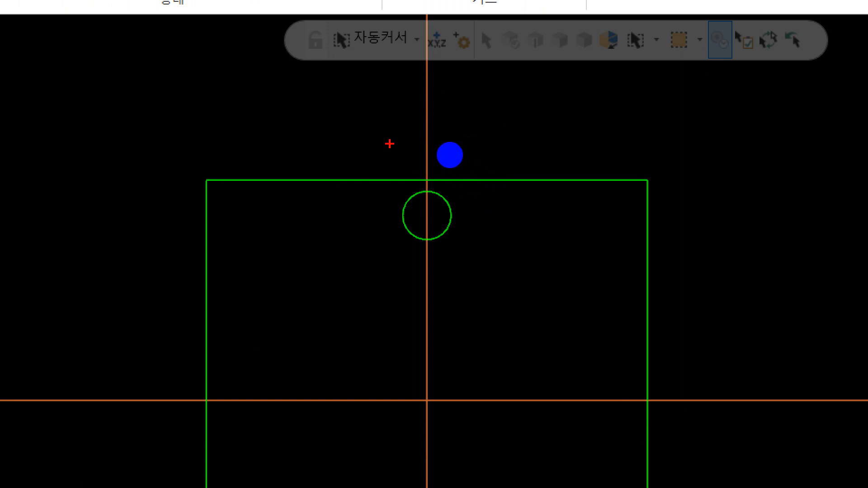
pyautogui.moveTo(421, 196)
pyautogui.mouseDown()
pyautogui.moveTo(410, 186)
pyautogui.moveTo(437, 144)
pyautogui.moveTo(457, 180)
pyautogui.moveTo(469, 183)
pyautogui.moveTo(467, 174)
pyautogui.mouseUp()
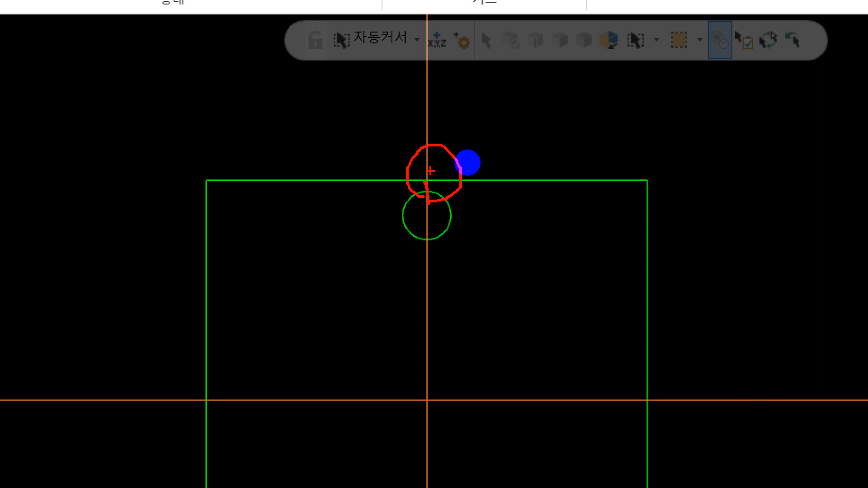
pyautogui.moveTo(321, 145); pyautogui.dragTo(318, 210)
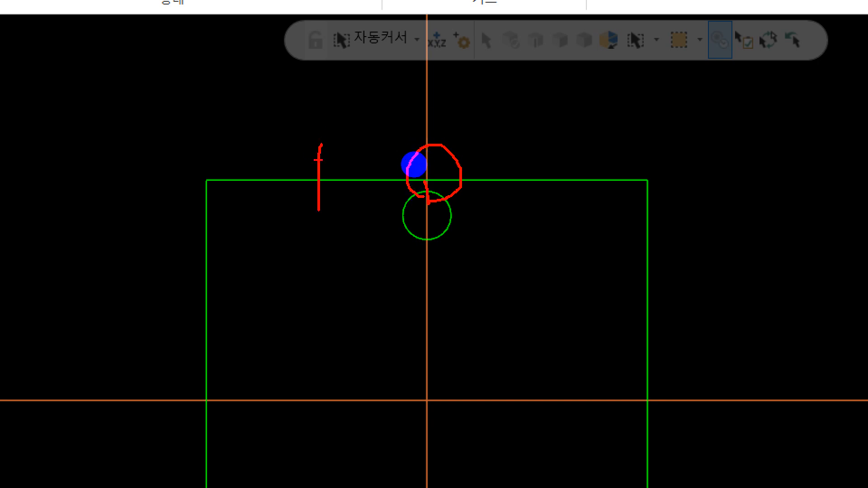
pyautogui.click(319, 118)
pyautogui.moveTo(319, 116); pyautogui.dragTo(310, 250)
pyautogui.moveTo(326, 220); pyautogui.dragTo(321, 180)
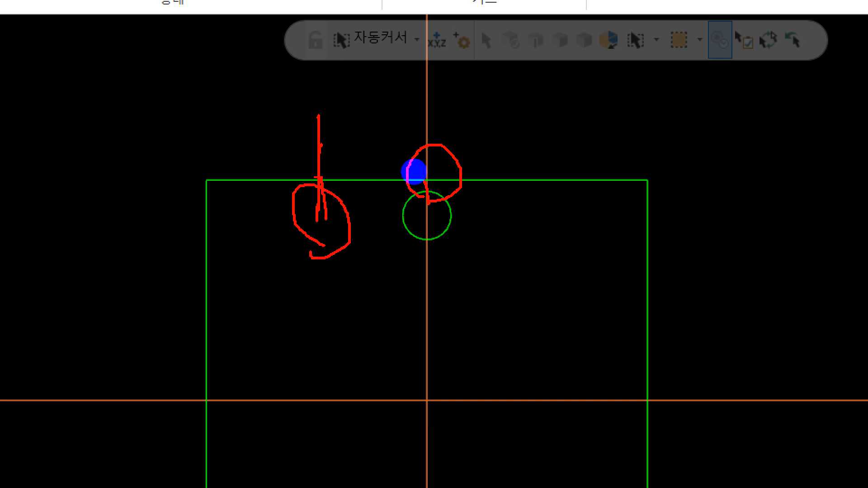
pyautogui.press('Escape')
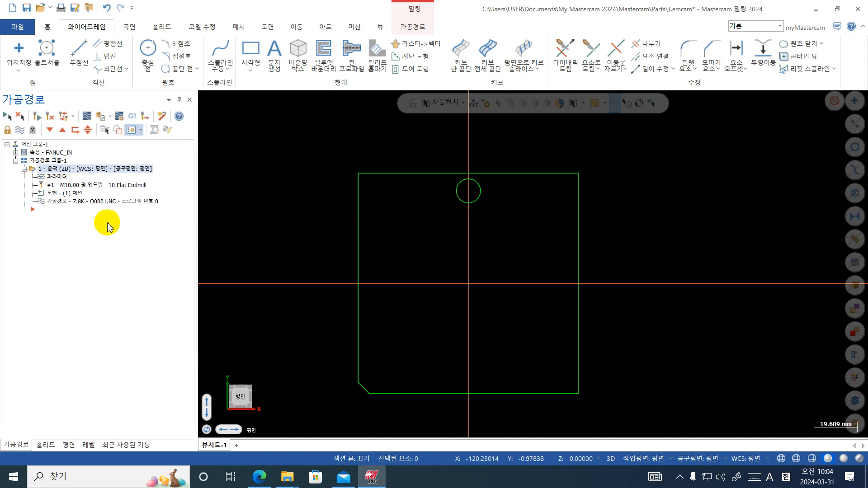
# Rechain all geometry of the 2D contour toolpath, picking the circle's centre as the first point chain
pyautogui.click(73, 193)
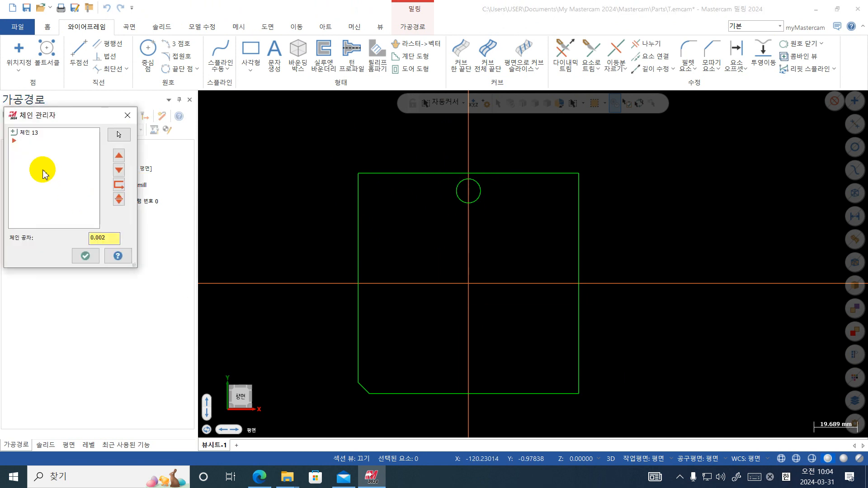
pyautogui.click(119, 134)
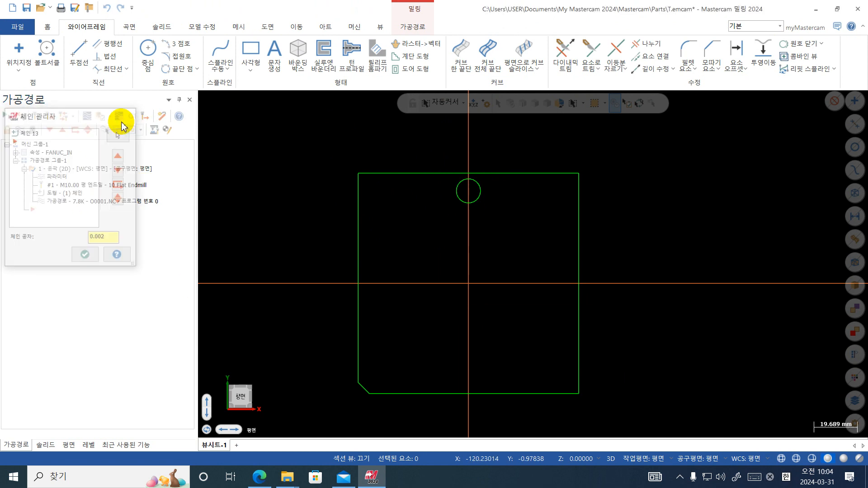
pyautogui.click(68, 194)
pyautogui.rightClick(54, 164)
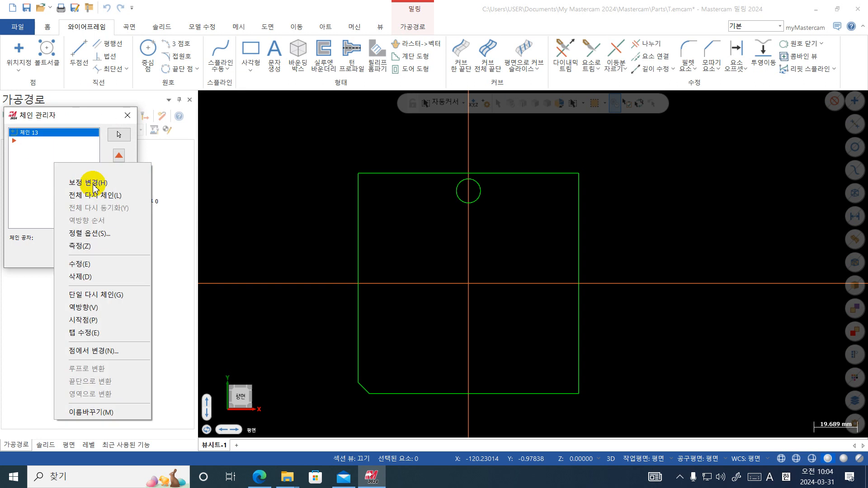
pyautogui.click(104, 196)
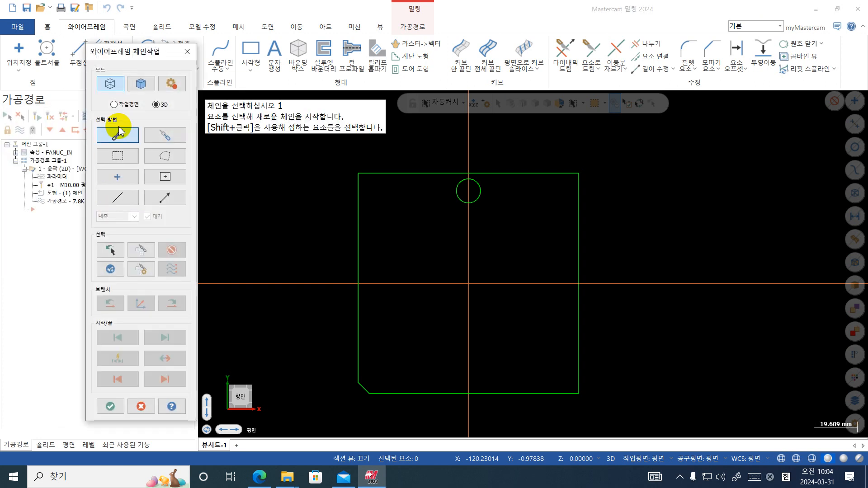
pyautogui.click(132, 179)
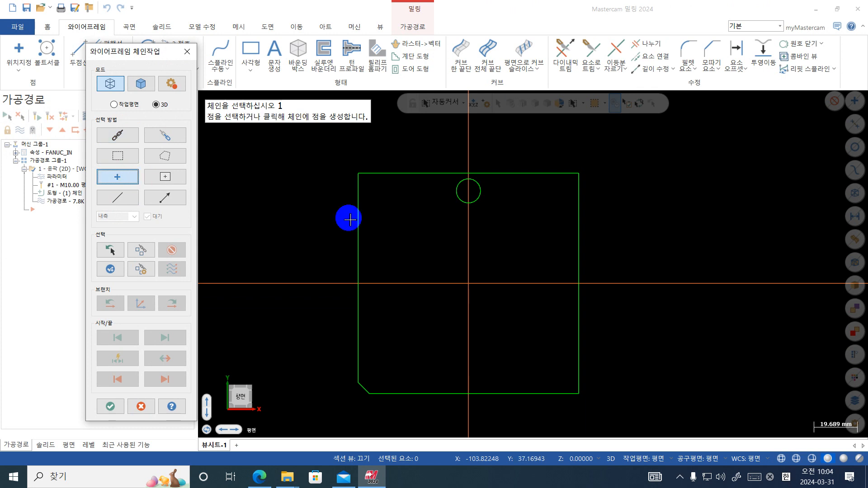
pyautogui.click(469, 192)
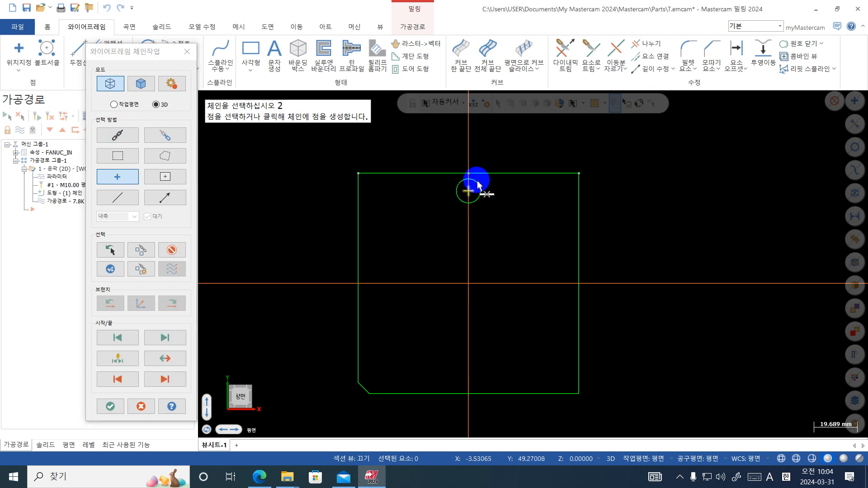
# Add the chamfered square outline as the second chain, starting from its upper edge, and accept the chains
pyautogui.click(118, 135)
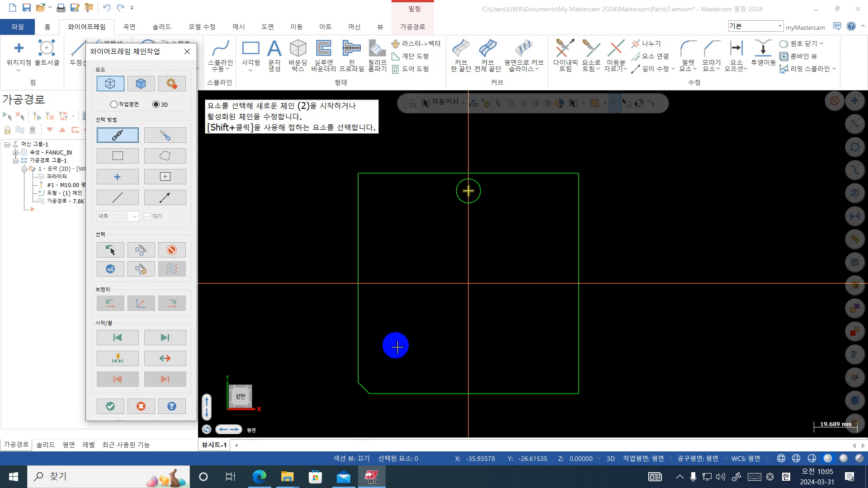
pyautogui.click(548, 178)
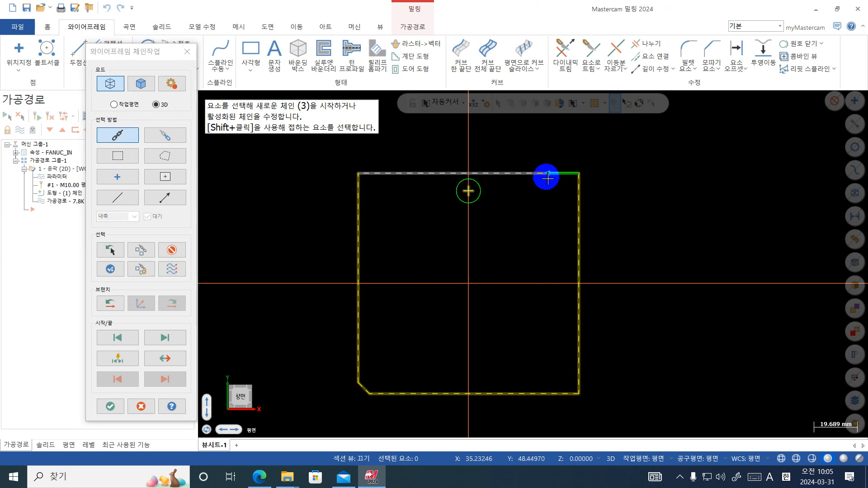
pyautogui.click(105, 411)
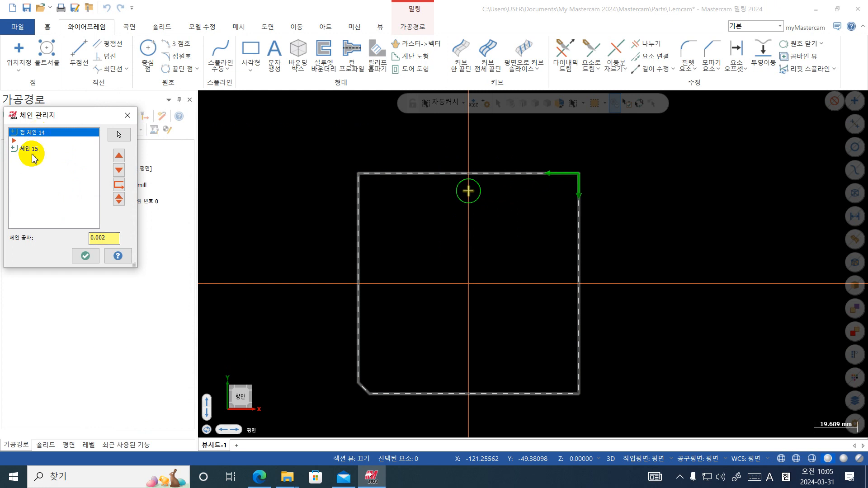
pyautogui.click(85, 256)
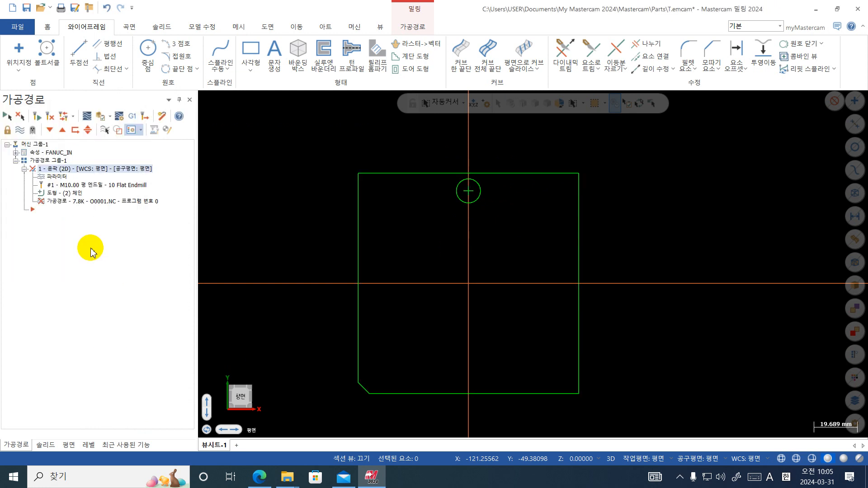
# Set the contour's lead-in and lead-out line lengths to 0 and enable entry/exit at the midpoint of closed contours
pyautogui.click(61, 180)
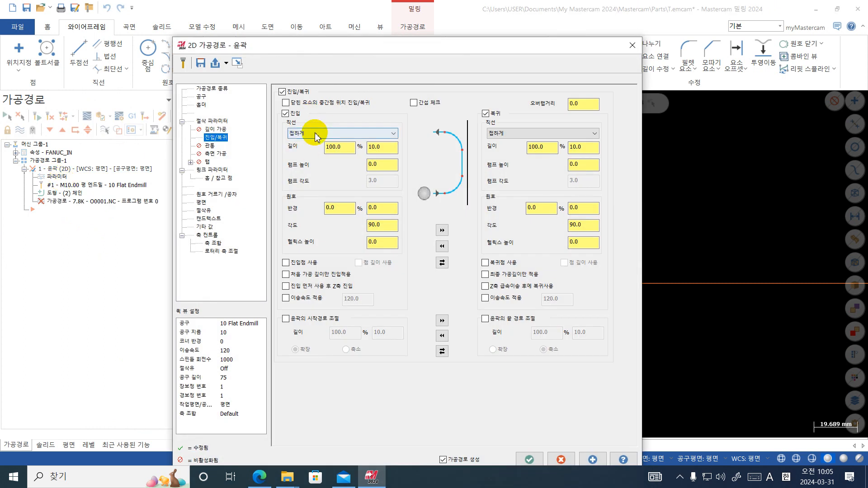
pyautogui.doubleClick(387, 149)
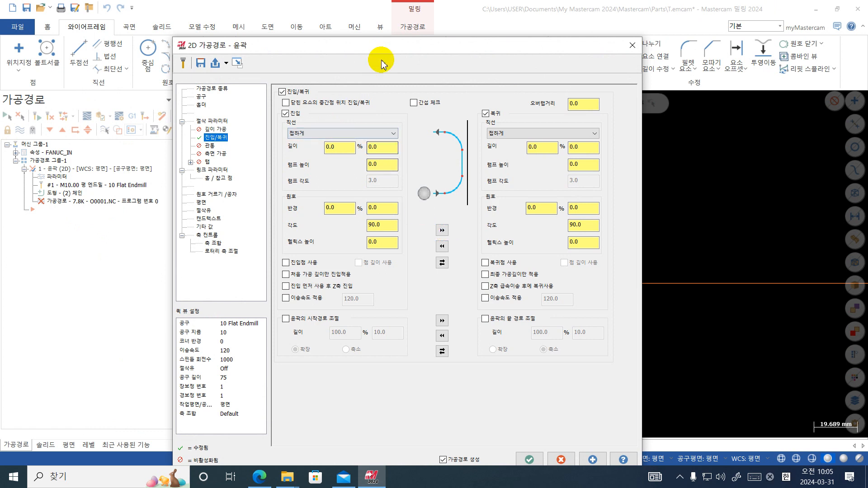
pyautogui.click(326, 106)
# Enable the use of an entry point and an exit point for the contour's lead in/out and accept the parameters
pyautogui.moveTo(407, 44); pyautogui.dragTo(450, 281)
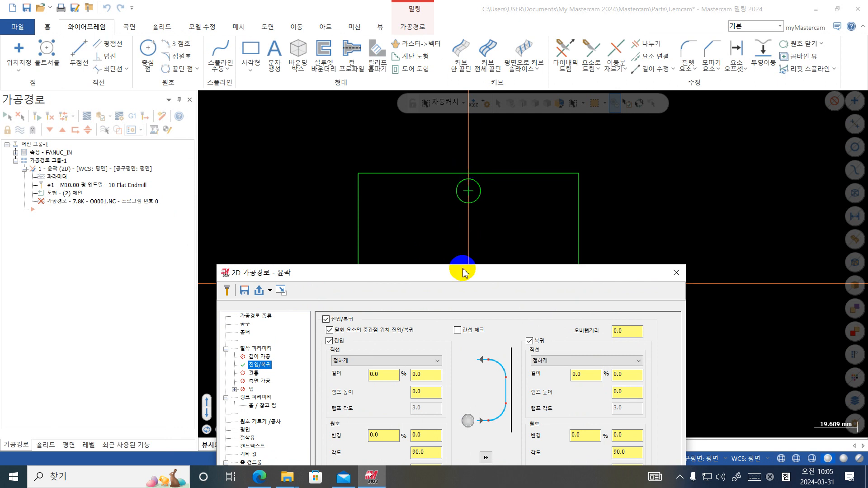
pyautogui.moveTo(461, 271); pyautogui.dragTo(413, 8)
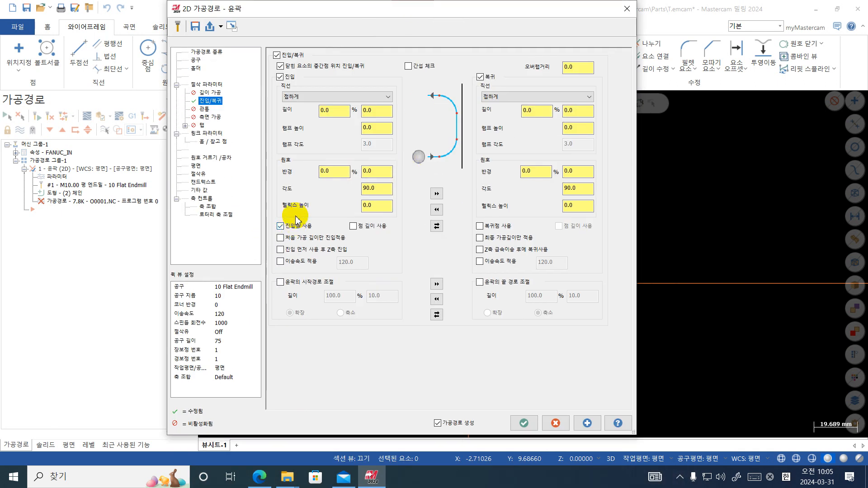
pyautogui.click(494, 227)
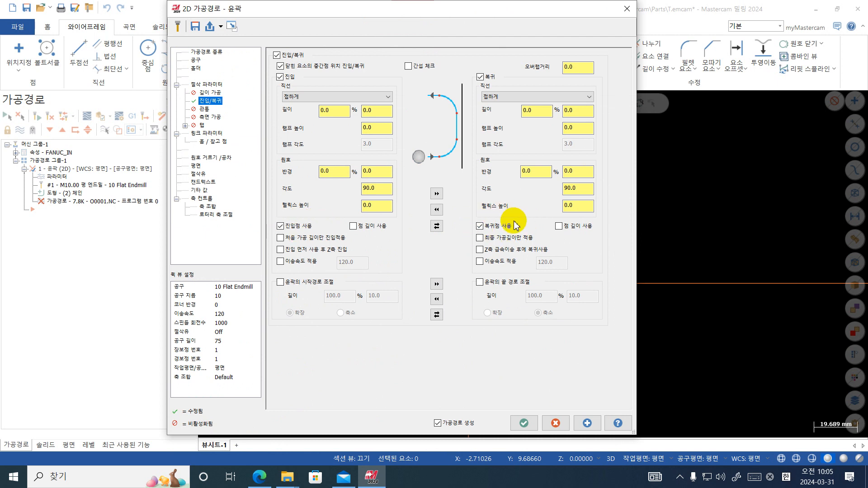
pyautogui.click(524, 423)
# Backplot the contour toolpath to check the tool's entry and exit at the circle
pyautogui.click(88, 117)
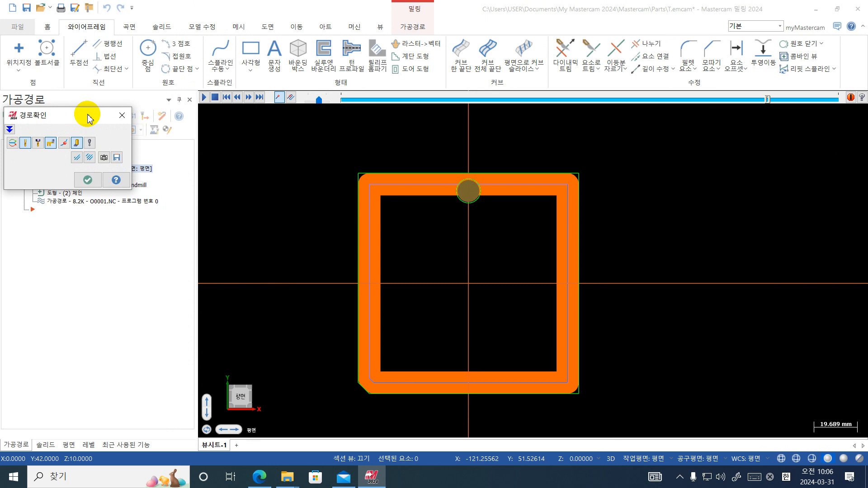
pyautogui.press('Escape')
# Switch to mastercam2024-1.pdf in Edge and look through the lead in/out examples from page 65 to page 69
pyautogui.click(259, 477)
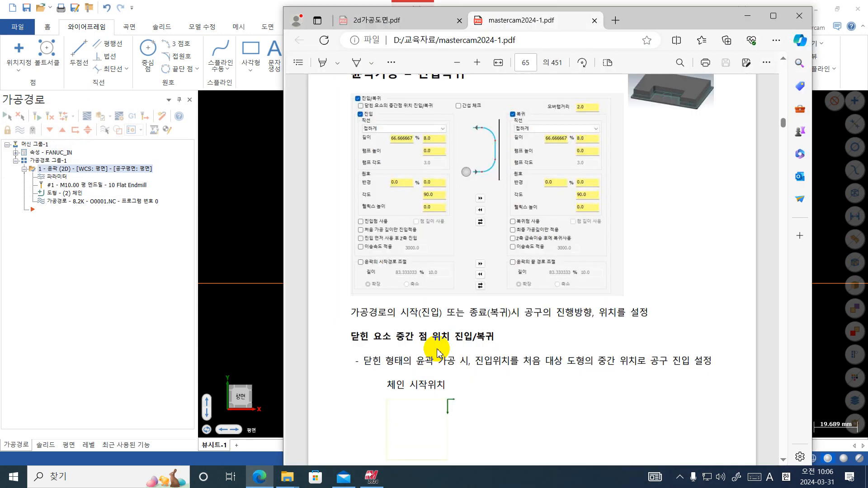
pyautogui.scroll(-20, 438, 352)
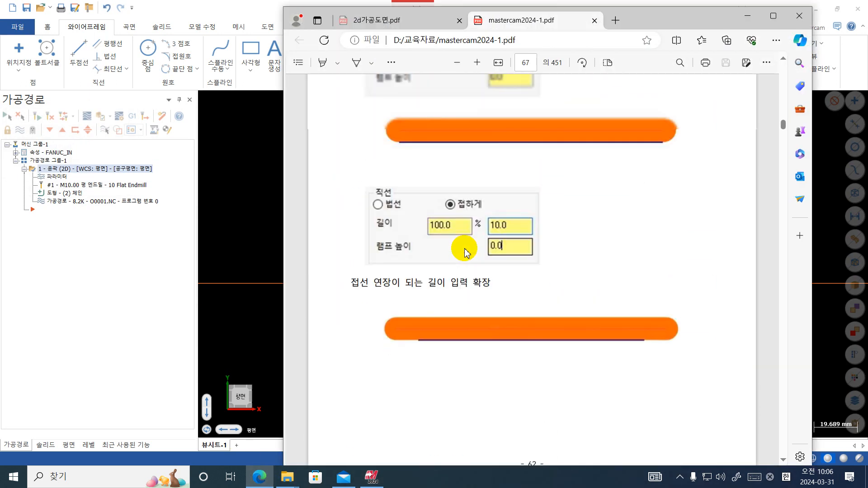
pyautogui.scroll(-10, 465, 249)
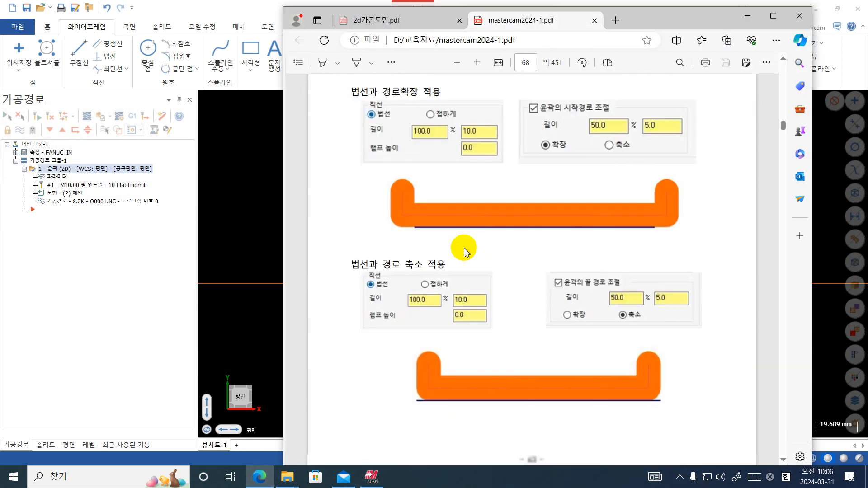
pyautogui.scroll(-15, 465, 248)
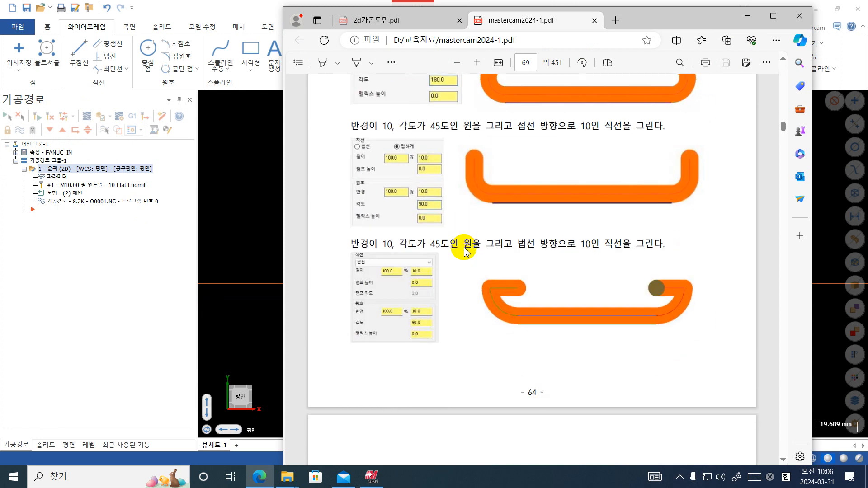
# Read the profile ramp and entry/exit point sections on page 71 of mastercam2024-1.pdf in an enlarged window
pyautogui.scroll(-20, 465, 250)
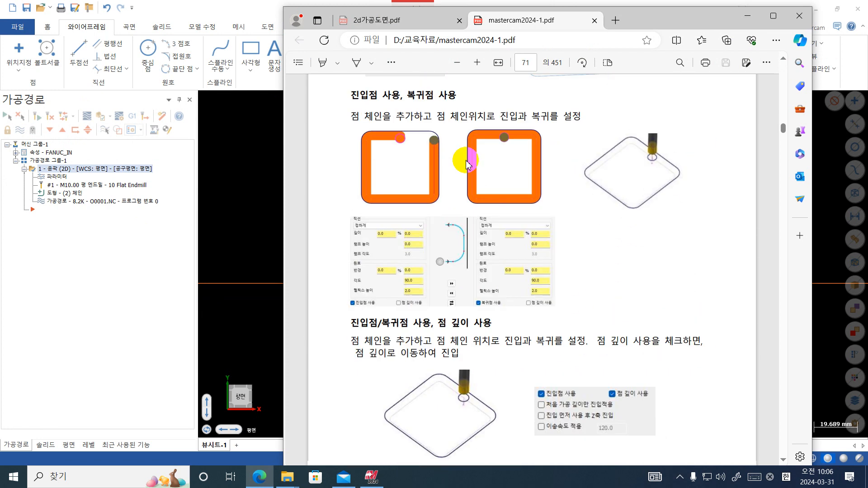
pyautogui.scroll(5, 467, 165)
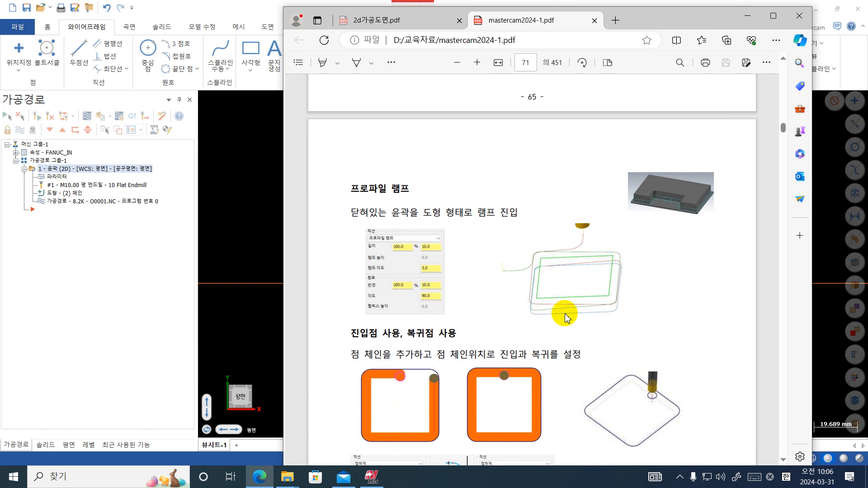
pyautogui.click(773, 15)
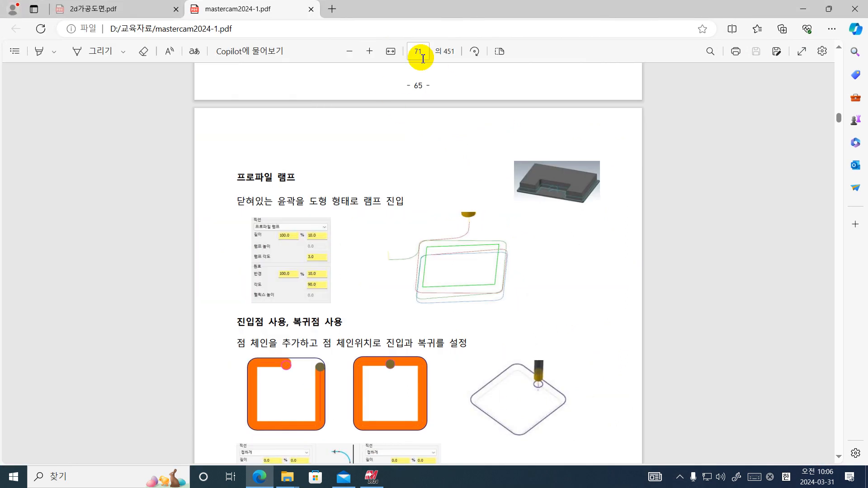
pyautogui.click(369, 51)
pyautogui.scroll(-3, 452, 151)
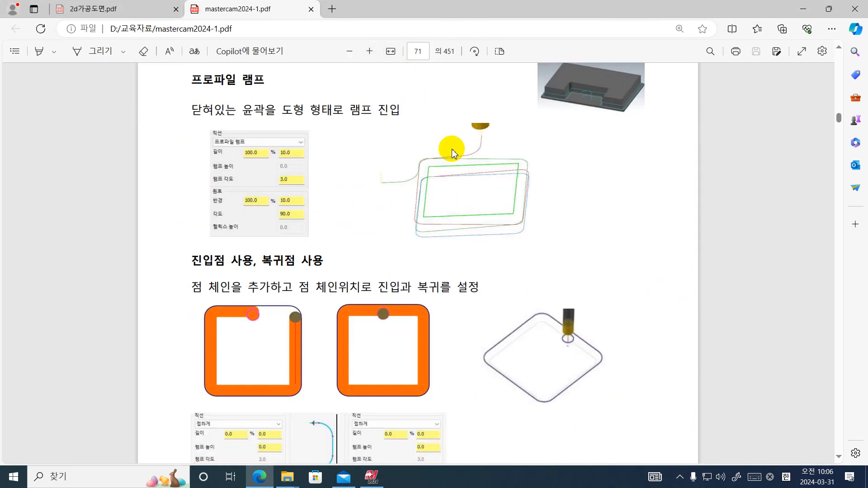
pyautogui.scroll(-3, 452, 152)
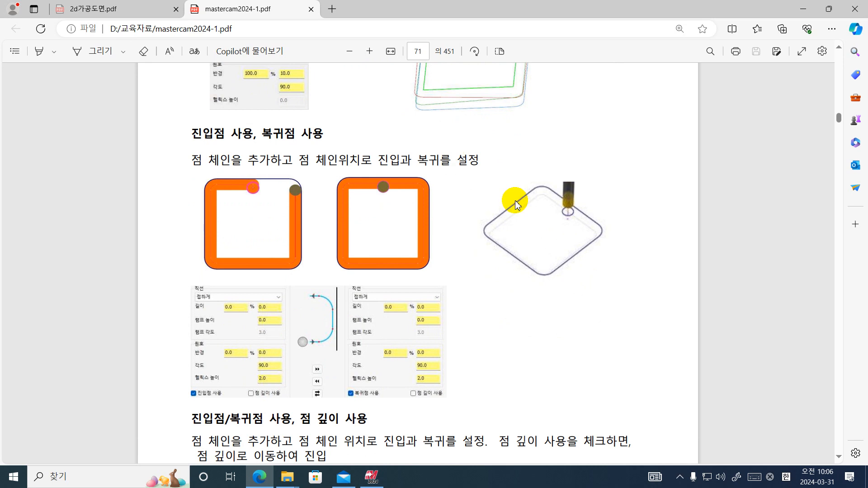
pyautogui.scroll(-2, 564, 226)
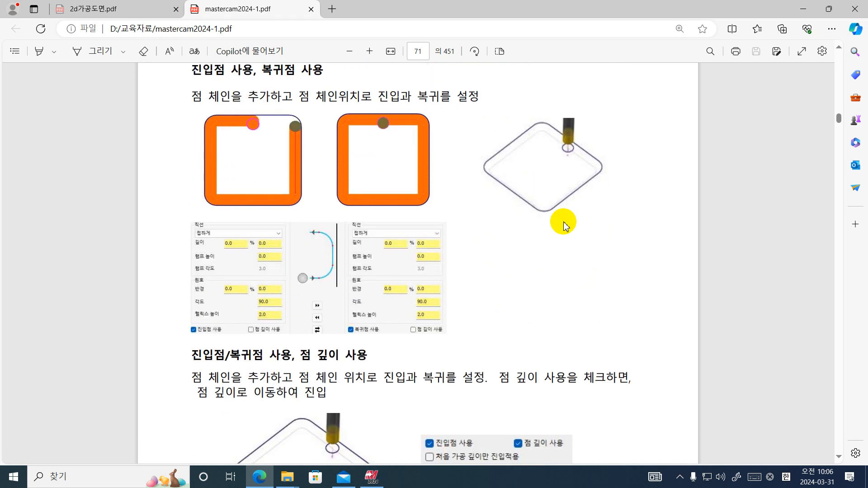
# Examine the point depth, first/final depth only and lead-before-plunge options on pages 71 and 72, and close the manual
pyautogui.scroll(-6, 564, 226)
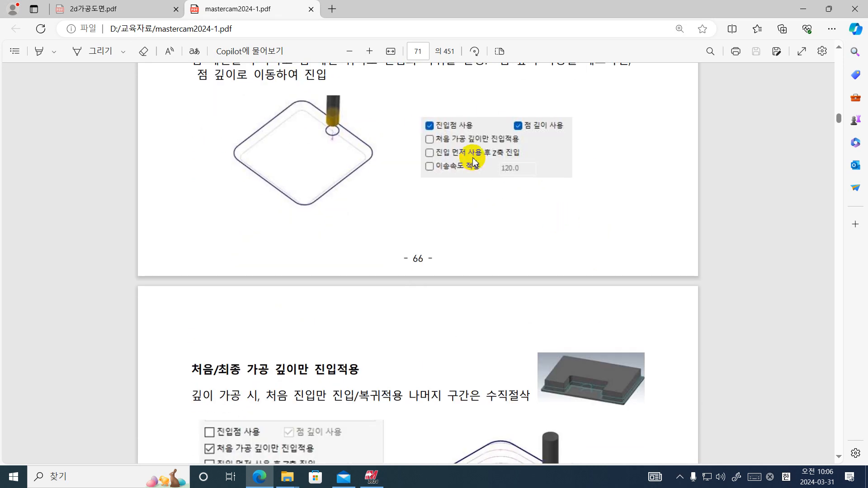
pyautogui.scroll(3, 473, 158)
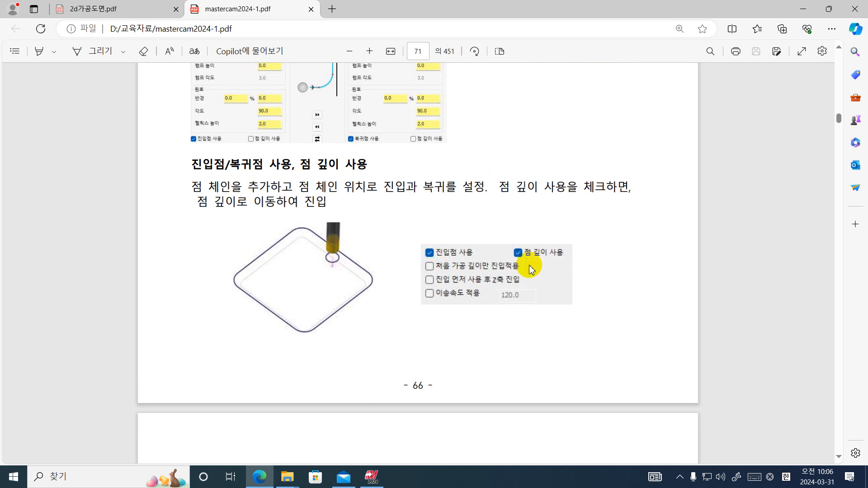
pyautogui.scroll(-7, 529, 268)
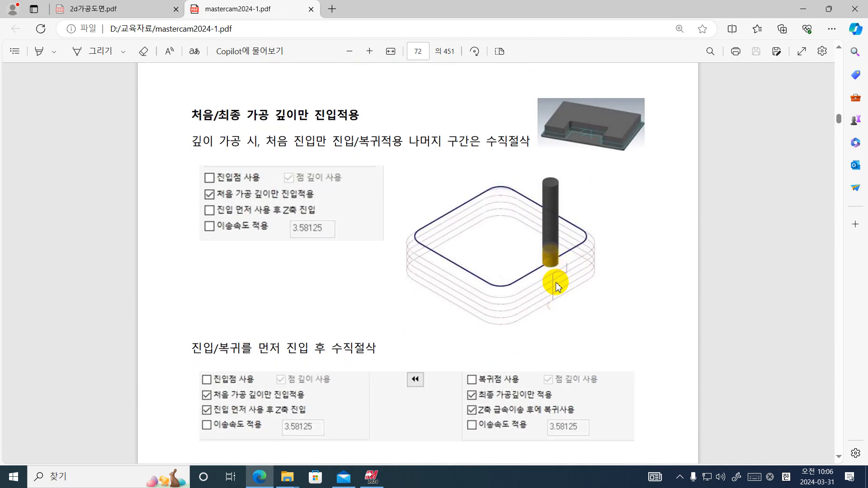
pyautogui.scroll(-5, 560, 296)
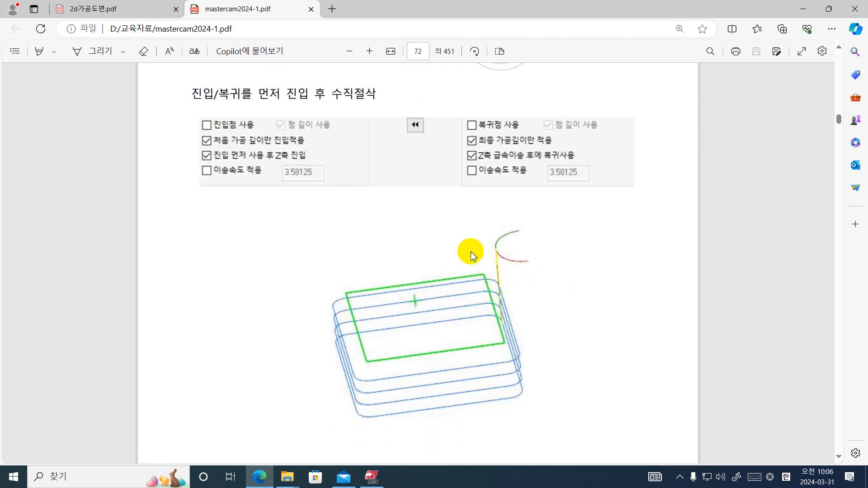
pyautogui.scroll(7, 472, 256)
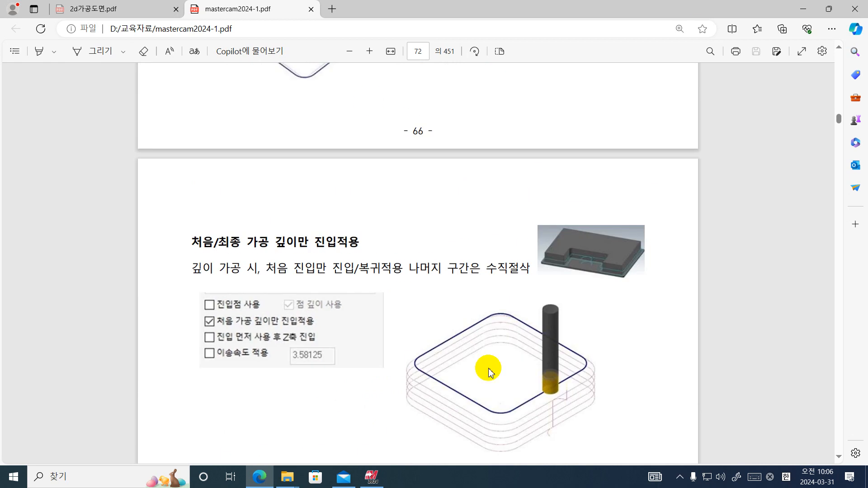
pyautogui.scroll(4, 488, 228)
pyautogui.click(863, 16)
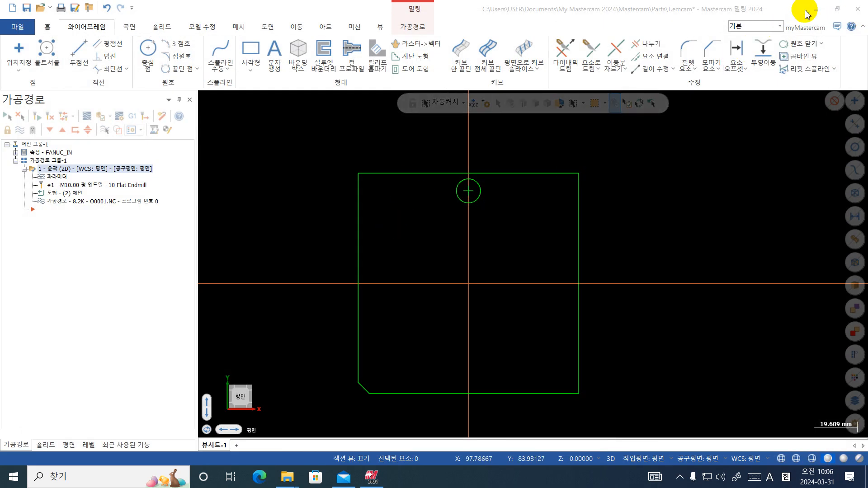
# Open the 2D contour's parameters to view its lead in/out settings and close them without changes
pyautogui.scroll(-1, 452, 229)
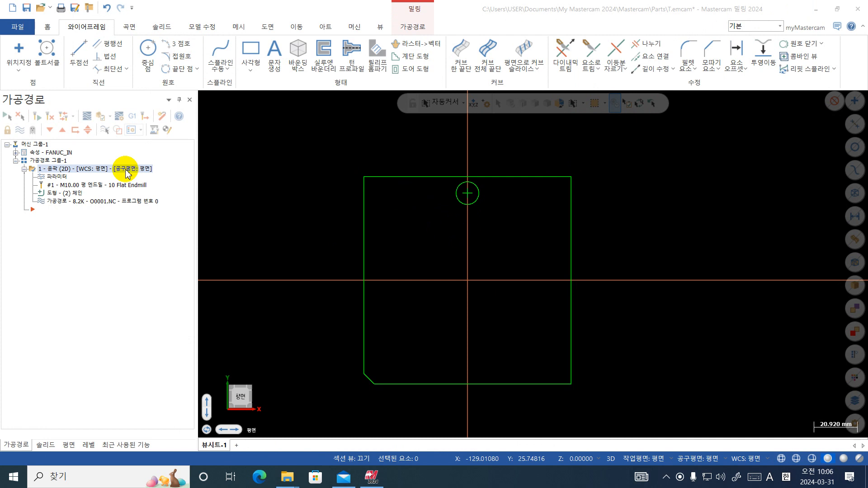
pyautogui.scroll(-1, 334, 201)
pyautogui.click(56, 176)
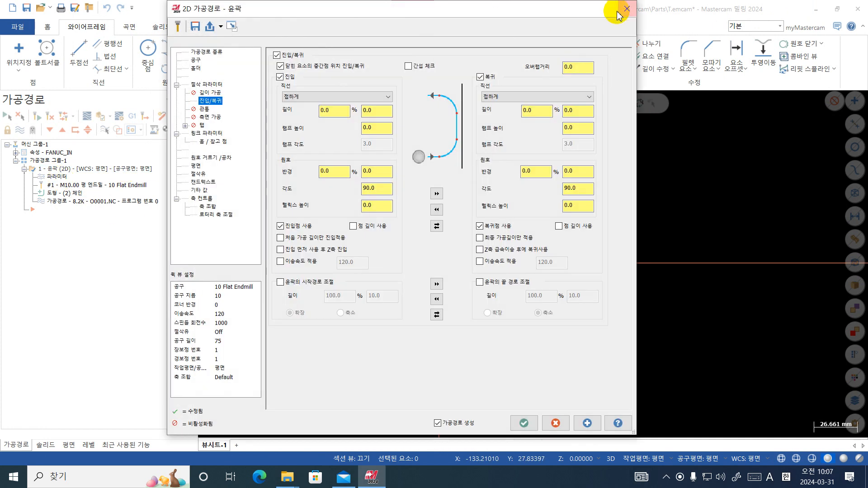
pyautogui.click(619, 14)
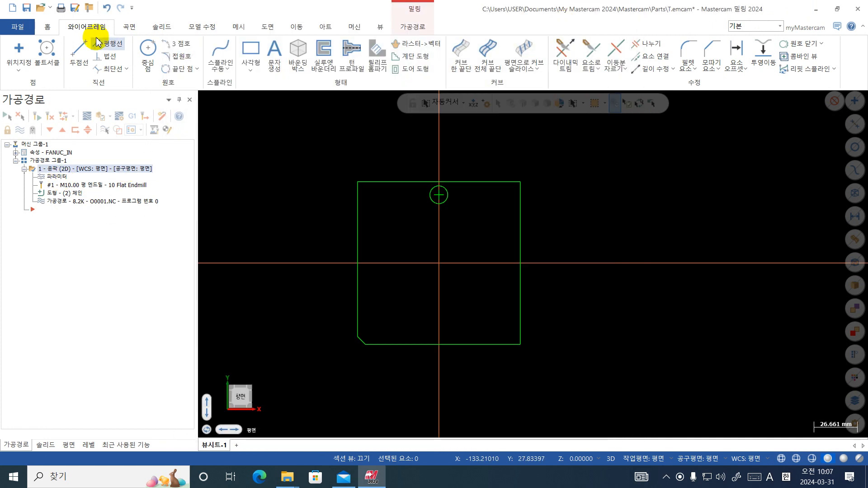
# Start a new empty part file in place of the current square and circle drawing
pyautogui.click(12, 8)
pyautogui.click(456, 258)
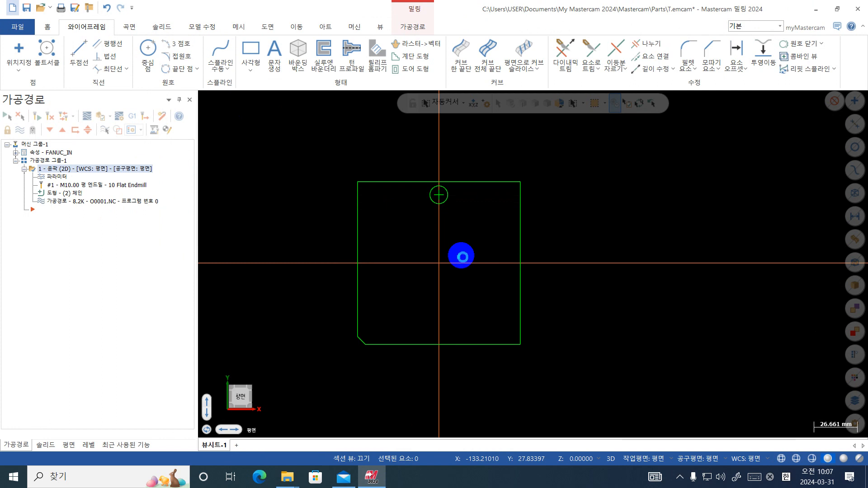
# Open mastercam2024-1.pdf from the 교육자료 folder on USB drive D: and put its window away for reference
pyautogui.click(816, 15)
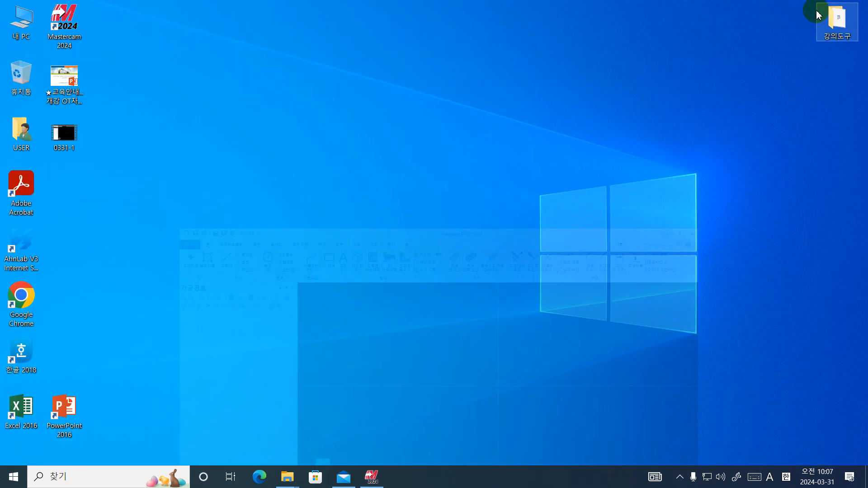
pyautogui.doubleClick(21, 20)
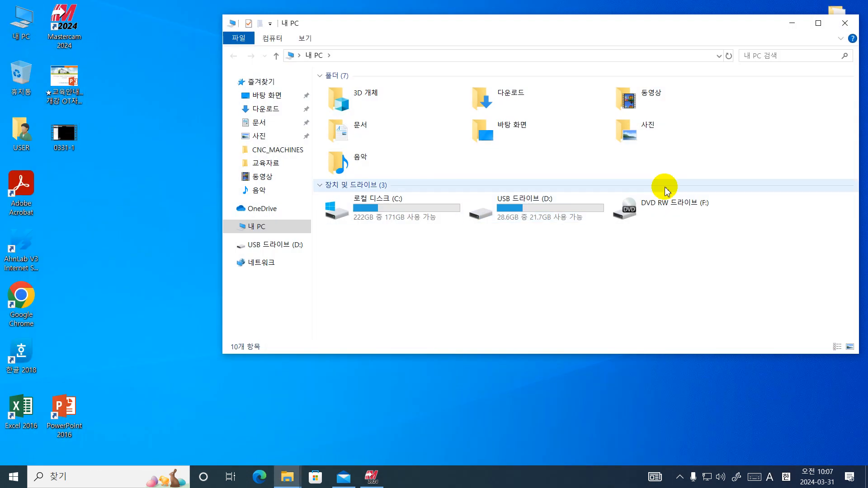
pyautogui.doubleClick(570, 207)
pyautogui.doubleClick(358, 138)
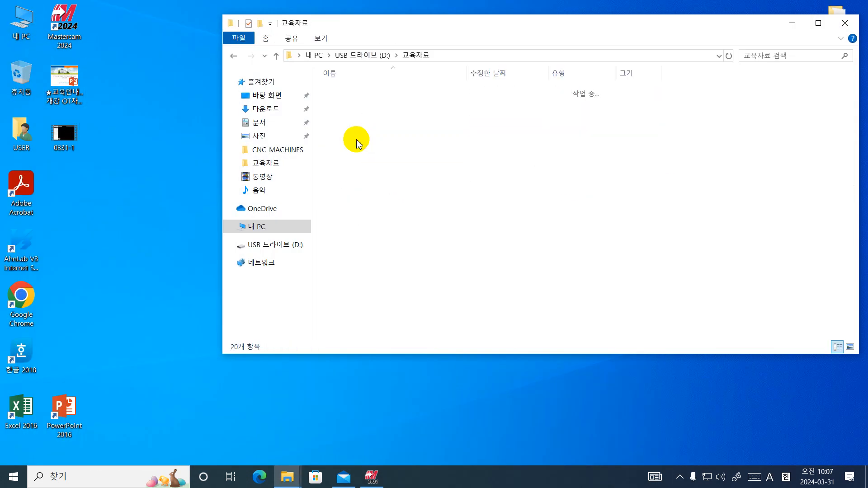
pyautogui.click(386, 237)
pyautogui.doubleClick(387, 237)
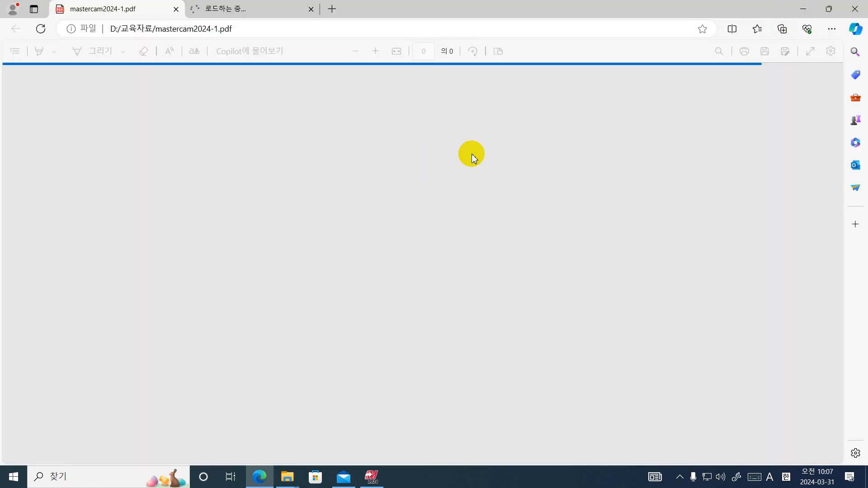
pyautogui.scroll(6, 620, 237)
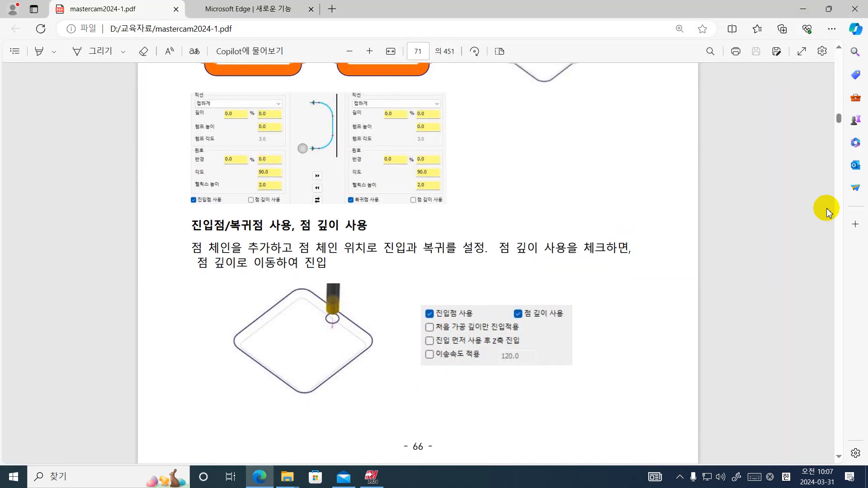
pyautogui.scroll(3, 827, 213)
pyautogui.click(854, 9)
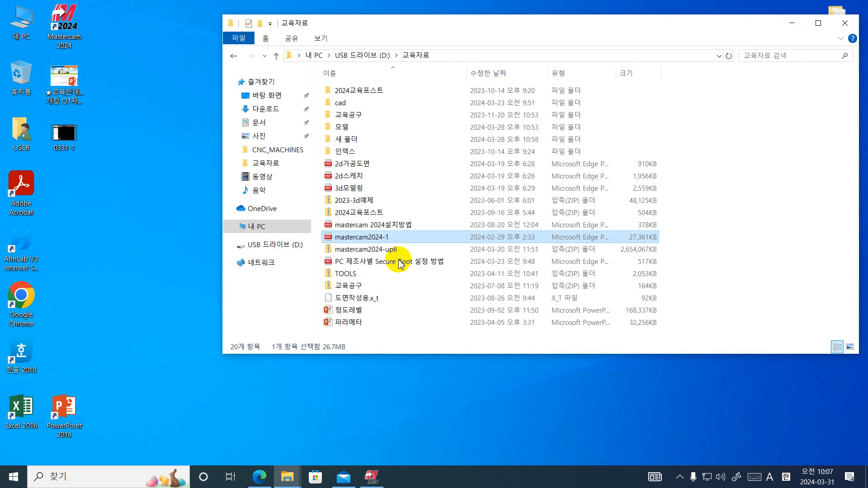
# Switch to Mastercam and draw a rectangle centred on the origin, 100 wide and 100 high
pyautogui.click(382, 483)
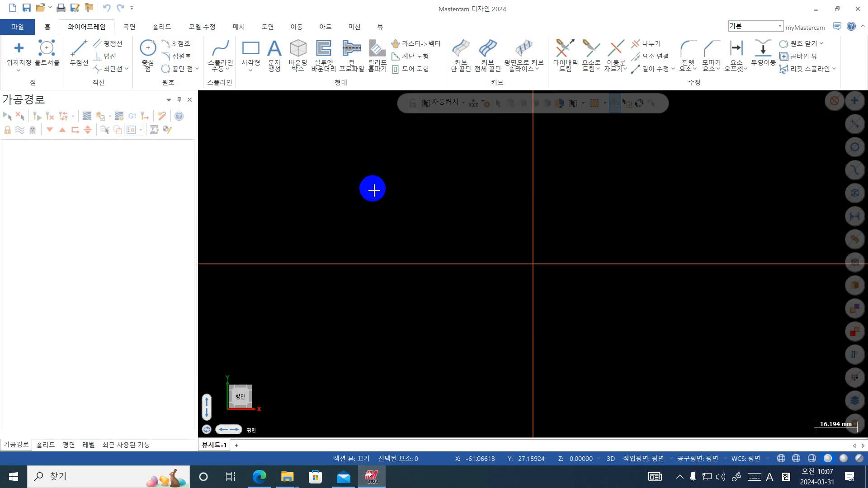
pyautogui.click(249, 46)
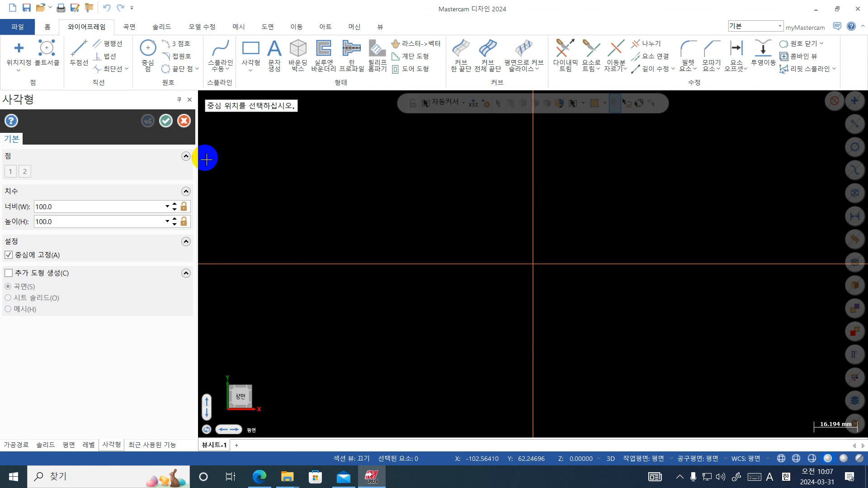
pyautogui.click(534, 264)
pyautogui.click(517, 362)
pyautogui.click(84, 206)
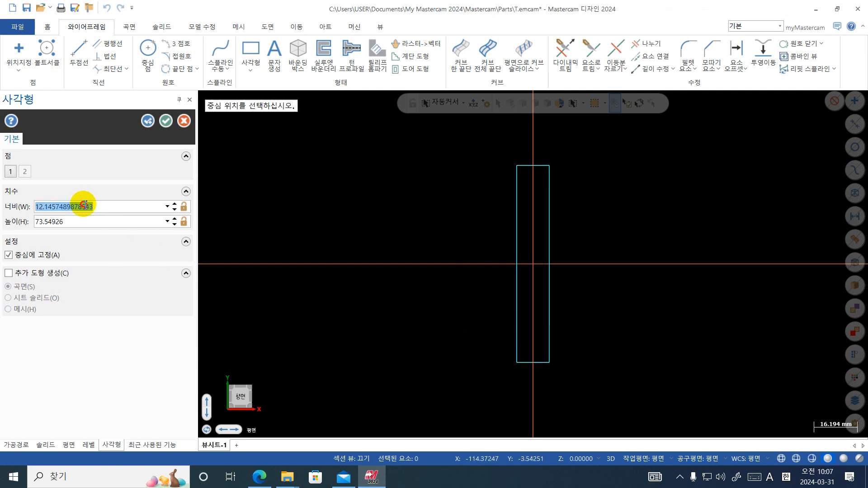
pyautogui.write('100')
pyautogui.press('Tab')
pyautogui.write('100')
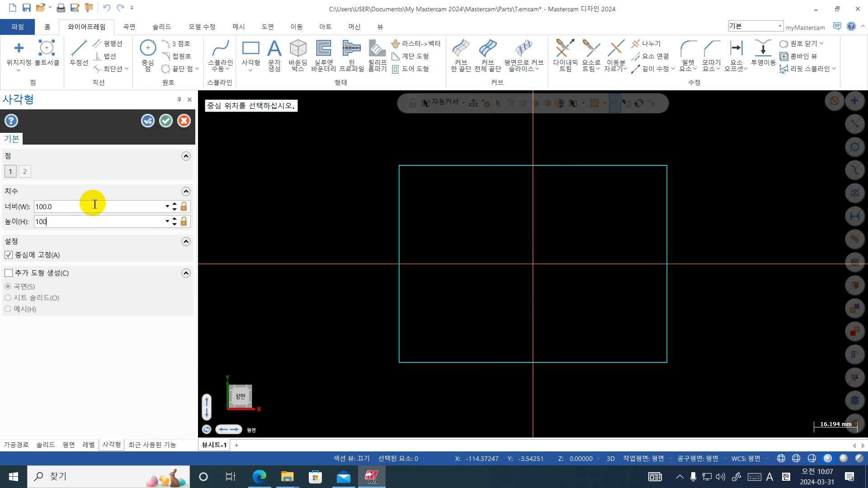
pyautogui.press('Tab')
pyautogui.click(166, 120)
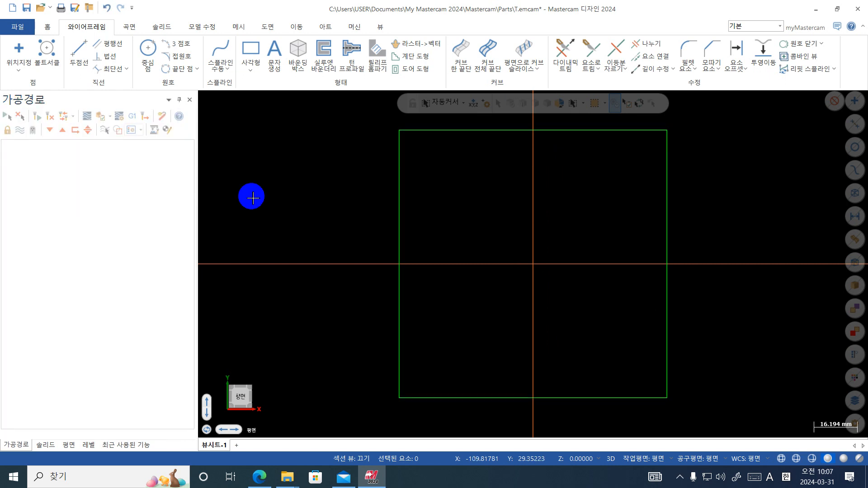
# Add a milling machine group using the FANUC_IN.mcam-mmd machine definition
pyautogui.scroll(-1, 277, 207)
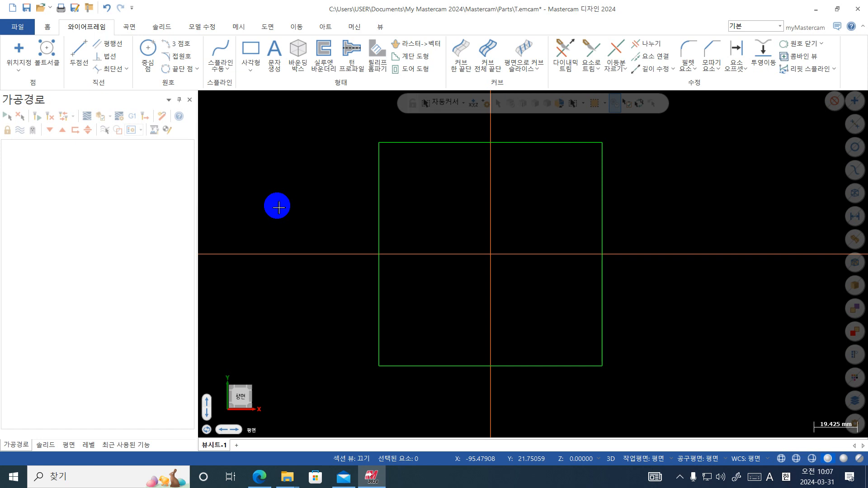
pyautogui.click(354, 26)
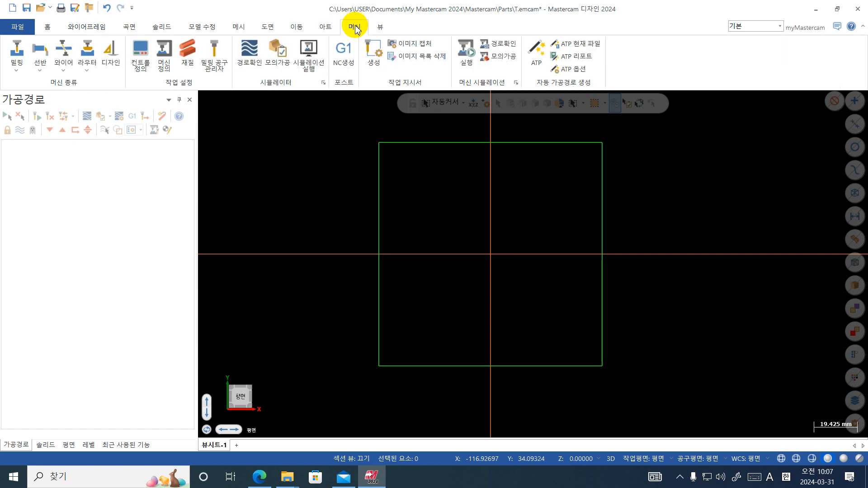
pyautogui.click(23, 74)
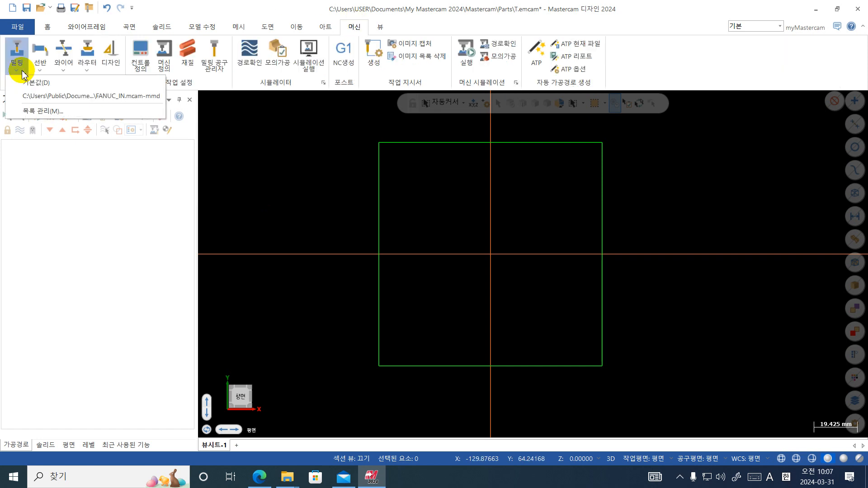
pyautogui.click(47, 97)
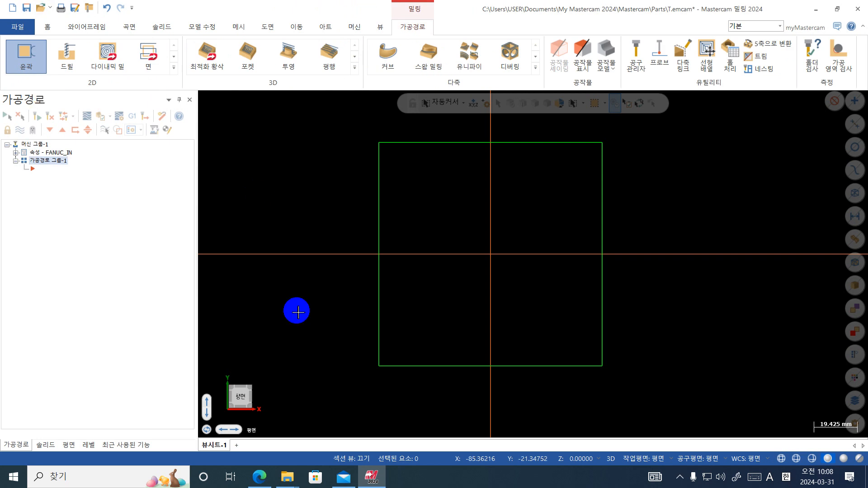
# Switch to mastercam2024-1.pdf in Edge and look through the tool selection, filter and tool creation sections on pages 26 and 27
pyautogui.click(259, 476)
pyautogui.scroll(10, 437, 302)
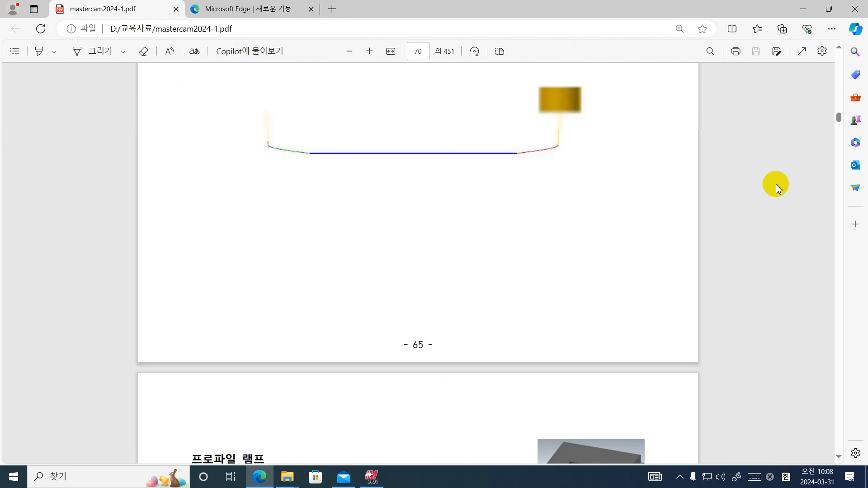
pyautogui.moveTo(838, 117); pyautogui.dragTo(834, 80)
pyautogui.scroll(7, 713, 180)
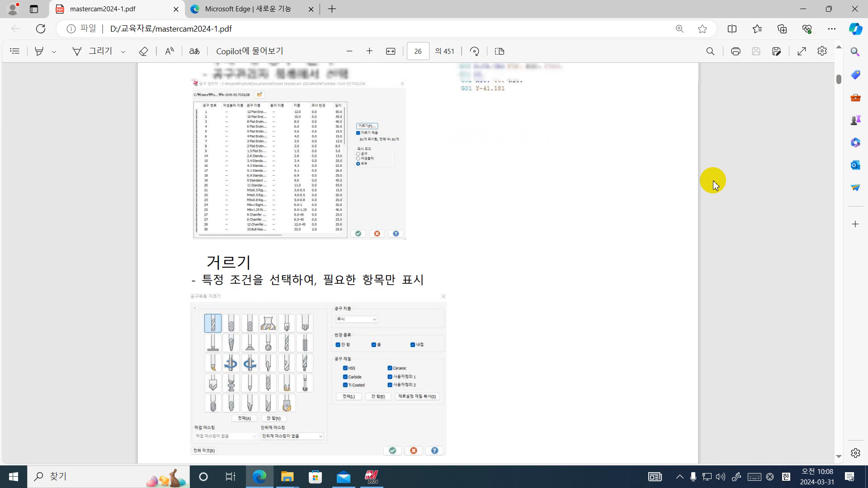
pyautogui.scroll(-1, 712, 180)
pyautogui.scroll(1, 712, 180)
pyautogui.scroll(1, 714, 182)
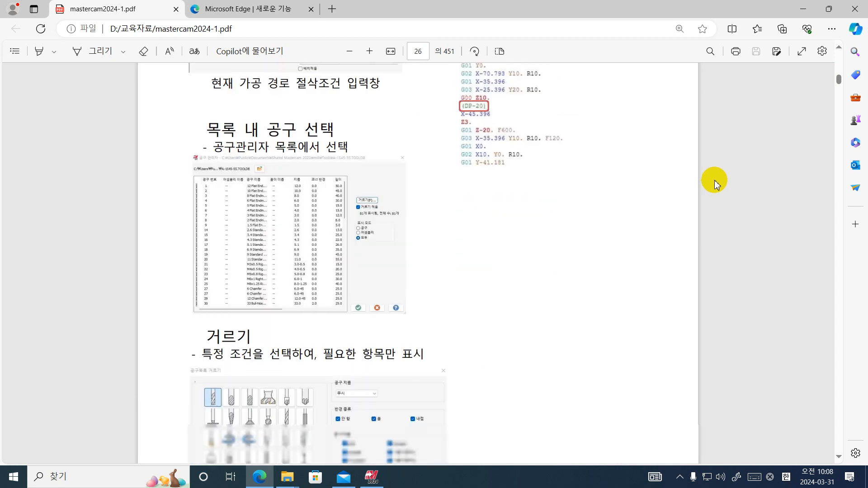
pyautogui.scroll(-12, 713, 181)
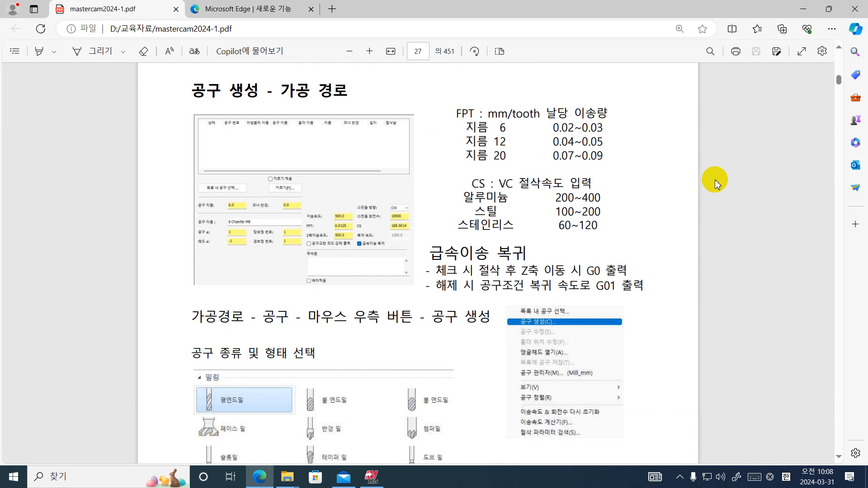
# Look through the tool creation, tool selection and filter sections on pages 26 and 27 of mastercam2024-1.pdf and return to Mastercam
pyautogui.scroll(6, 715, 182)
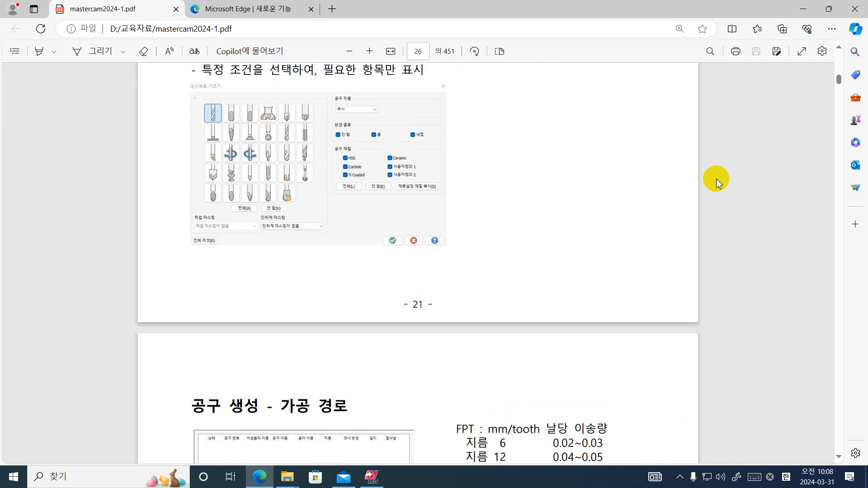
pyautogui.scroll(-2, 717, 181)
pyautogui.scroll(6, 716, 180)
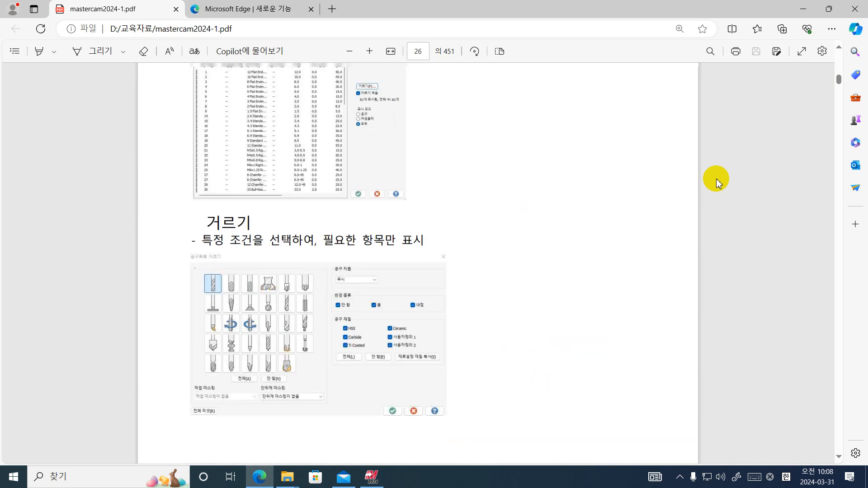
pyautogui.scroll(-10, 523, 209)
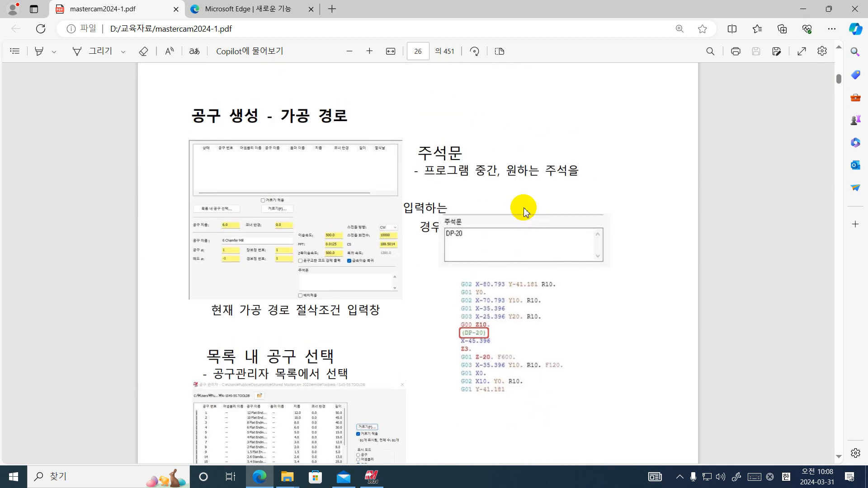
pyautogui.click(802, 9)
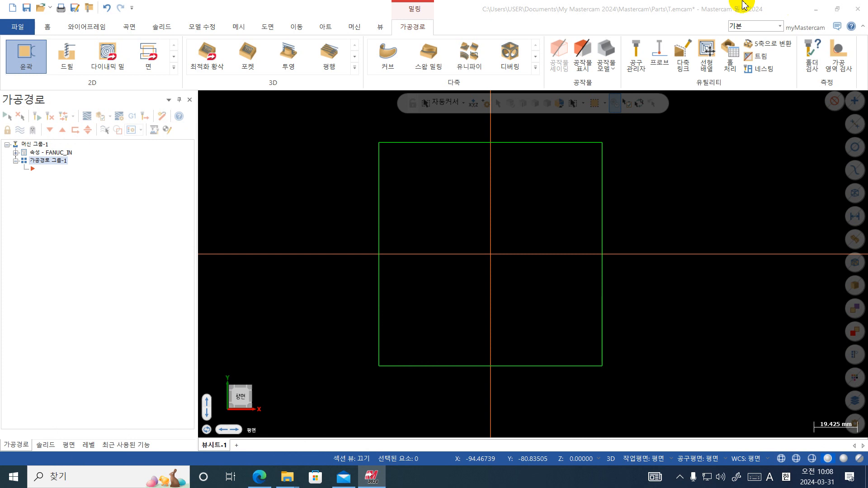
pyautogui.click(26, 53)
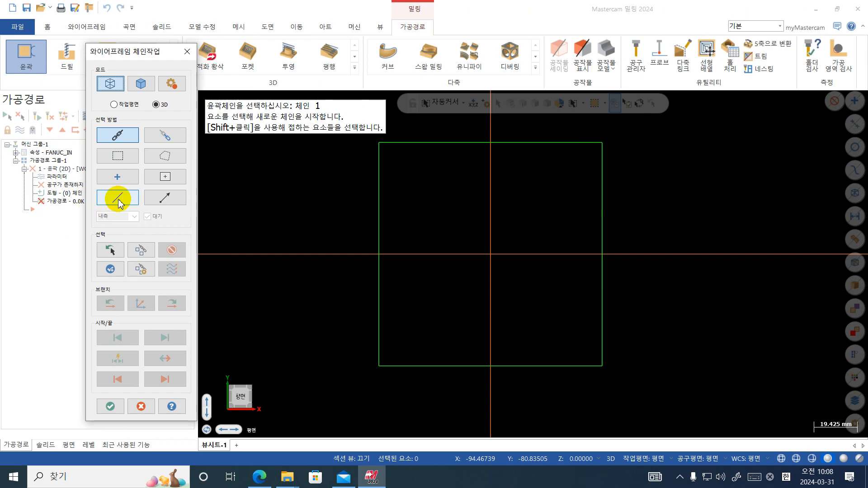
pyautogui.click(149, 245)
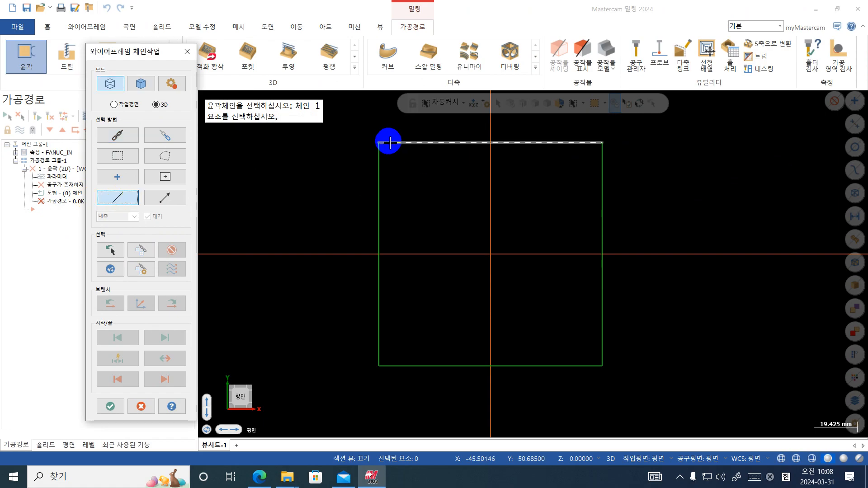
pyautogui.click(496, 175)
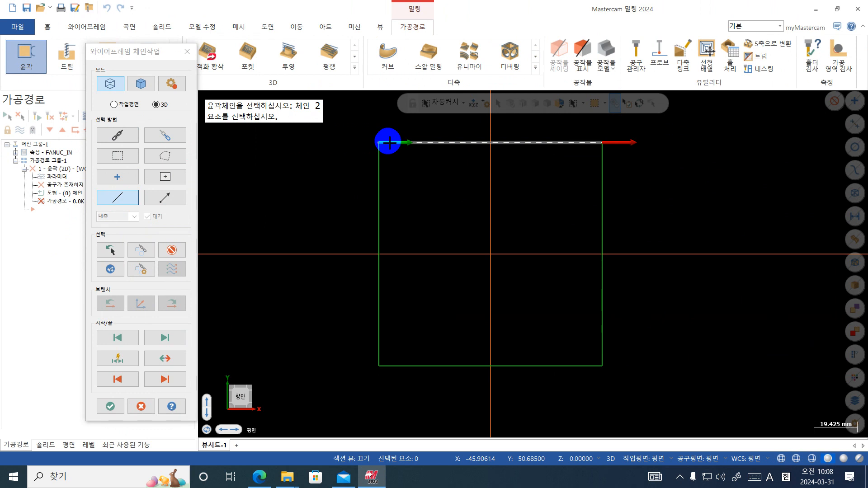
pyautogui.press('Escape')
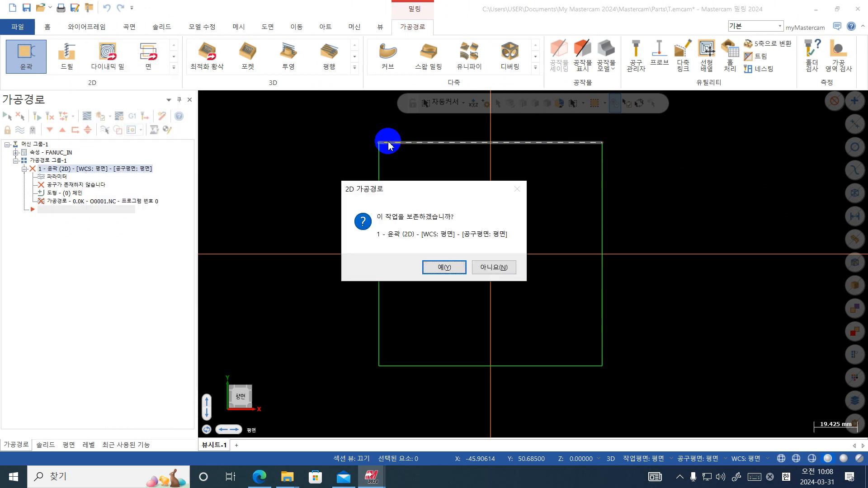
pyautogui.click(507, 267)
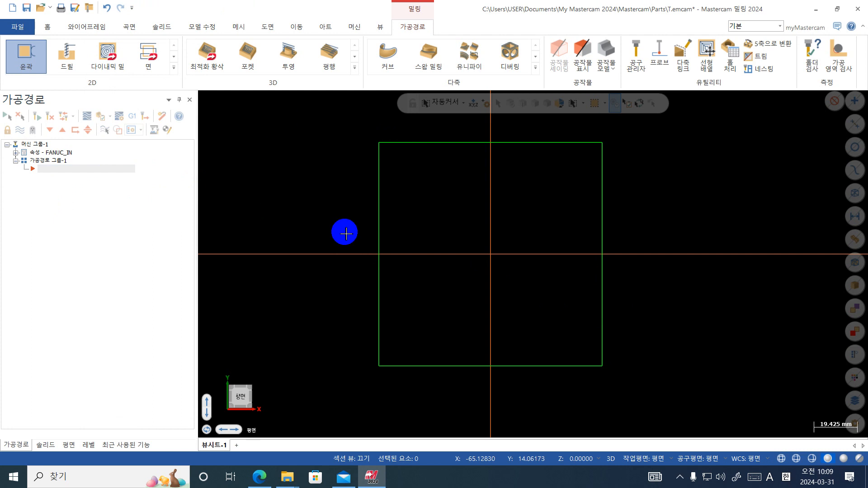
# Delete all four lines of the square centred on the origin
pyautogui.scroll(-1, 388, 169)
pyautogui.moveTo(588, 136); pyautogui.dragTo(351, 358)
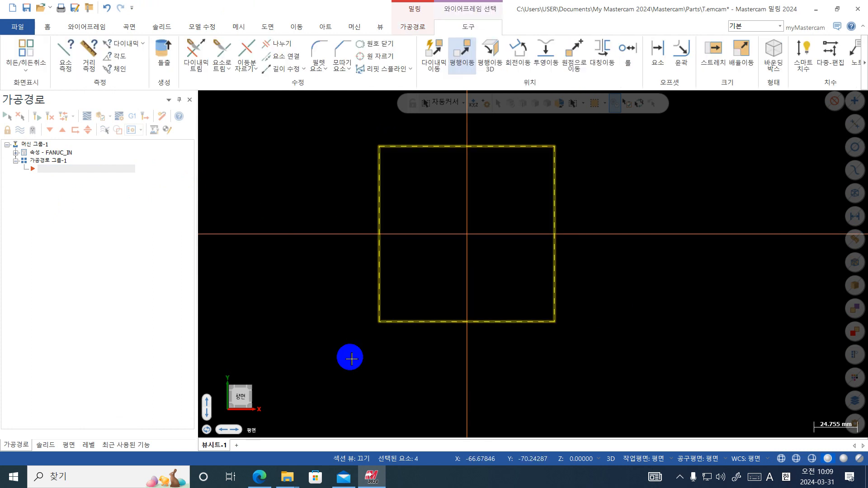
pyautogui.click(529, 250)
pyautogui.moveTo(620, 129); pyautogui.dragTo(361, 354)
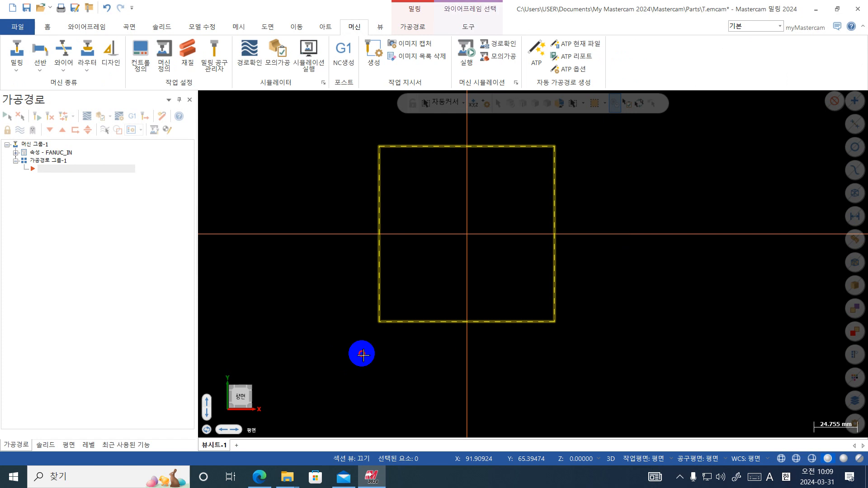
pyautogui.press('Delete')
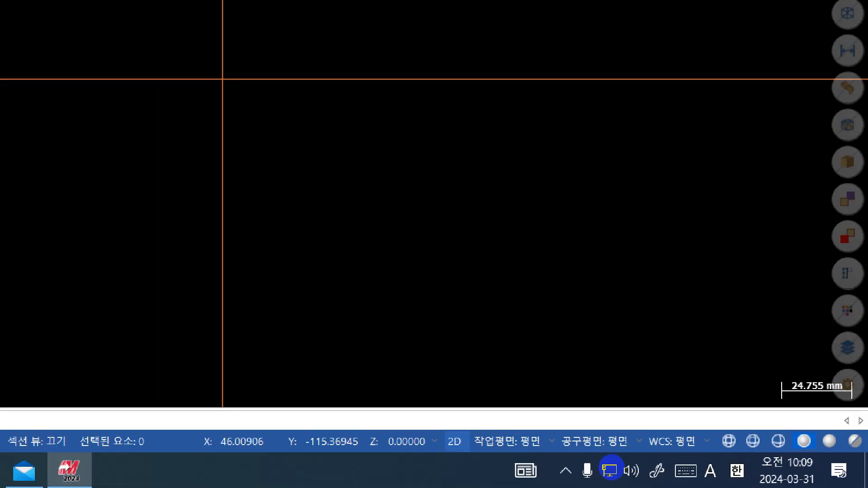
# Switch the construction mode to 2D and set the Z depth to -30
pyautogui.click(610, 459)
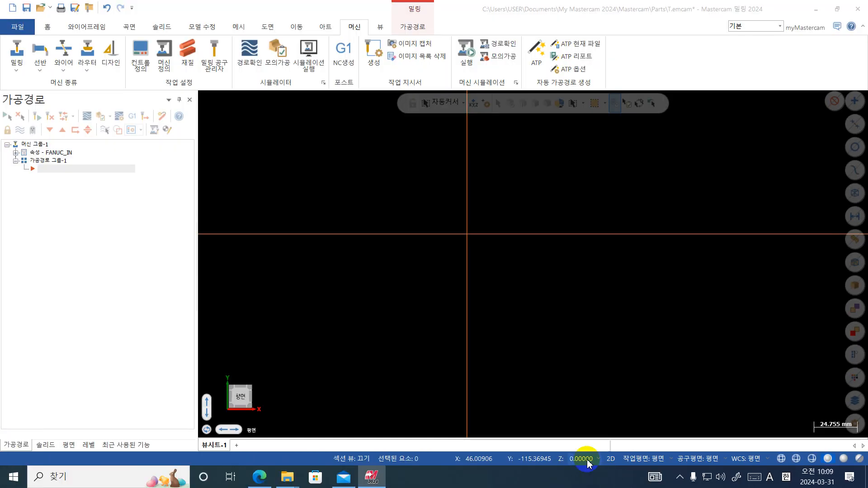
pyautogui.click(588, 460)
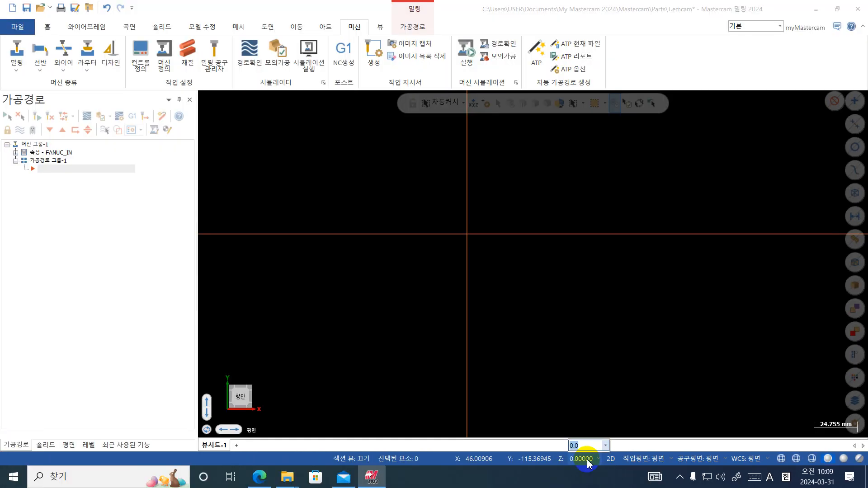
pyautogui.write('-30')
pyautogui.press('Return')
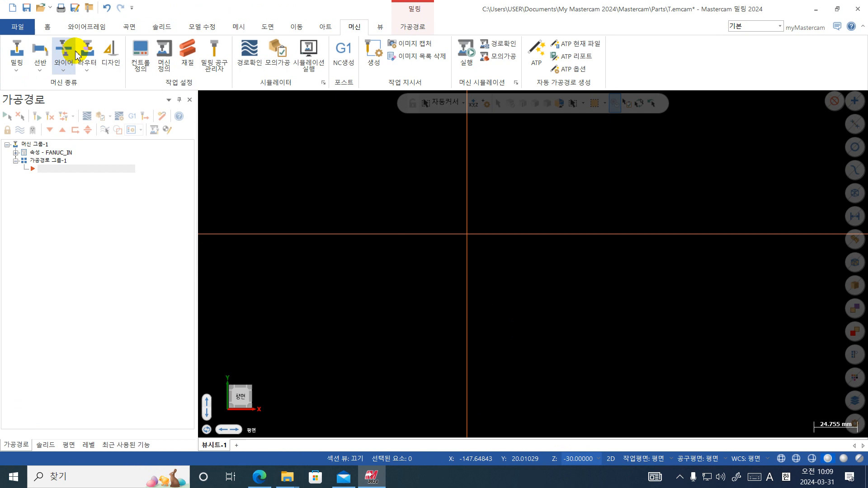
# Draw a rectangle centred on the origin with a width of 100 and a height of 100
pyautogui.click(87, 26)
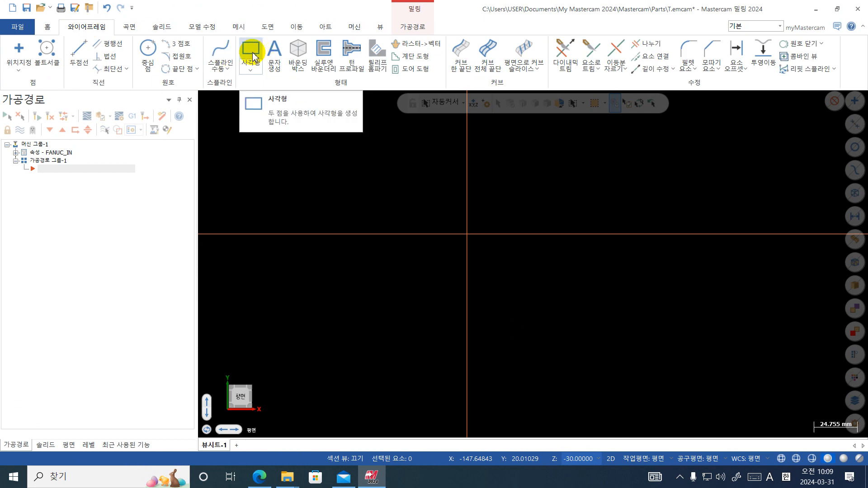
pyautogui.click(252, 52)
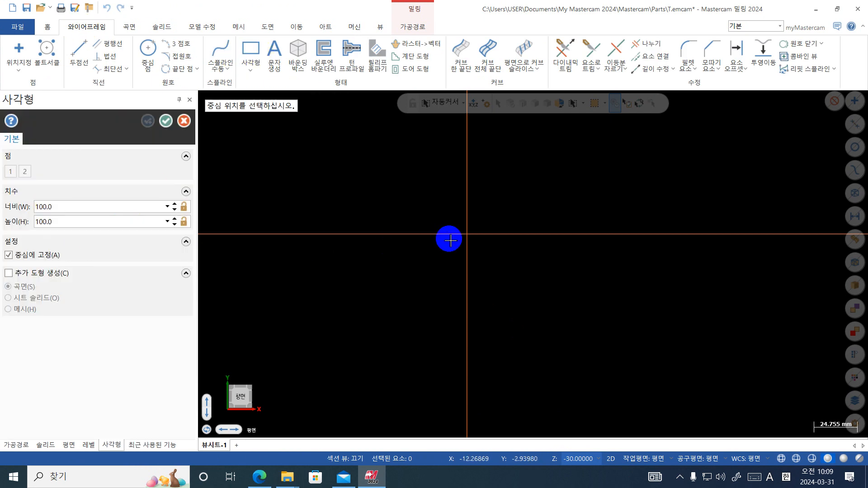
pyautogui.click(467, 234)
pyautogui.click(539, 280)
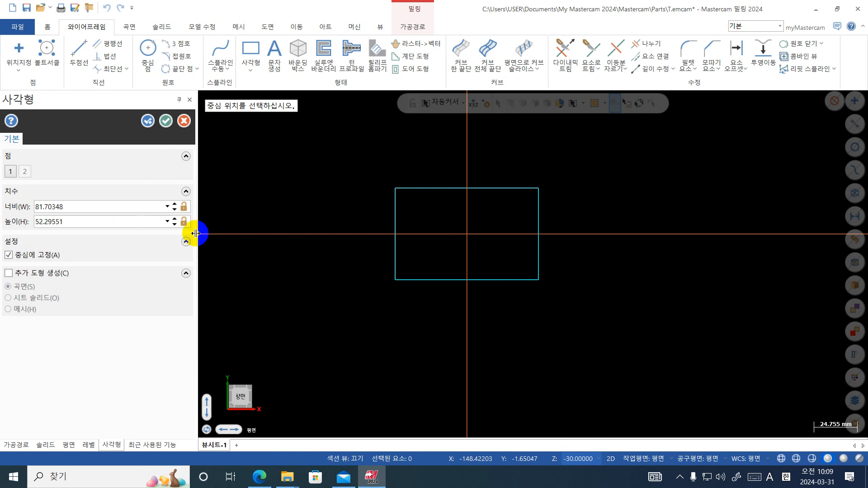
pyautogui.write('100')
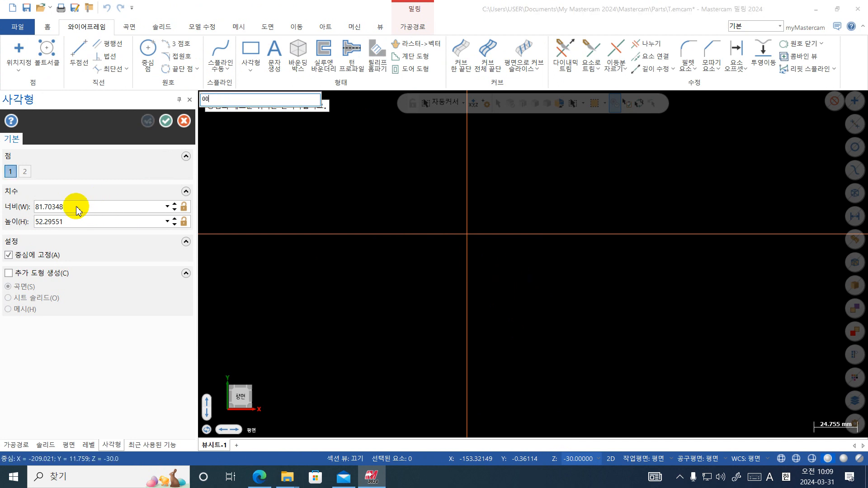
pyautogui.press('Escape')
pyautogui.doubleClick(85, 207)
pyautogui.write('10')
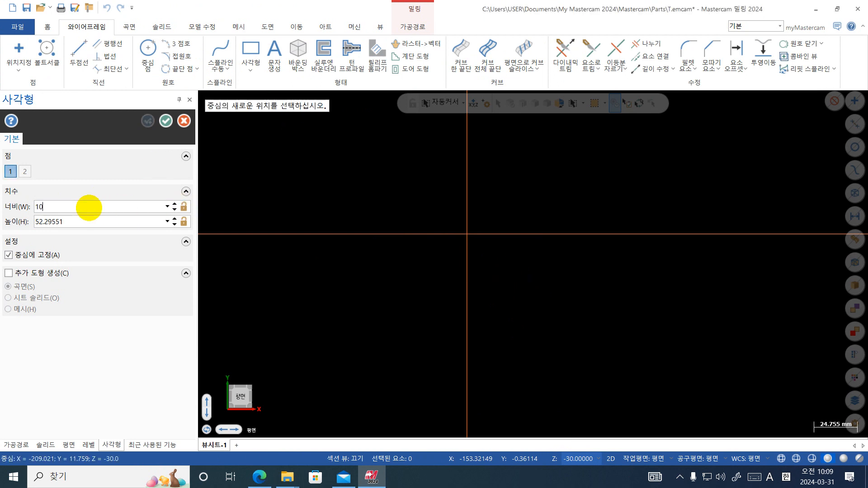
pyautogui.write('0')
pyautogui.press('Tab')
pyautogui.write('100')
pyautogui.press('Tab')
pyautogui.click(342, 219)
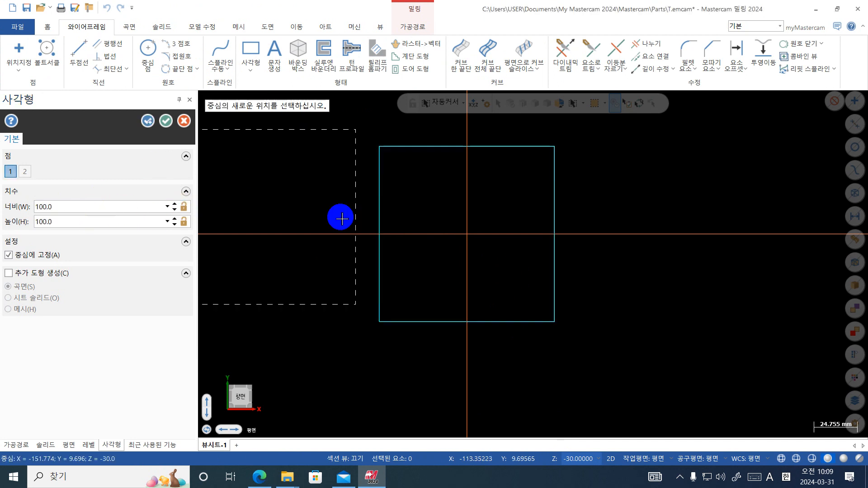
pyautogui.click(166, 121)
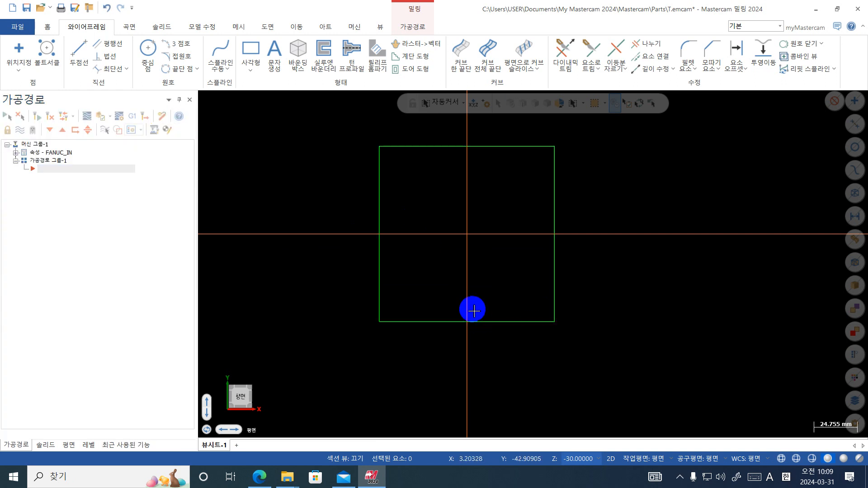
# Set the construction Z depth to 0
pyautogui.moveTo(473, 309); pyautogui.dragTo(472, 306, button='middle')
pyautogui.moveTo(442, 259); pyautogui.dragTo(431, 231, button='middle')
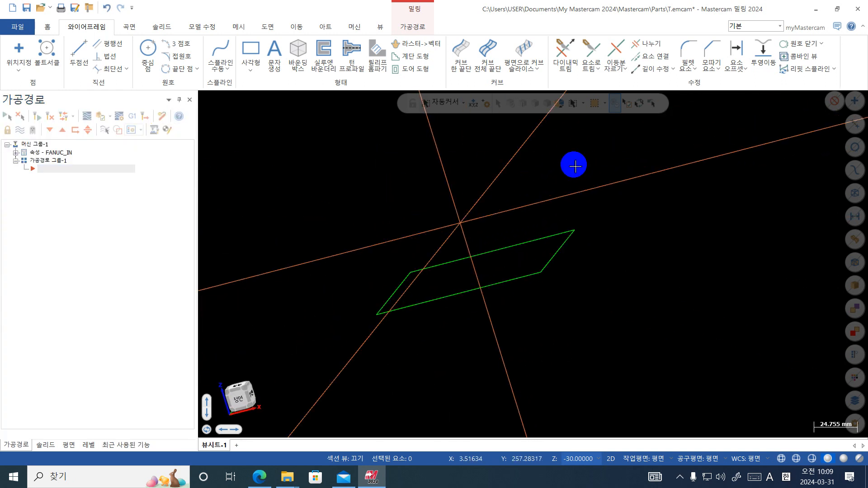
pyautogui.rightClick(601, 244)
pyautogui.click(595, 243)
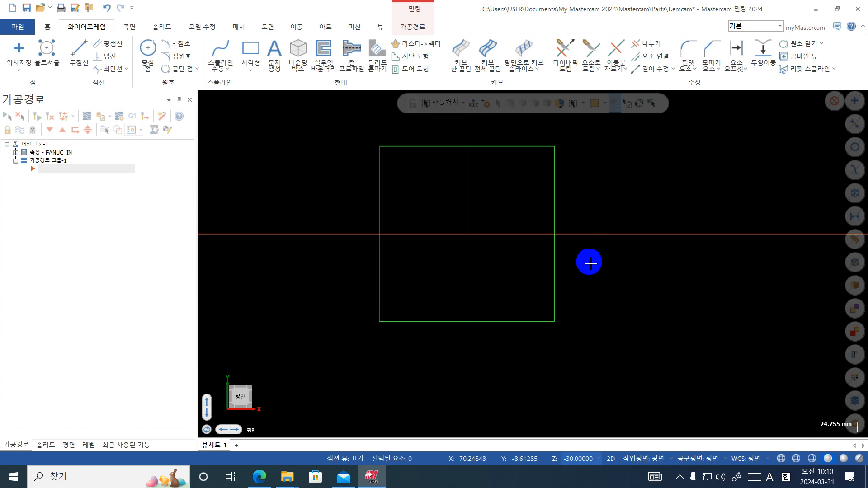
pyautogui.click(581, 459)
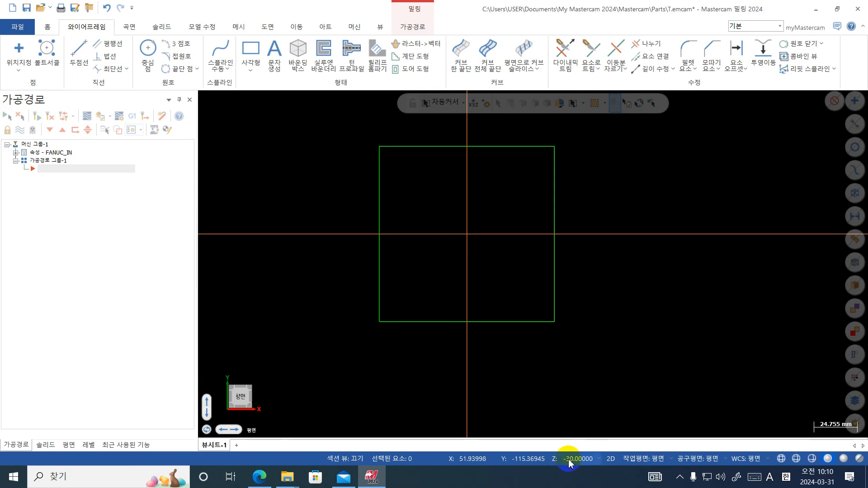
pyautogui.click(412, 429)
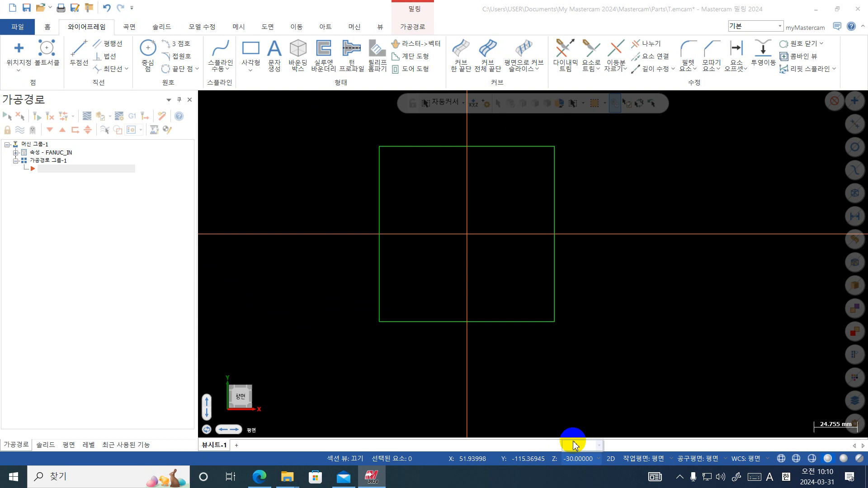
pyautogui.write('0')
pyautogui.press('Return')
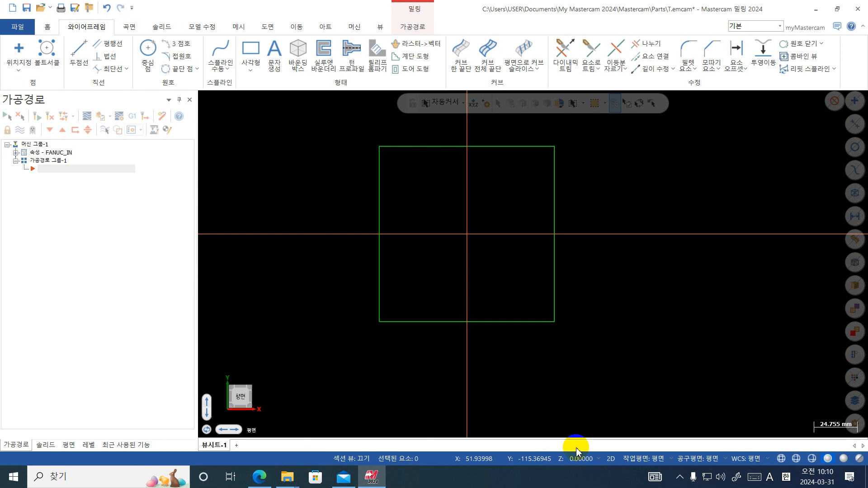
# Draw a rectangular shape (사각형태) about 124 by 24, anchored by its top-centre point at the midpoint of the square's upper edge
pyautogui.click(252, 72)
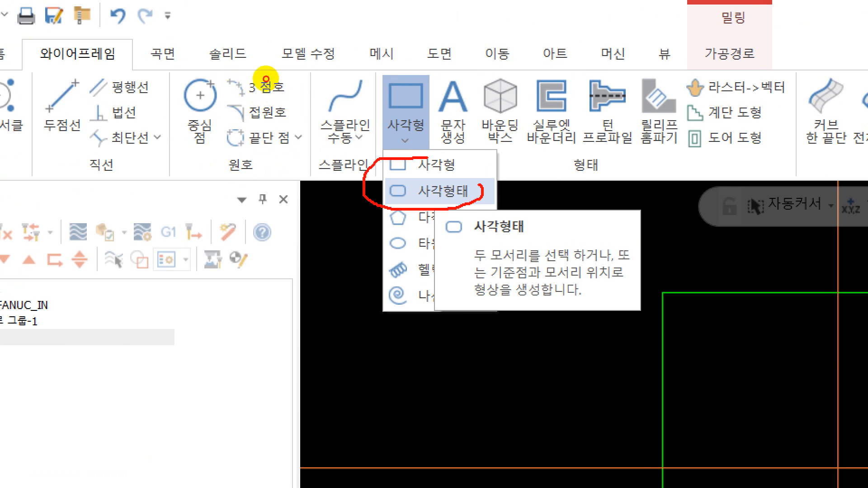
pyautogui.moveTo(266, 79); pyautogui.dragTo(293, 92)
pyautogui.press('Escape')
pyautogui.click(409, 143)
pyautogui.click(417, 184)
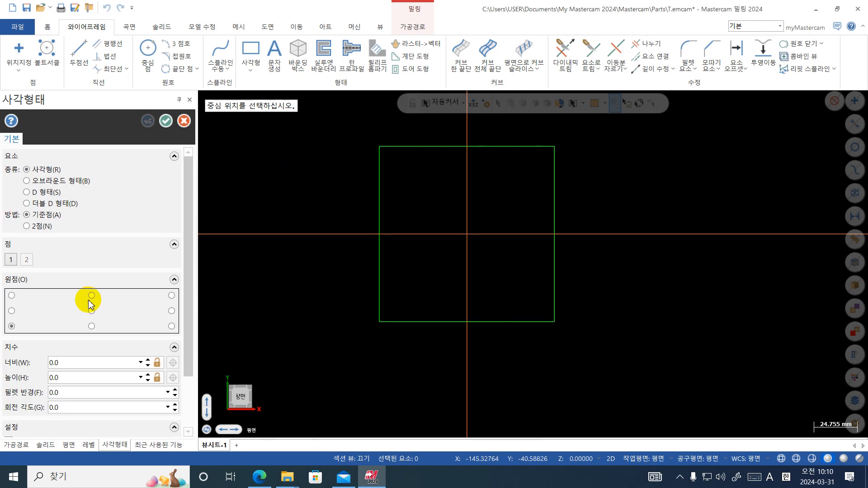
pyautogui.click(91, 295)
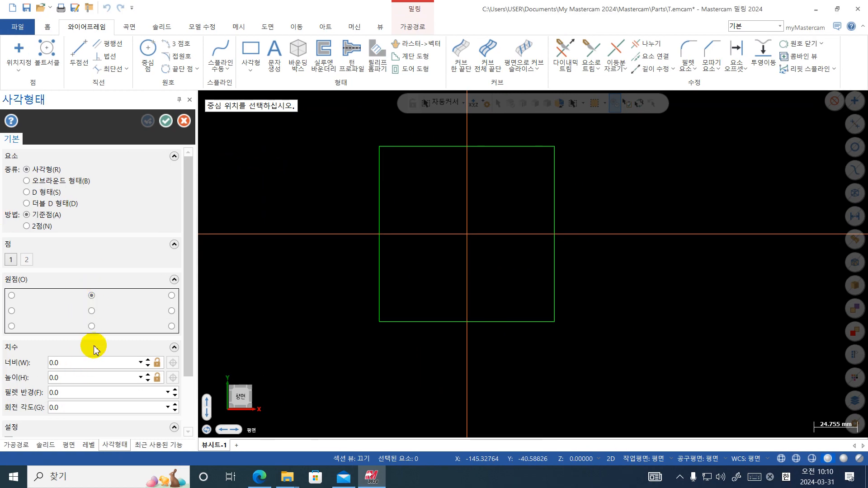
pyautogui.click(467, 146)
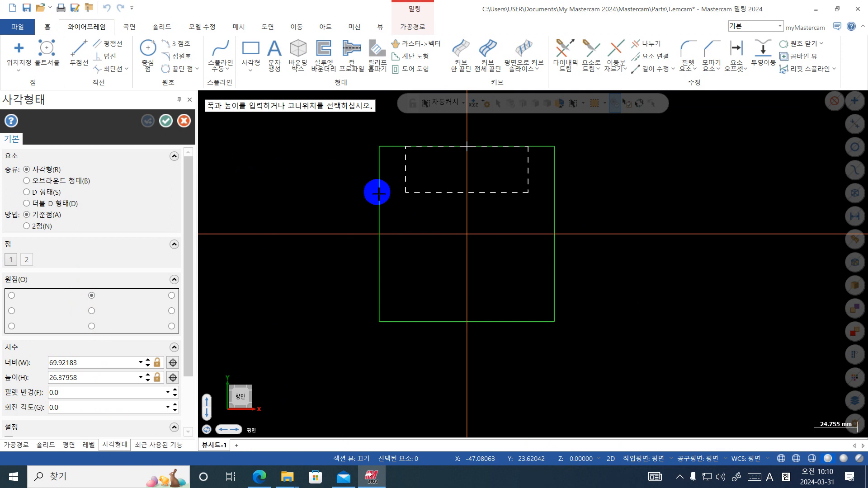
pyautogui.click(358, 189)
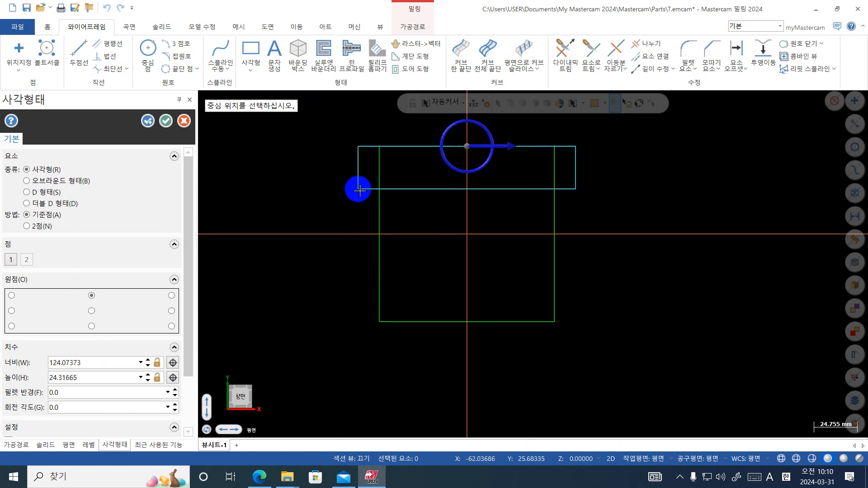
# Set the rectangle at the square's upper edge to a width of 100 and a height of 15, and create it
pyautogui.click(95, 362)
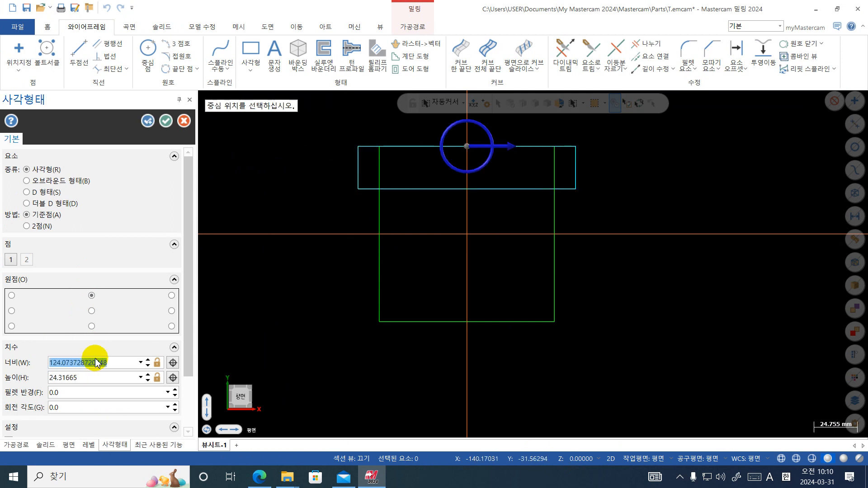
pyautogui.write('100')
pyautogui.press('Tab')
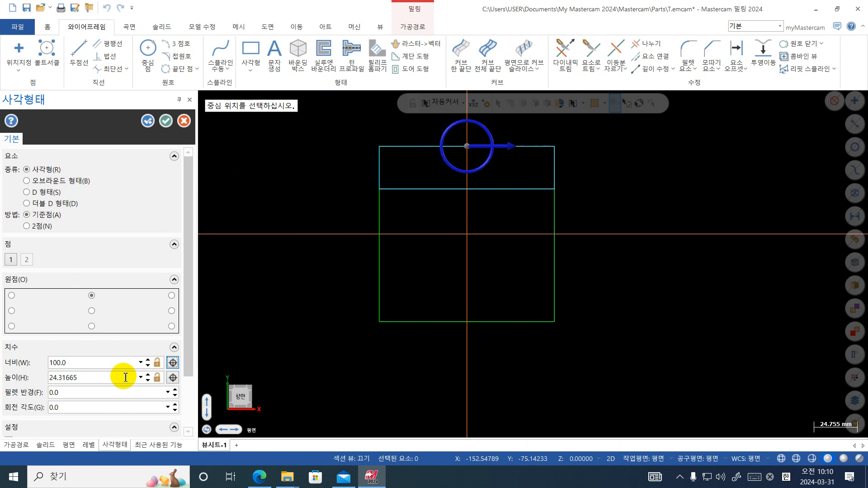
pyautogui.click(112, 376)
pyautogui.write('15')
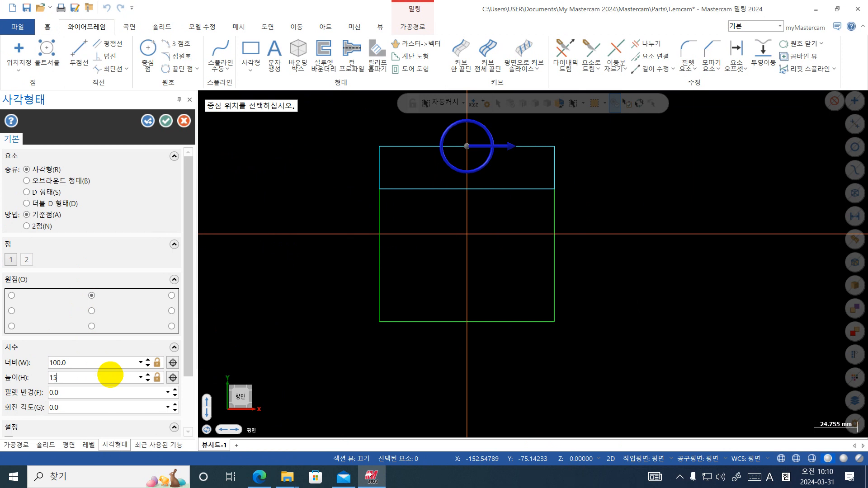
pyautogui.press('Tab')
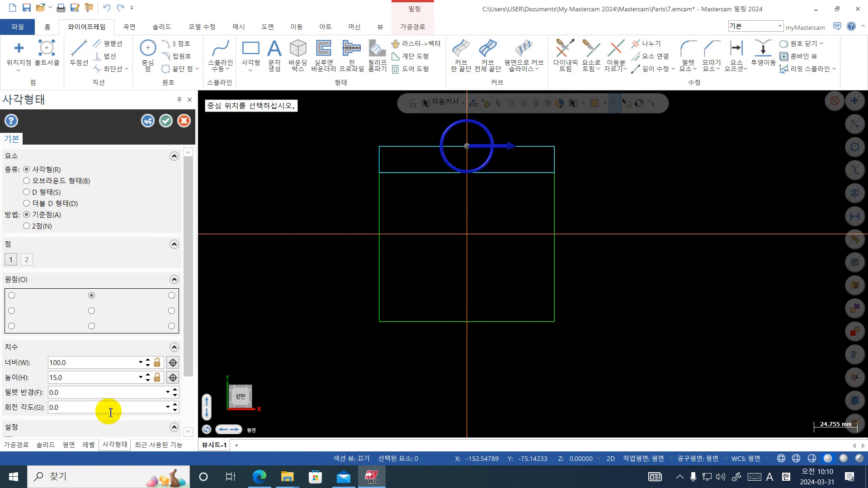
pyautogui.click(148, 121)
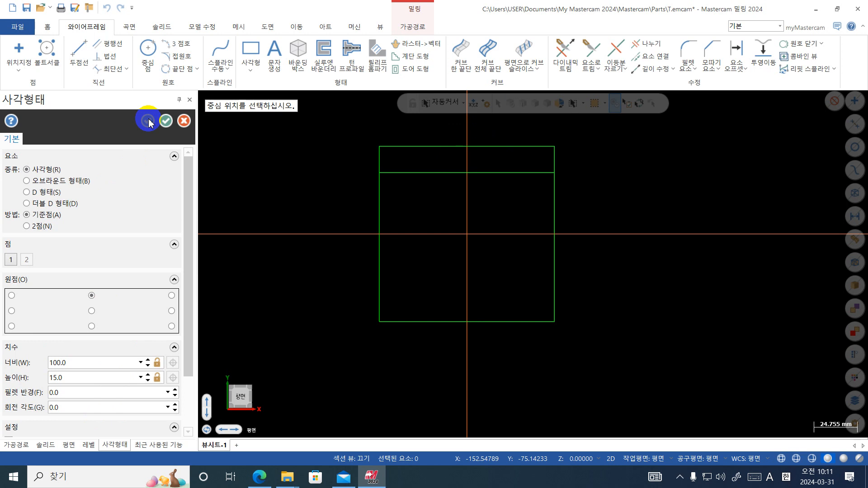
# Draw a rectangle with locked dimensions of 100 by 15, anchored by its bottom-centre point at the midpoint of the square's lower edge
pyautogui.click(91, 326)
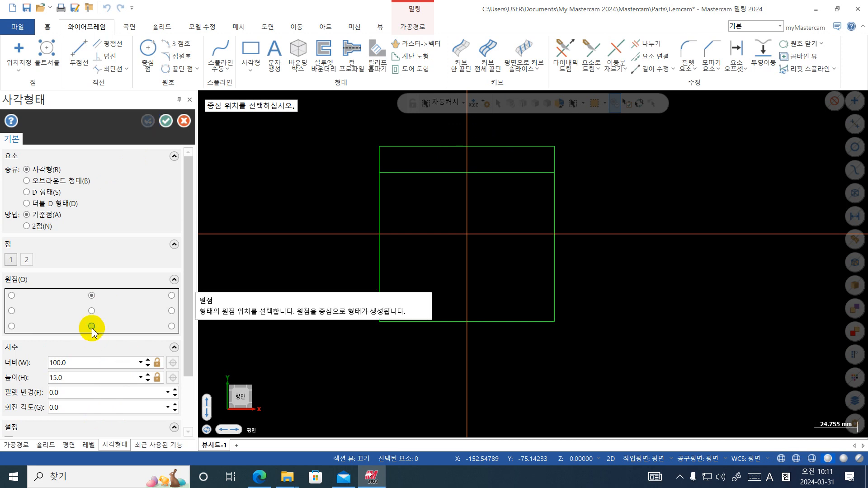
pyautogui.click(157, 363)
pyautogui.click(158, 378)
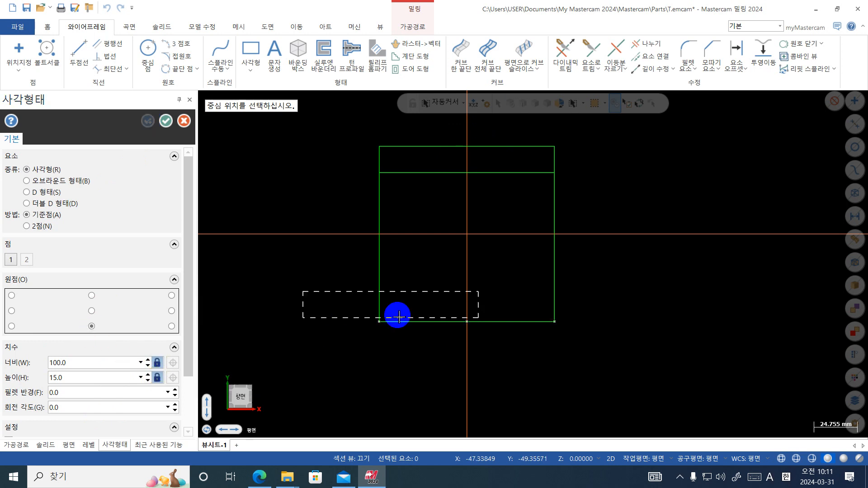
pyautogui.click(467, 322)
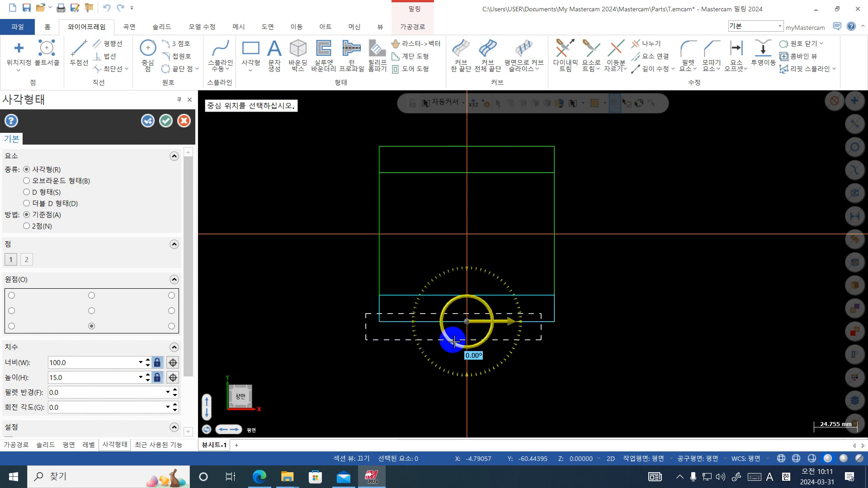
pyautogui.hotkey('ctrl', '1')
pyautogui.click(79, 356)
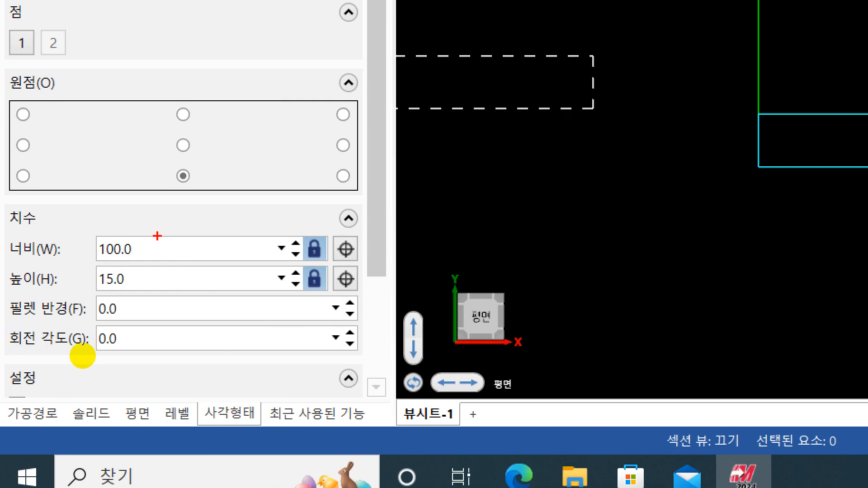
pyautogui.moveTo(86, 357)
pyautogui.mouseDown()
pyautogui.moveTo(99, 341)
pyautogui.moveTo(101, 363)
pyautogui.mouseUp()
pyautogui.press('Escape')
pyautogui.click(176, 131)
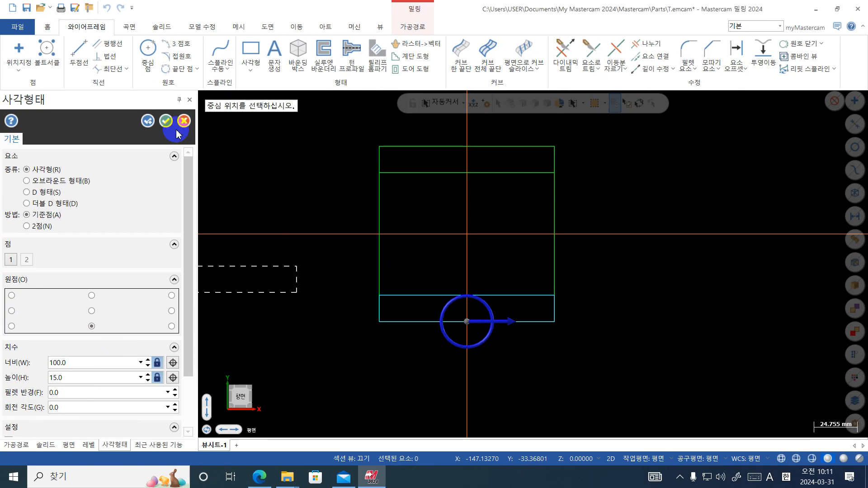
pyautogui.click(149, 125)
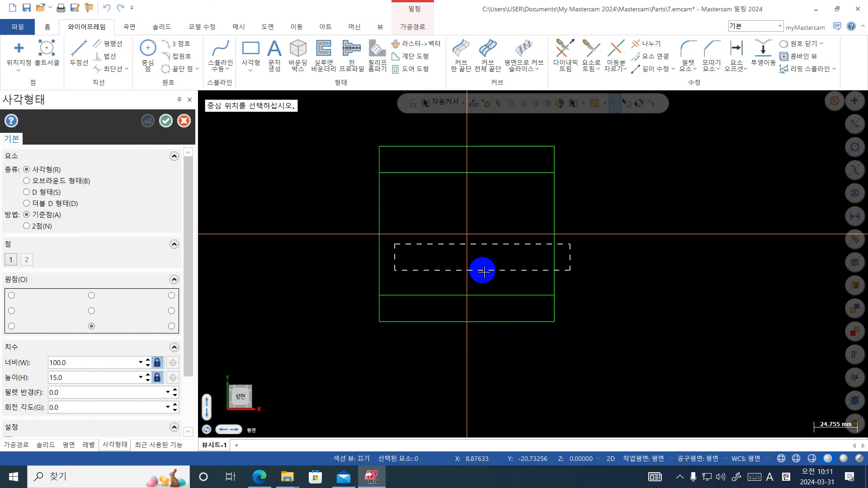
# Draw an 80 by 50 rectangle anchored by its right-centre point at the midpoint of the square's right edge
pyautogui.moveTo(480, 267); pyautogui.dragTo(438, 188, button='middle')
pyautogui.rightClick(664, 249)
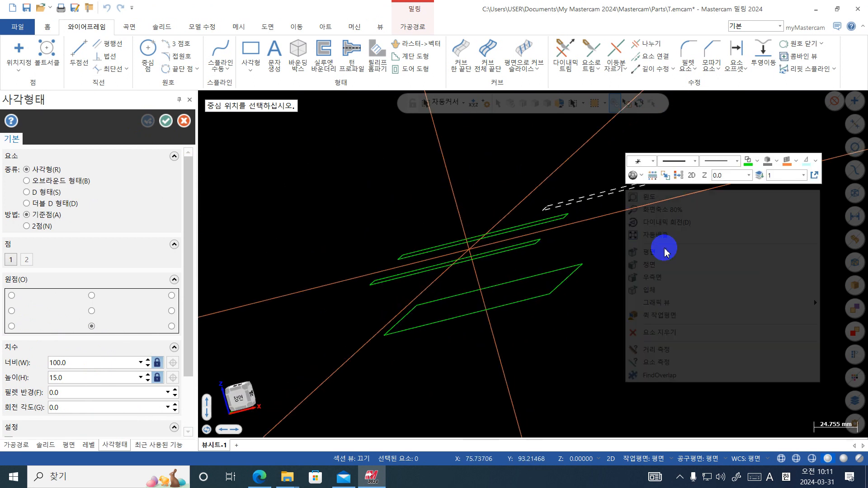
pyautogui.press('Escape')
pyautogui.hotkey('alt', '1')
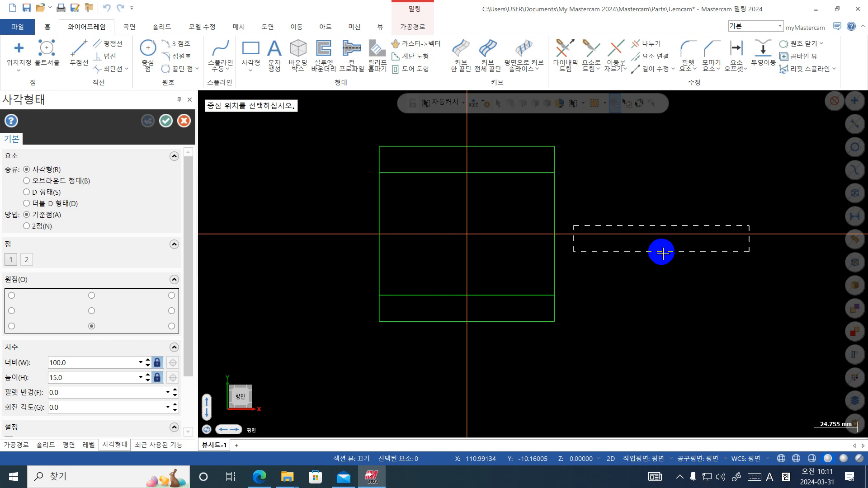
pyautogui.click(172, 311)
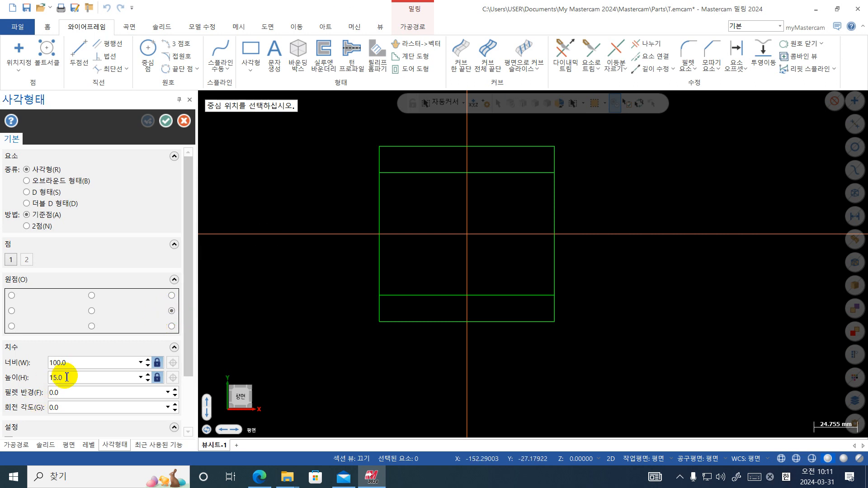
pyautogui.click(86, 365)
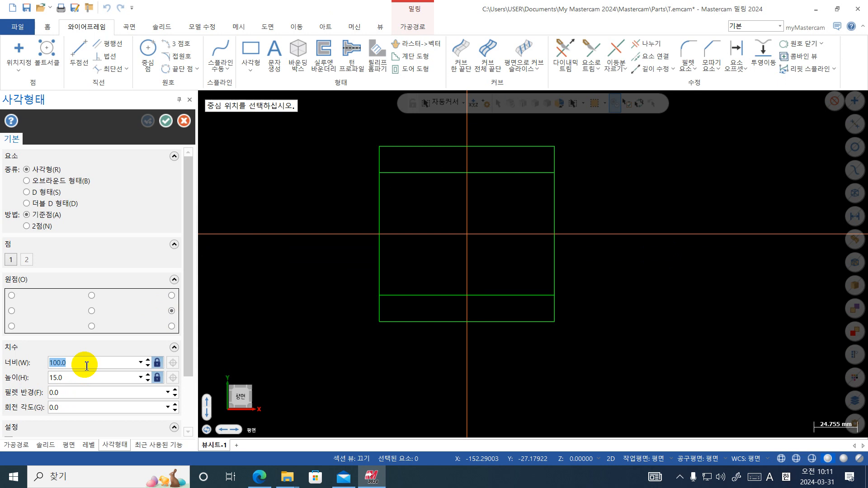
pyautogui.write('80')
pyautogui.click(75, 382)
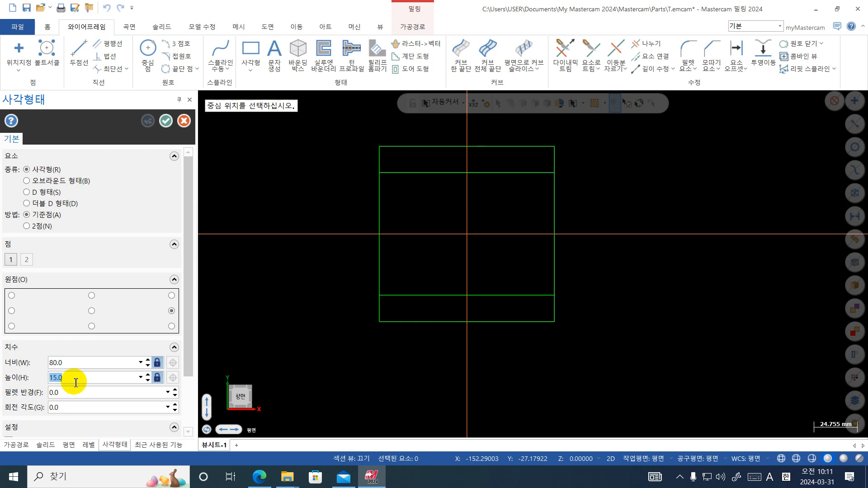
pyautogui.write('50')
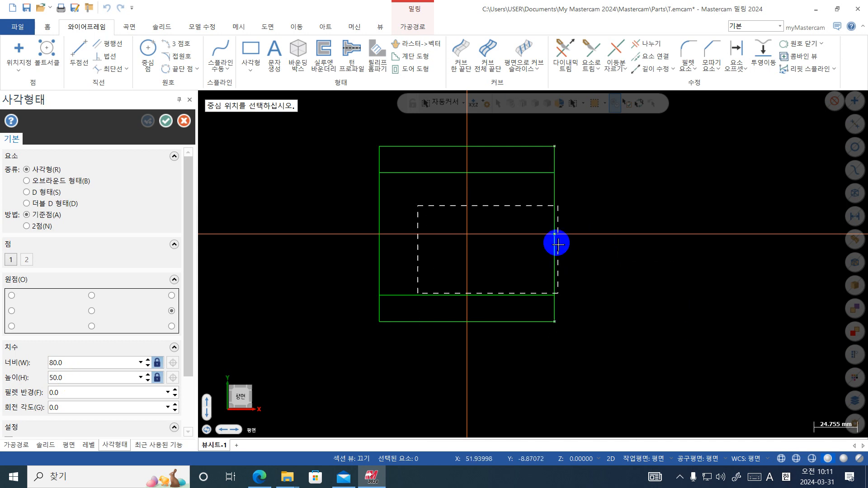
pyautogui.click(555, 234)
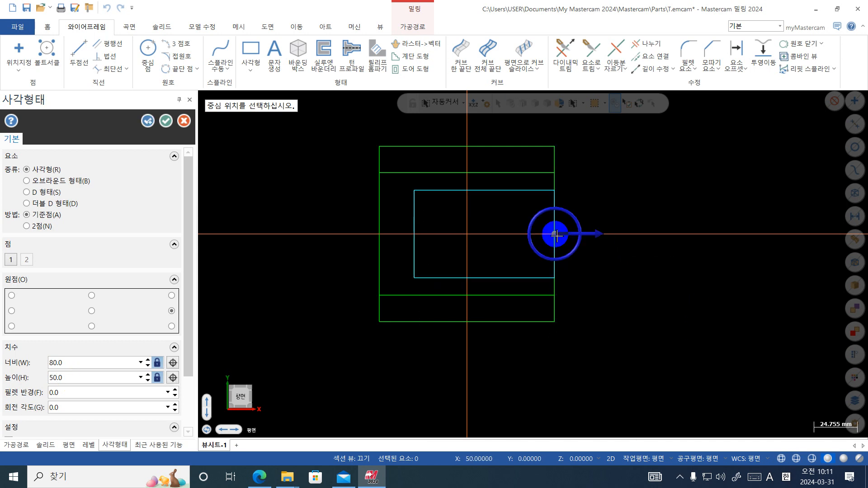
pyautogui.click(166, 121)
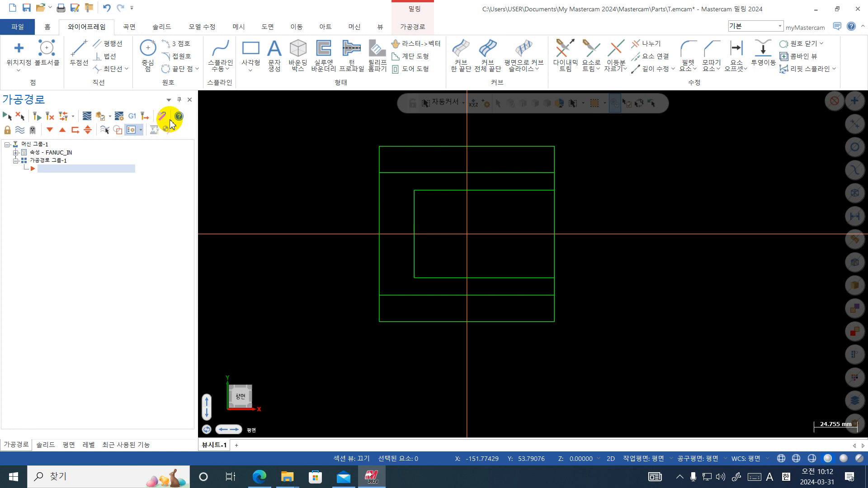
# Fillet the two left corners of the 80 by 50 rectangle with a radius of 10, trimming the lines
pyautogui.click(692, 55)
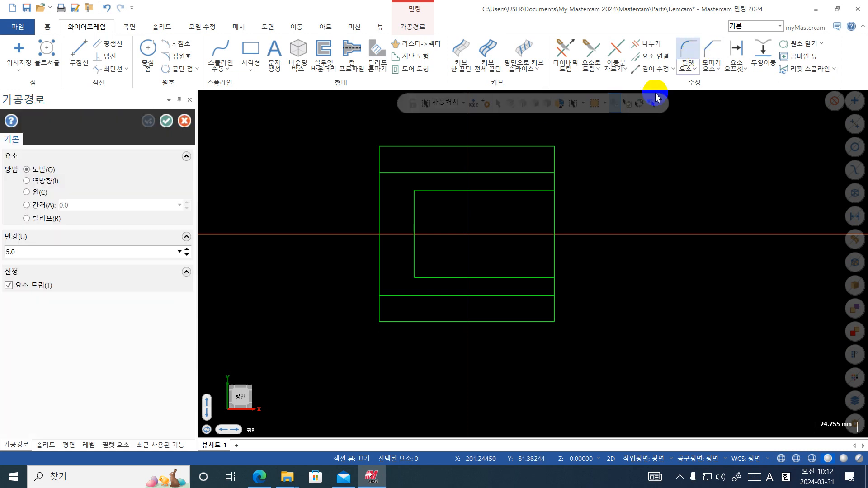
pyautogui.doubleClick(55, 252)
pyautogui.write('6.0')
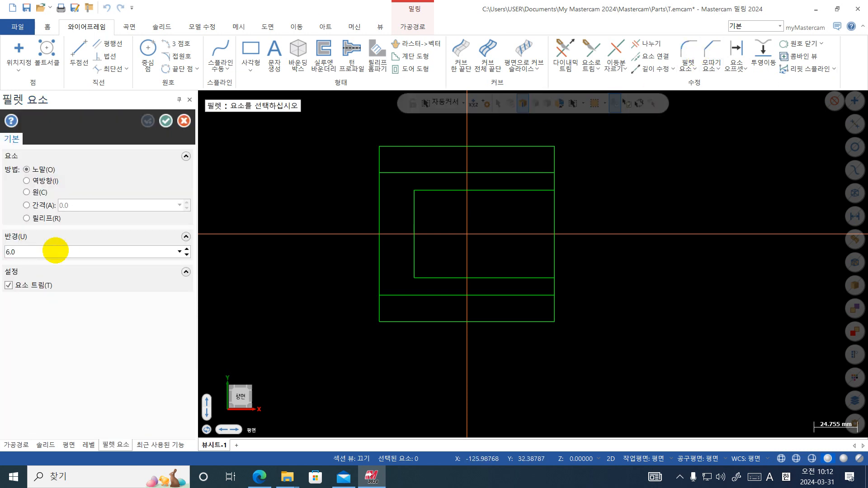
pyautogui.click(394, 233)
pyautogui.click(113, 254)
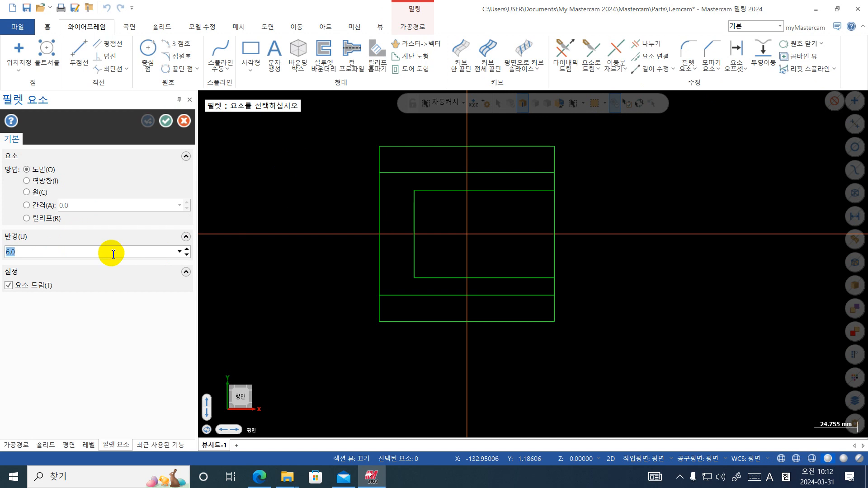
pyautogui.write('10.0')
pyautogui.click(421, 218)
pyautogui.click(436, 190)
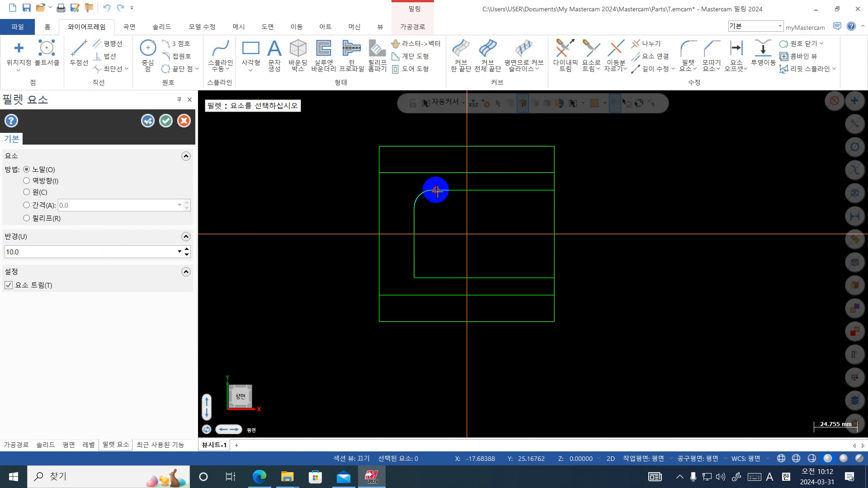
pyautogui.click(415, 259)
pyautogui.click(441, 278)
pyautogui.click(165, 122)
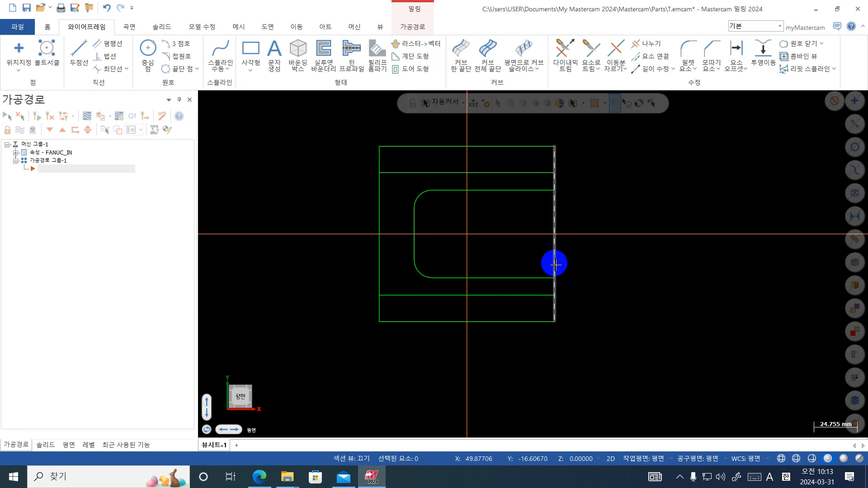
# Create level 10 and make it the active level
pyautogui.moveTo(555, 264)
pyautogui.mouseDown(button='middle')
pyautogui.moveTo(589, 304)
pyautogui.moveTo(556, 261)
pyautogui.mouseUp(button='middle')
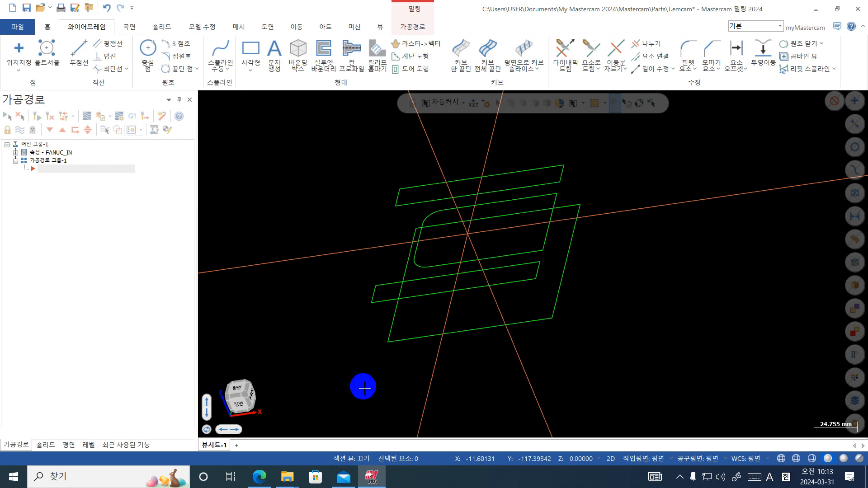
pyautogui.click(90, 445)
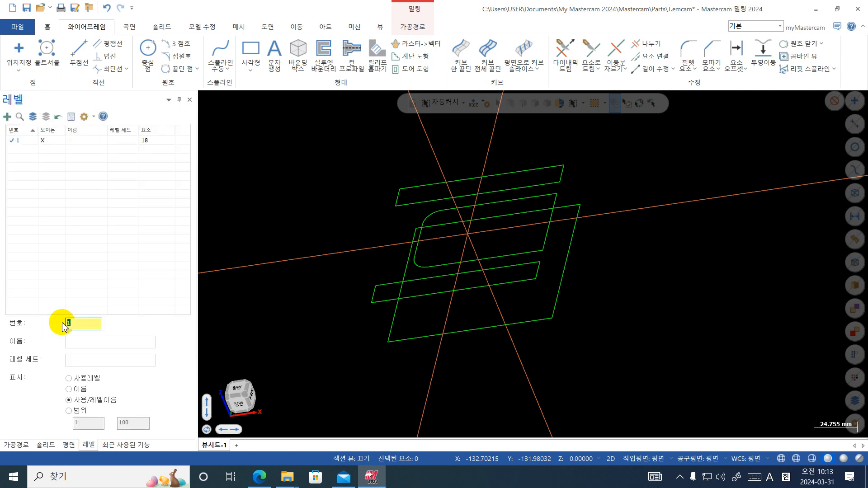
pyautogui.write('10')
pyautogui.press('Return')
# Extrude the full chain of the 100 by 100 square by 30 as a new solid body
pyautogui.click(162, 26)
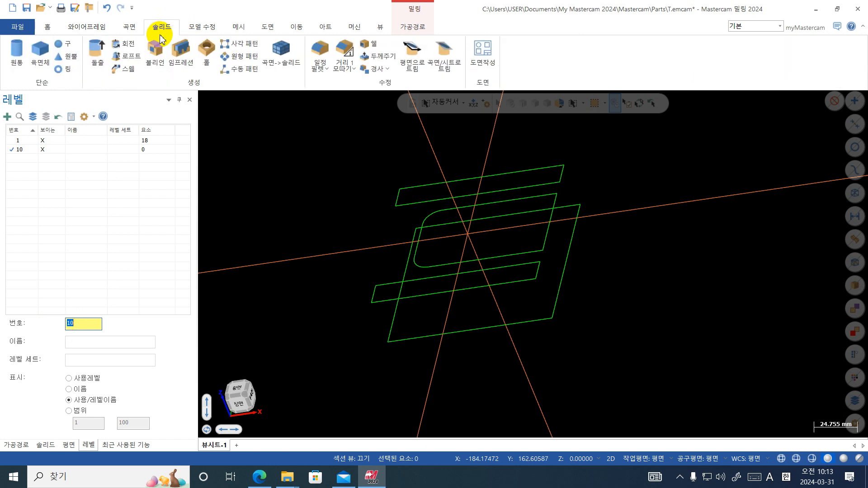
pyautogui.click(94, 46)
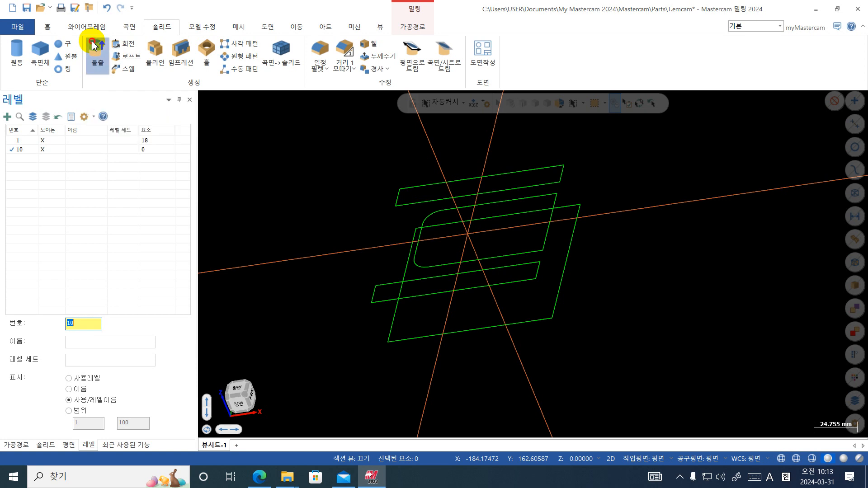
pyautogui.click(577, 229)
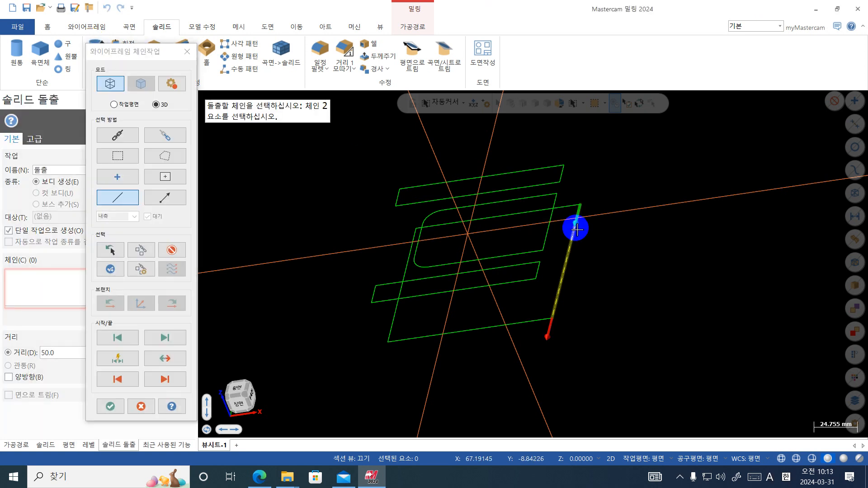
pyautogui.click(171, 249)
pyautogui.click(117, 135)
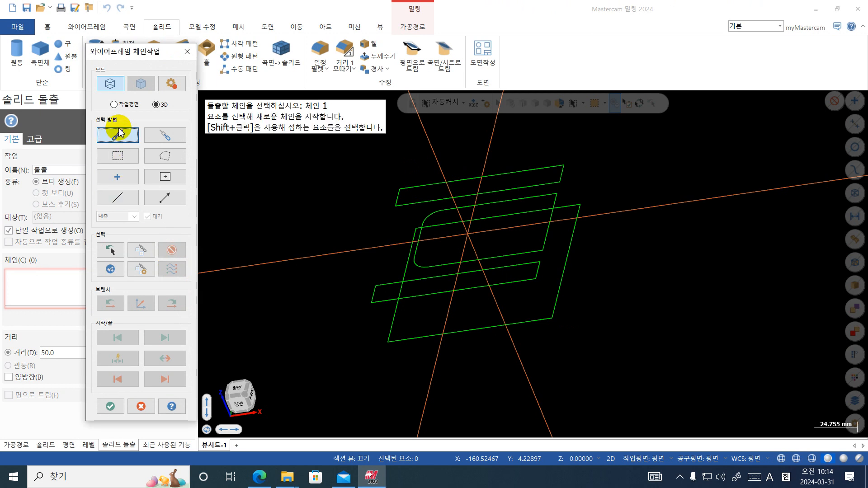
pyautogui.click(581, 226)
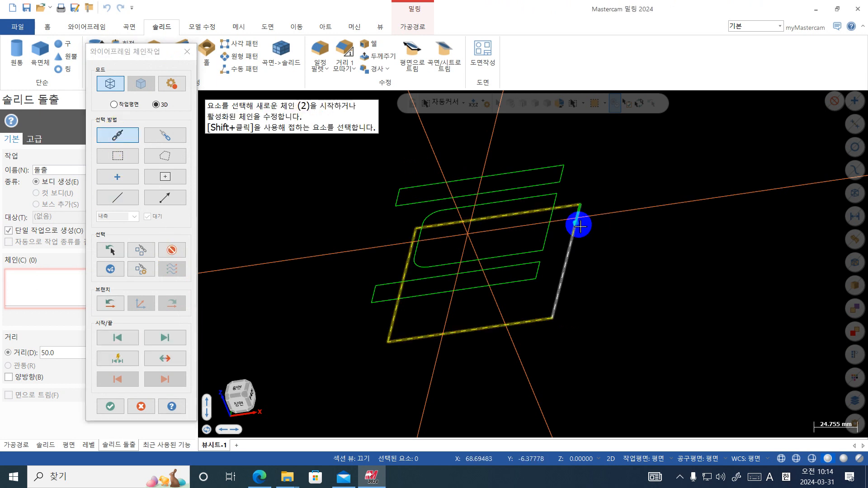
pyautogui.press('Return')
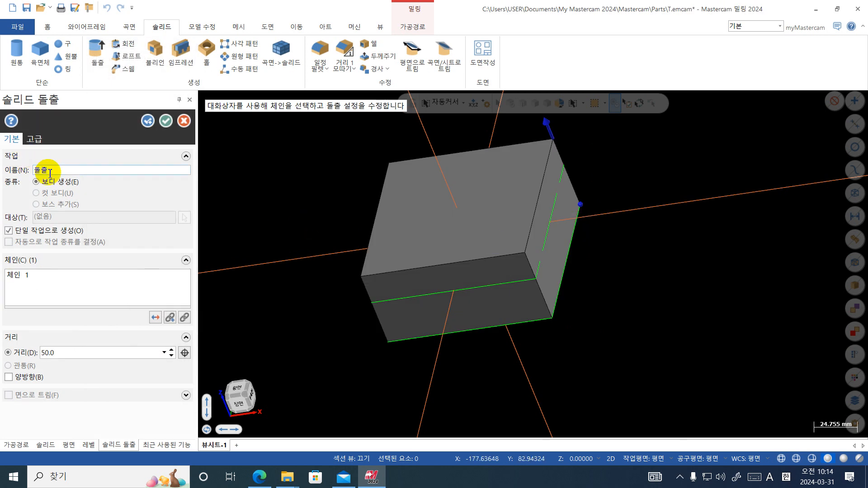
pyautogui.click(69, 354)
pyautogui.write('30')
pyautogui.press('Return')
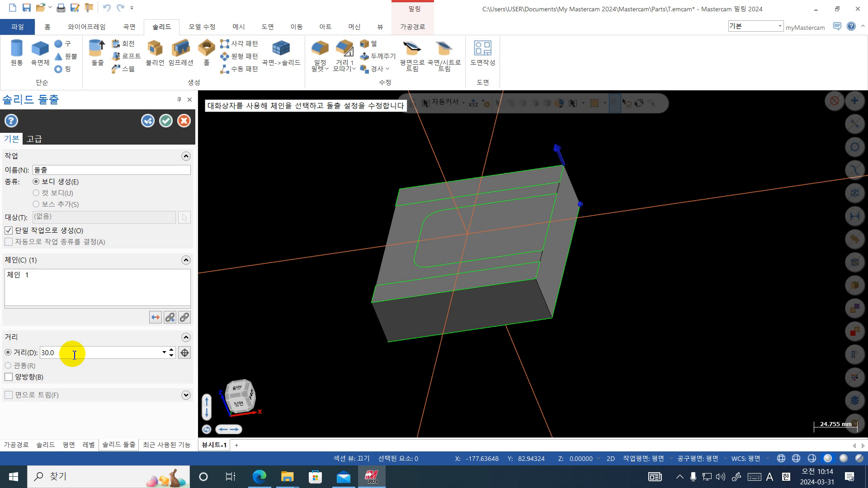
pyautogui.click(152, 121)
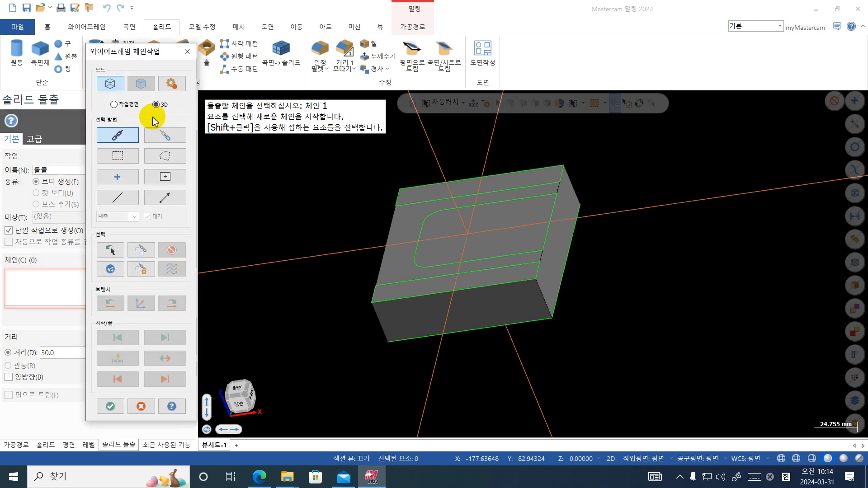
pyautogui.click(551, 190)
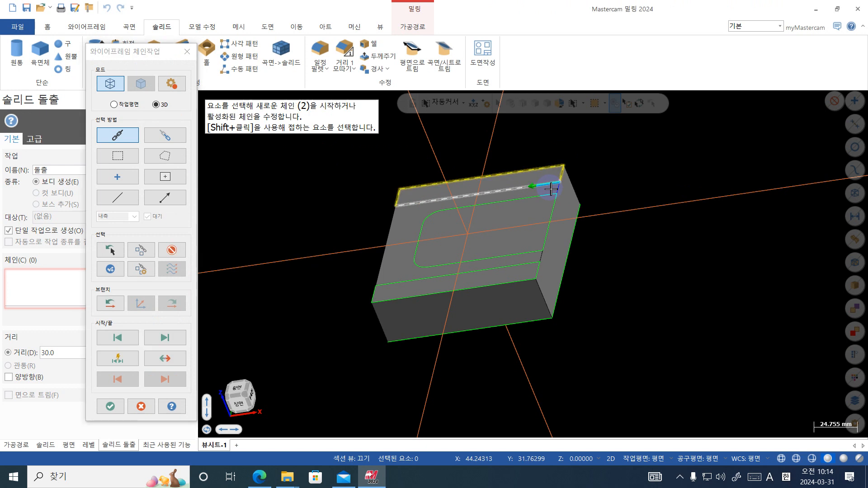
pyautogui.click(521, 281)
pyautogui.press('Return')
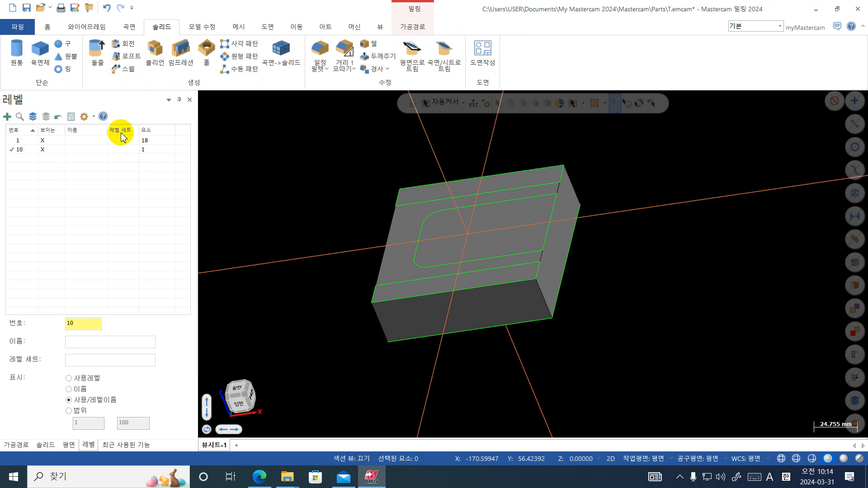
# Set up an extruded body cut from the two narrow rectangle chains along the square's opposite edges, with its direction reversed into the block
pyautogui.click(95, 54)
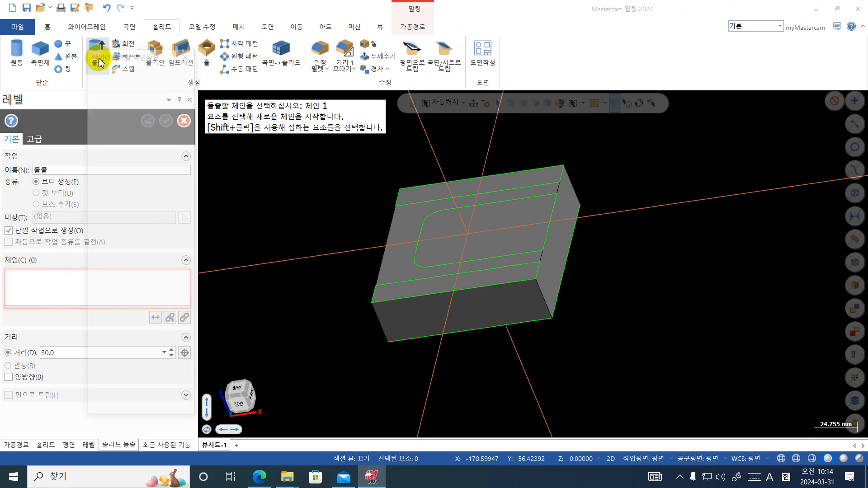
pyautogui.click(527, 184)
pyautogui.click(528, 287)
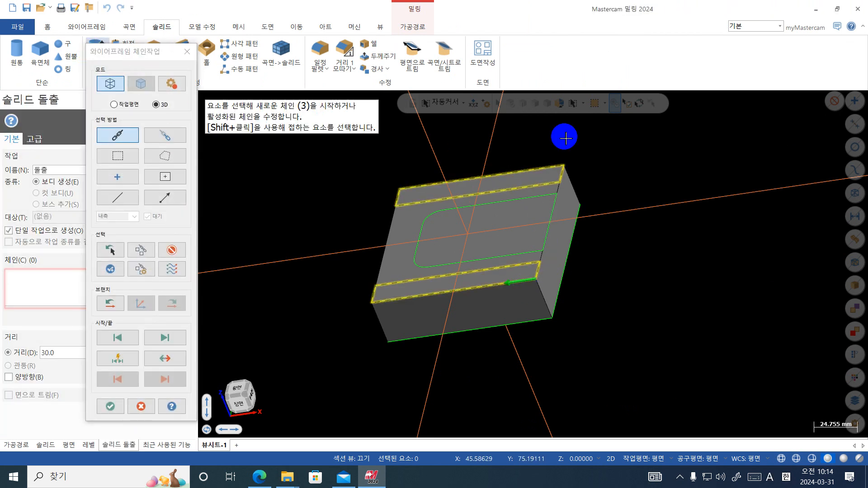
pyautogui.press('Return')
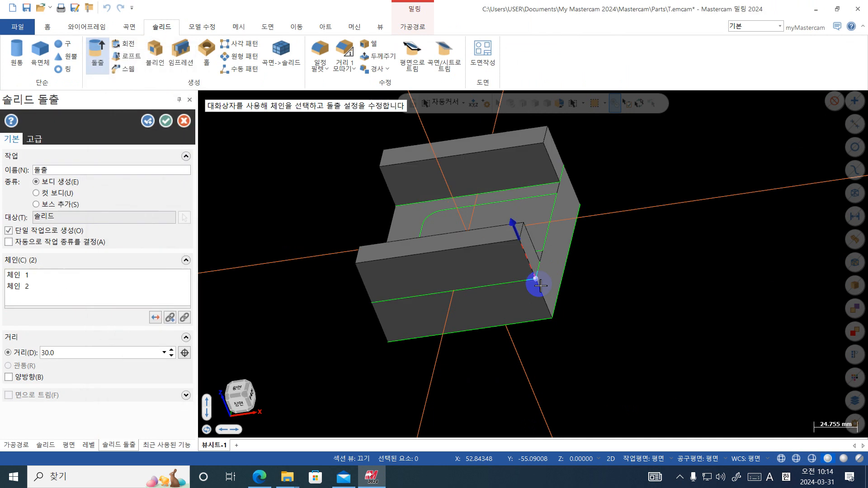
pyautogui.click(64, 193)
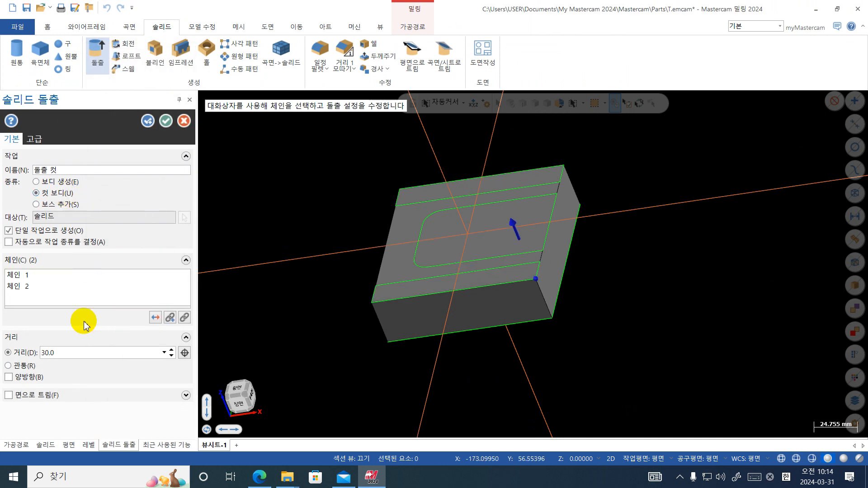
pyautogui.hotkey('ctrl', '1')
pyautogui.click(159, 315)
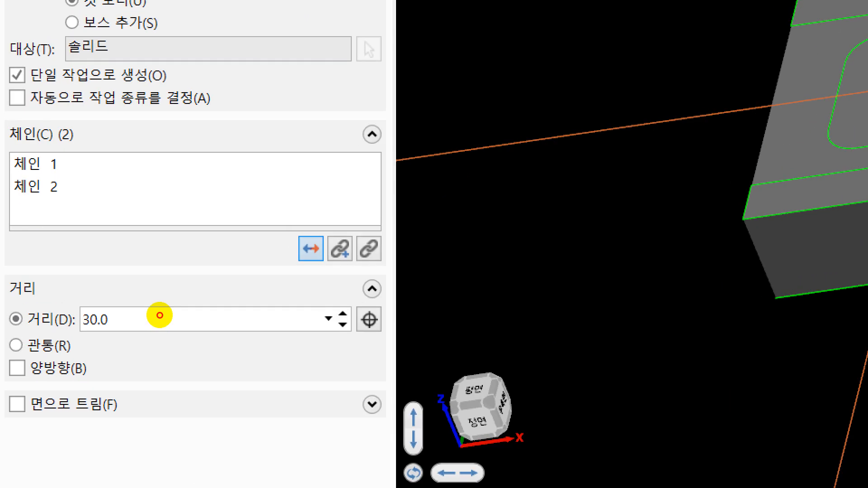
pyautogui.moveTo(180, 299)
pyautogui.mouseDown()
pyautogui.moveTo(160, 319)
pyautogui.moveTo(183, 315)
pyautogui.mouseUp()
pyautogui.press('Escape')
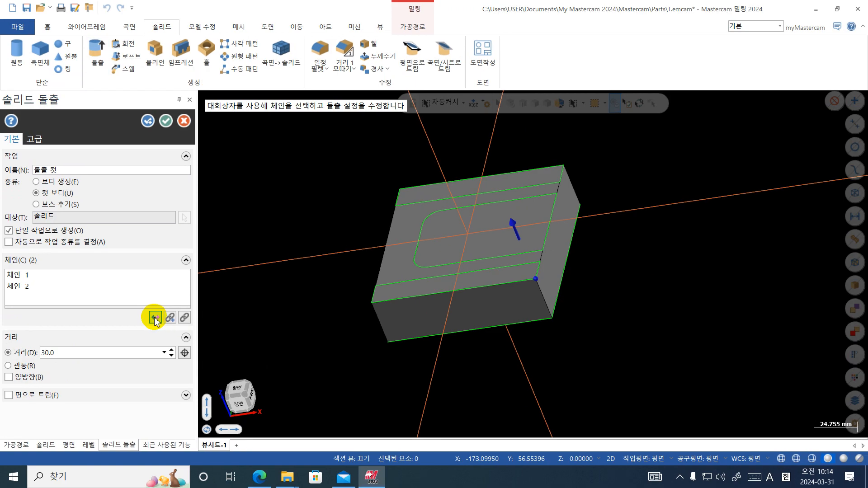
pyautogui.click(155, 318)
# Set the cut distance of the two edge strips to 15 and apply it, keeping the Extrude command active
pyautogui.doubleClick(64, 352)
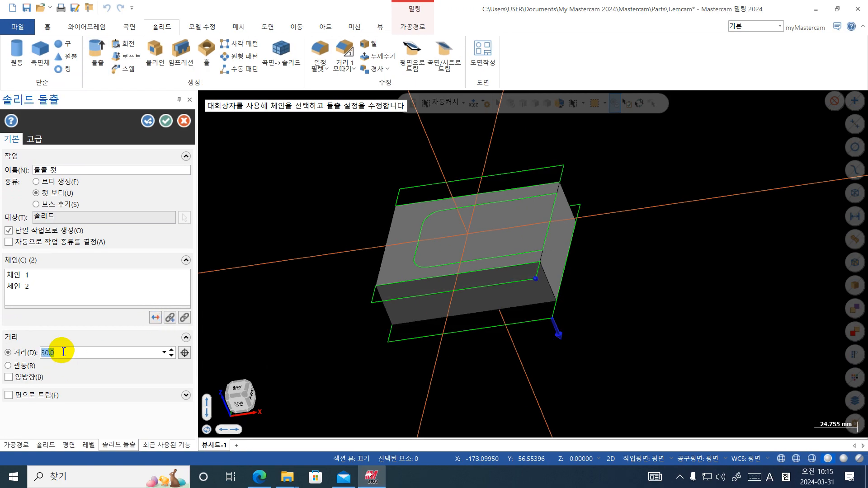
pyautogui.write('10')
pyautogui.press('Return')
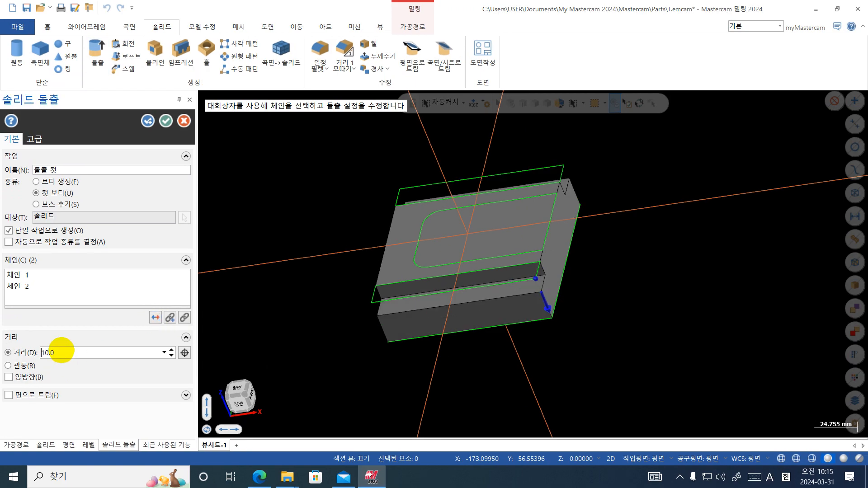
pyautogui.moveTo(78, 354); pyautogui.dragTo(8, 355)
pyautogui.write('15')
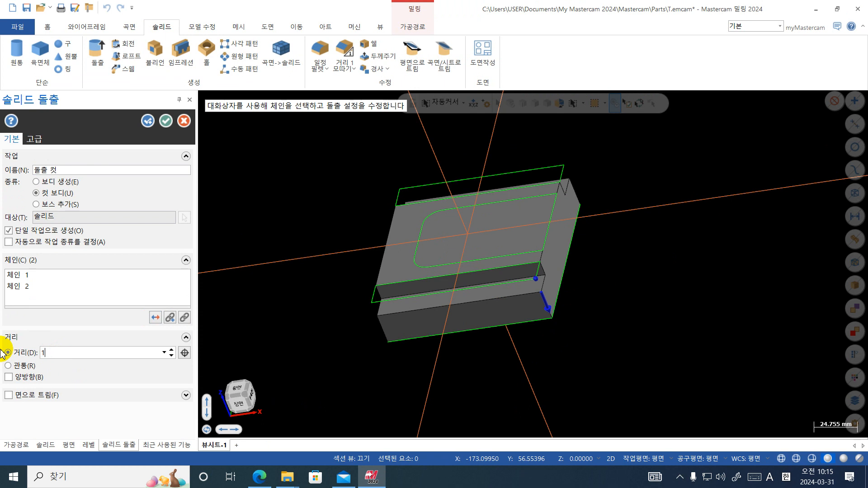
pyautogui.press('Return')
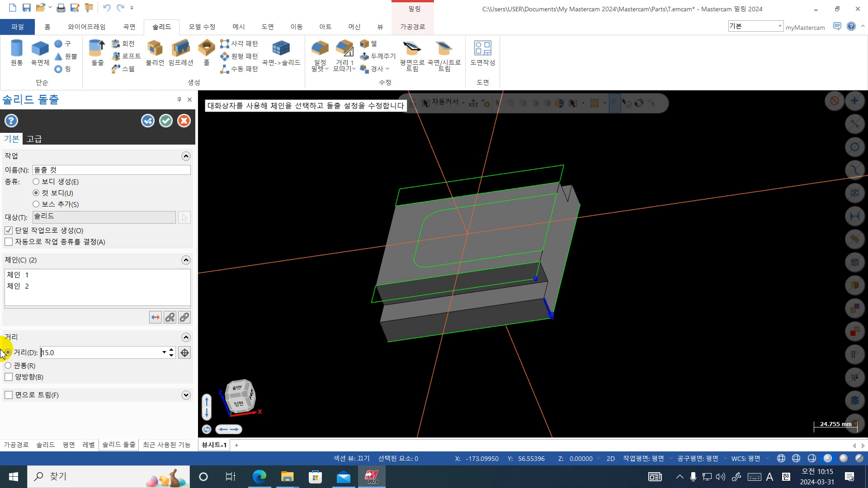
pyautogui.click(149, 121)
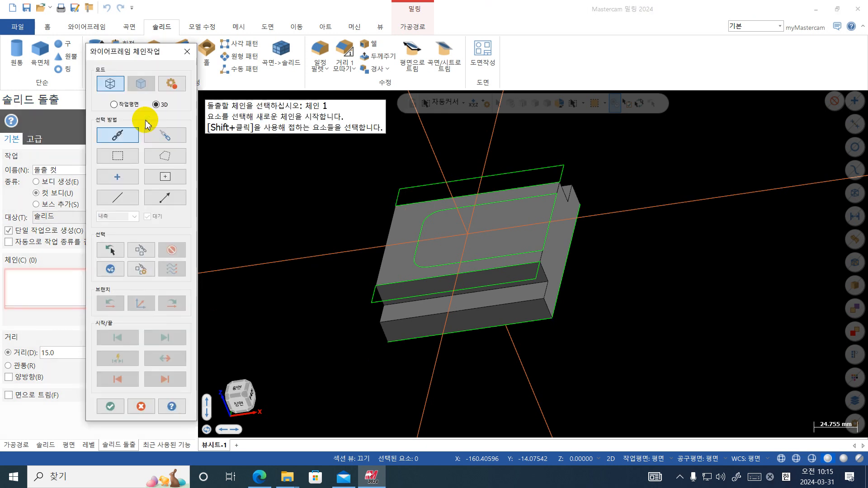
# Extrude-cut the filleted 80 by 50 rectangle chain into the block with a distance of 20
pyautogui.click(531, 198)
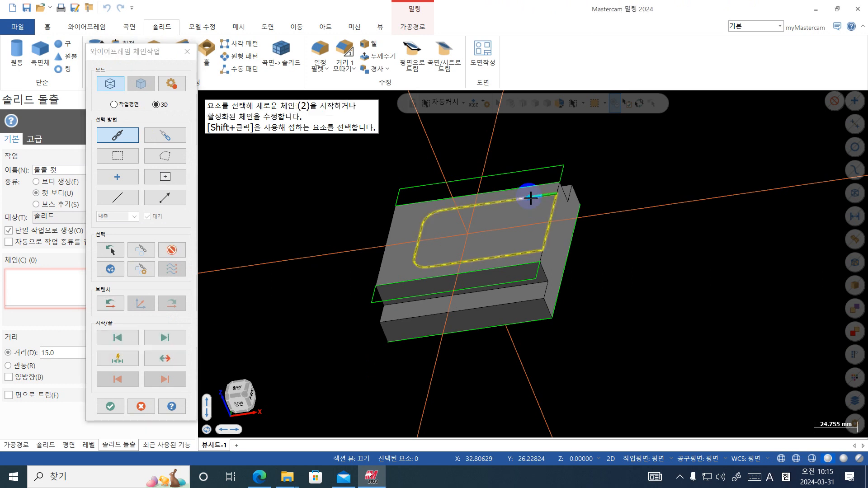
pyautogui.press('Return')
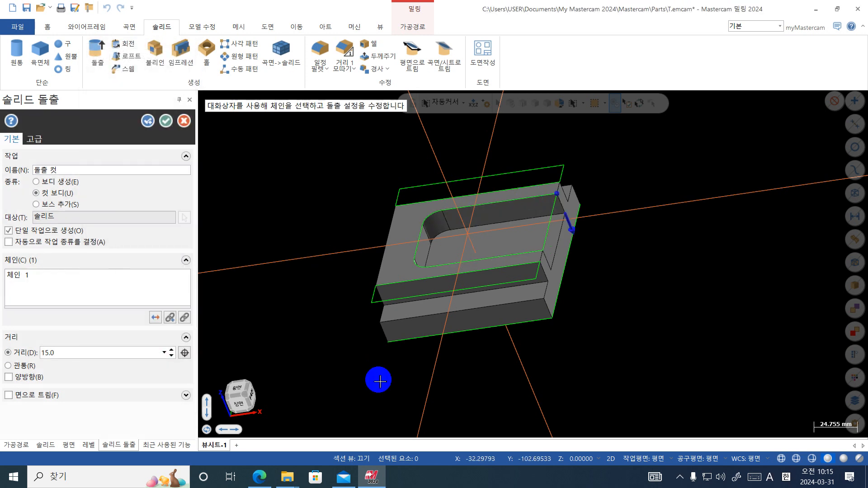
pyautogui.doubleClick(66, 352)
pyautogui.write('10.0')
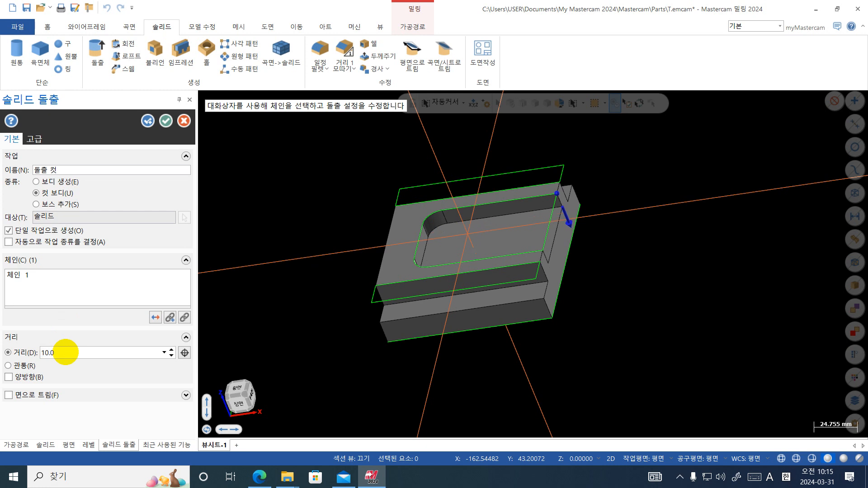
pyautogui.click(14, 352)
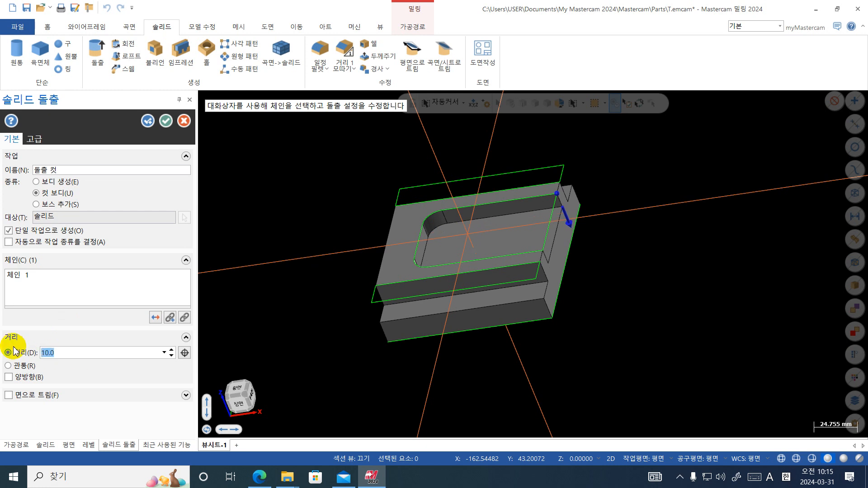
pyautogui.write('20.0')
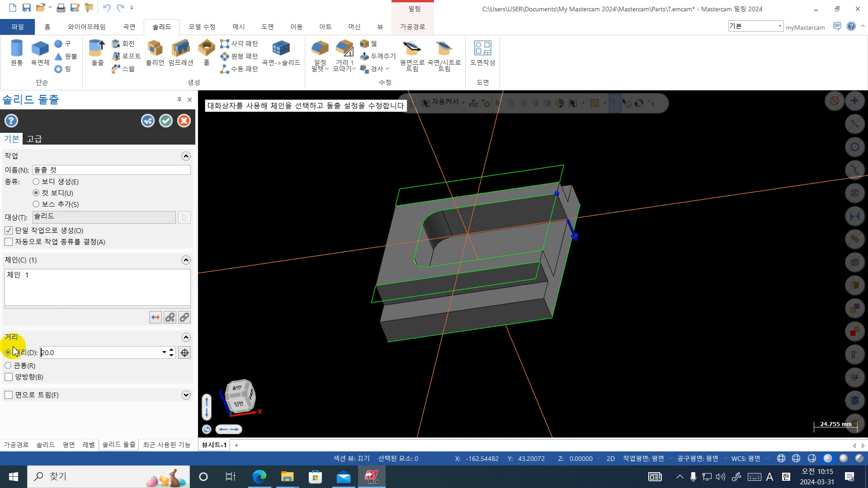
pyautogui.click(164, 120)
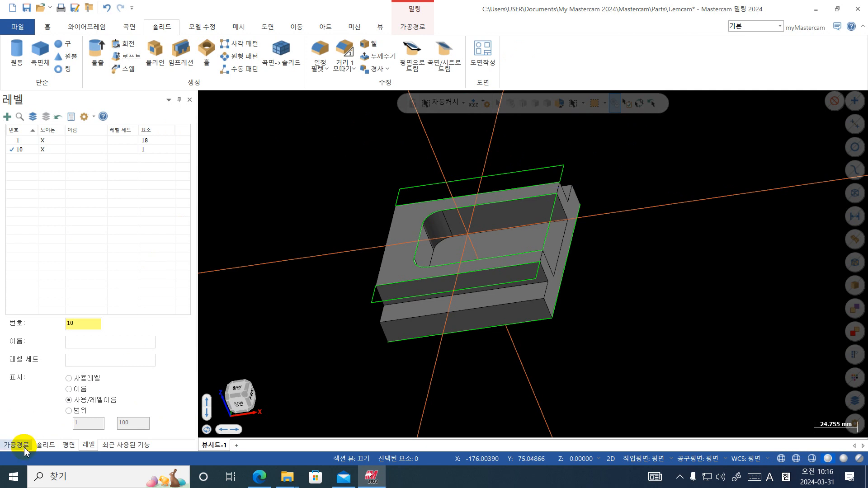
# Examine the solid's operation history to see which faces each extrusion and cut affects, and check the pocket cut's parameters
pyautogui.click(44, 448)
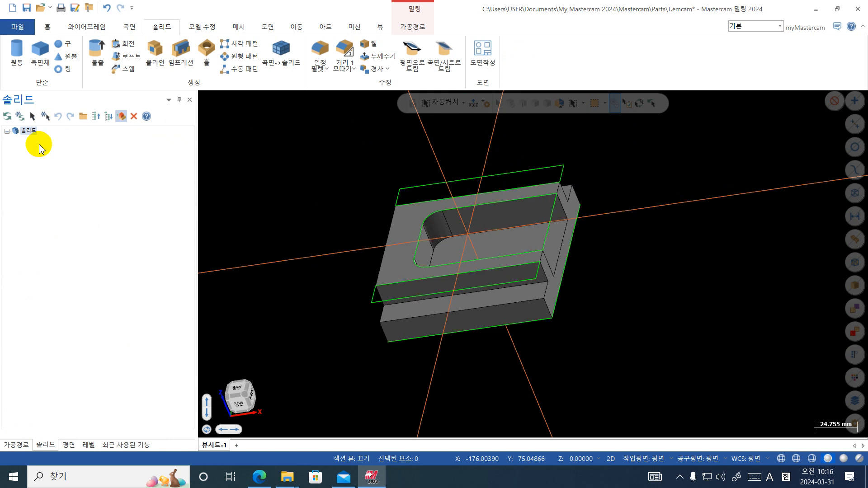
pyautogui.click(7, 131)
pyautogui.click(31, 139)
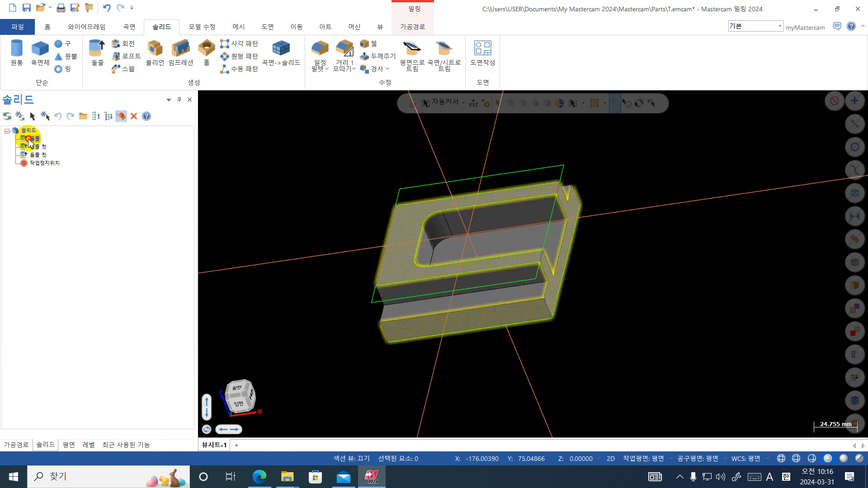
pyautogui.click(38, 147)
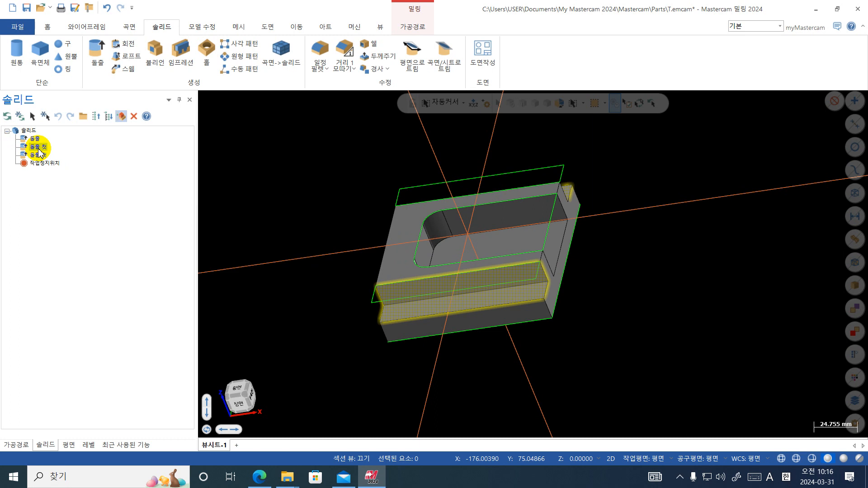
pyautogui.click(43, 155)
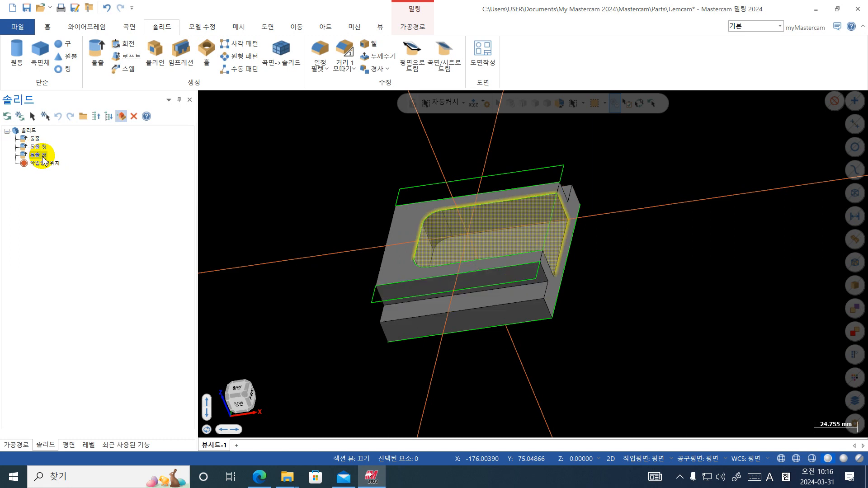
pyautogui.click(43, 147)
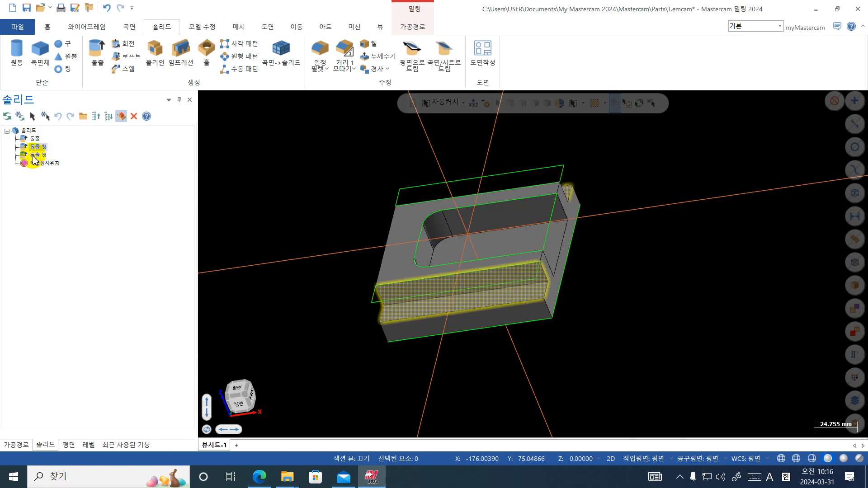
pyautogui.click(33, 157)
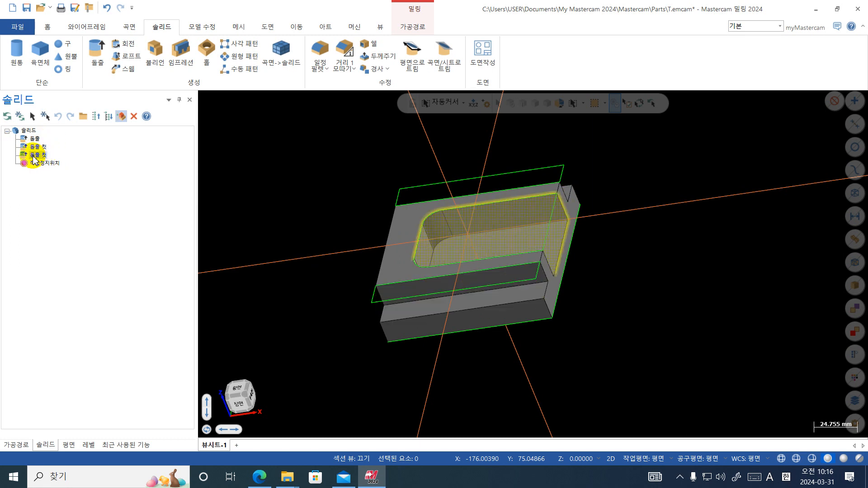
pyautogui.doubleClick(34, 156)
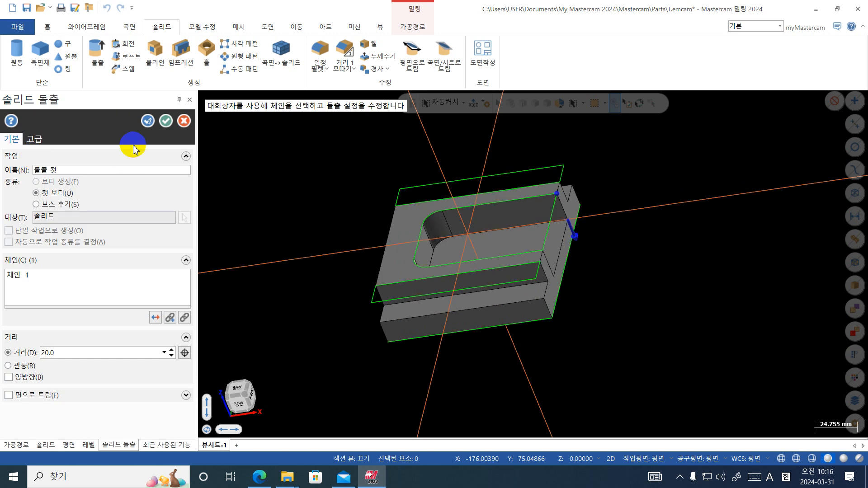
pyautogui.click(166, 120)
pyautogui.click(40, 147)
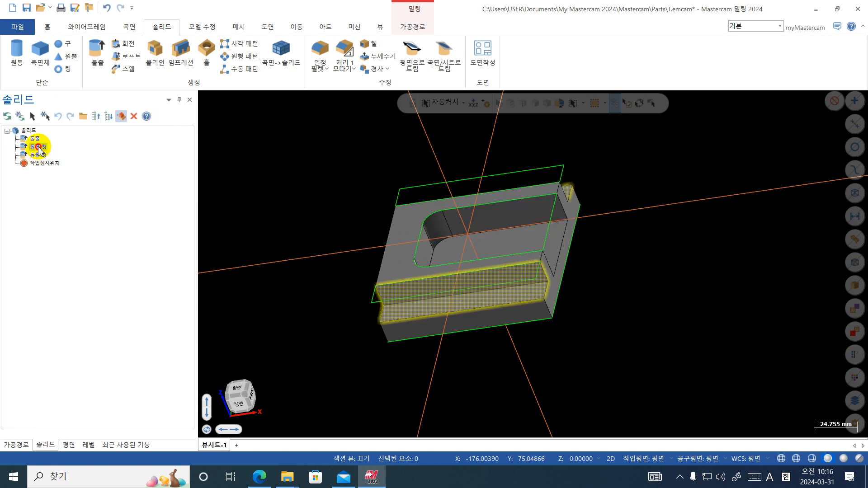
pyautogui.click(39, 156)
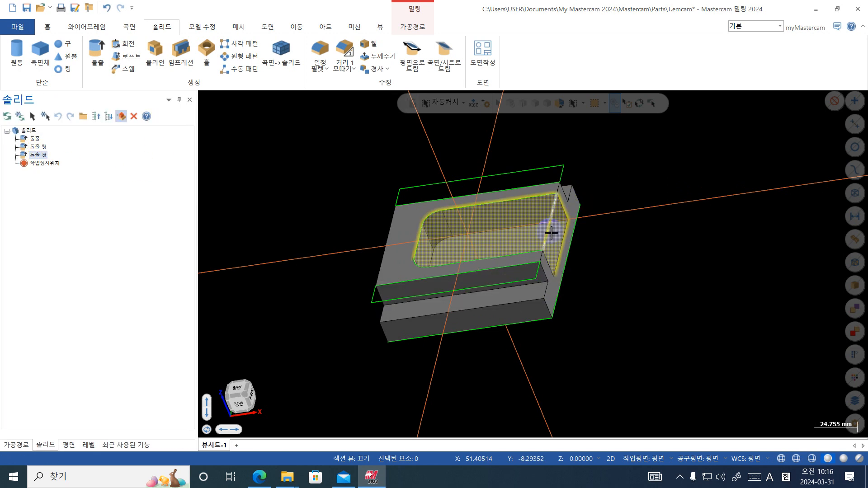
# Edit the pocket's extrude cut to a distance of 10 and regenerate the solid
pyautogui.hotkey('ctrl', '1')
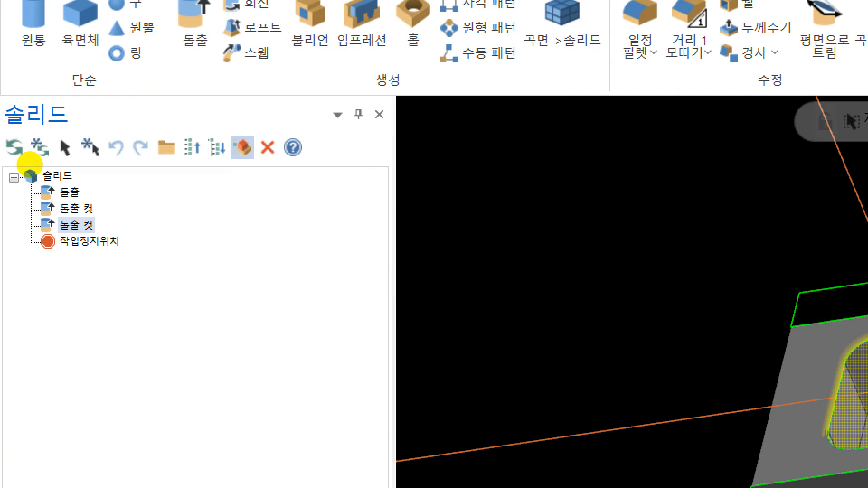
pyautogui.click(52, 154)
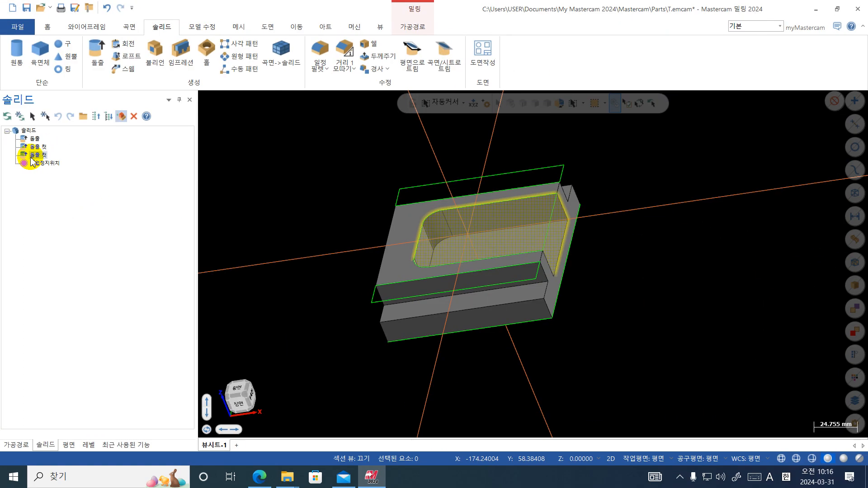
pyautogui.doubleClick(30, 161)
pyautogui.doubleClick(83, 353)
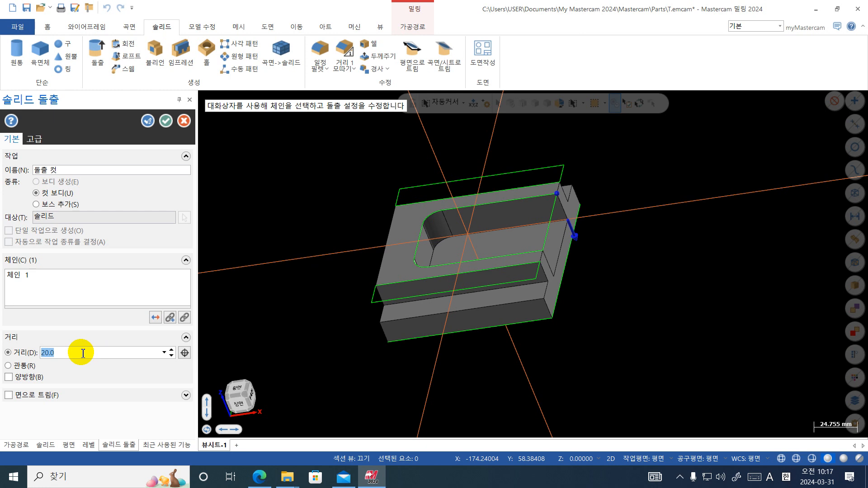
pyautogui.write('10')
pyautogui.press('Return')
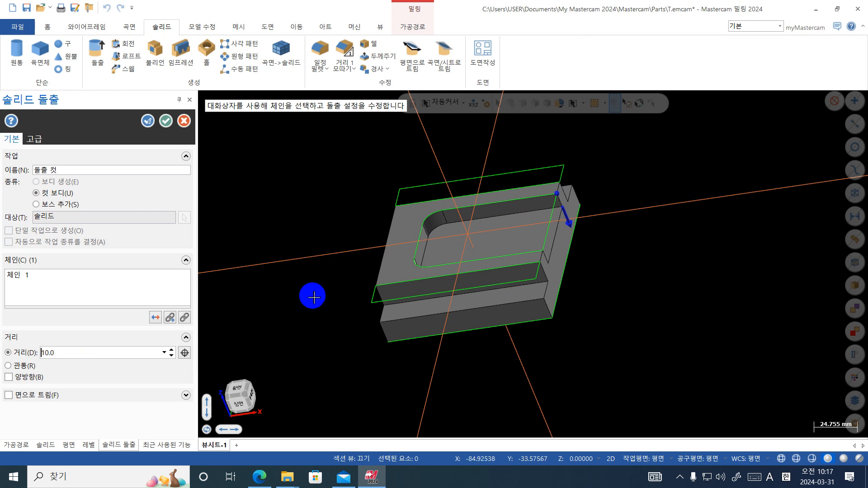
pyautogui.click(166, 121)
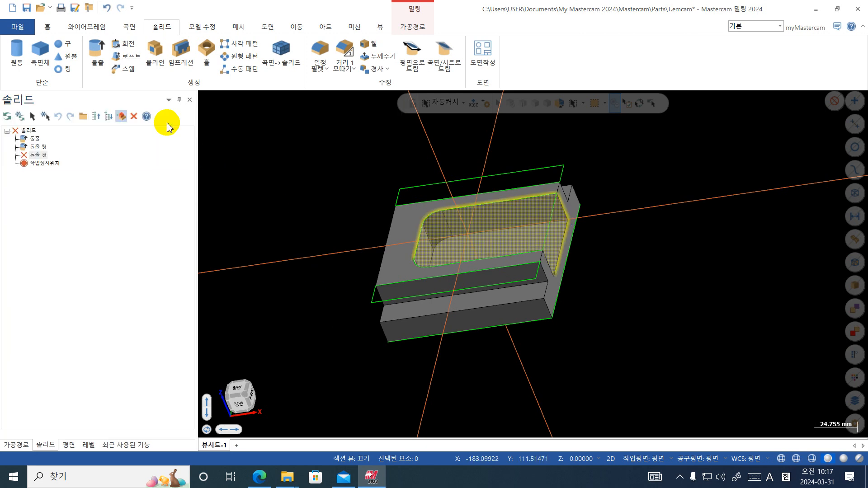
pyautogui.click(8, 117)
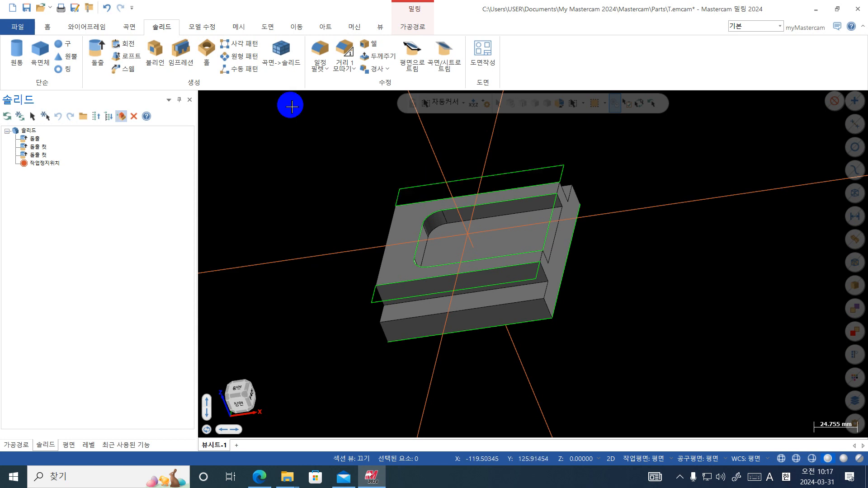
# Remove the operation history from the pocketed block solid
pyautogui.click(212, 28)
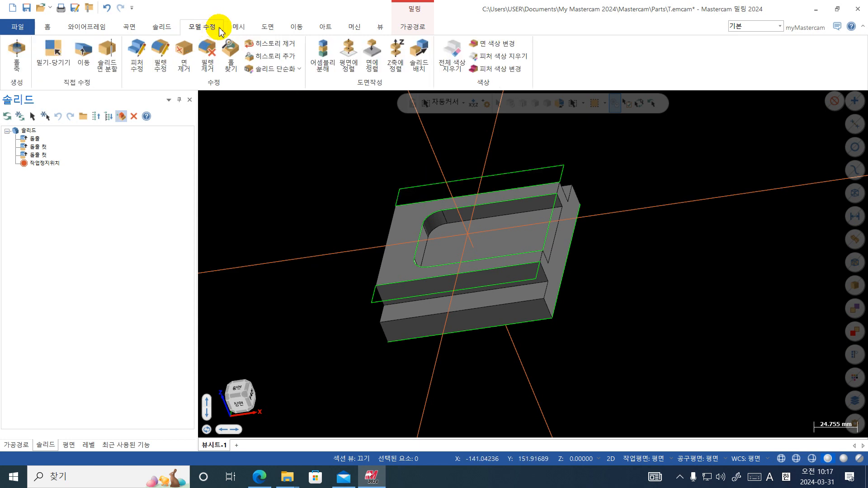
pyautogui.click(274, 46)
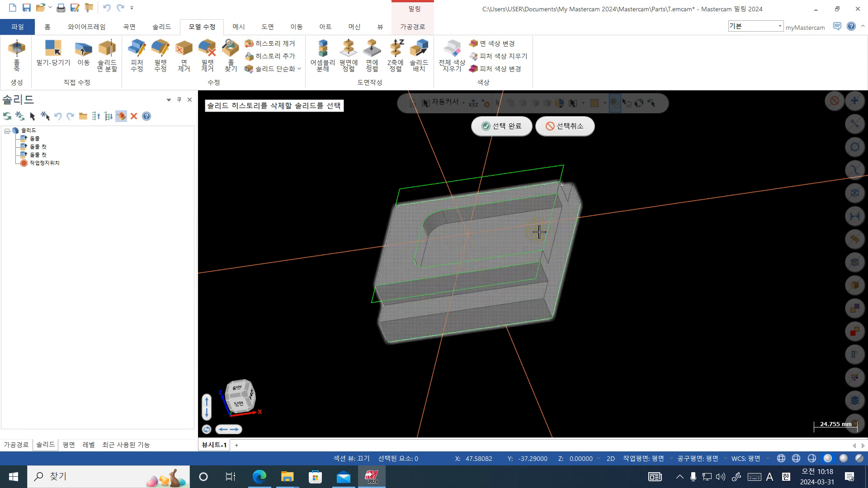
pyautogui.click(484, 222)
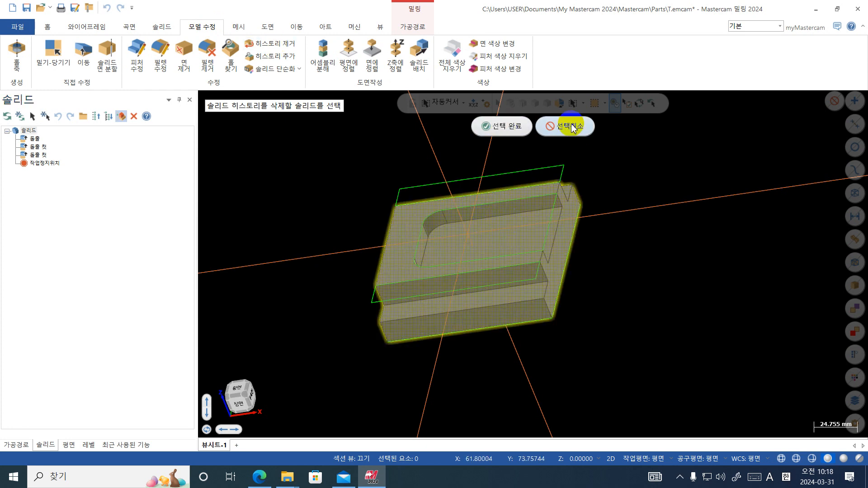
pyautogui.click(491, 126)
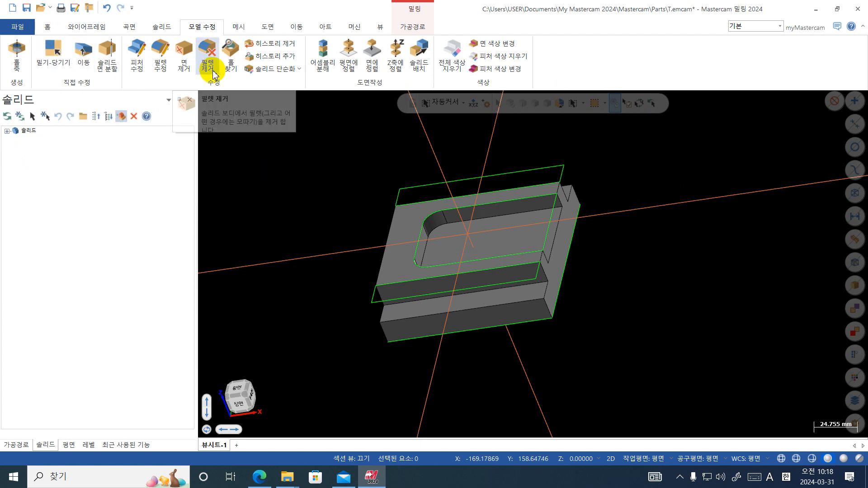
# Push-pull the pocket's floor face by -10 mm to deepen the pocket, and accept the change
pyautogui.click(57, 51)
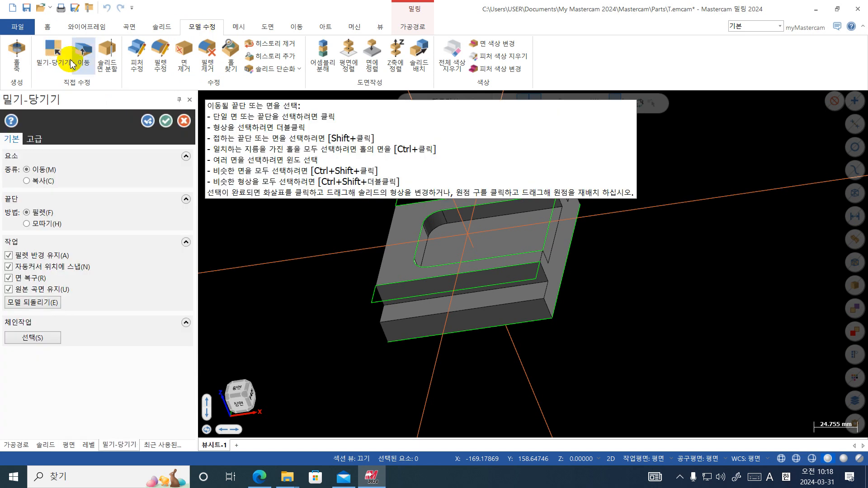
pyautogui.click(530, 234)
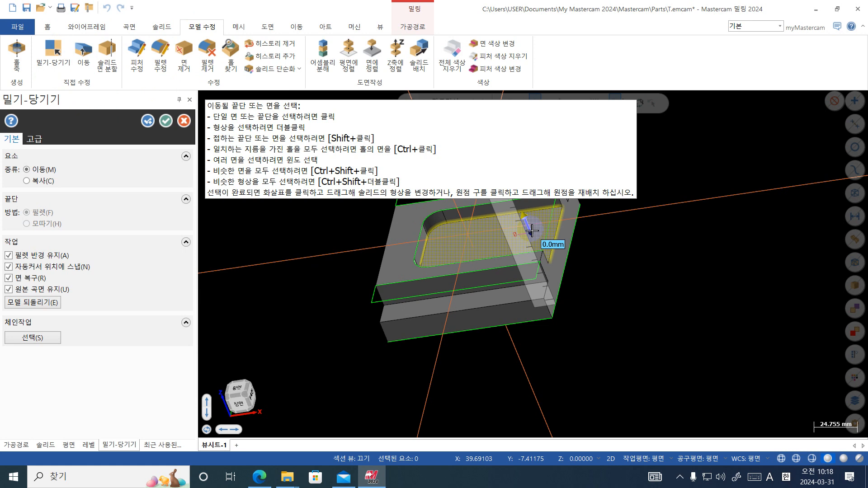
pyautogui.click(531, 231)
pyautogui.write('-')
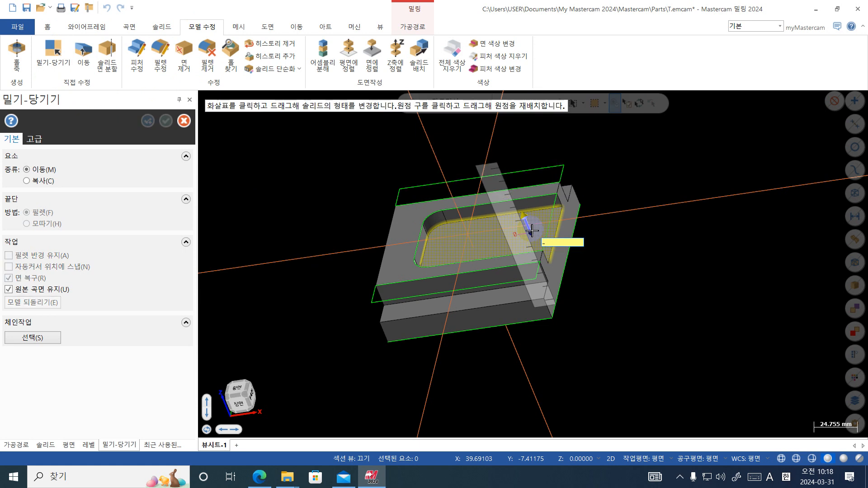
pyautogui.write('10')
pyautogui.press('Return')
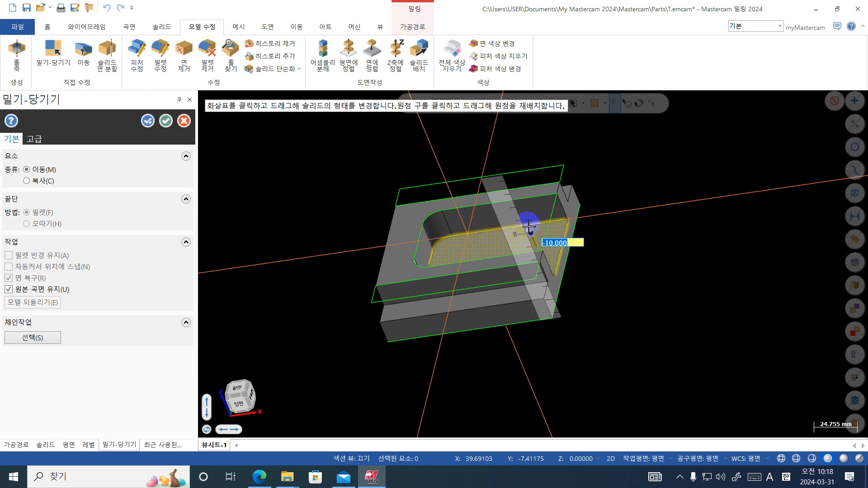
pyautogui.moveTo(529, 226); pyautogui.dragTo(339, 204)
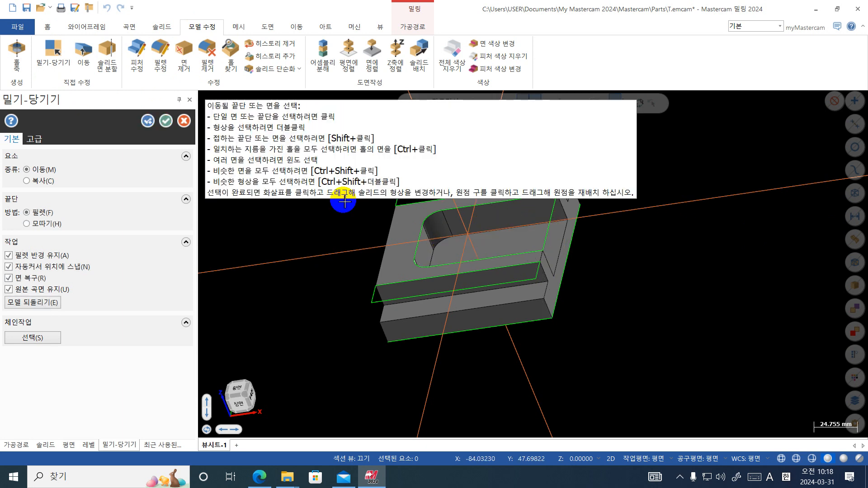
pyautogui.click(166, 121)
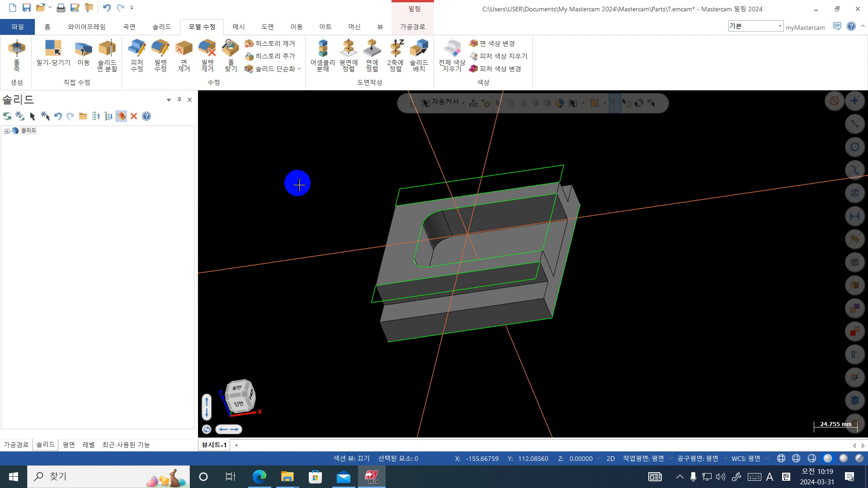
# Hide level 1 so that only the level 10 solid is displayed, and return to the toolpaths manager
pyautogui.click(21, 446)
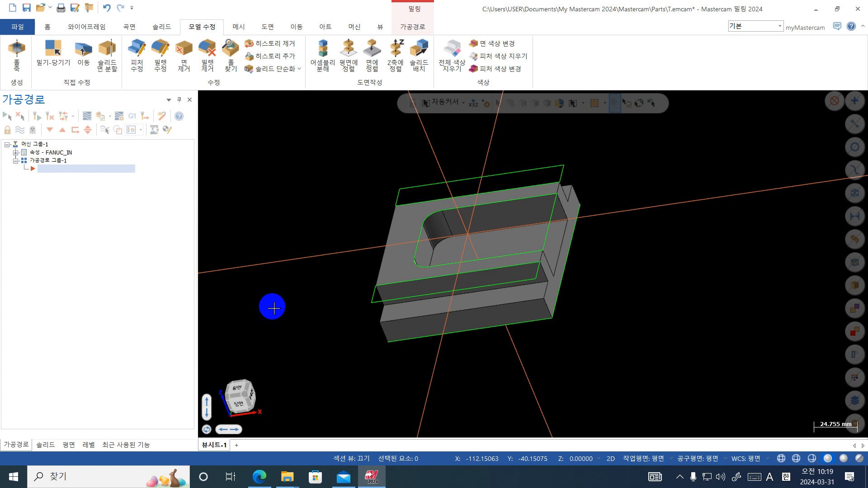
pyautogui.click(88, 445)
pyautogui.click(45, 142)
pyautogui.click(10, 149)
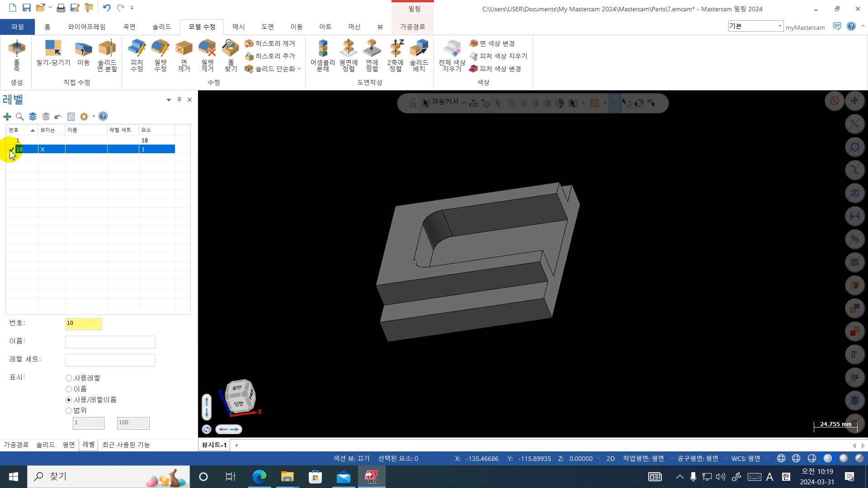
pyautogui.click(20, 445)
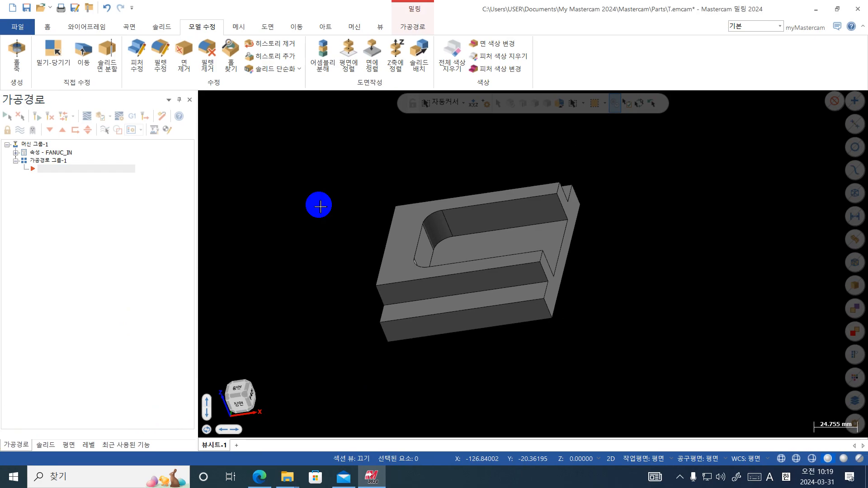
# Check which manager panels, such as toolpaths, solids, planes, levels and art, are enabled for display
pyautogui.click(379, 25)
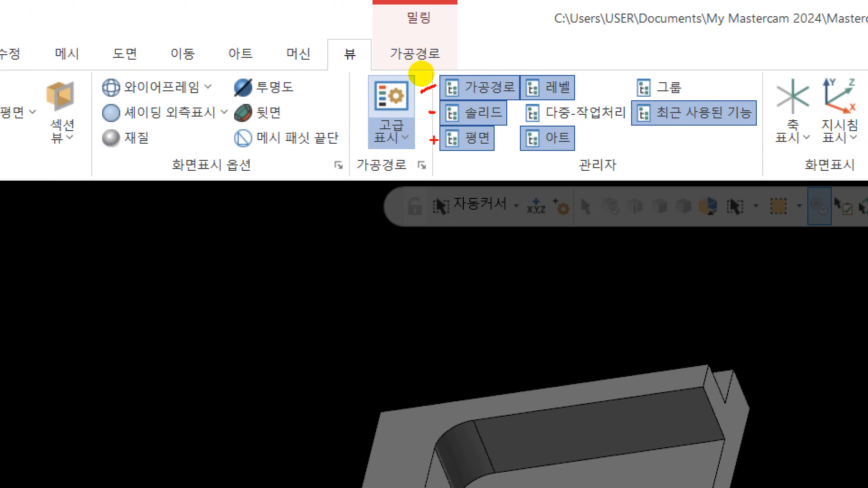
pyautogui.moveTo(430, 153); pyautogui.dragTo(510, 150)
pyautogui.moveTo(580, 134); pyautogui.dragTo(477, 170)
pyautogui.moveTo(505, 129); pyautogui.dragTo(551, 151)
pyautogui.moveTo(581, 87); pyautogui.dragTo(603, 74)
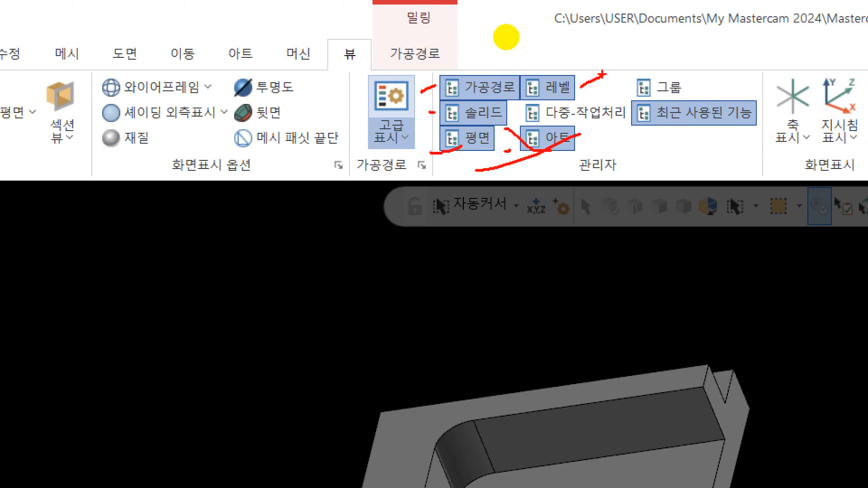
pyautogui.press('Escape')
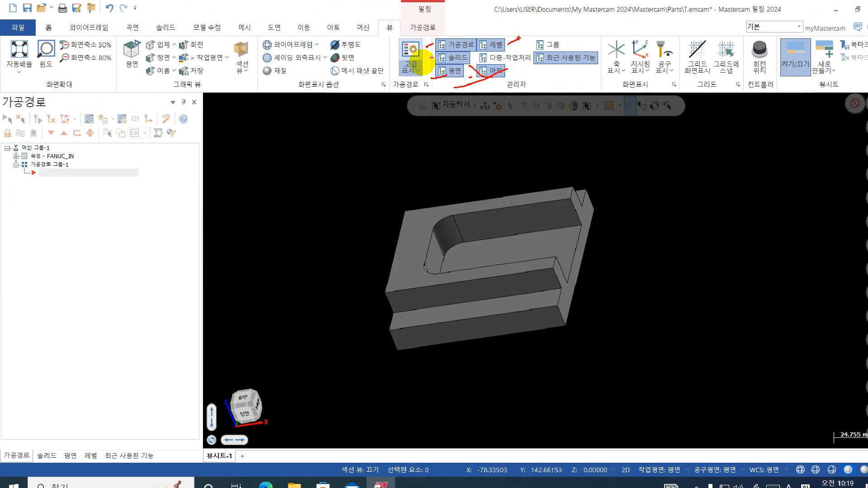
# Start a 2D contour toolpath in the top view and set solid chaining to select edges only
pyautogui.rightClick(433, 181)
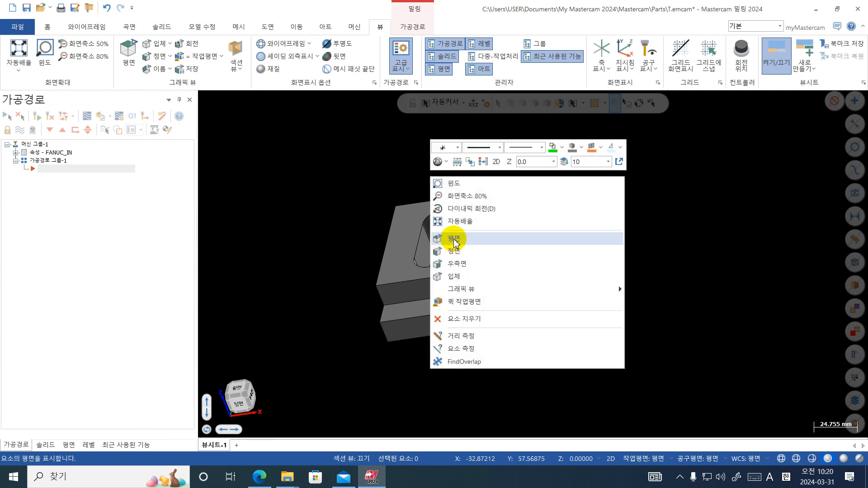
pyautogui.click(453, 239)
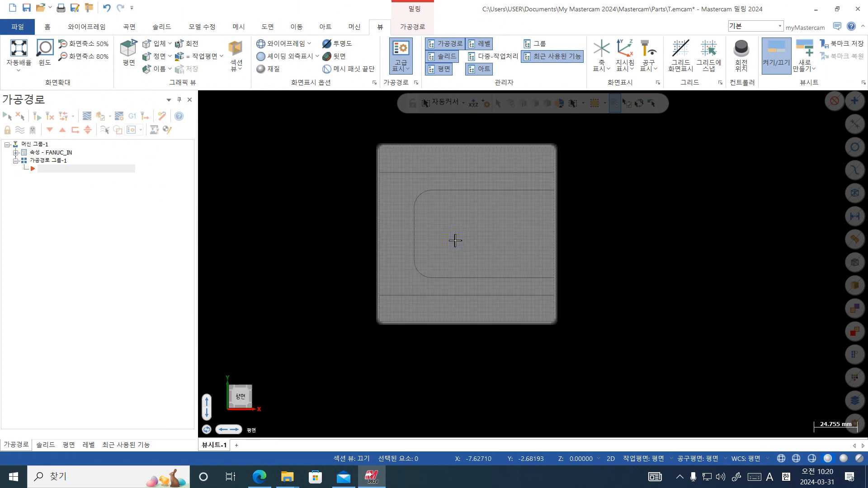
pyautogui.click(413, 26)
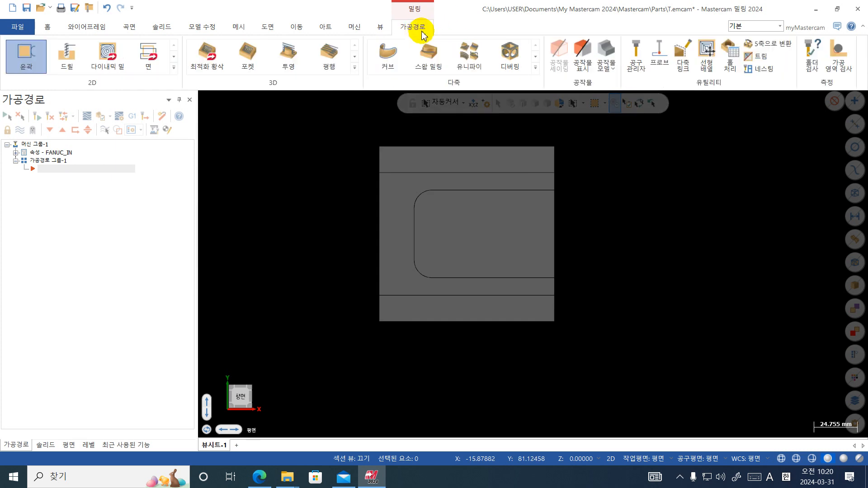
pyautogui.click(28, 53)
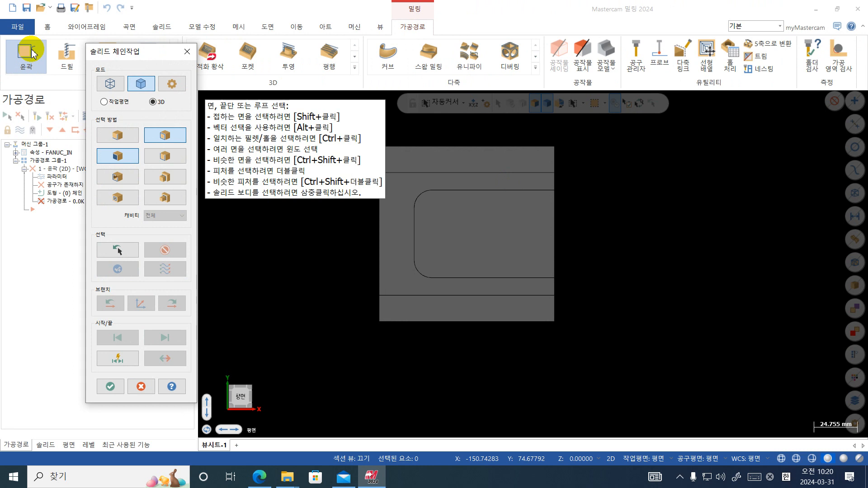
pyautogui.click(110, 84)
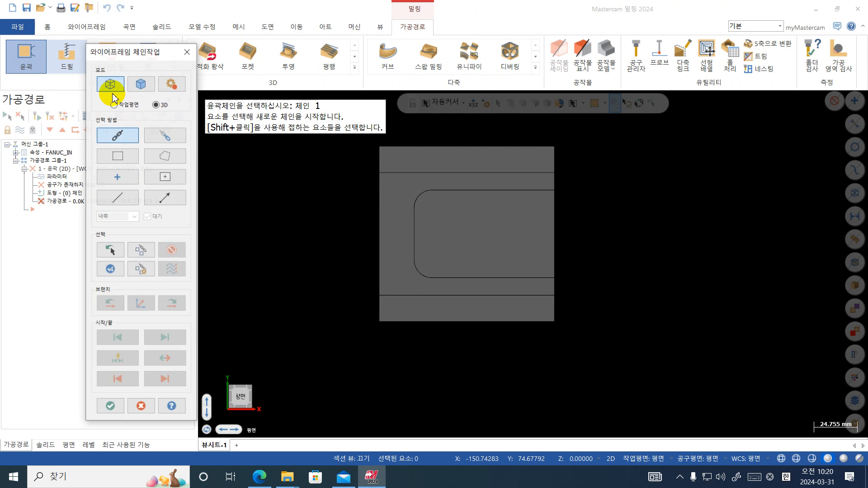
pyautogui.click(136, 86)
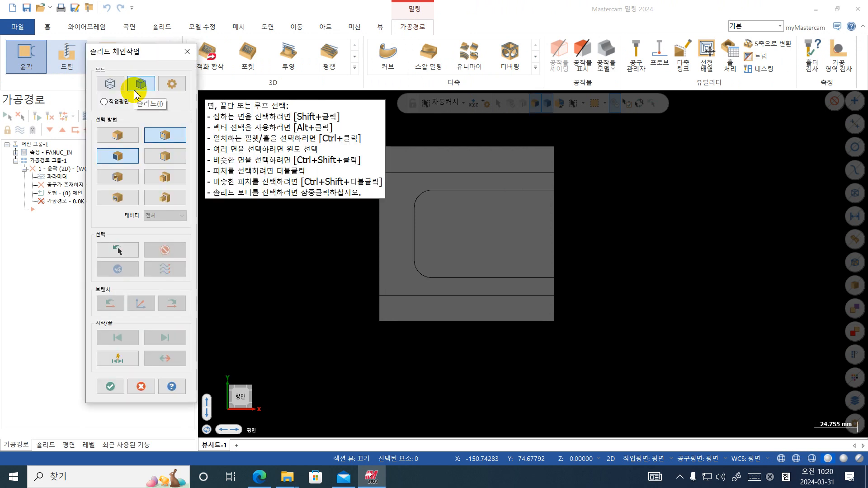
pyautogui.click(166, 140)
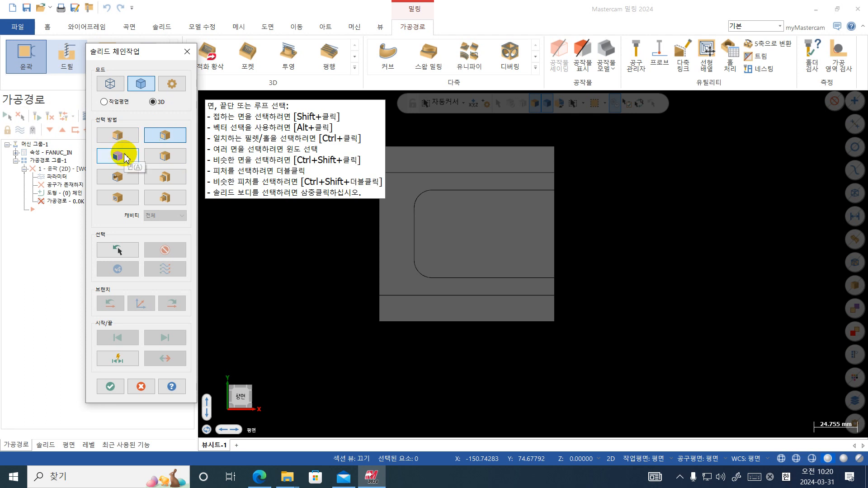
pyautogui.click(116, 137)
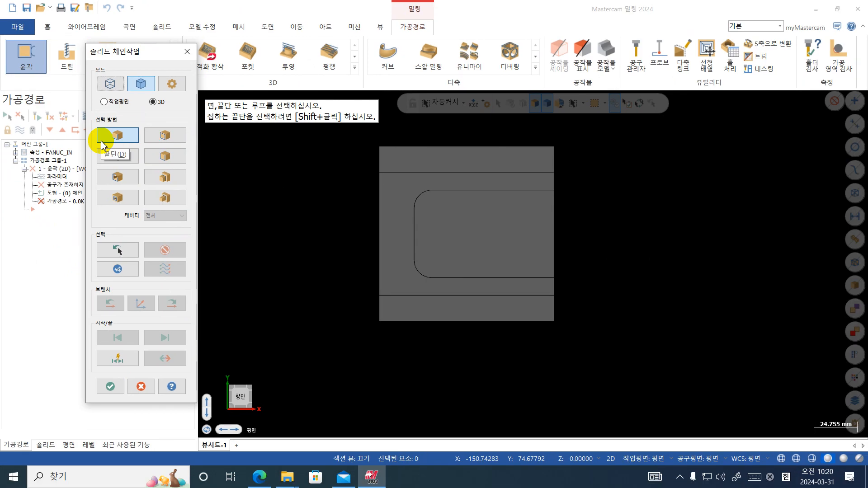
# Chain the inner bottom edge of the step cut on the part's +Y side and accept it as contour geometry
pyautogui.moveTo(353, 231); pyautogui.dragTo(435, 260, button='middle')
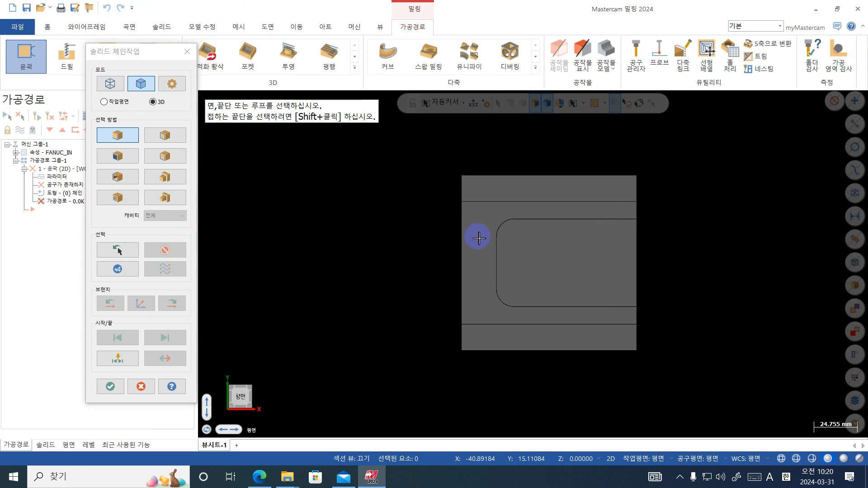
pyautogui.moveTo(483, 217)
pyautogui.mouseDown(button='middle')
pyautogui.moveTo(534, 240)
pyautogui.moveTo(504, 219)
pyautogui.mouseUp(button='middle')
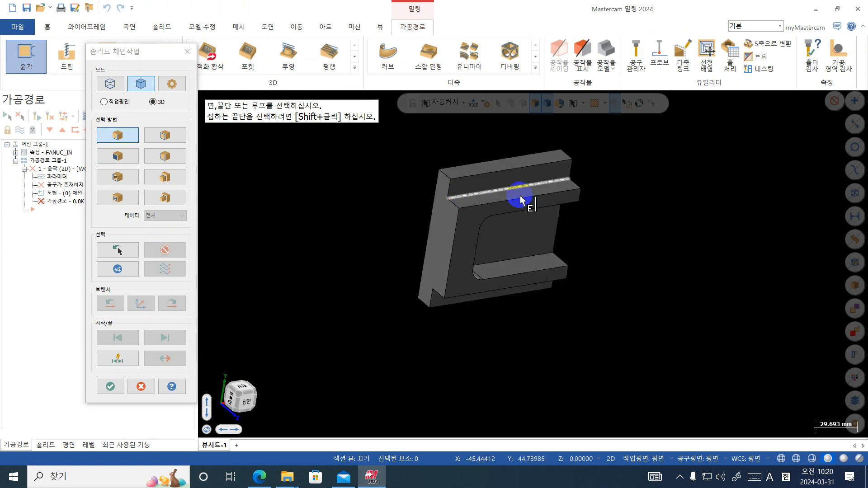
pyautogui.click(457, 194)
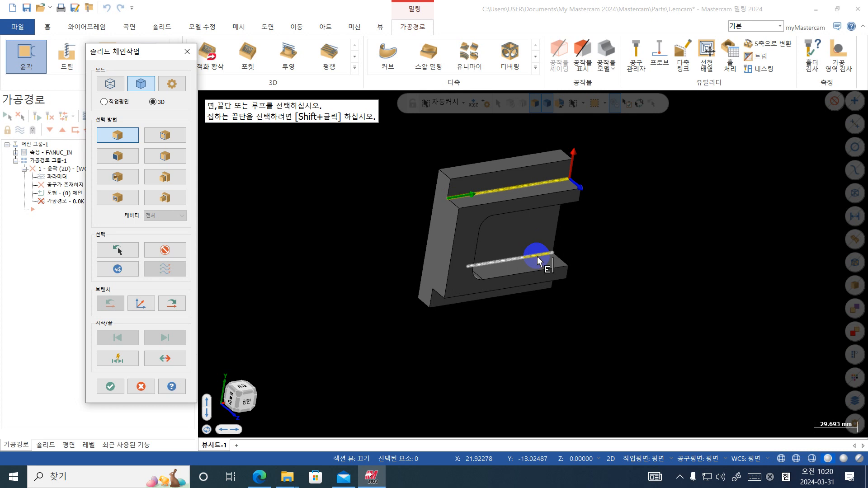
pyautogui.click(457, 199)
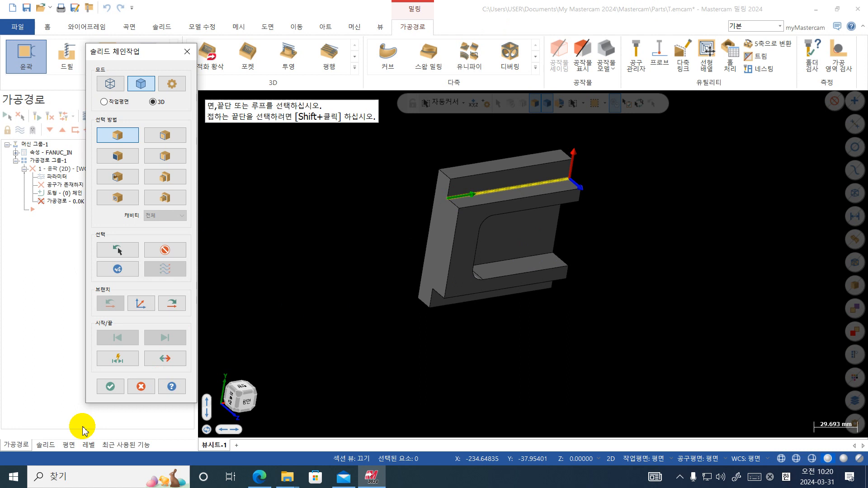
pyautogui.click(119, 393)
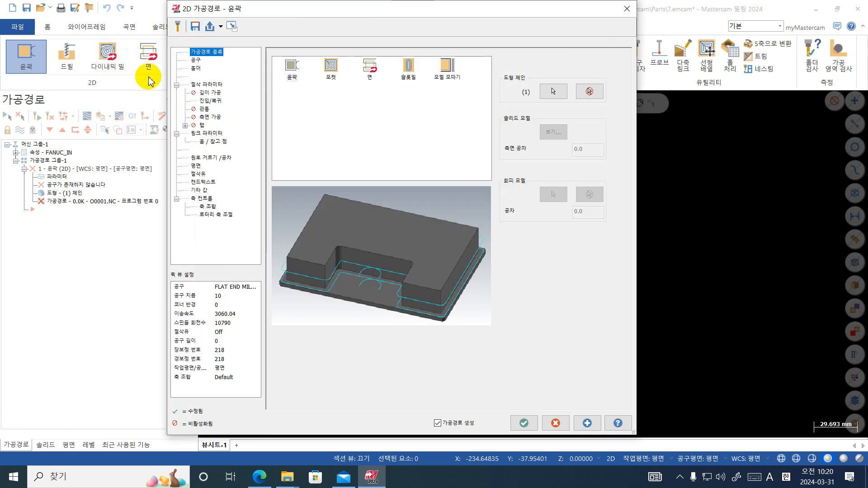
# Review the tool settings and preview the model chamfer type, keeping Contour as the toolpath type
pyautogui.click(197, 61)
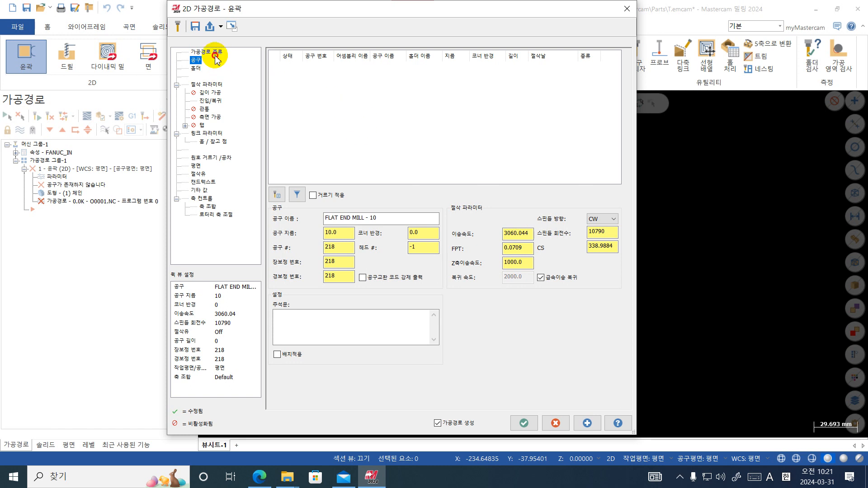
pyautogui.click(213, 53)
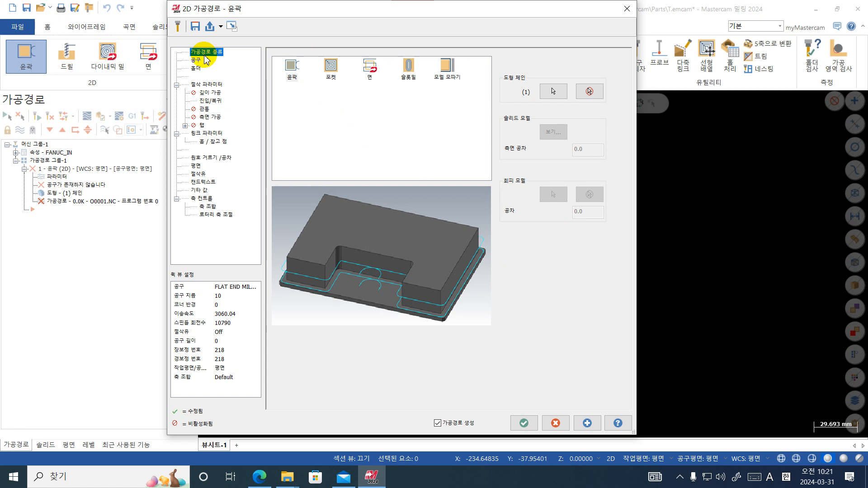
pyautogui.click(447, 66)
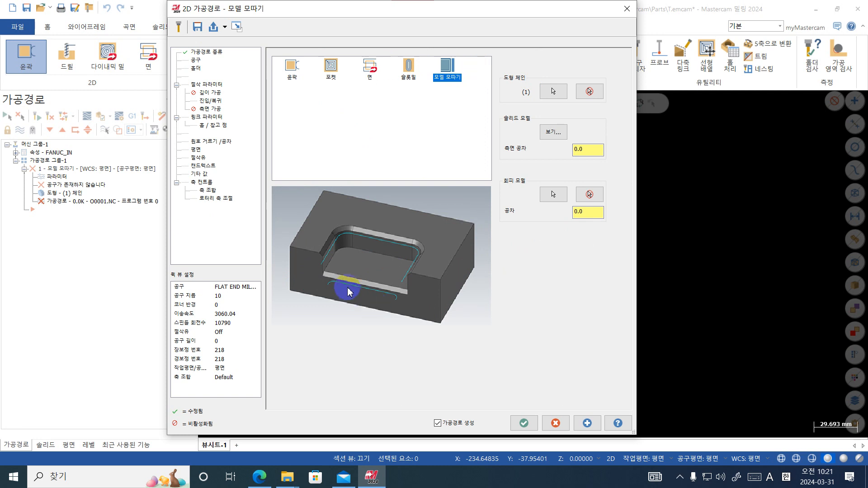
pyautogui.click(296, 70)
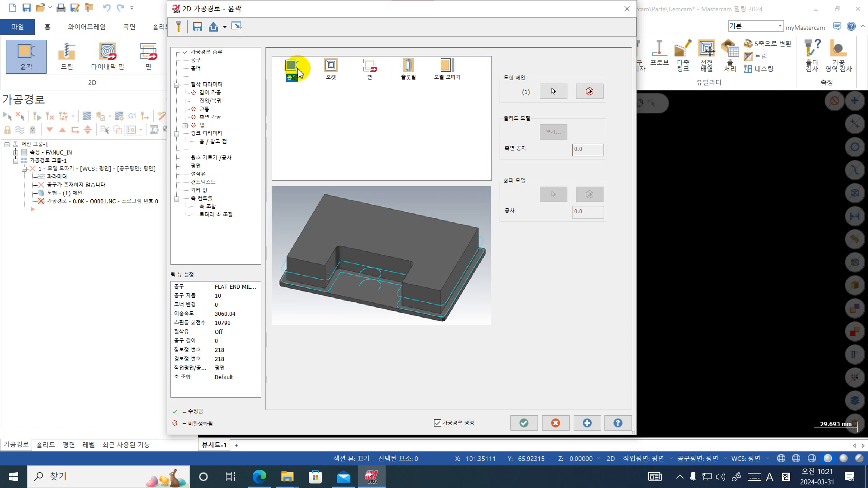
# Start creating a new tool for the contour toolpath, with flat end mill as its type
pyautogui.click(193, 60)
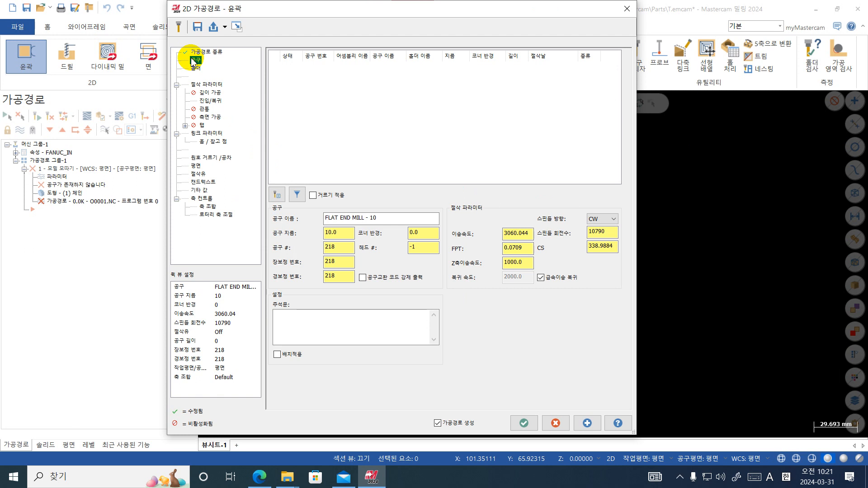
pyautogui.rightClick(346, 110)
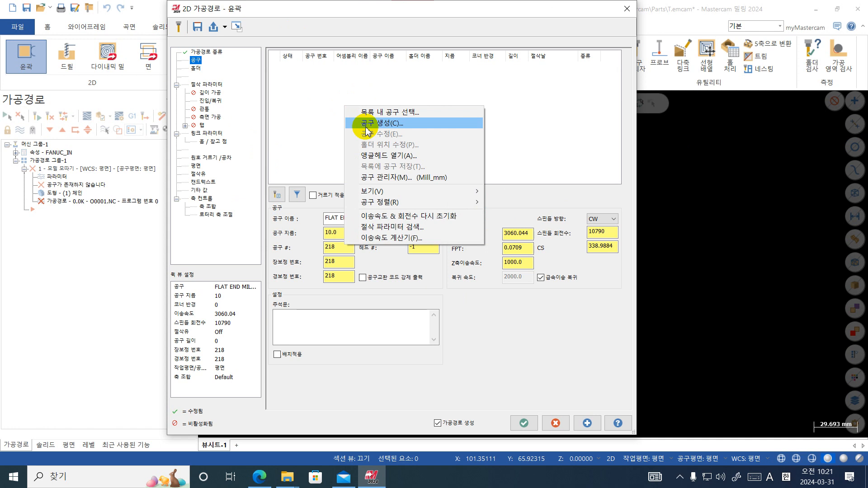
pyautogui.click(388, 122)
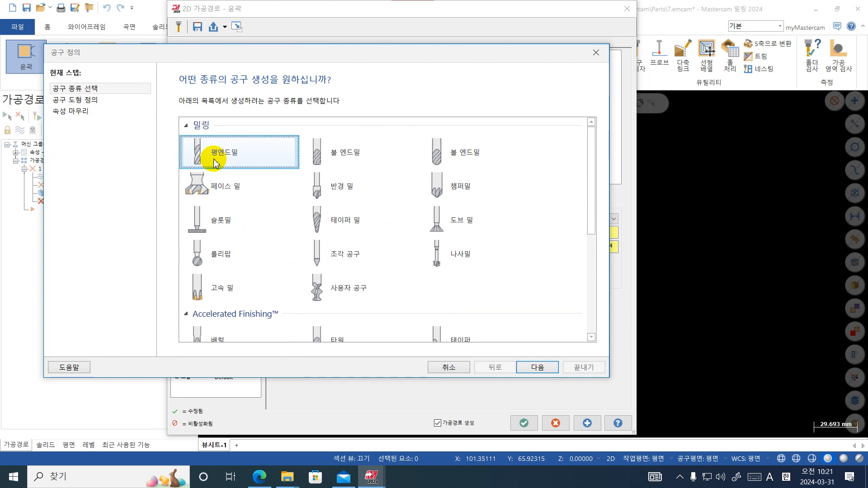
pyautogui.click(103, 101)
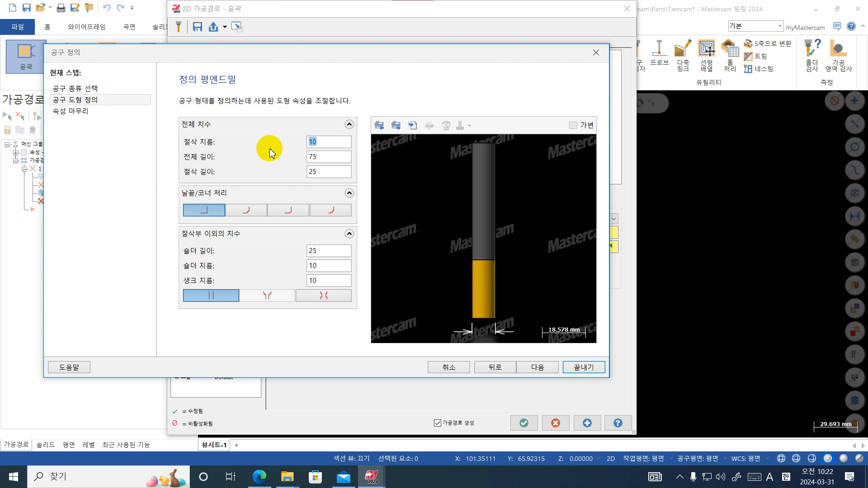
pyautogui.click(331, 155)
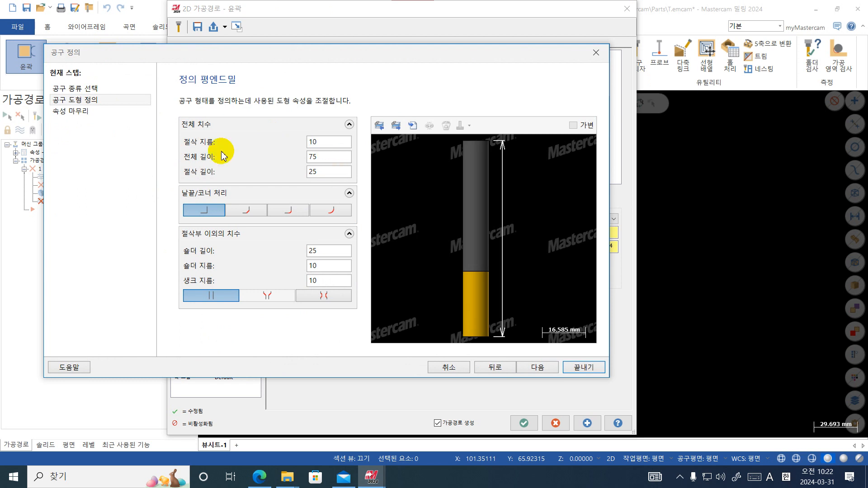
pyautogui.click(87, 88)
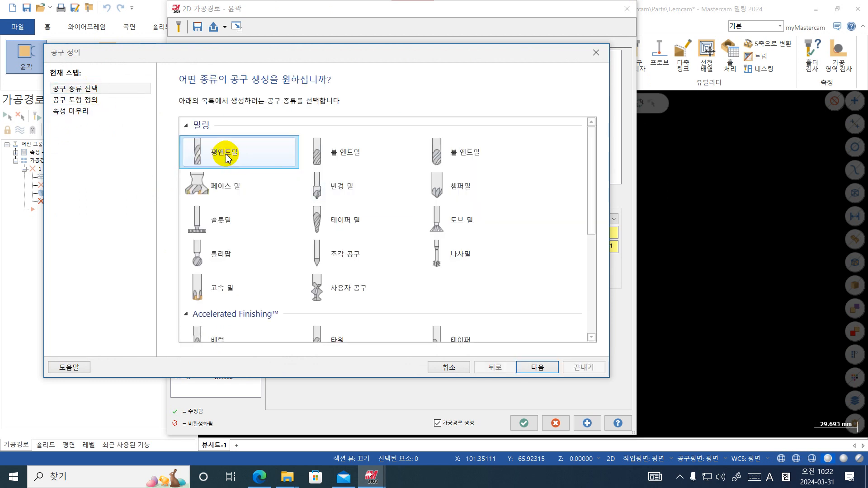
# Examine the flat end mill's cutting diameter, overall length and cutting length
pyautogui.click(101, 103)
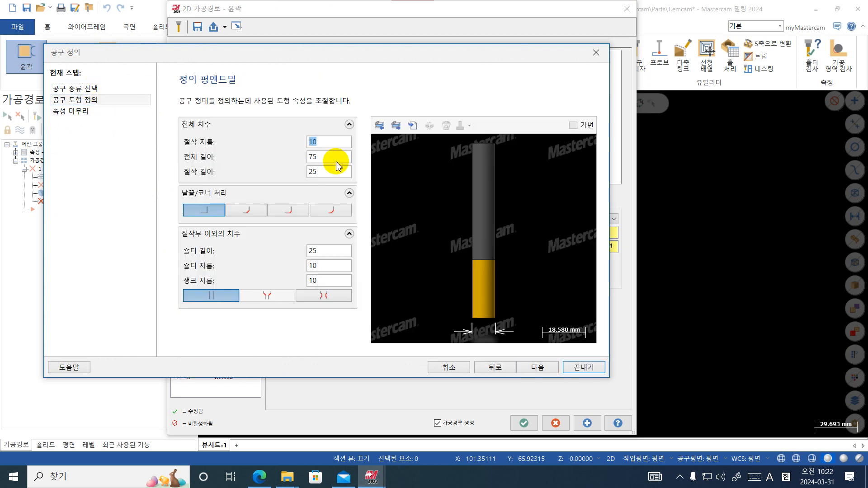
pyautogui.click(325, 141)
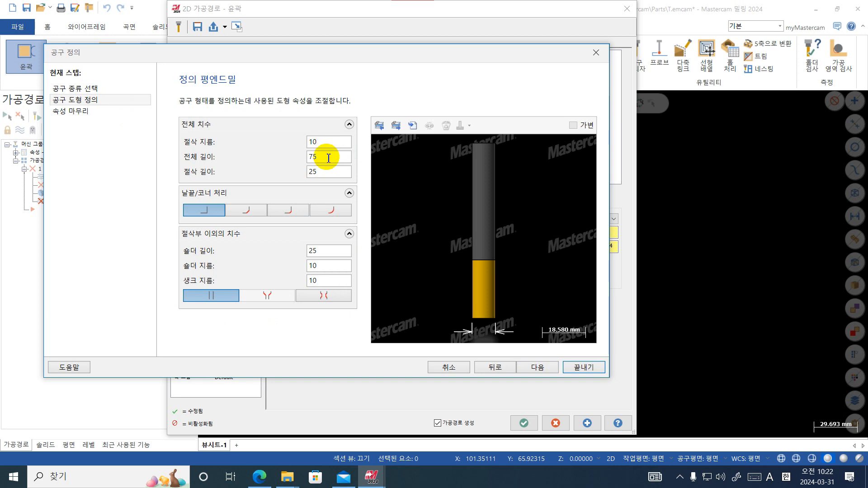
pyautogui.click(324, 157)
pyautogui.click(325, 177)
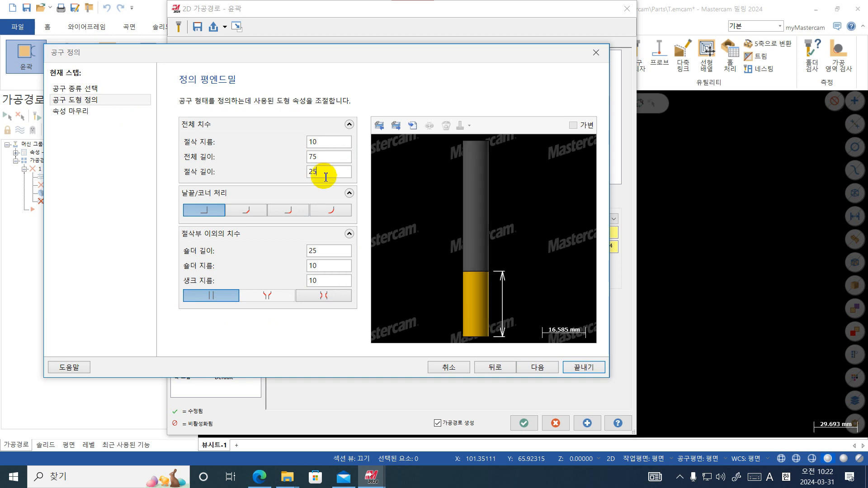
pyautogui.click(500, 277)
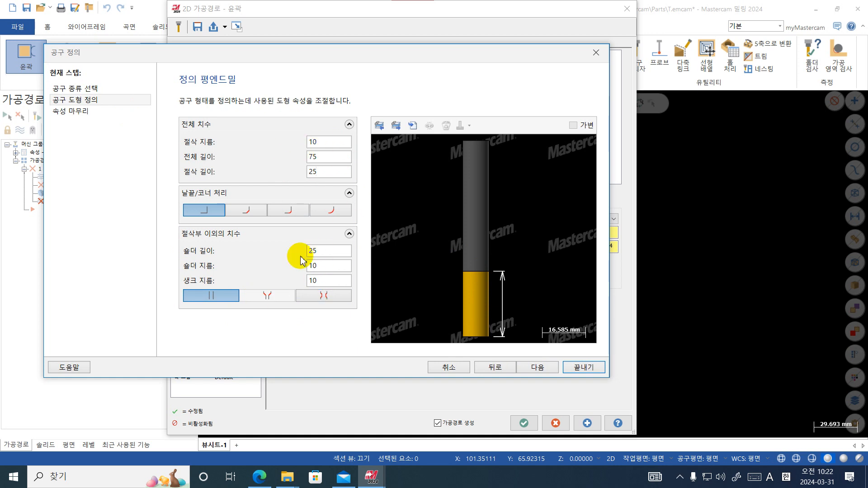
# Name the new tool 10 Flat Endmill-R in its finishing properties
pyautogui.click(86, 113)
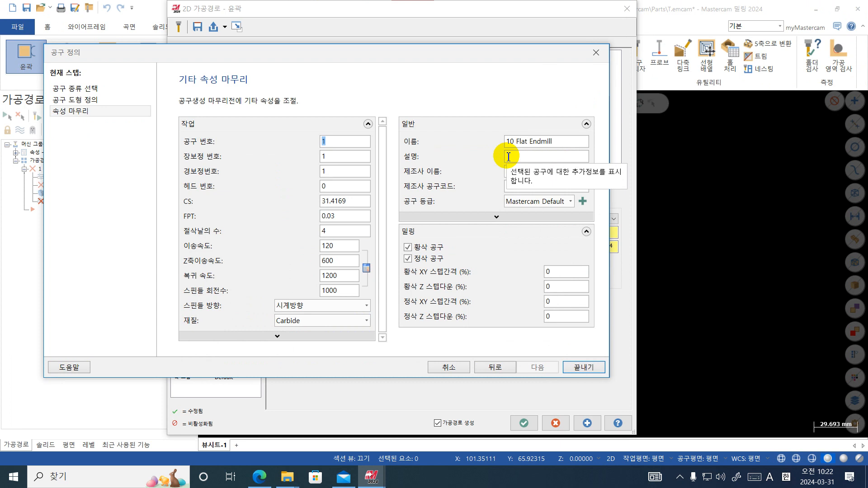
pyautogui.click(568, 142)
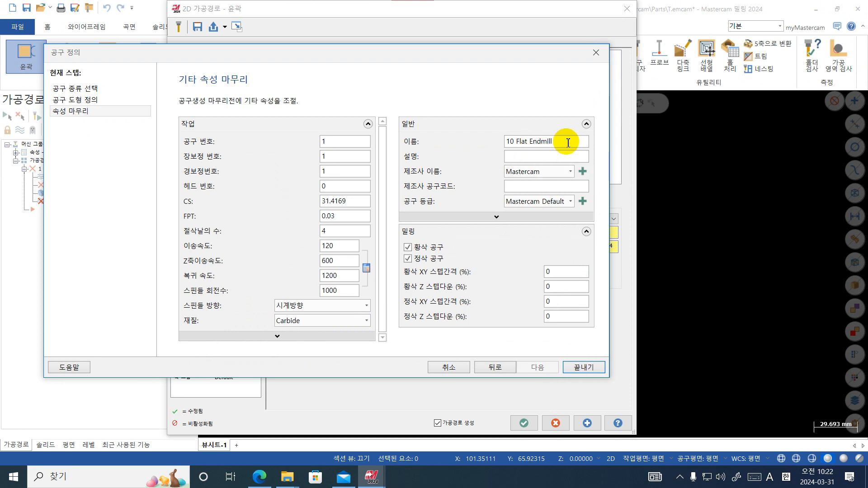
pyautogui.write('-r')
pyautogui.write('R')
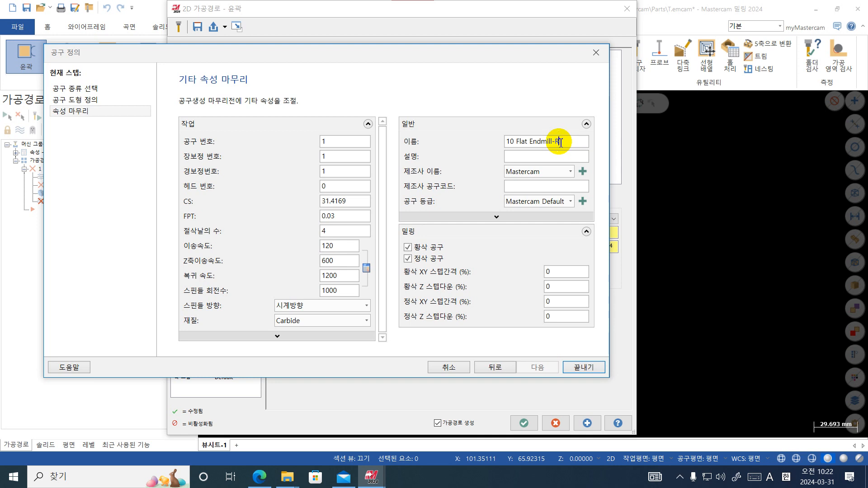
pyautogui.moveTo(369, 170)
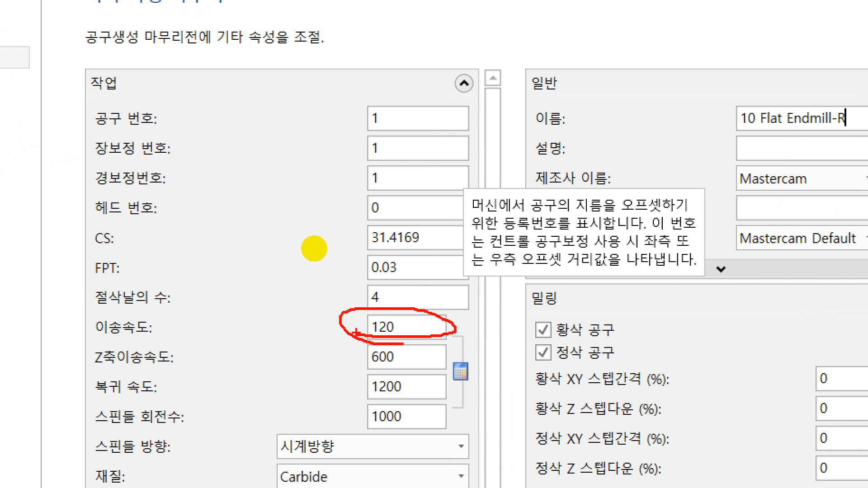
pyautogui.press('Escape')
# Set the end mill's feed rate to 2500 and its Z-axis plunge rate to 2000
pyautogui.click(343, 250)
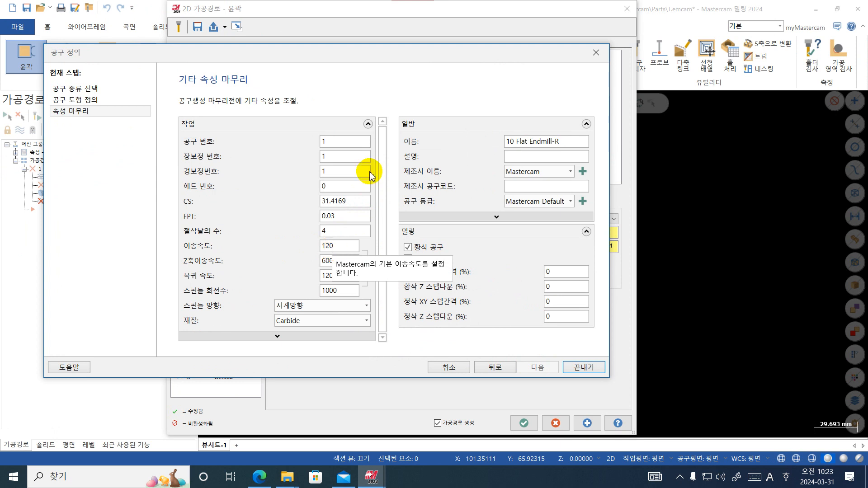
pyautogui.doubleClick(330, 246)
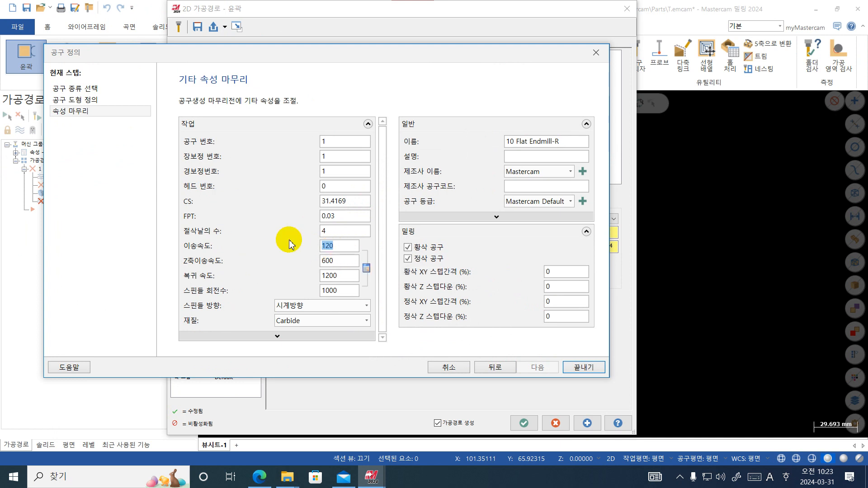
pyautogui.write('2000')
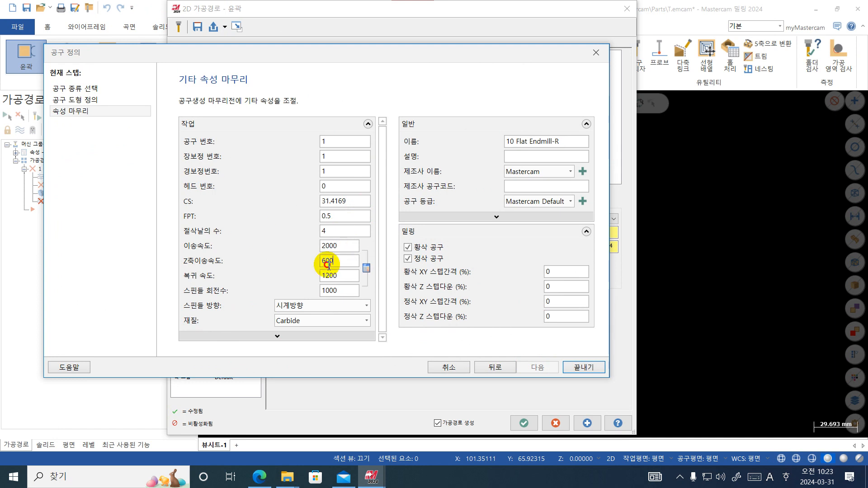
pyautogui.doubleClick(341, 247)
pyautogui.write('25')
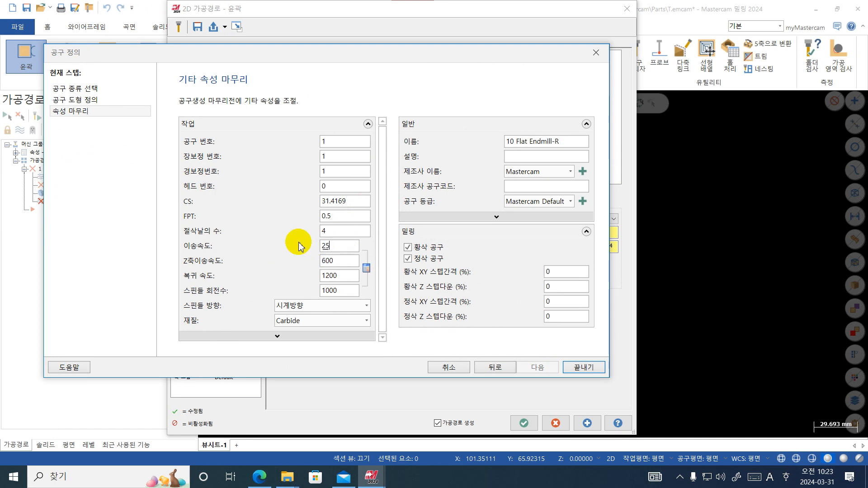
pyautogui.write('00')
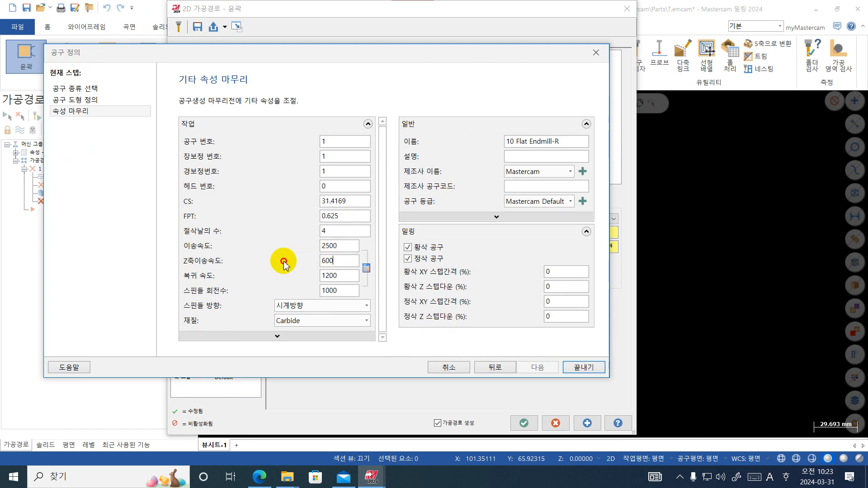
pyautogui.press('Tab')
pyautogui.write('2000')
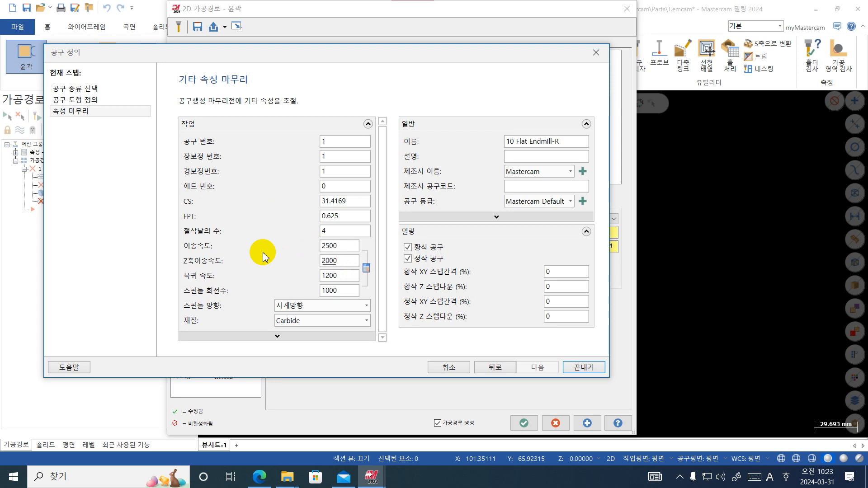
# Set the end mill's retract rate to 3000 and its spindle speed to 8000
pyautogui.moveTo(345, 53); pyautogui.dragTo(355, 33)
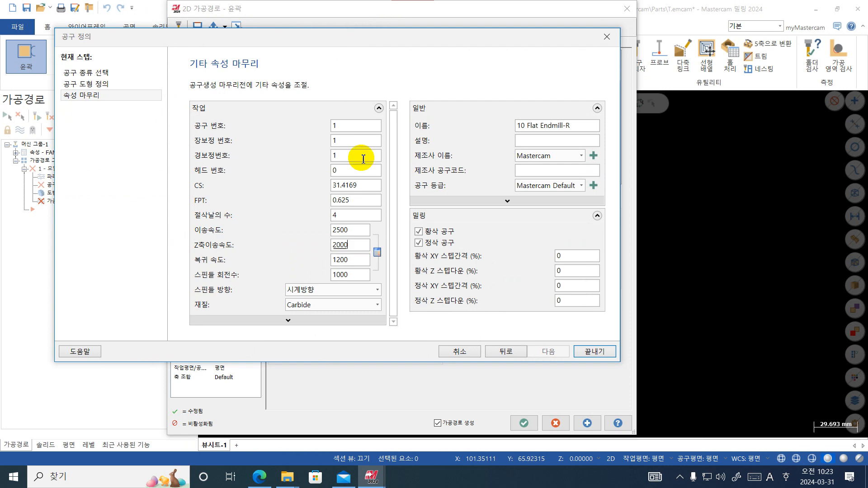
pyautogui.doubleClick(353, 259)
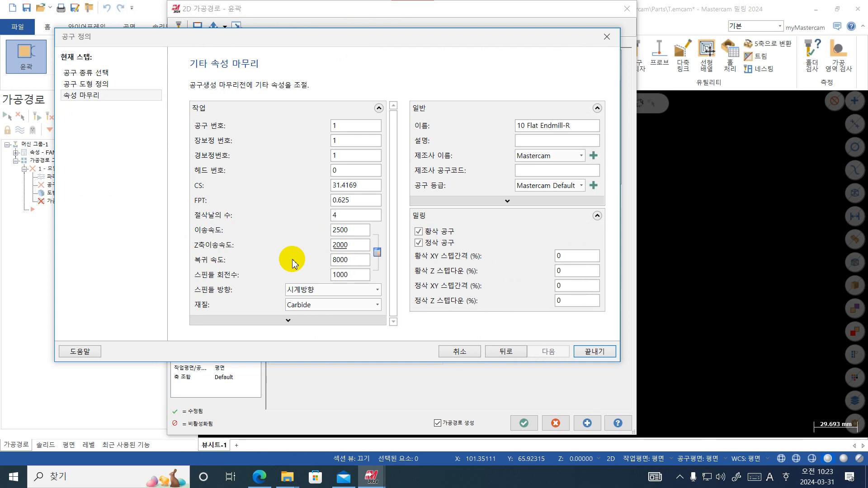
pyautogui.doubleClick(345, 260)
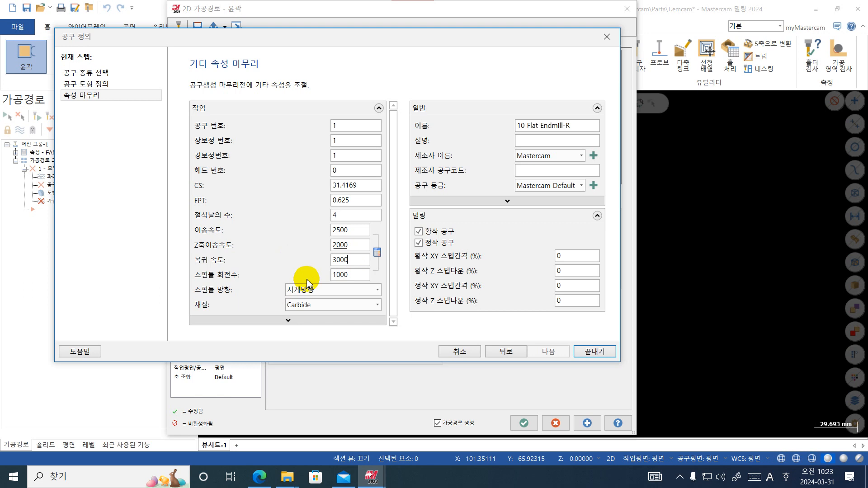
pyautogui.doubleClick(346, 275)
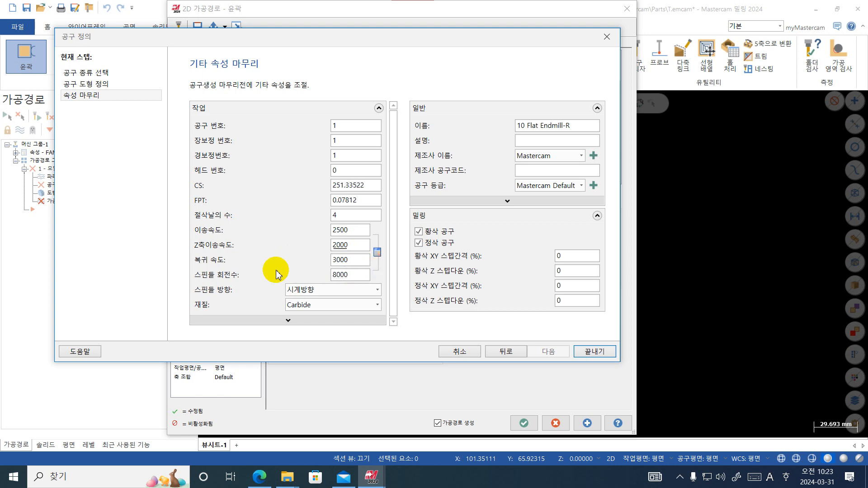
pyautogui.hotkey('ctrl', '1')
pyautogui.click(320, 271)
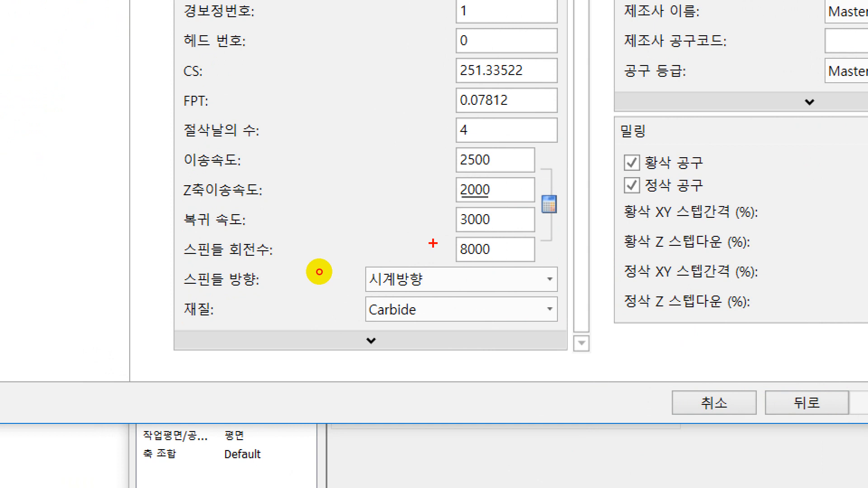
pyautogui.moveTo(327, 231)
pyautogui.mouseDown()
pyautogui.moveTo(331, 247)
pyautogui.moveTo(305, 266)
pyautogui.mouseUp()
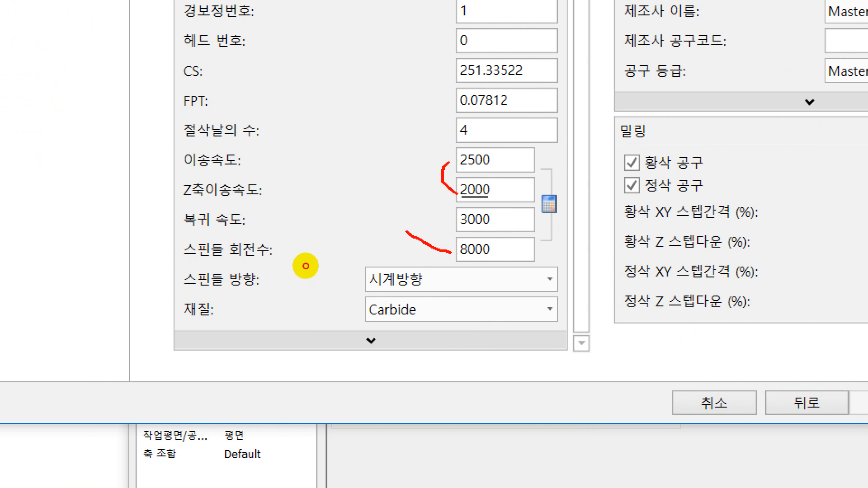
pyautogui.moveTo(454, 219); pyautogui.dragTo(401, 216)
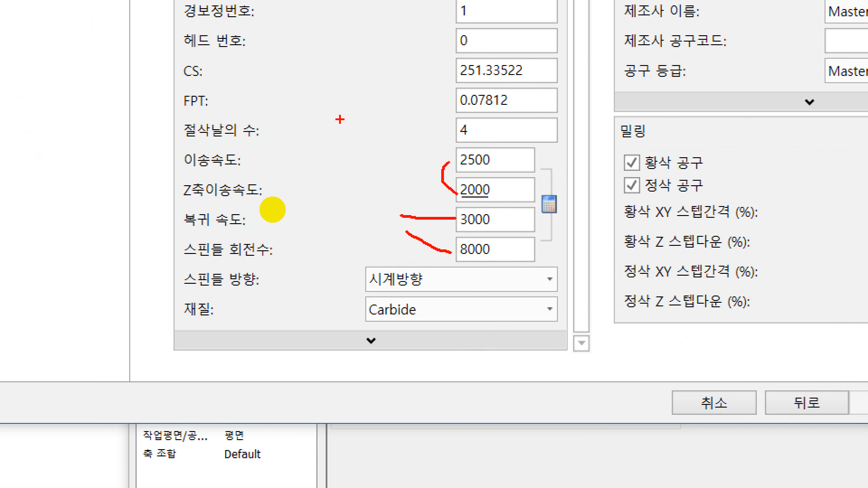
pyautogui.moveTo(269, 260)
pyautogui.mouseDown()
pyautogui.moveTo(254, 260)
pyautogui.moveTo(232, 178)
pyautogui.moveTo(273, 250)
pyautogui.moveTo(228, 257)
pyautogui.mouseUp()
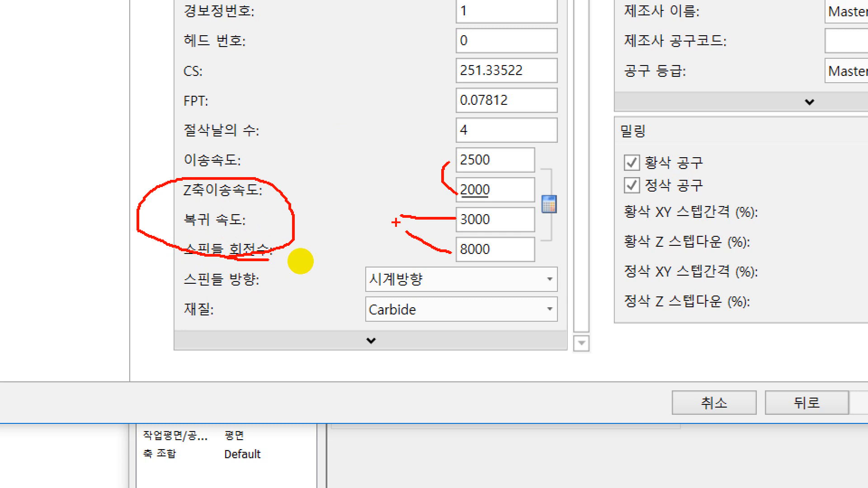
pyautogui.press('Escape')
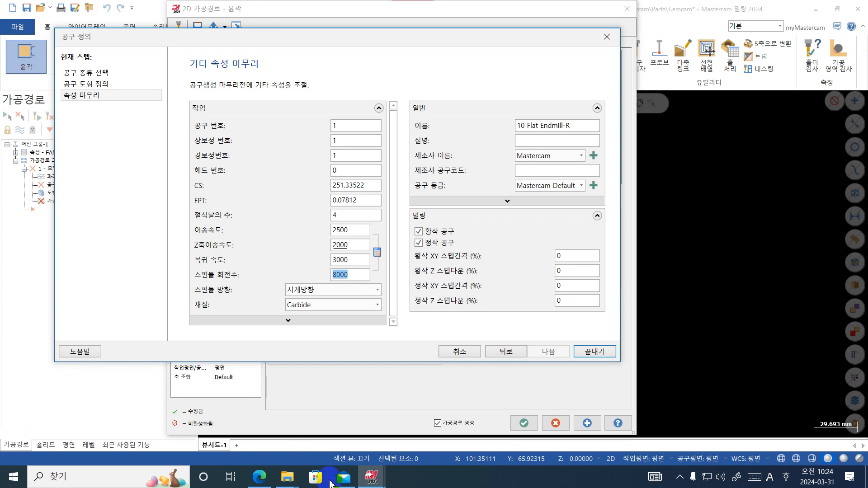
# Switch to mastercam2024-1.pdf in Edge and consult the tool creation page for recommended feed per tooth and cutting speeds
pyautogui.click(259, 477)
pyautogui.scroll(-8, 426, 282)
pyautogui.scroll(-7, 432, 283)
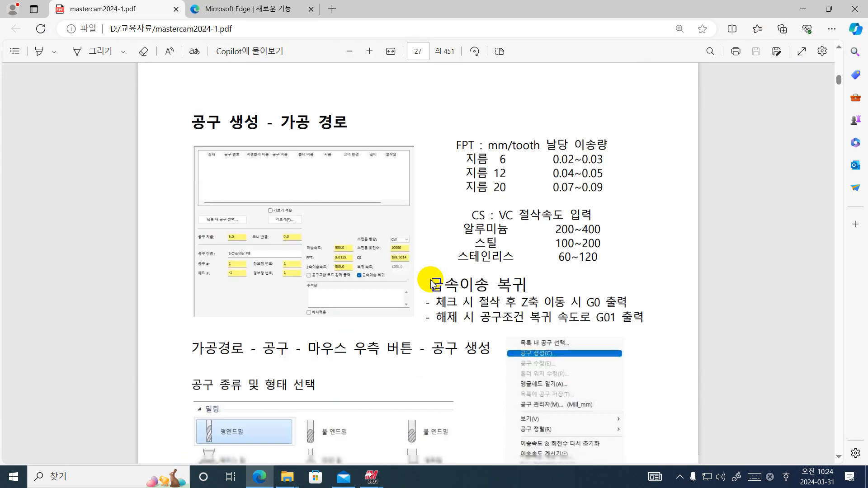
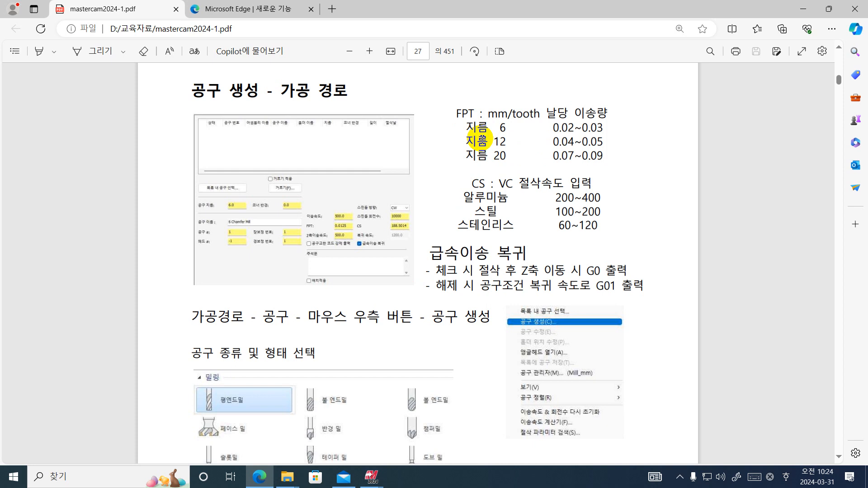
pyautogui.click(798, 8)
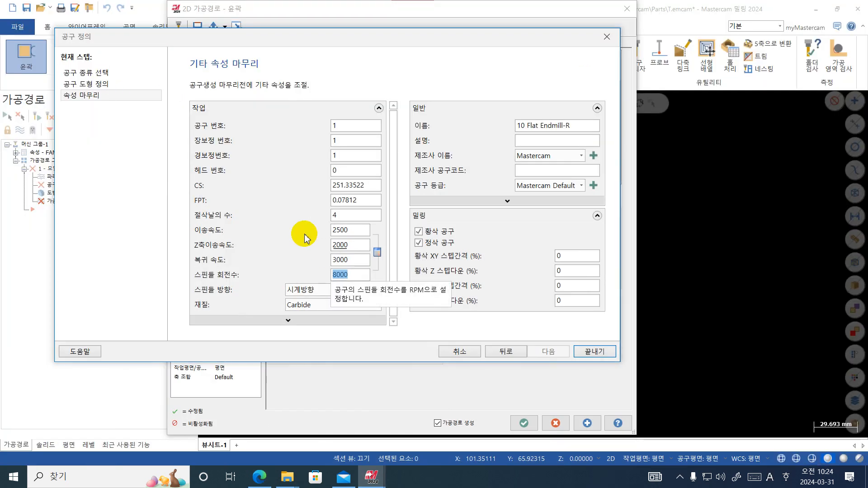
# Finish defining the end mill and open the contour toolpath's lead in/out parameters
pyautogui.click(592, 352)
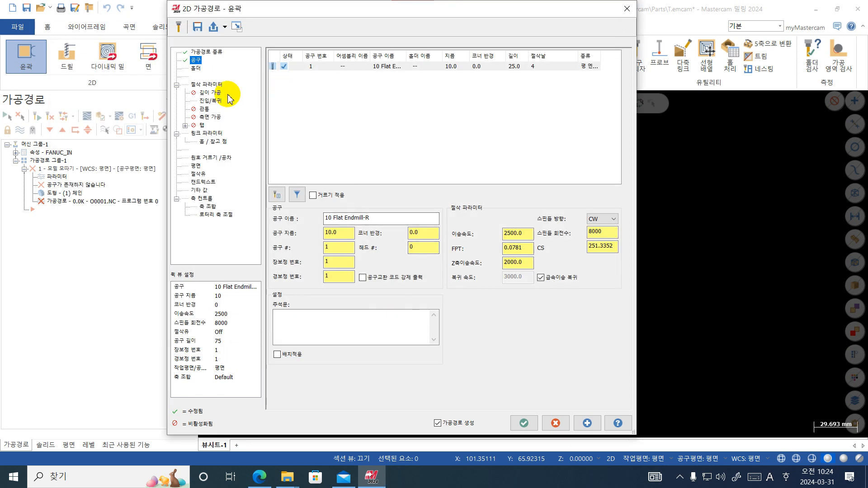
pyautogui.click(206, 85)
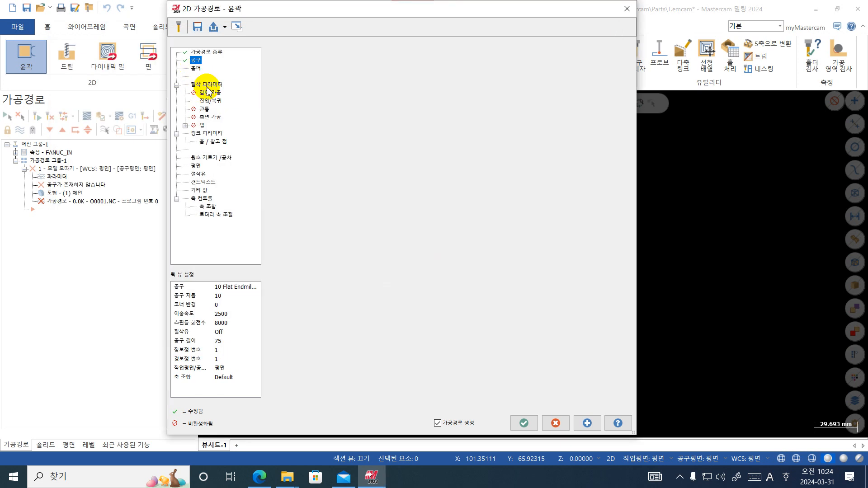
pyautogui.click(210, 100)
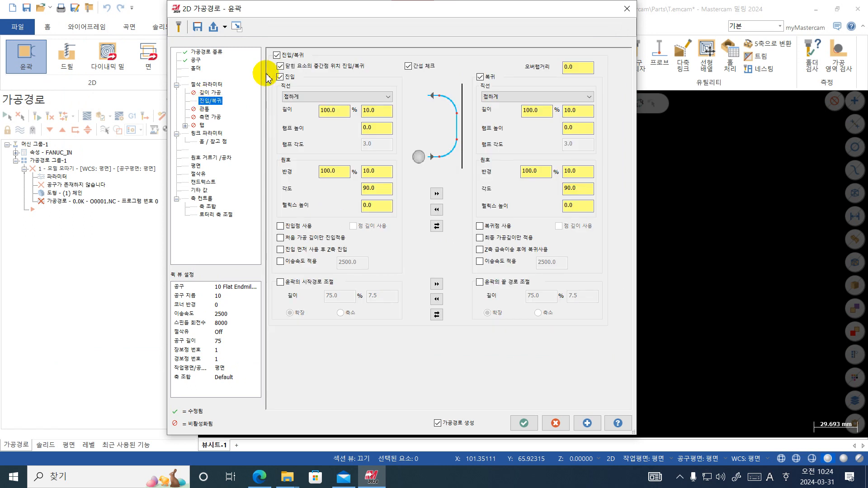
# Disable lead in/out for the contour toolpath and open its linking parameters
pyautogui.click(205, 85)
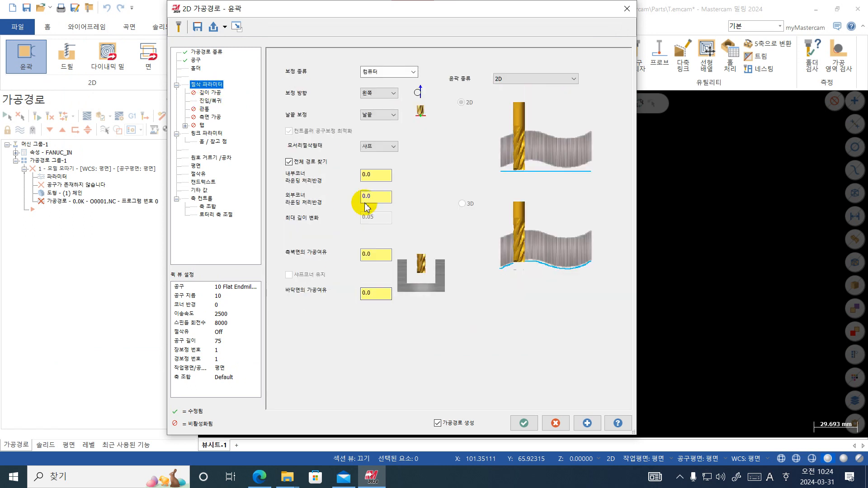
pyautogui.click(210, 100)
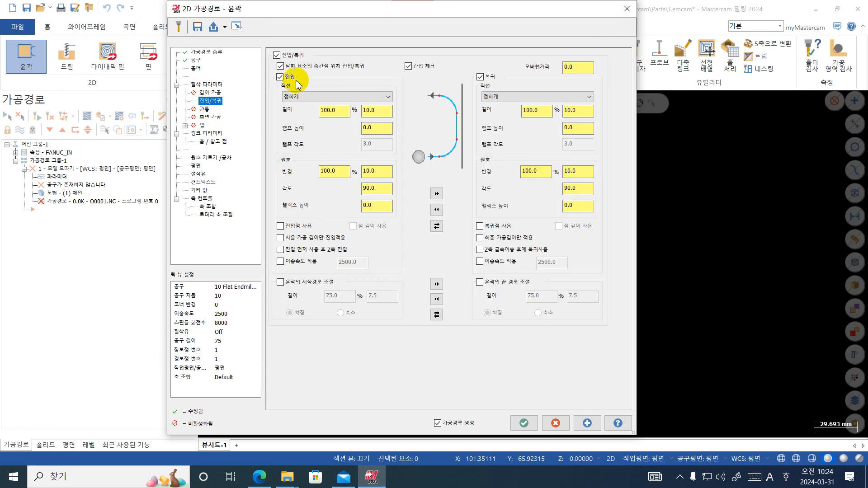
pyautogui.click(286, 56)
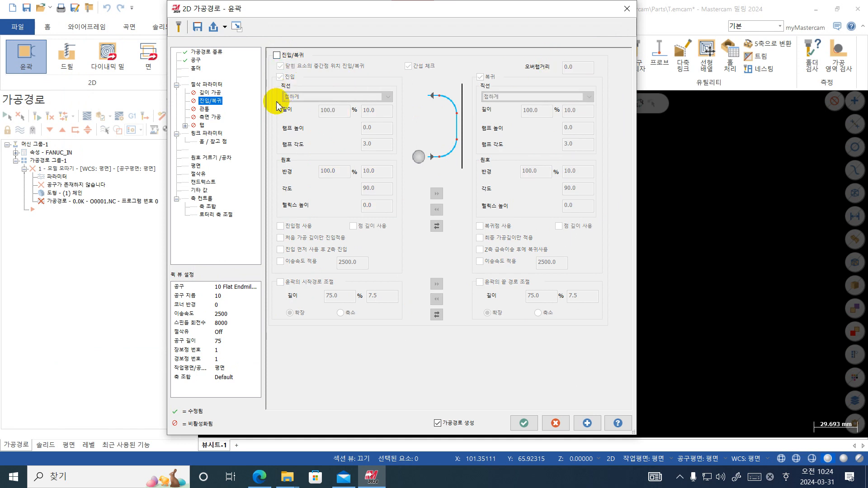
pyautogui.click(210, 134)
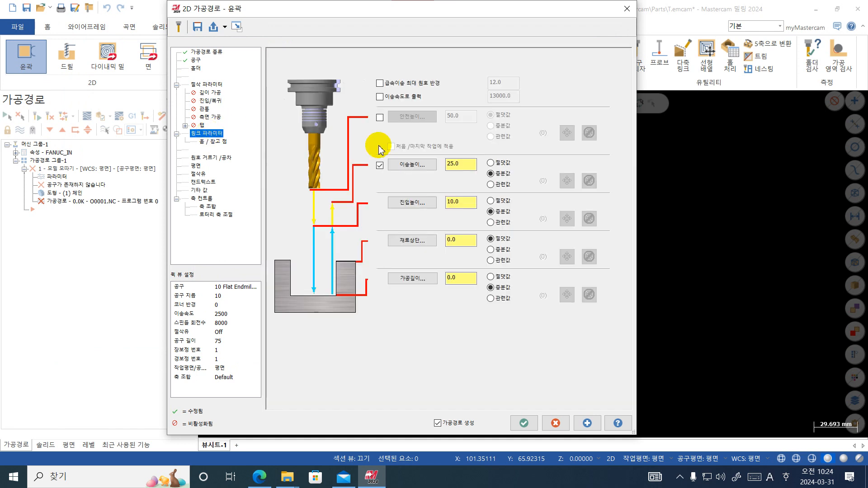
pyautogui.click(380, 117)
pyautogui.doubleClick(452, 118)
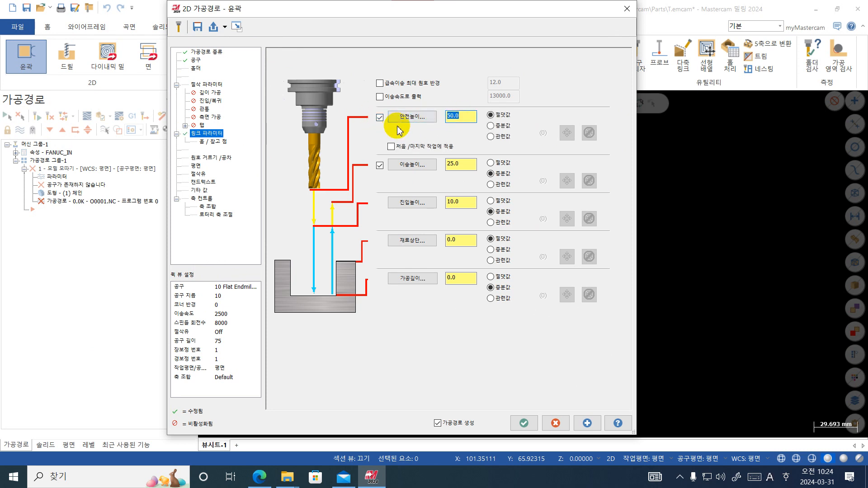
pyautogui.click(379, 117)
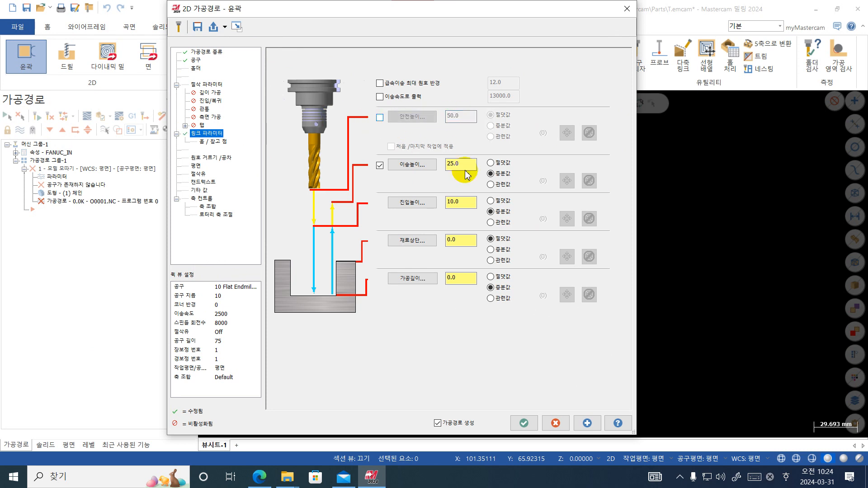
# Set the contour toolpath's retract height to 10 as an absolute value
pyautogui.click(491, 163)
pyautogui.doubleClick(461, 163)
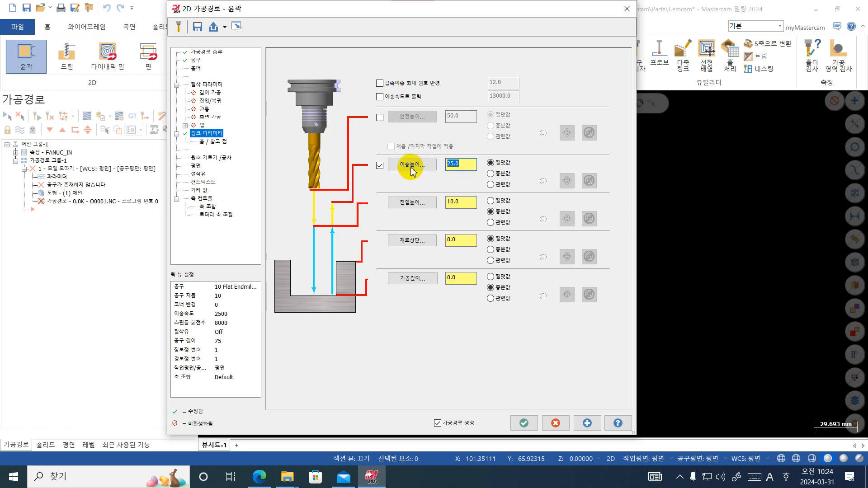
pyautogui.write('3')
pyautogui.moveTo(459, 165); pyautogui.dragTo(428, 169)
pyautogui.write('10')
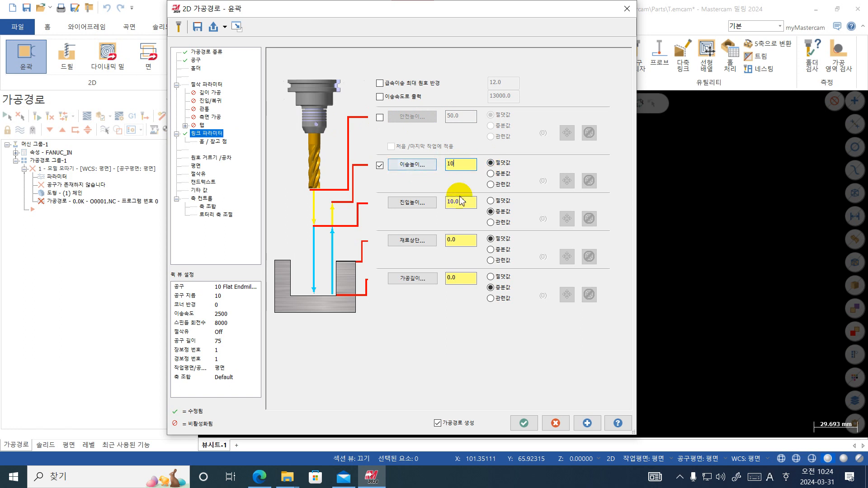
# Set the feed plane height to 3 and the incremental machining depth to -20, and generate the contour toolpath
pyautogui.moveTo(461, 201); pyautogui.dragTo(441, 212)
pyautogui.write('3')
pyautogui.press('Return')
pyautogui.doubleClick(460, 277)
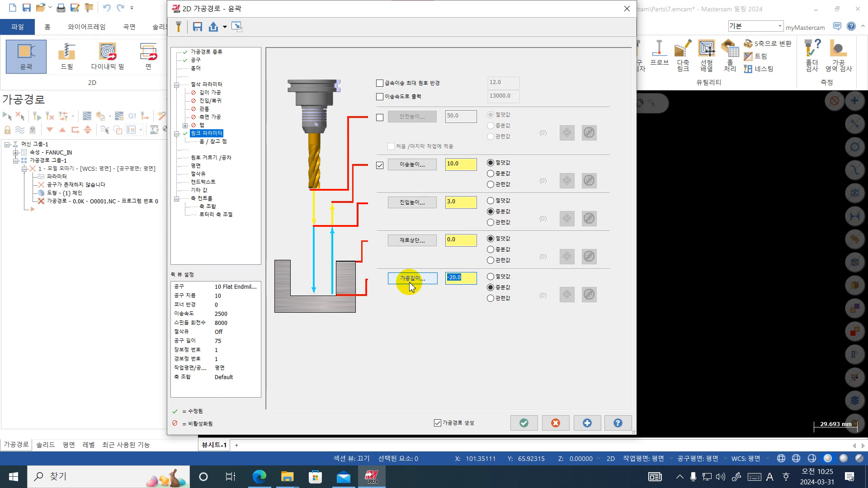
pyautogui.click(518, 426)
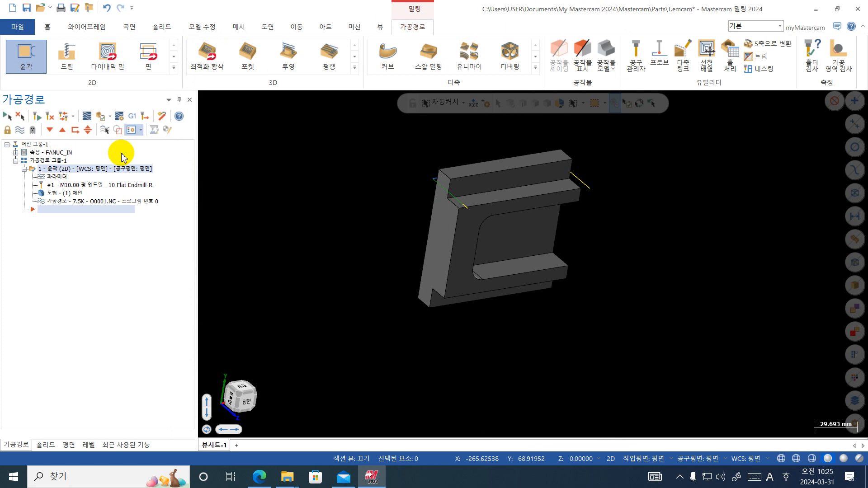
# Post the contour operation to the NC file O0001, replacing the existing file
pyautogui.click(131, 116)
pyautogui.click(70, 331)
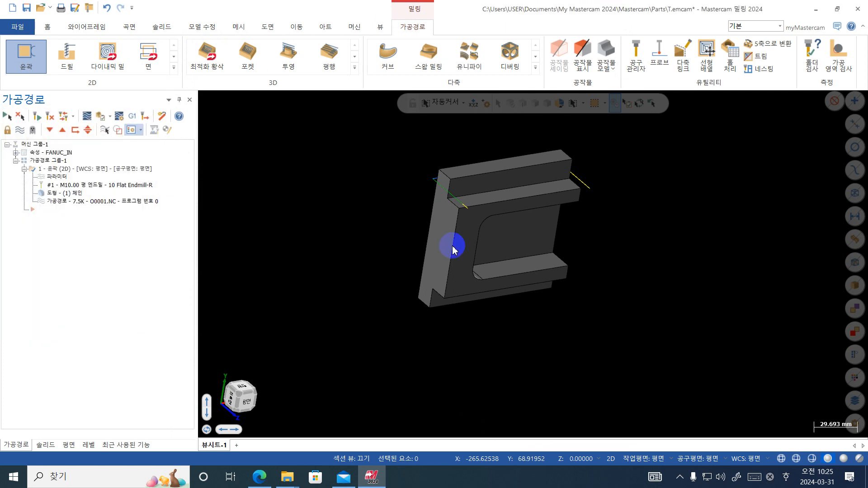
pyautogui.press('Return')
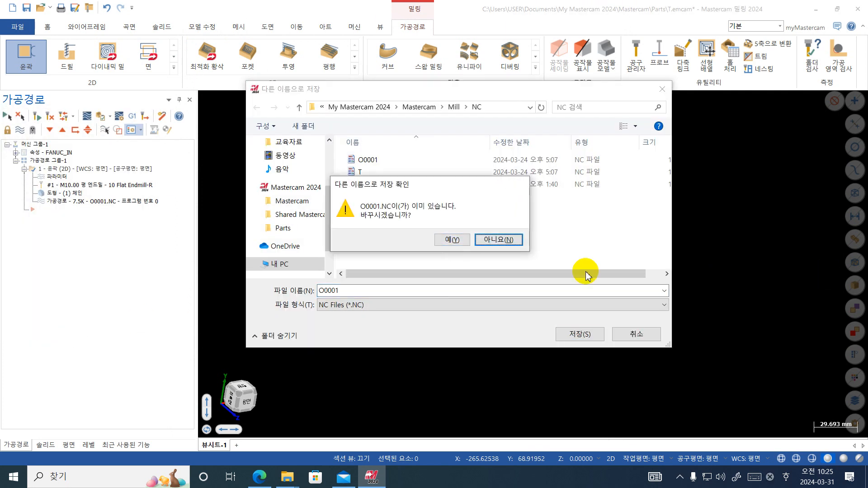
pyautogui.click(456, 241)
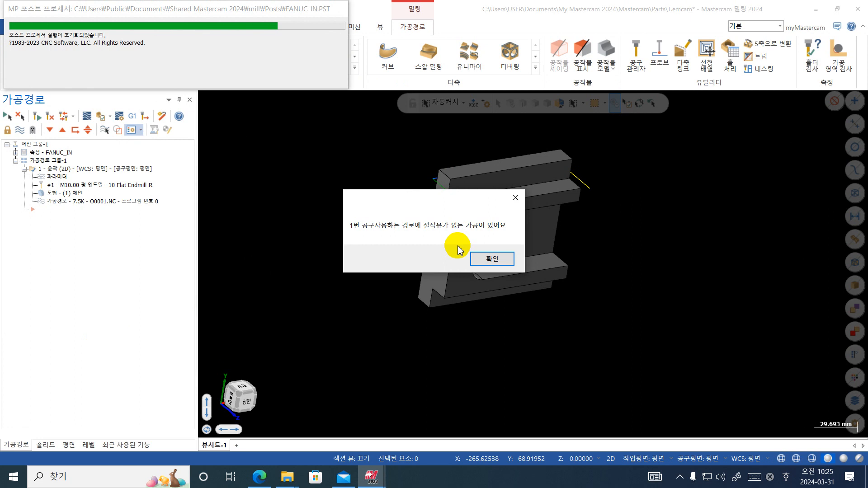
pyautogui.press('Return')
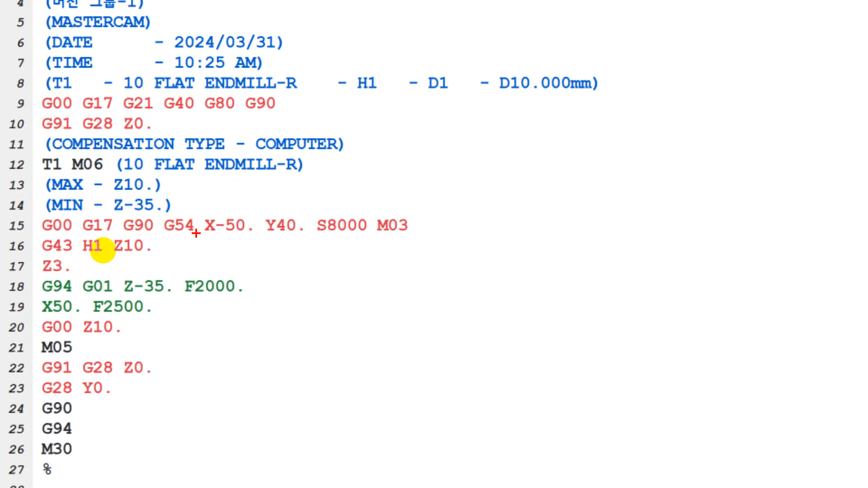
# Review the posted NC code for spindle speed, tool, Z limits, approach heights and feed rates, and put the code editor away
pyautogui.moveTo(320, 221)
pyautogui.mouseDown()
pyautogui.moveTo(315, 232)
pyautogui.moveTo(376, 244)
pyautogui.moveTo(380, 219)
pyautogui.moveTo(341, 207)
pyautogui.moveTo(311, 213)
pyautogui.mouseUp()
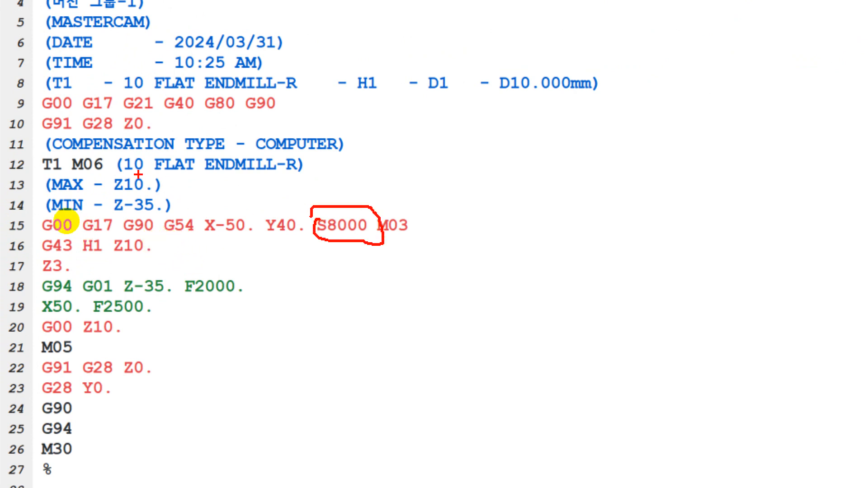
pyautogui.moveTo(315, 157)
pyautogui.mouseDown()
pyautogui.moveTo(274, 186)
pyautogui.moveTo(106, 165)
pyautogui.moveTo(158, 142)
pyautogui.moveTo(292, 142)
pyautogui.mouseUp()
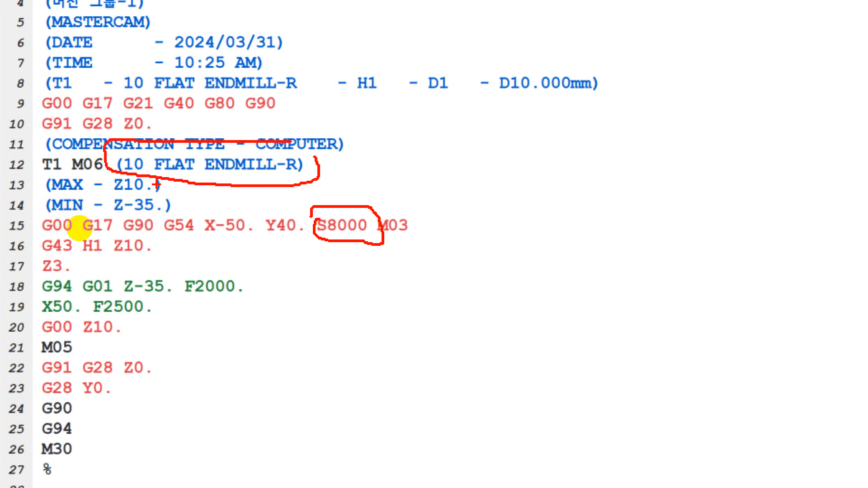
pyautogui.moveTo(172, 187); pyautogui.dragTo(168, 186)
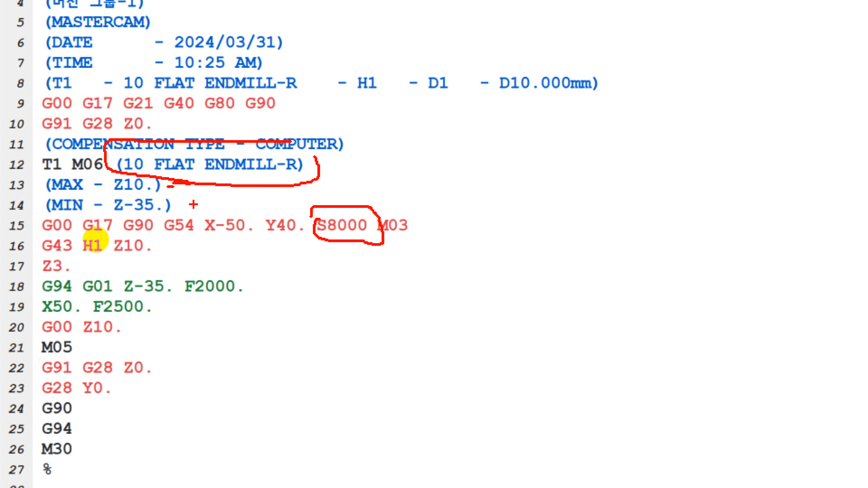
pyautogui.moveTo(174, 184); pyautogui.dragTo(172, 221)
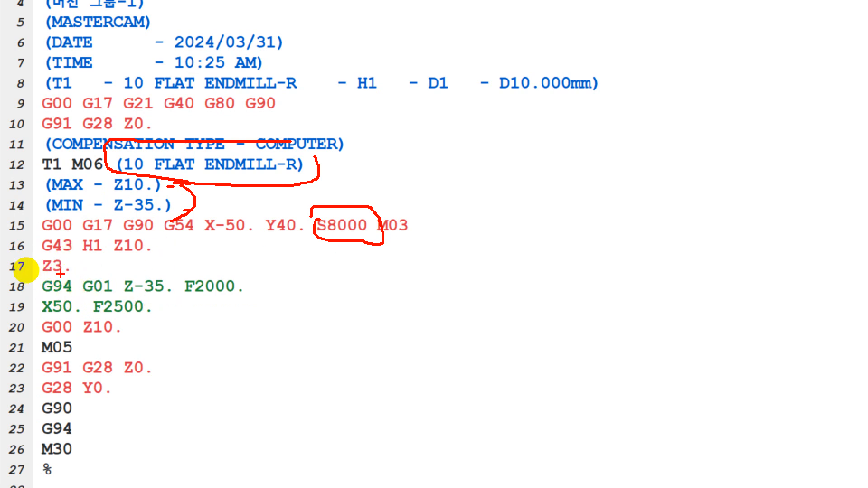
pyautogui.moveTo(40, 254); pyautogui.dragTo(143, 254)
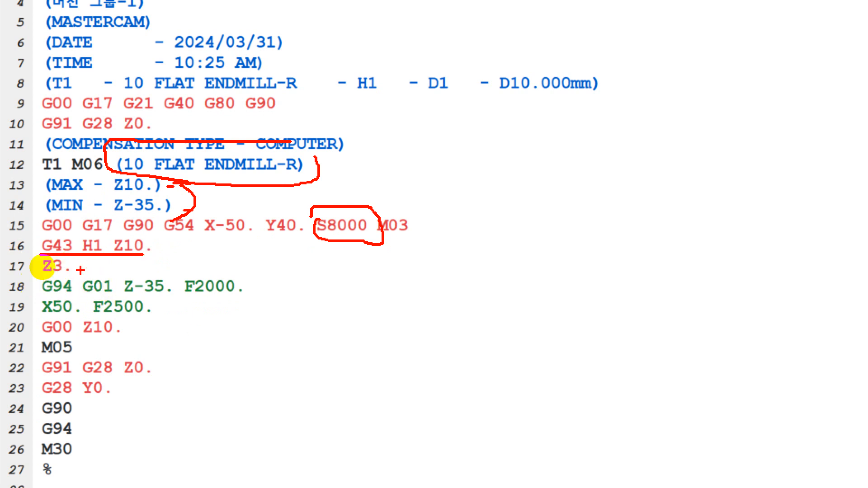
pyautogui.moveTo(26, 269)
pyautogui.mouseDown()
pyautogui.moveTo(20, 284)
pyautogui.moveTo(25, 263)
pyautogui.mouseUp()
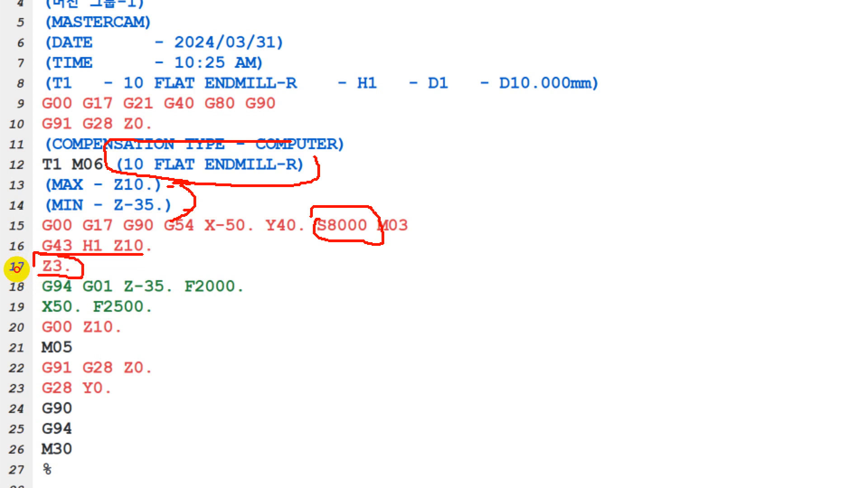
pyautogui.moveTo(357, 270)
pyautogui.mouseDown()
pyautogui.moveTo(382, 311)
pyautogui.moveTo(352, 317)
pyautogui.mouseUp()
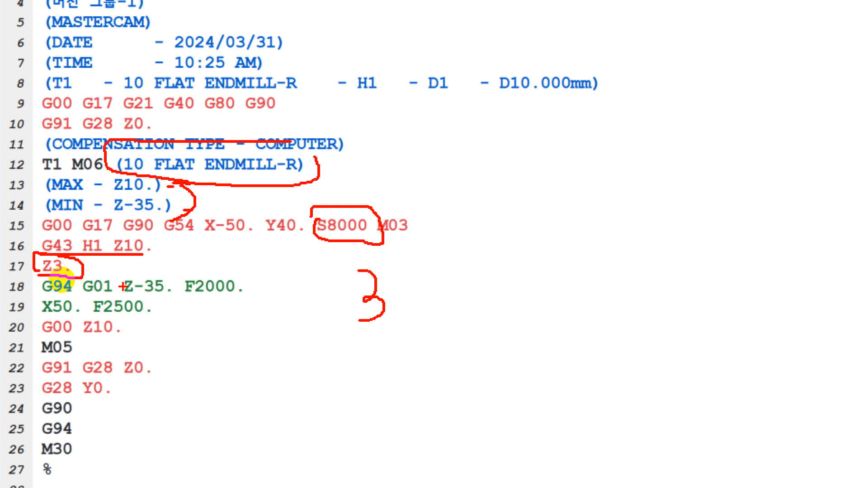
pyautogui.moveTo(126, 295)
pyautogui.mouseDown()
pyautogui.moveTo(159, 295)
pyautogui.moveTo(174, 274)
pyautogui.moveTo(119, 273)
pyautogui.moveTo(89, 284)
pyautogui.moveTo(132, 271)
pyautogui.moveTo(102, 270)
pyautogui.mouseUp()
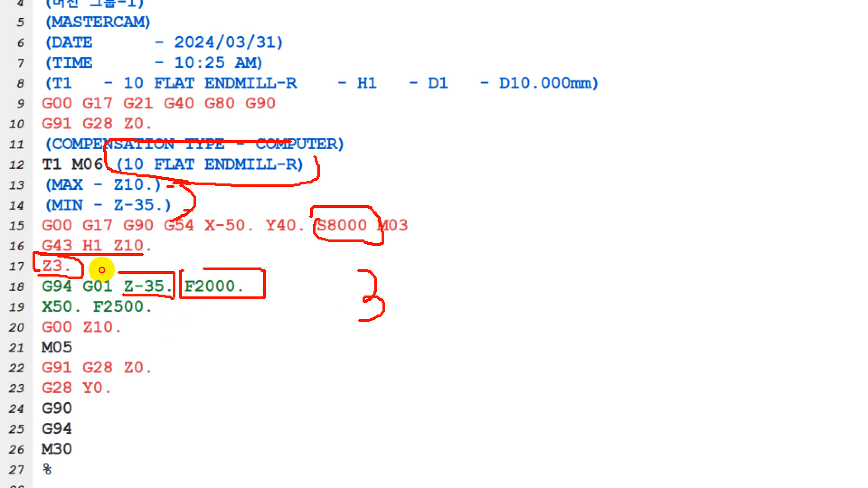
pyautogui.moveTo(86, 316)
pyautogui.mouseDown()
pyautogui.moveTo(156, 312)
pyautogui.moveTo(150, 297)
pyautogui.mouseUp()
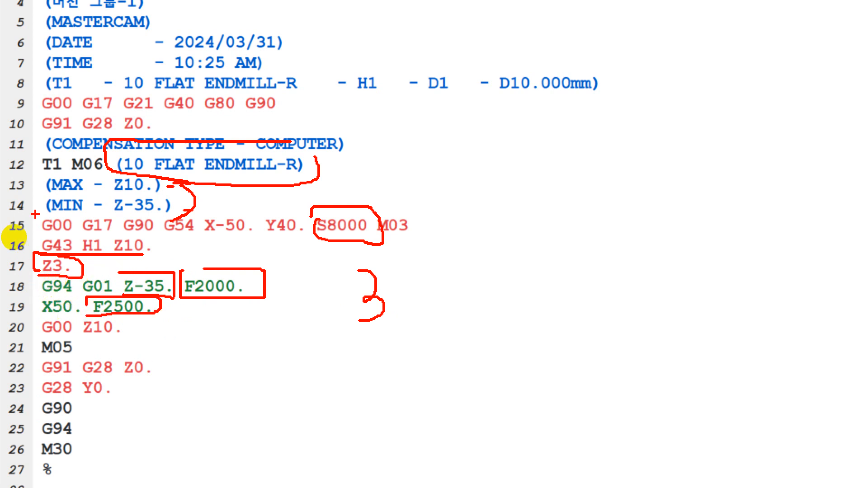
pyautogui.press('Escape')
pyautogui.click(810, 7)
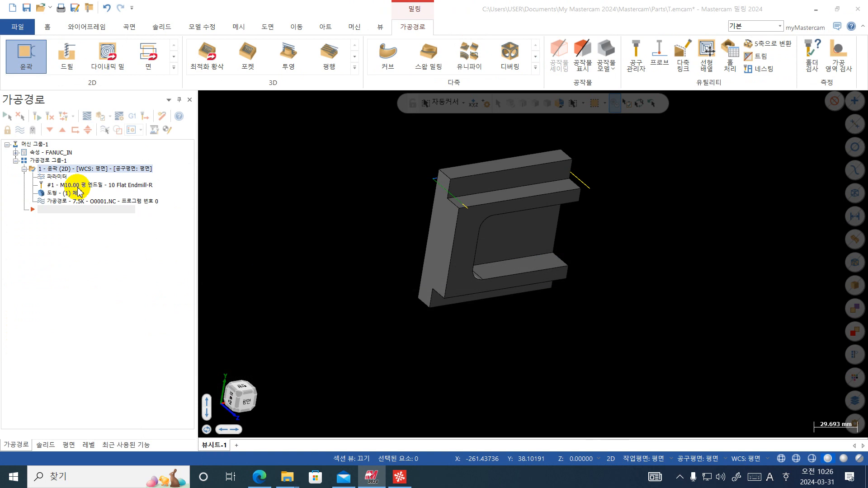
# Reopen the contour toolpath's linking parameters and switch the machining depth to an absolute value of -15
pyautogui.click(58, 177)
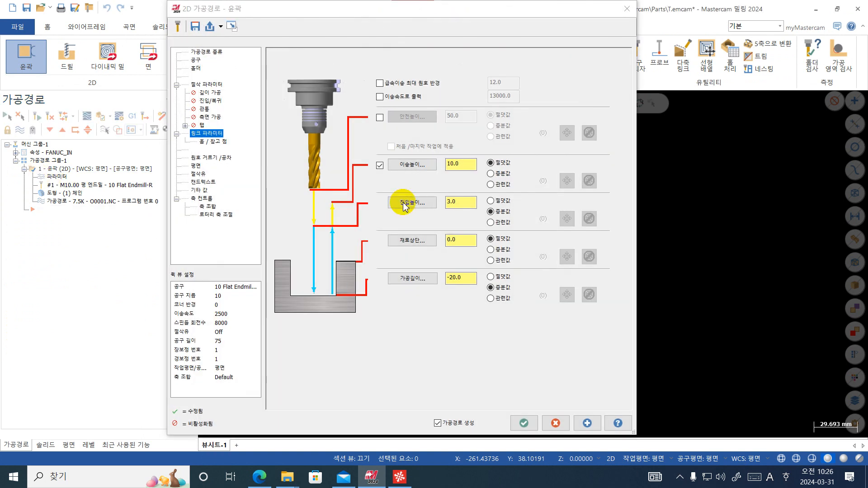
pyautogui.click(491, 277)
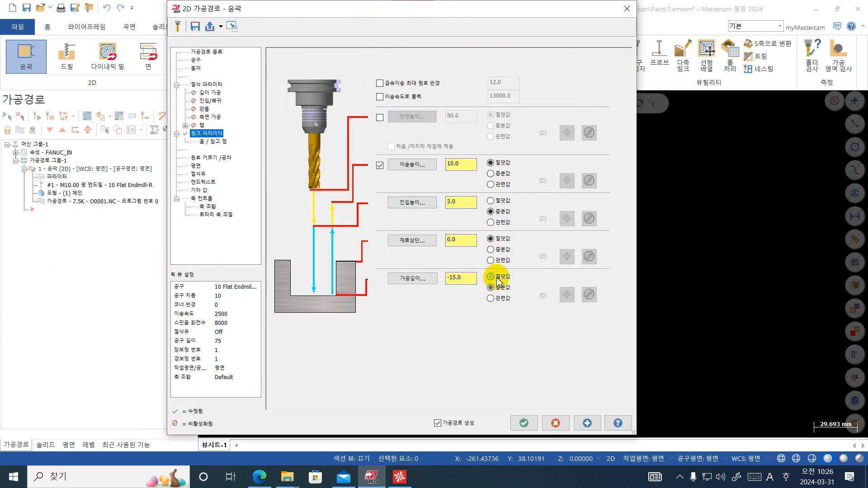
pyautogui.click(468, 278)
pyautogui.click(460, 277)
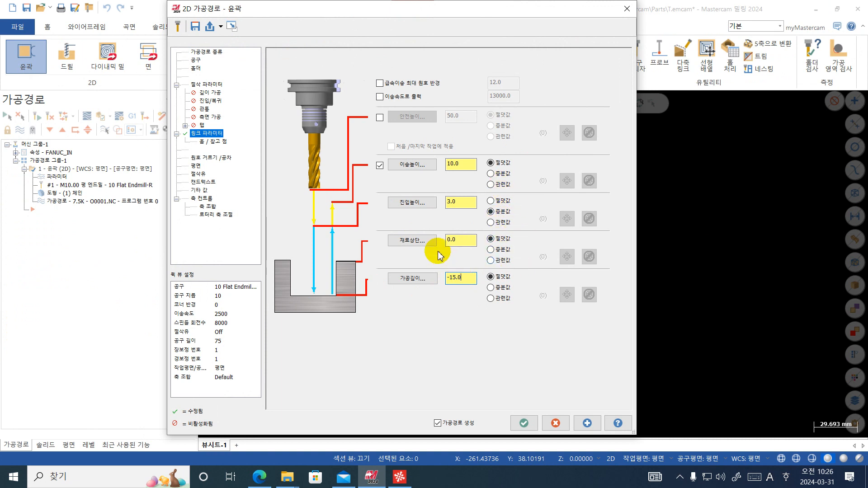
pyautogui.click(492, 240)
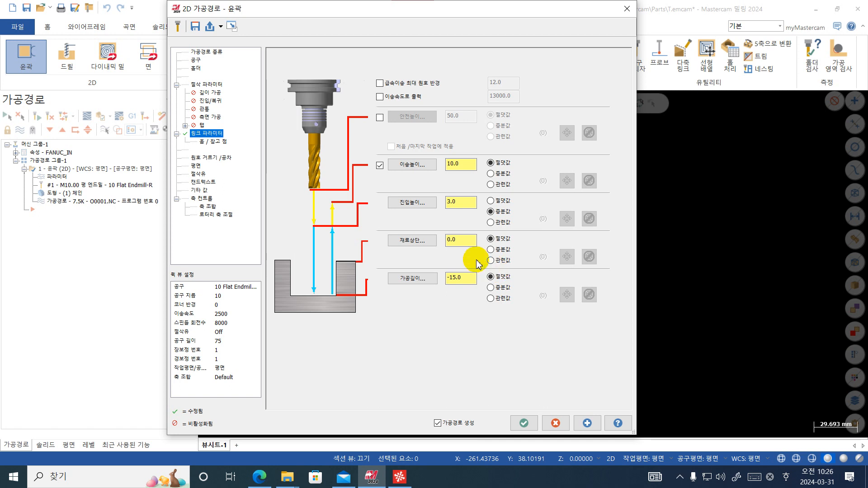
# Open the 10 mm flat end mill's definition and examine its Z-axis plunge rate setting
pyautogui.click(195, 61)
pyautogui.doubleClick(346, 67)
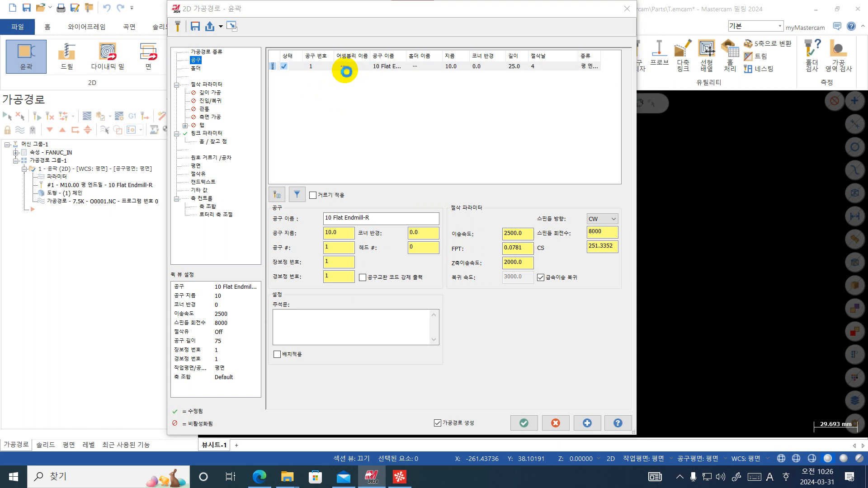
pyautogui.click(123, 84)
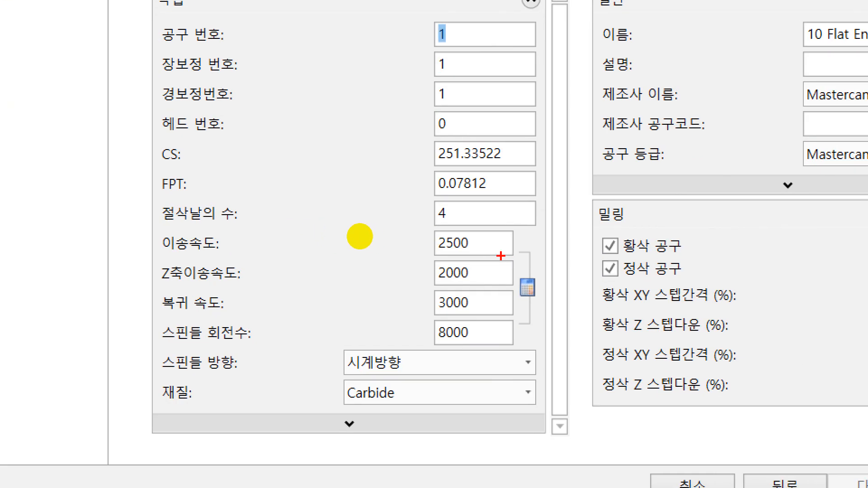
pyautogui.moveTo(152, 290); pyautogui.dragTo(229, 284)
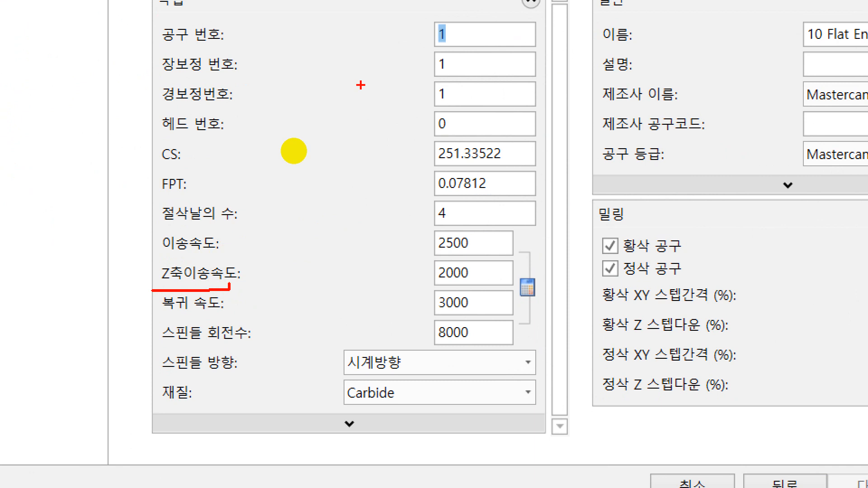
pyautogui.moveTo(375, 113)
pyautogui.mouseDown()
pyautogui.moveTo(210, 116)
pyautogui.moveTo(219, 267)
pyautogui.moveTo(380, 128)
pyautogui.moveTo(397, 289)
pyautogui.mouseUp()
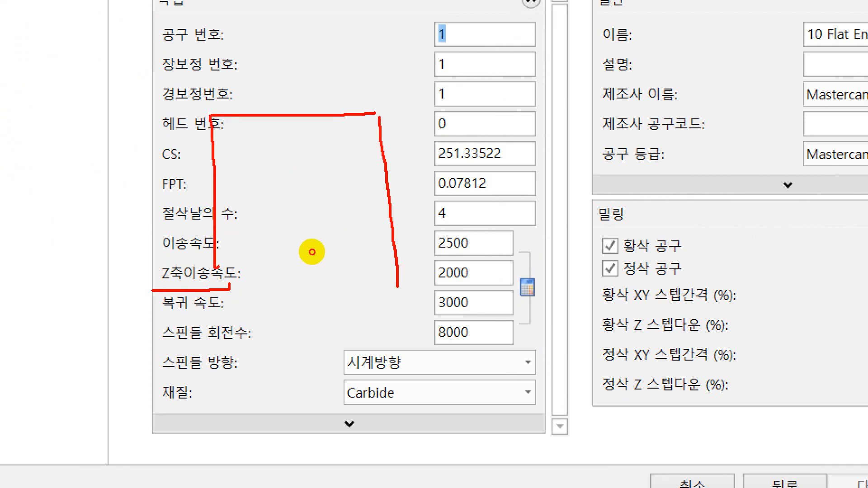
pyautogui.press('Escape')
pyautogui.press('Escape')
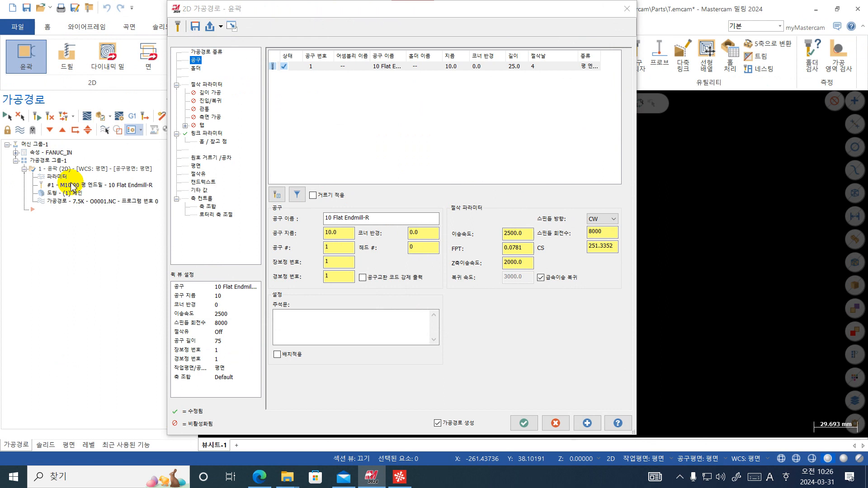
# Examine the contour's linking parameters, comparing the feed plane, top of stock and machining depth heights with the tool motion diagram
pyautogui.click(219, 134)
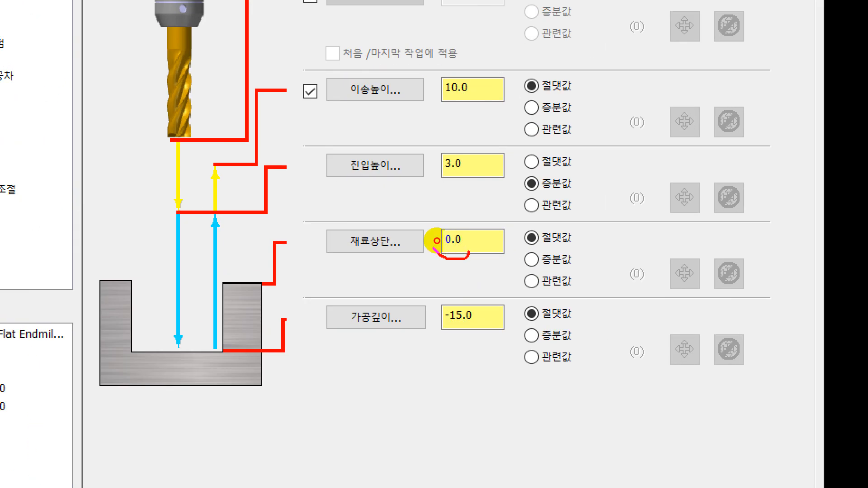
pyautogui.moveTo(437, 241); pyautogui.dragTo(479, 227)
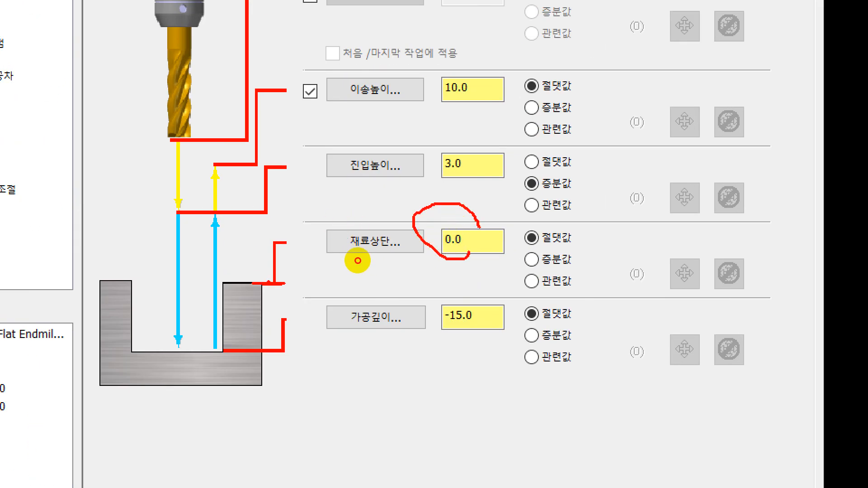
pyautogui.moveTo(466, 211)
pyautogui.mouseDown()
pyautogui.moveTo(428, 198)
pyautogui.moveTo(452, 183)
pyautogui.mouseUp()
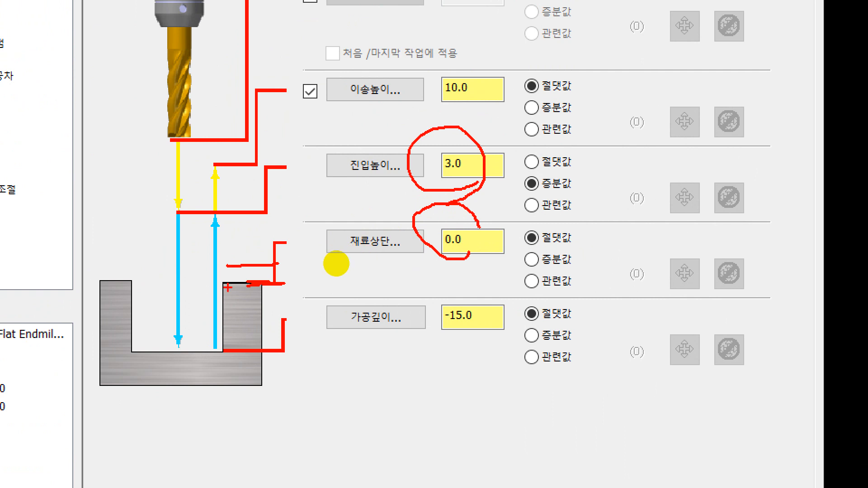
pyautogui.moveTo(510, 353)
pyautogui.mouseDown()
pyautogui.moveTo(476, 261)
pyautogui.moveTo(492, 355)
pyautogui.mouseUp()
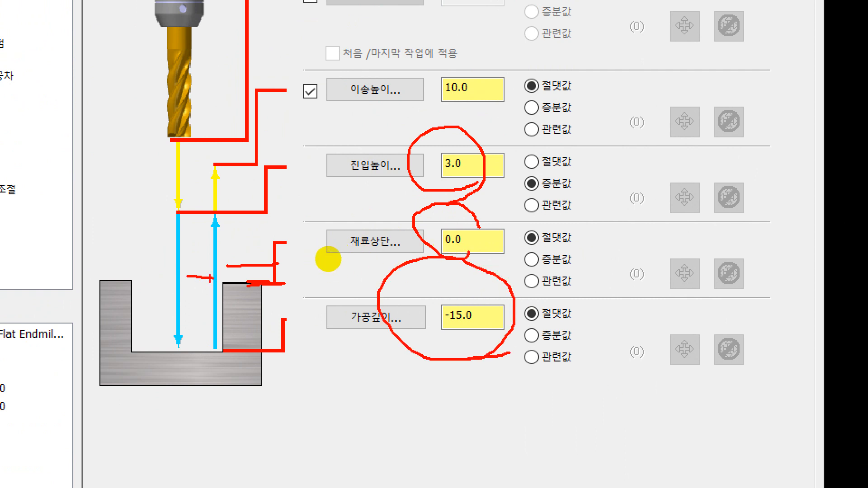
pyautogui.moveTo(198, 278); pyautogui.dragTo(167, 314)
pyautogui.moveTo(186, 297); pyautogui.dragTo(220, 299)
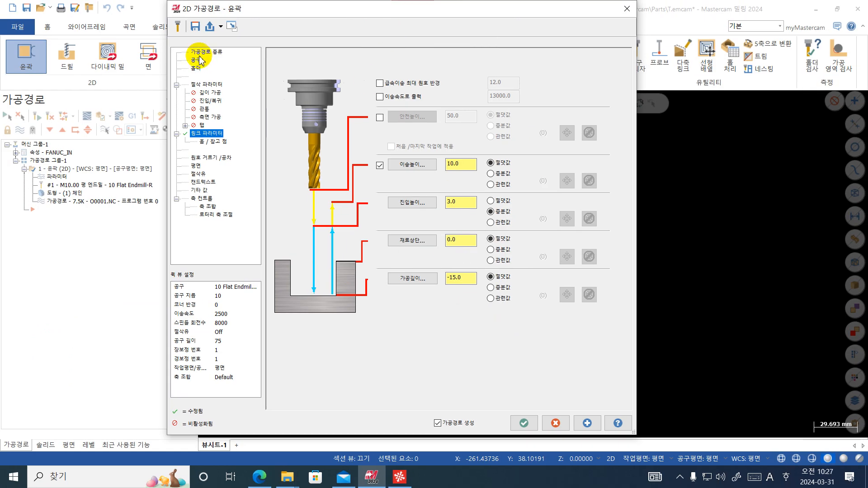
# Check the 10 mm flat end mill's feed rate, Z-axis plunge rate and spindle speed in its definition, and accept the contour toolpath parameters
pyautogui.click(198, 61)
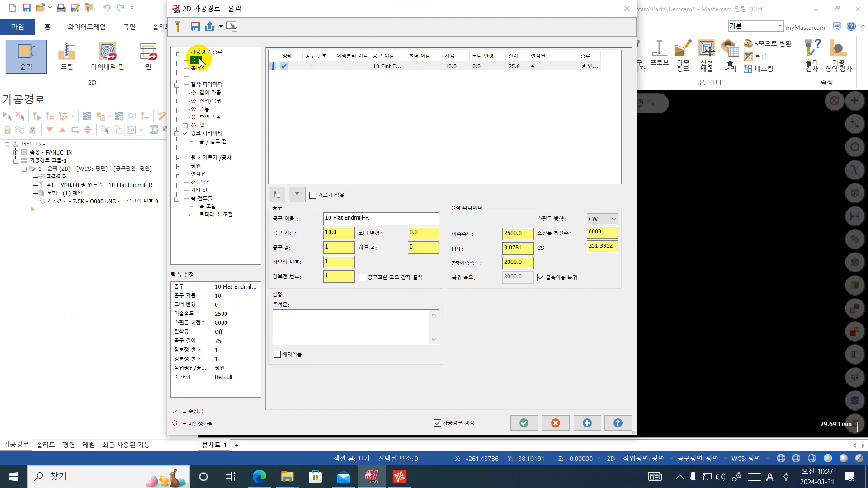
pyautogui.doubleClick(304, 66)
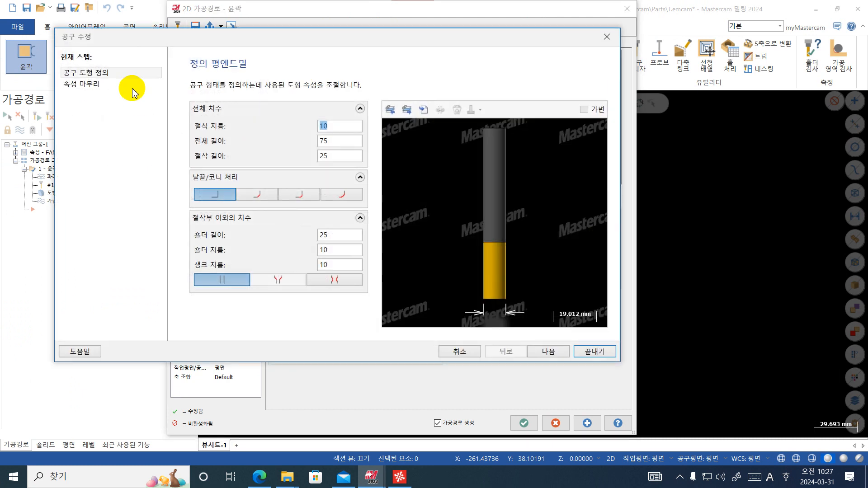
pyautogui.click(132, 87)
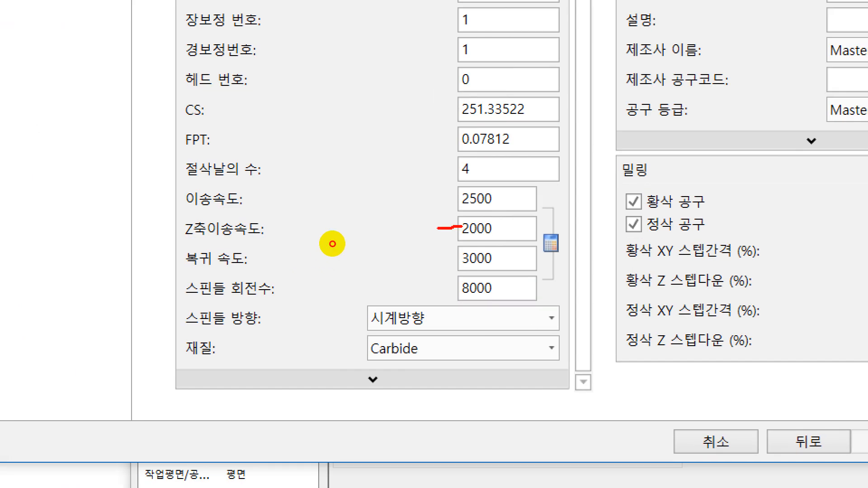
pyautogui.moveTo(215, 94)
pyautogui.mouseDown()
pyautogui.moveTo(215, 242)
pyautogui.moveTo(336, 96)
pyautogui.moveTo(200, 82)
pyautogui.mouseUp()
pyautogui.moveTo(510, 215)
pyautogui.mouseDown()
pyautogui.moveTo(442, 169)
pyautogui.moveTo(506, 206)
pyautogui.mouseUp()
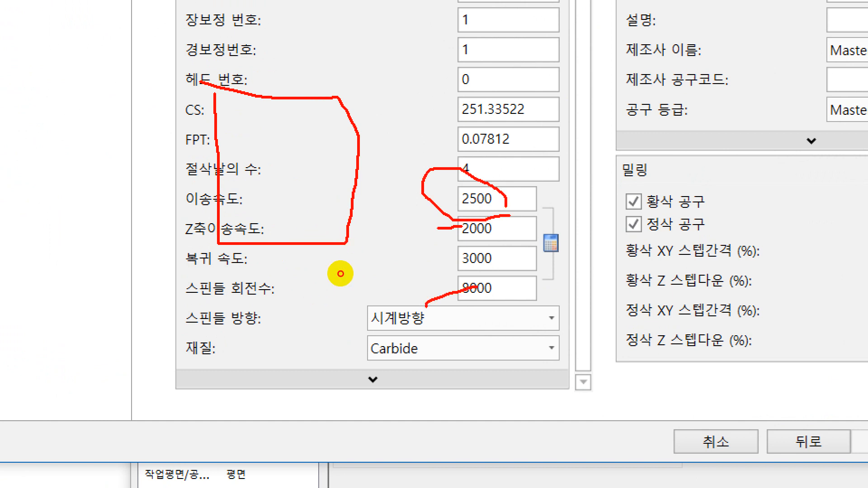
pyautogui.moveTo(501, 249); pyautogui.dragTo(426, 306)
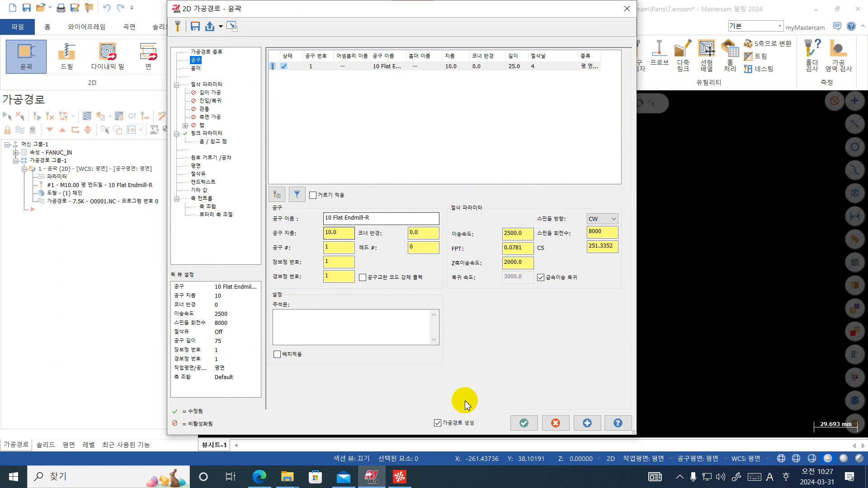
pyautogui.click(523, 423)
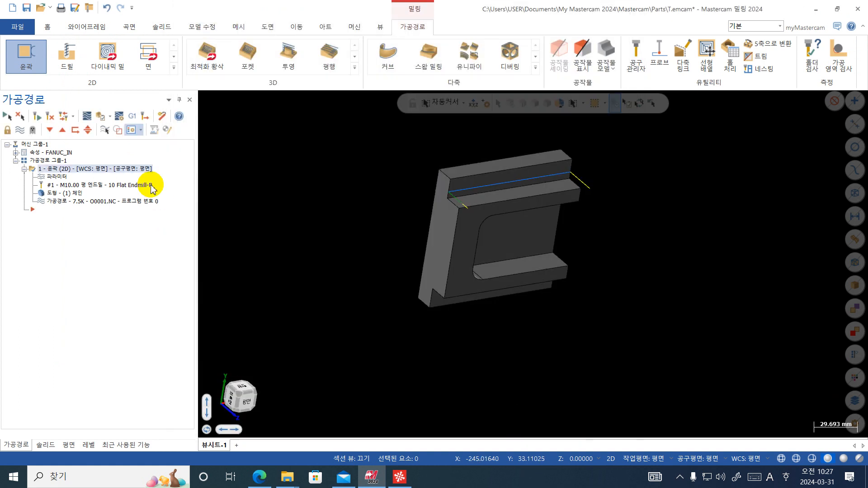
# Post the contour toolpath over the existing O0001.NC file and reload it in CIMCO Edit
pyautogui.click(70, 332)
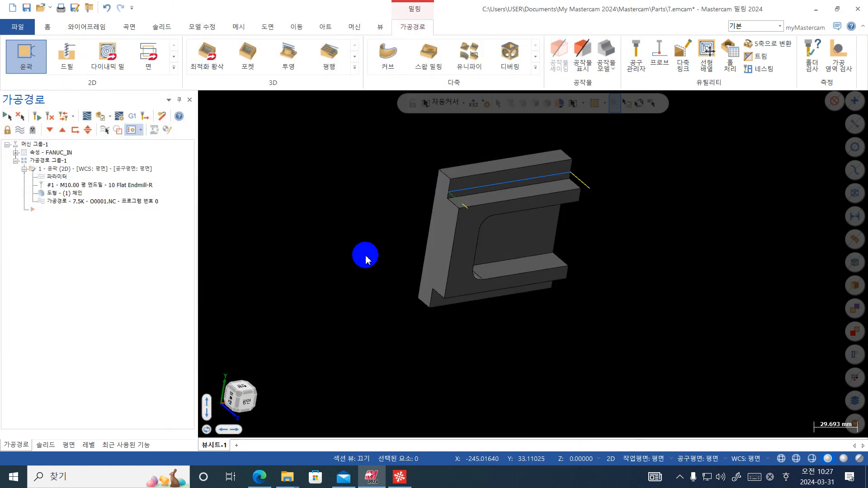
pyautogui.press('Return')
pyautogui.click(440, 244)
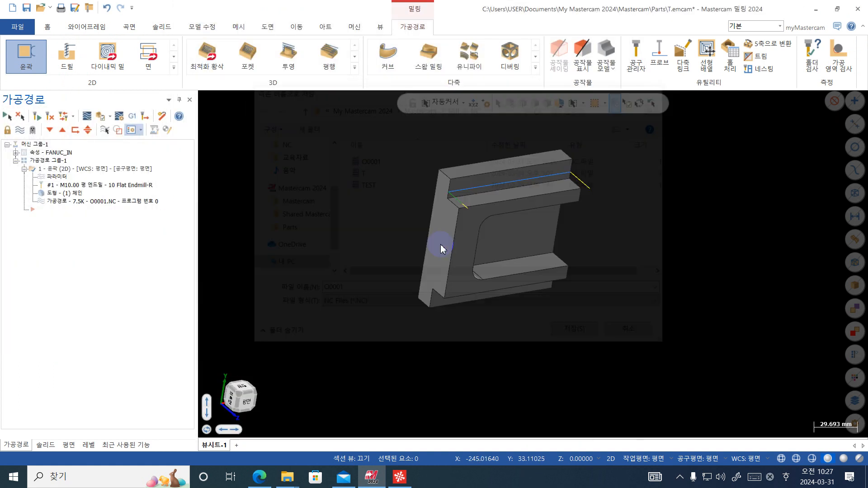
pyautogui.press('Return')
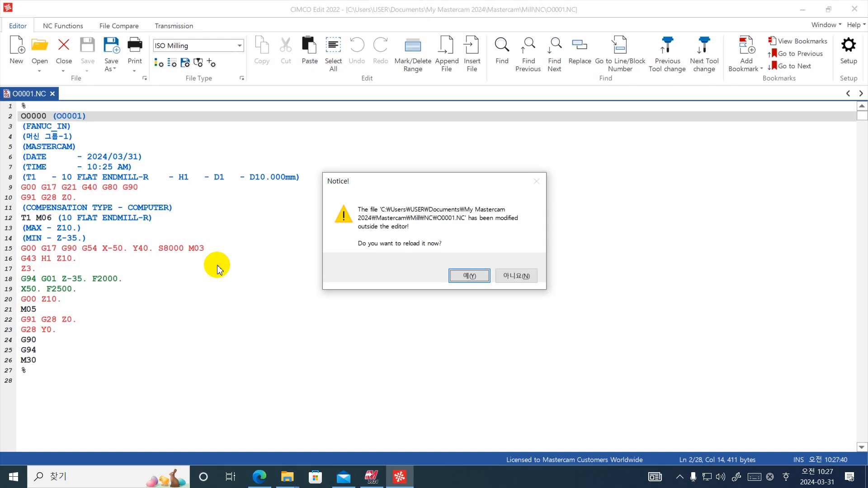
pyautogui.click(464, 275)
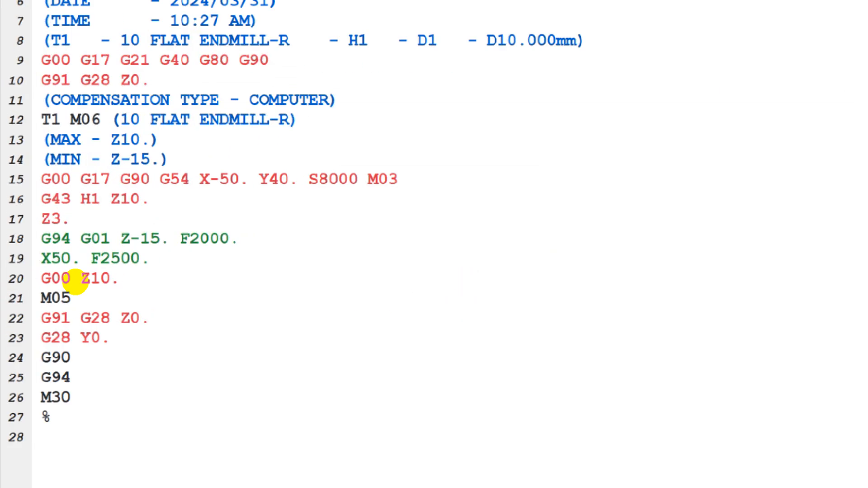
# Examine the cutting depth and the rapid retract line in the NC code, and return to Mastercam
pyautogui.click(81, 283)
pyautogui.moveTo(82, 285)
pyautogui.mouseDown()
pyautogui.moveTo(58, 268)
pyautogui.moveTo(91, 286)
pyautogui.mouseUp()
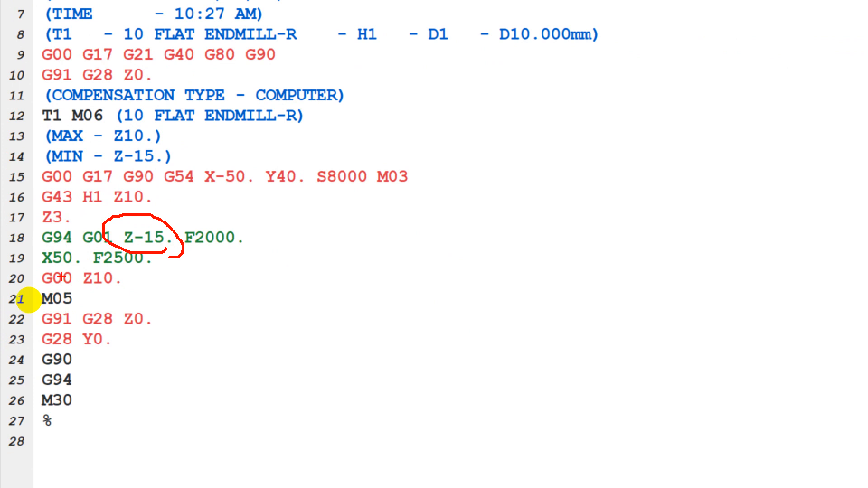
pyautogui.moveTo(473, 248)
pyautogui.mouseDown()
pyautogui.moveTo(444, 384)
pyautogui.moveTo(640, 447)
pyautogui.mouseUp()
pyautogui.moveTo(411, 239); pyautogui.dragTo(754, 226)
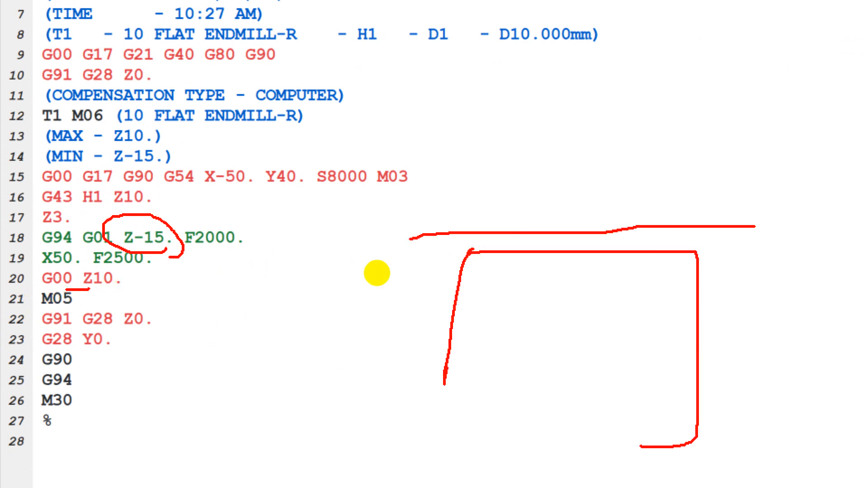
pyautogui.moveTo(753, 272); pyautogui.dragTo(752, 11)
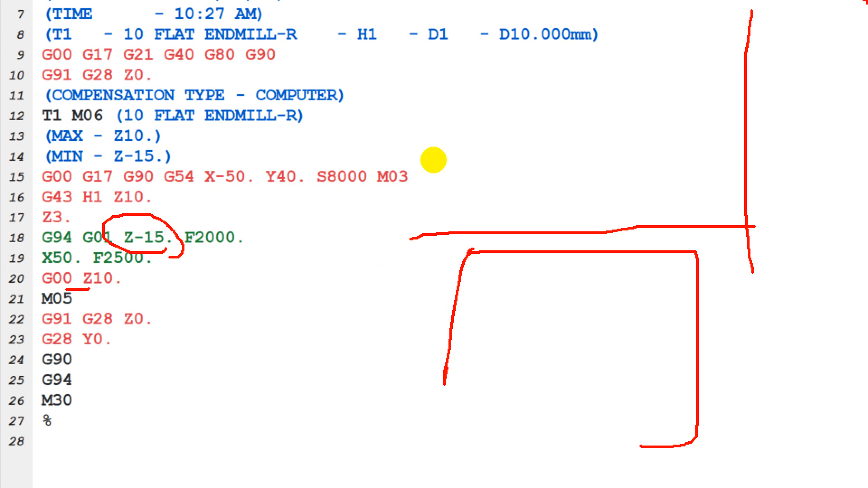
pyautogui.press('Escape')
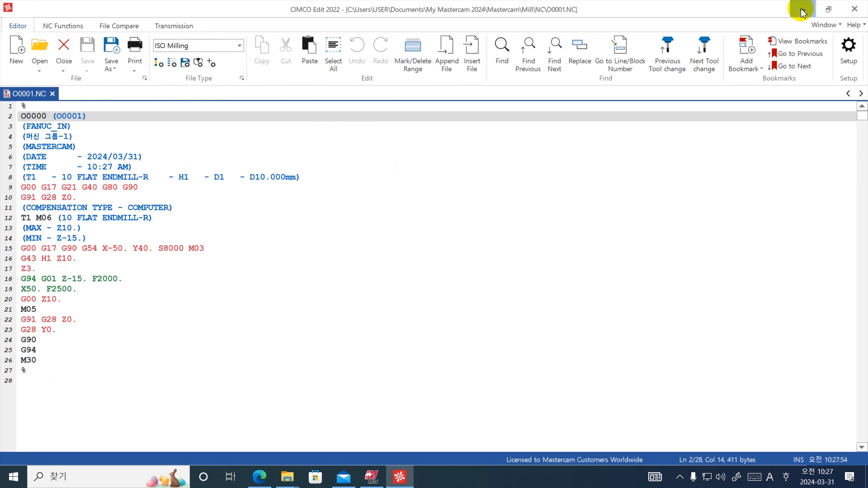
pyautogui.click(801, 9)
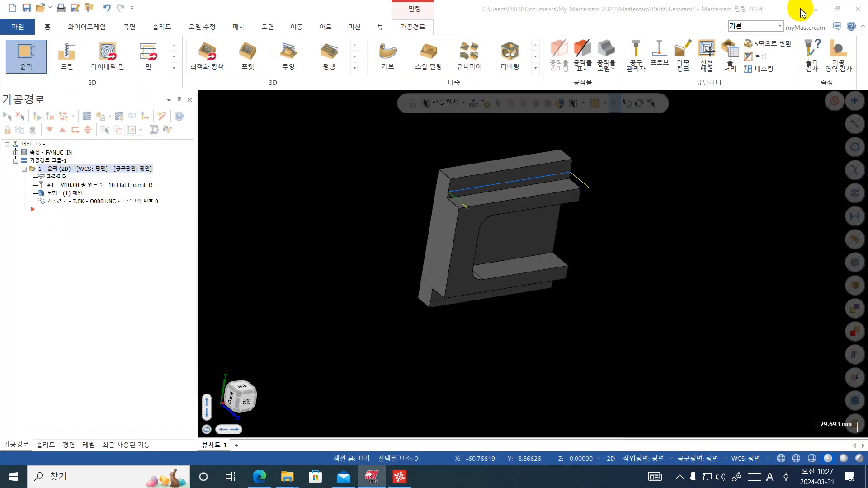
# Turn off rapid retract in the contour toolpath's tool parameters and accept the change
pyautogui.click(59, 177)
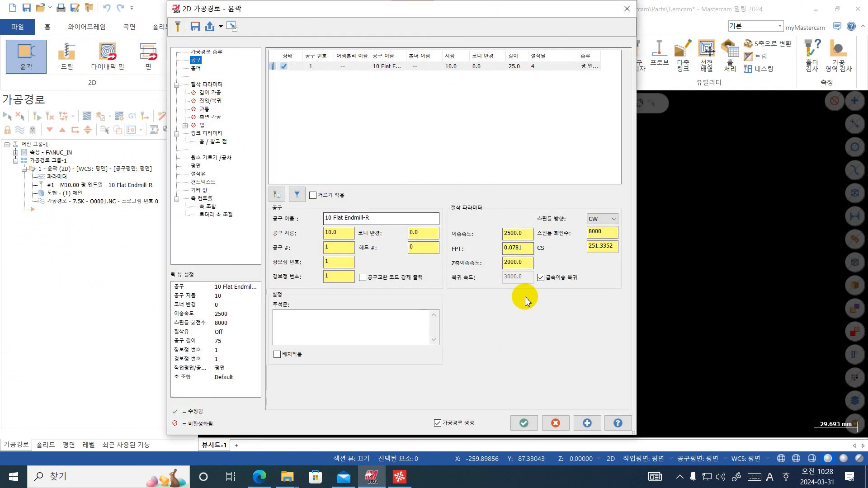
pyautogui.hotkey('ctrl', '1')
pyautogui.click(550, 278)
pyautogui.moveTo(590, 272)
pyautogui.mouseDown()
pyautogui.moveTo(494, 284)
pyautogui.moveTo(599, 262)
pyautogui.mouseUp()
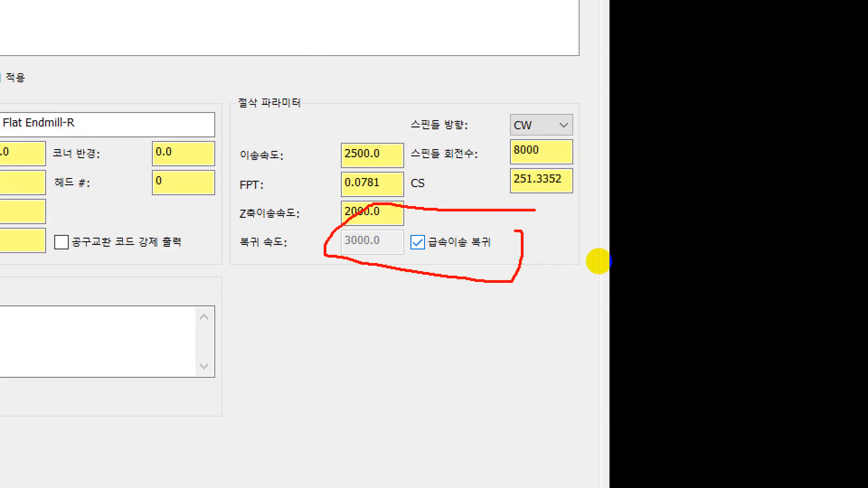
pyautogui.press('Escape')
pyautogui.click(542, 278)
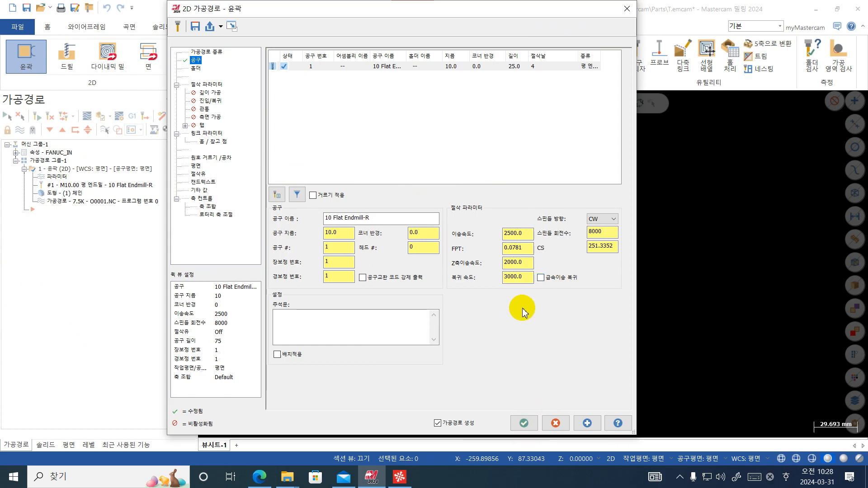
pyautogui.click(529, 424)
# Repost the contour operation as O0001.NC, replacing the existing file, and reload the updated code in CIMCO Edit
pyautogui.click(132, 116)
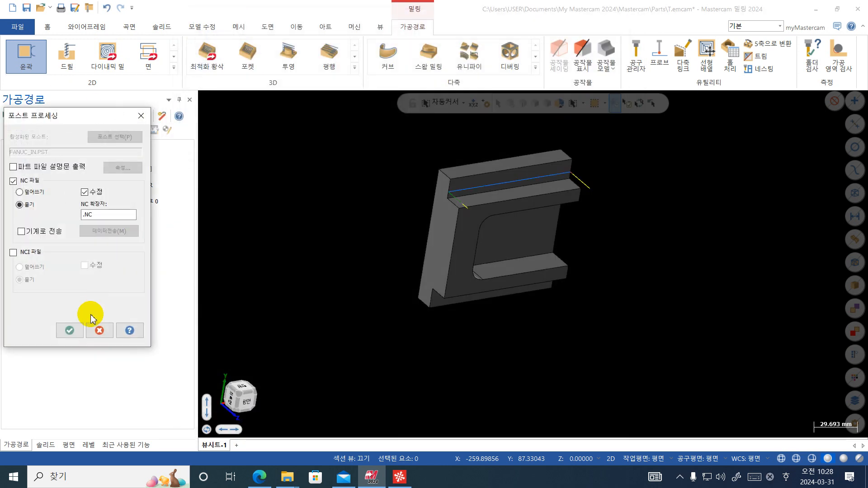
pyautogui.click(70, 330)
pyautogui.press('Return')
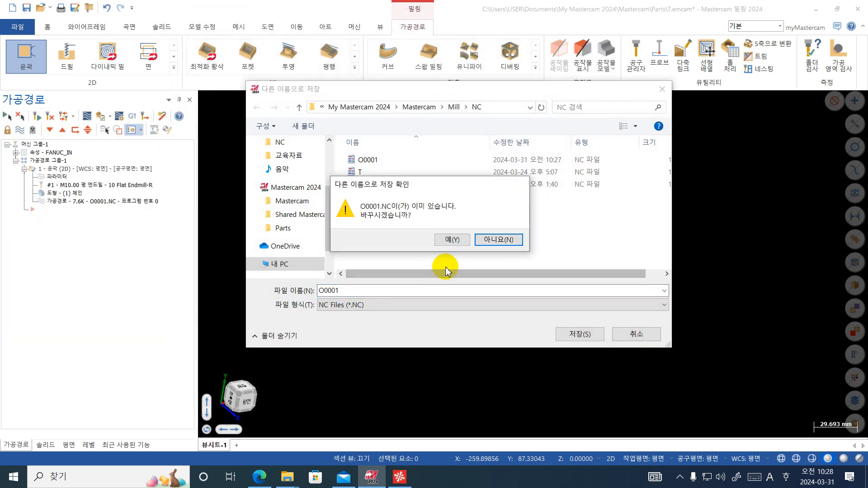
pyautogui.click(443, 240)
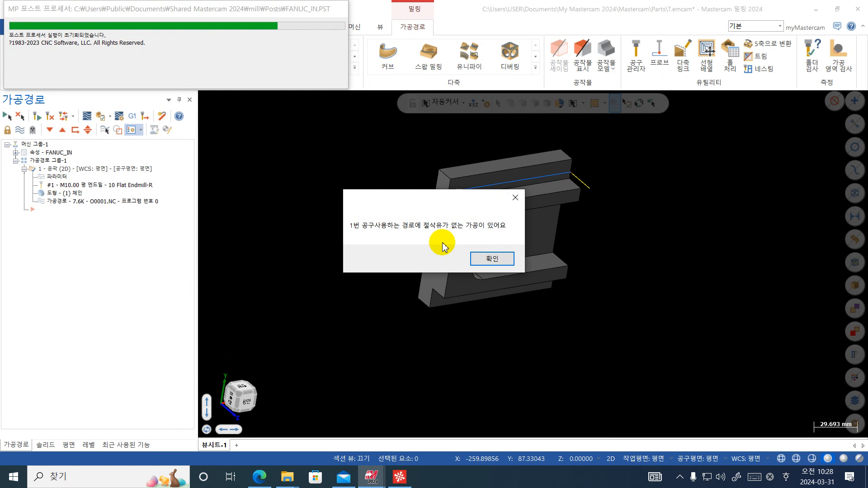
pyautogui.press('Return')
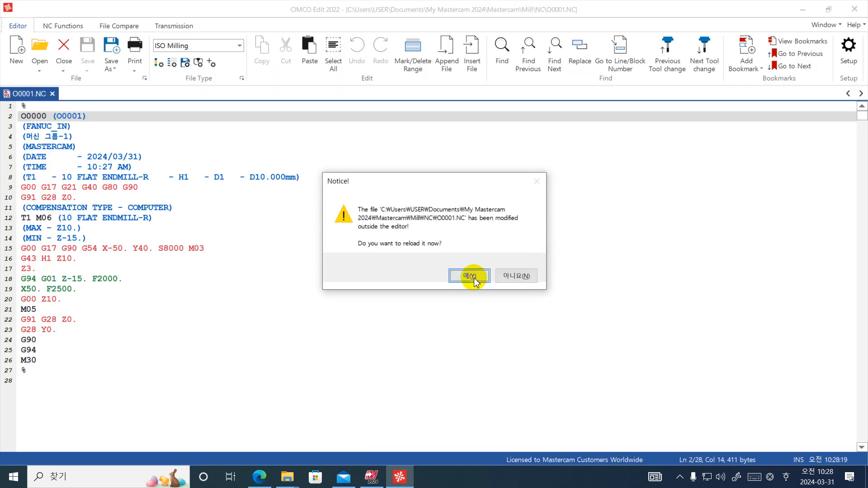
pyautogui.click(469, 276)
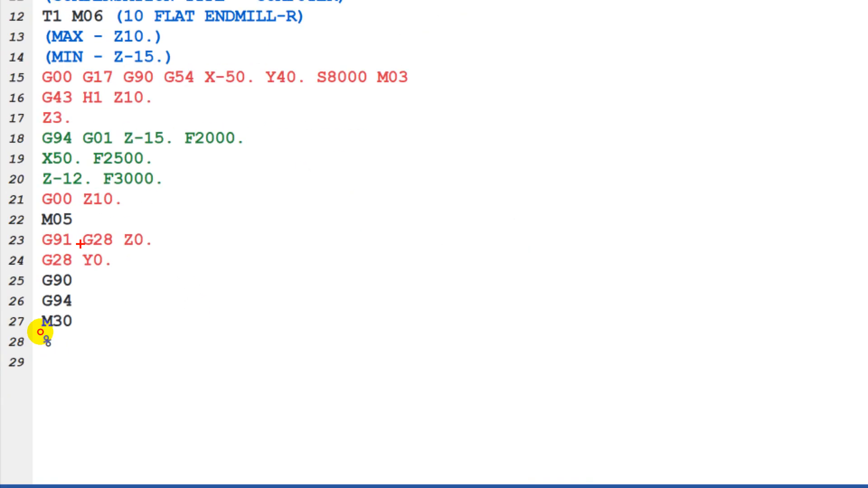
# Examine the retract move that follows the X50 cut in the NC code, and close the editor
pyautogui.moveTo(169, 192)
pyautogui.mouseDown()
pyautogui.moveTo(58, 192)
pyautogui.moveTo(17, 166)
pyautogui.moveTo(157, 155)
pyautogui.moveTo(200, 181)
pyautogui.mouseUp()
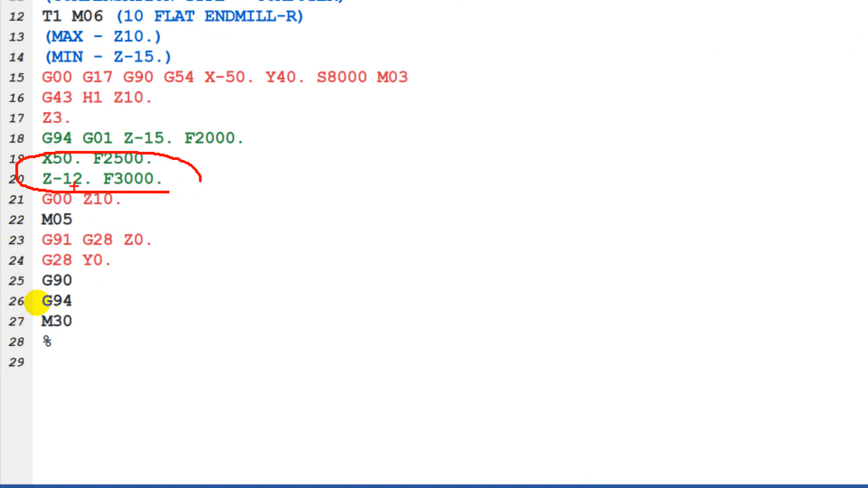
pyautogui.moveTo(304, 175)
pyautogui.mouseDown()
pyautogui.moveTo(320, 207)
pyautogui.moveTo(295, 229)
pyautogui.mouseUp()
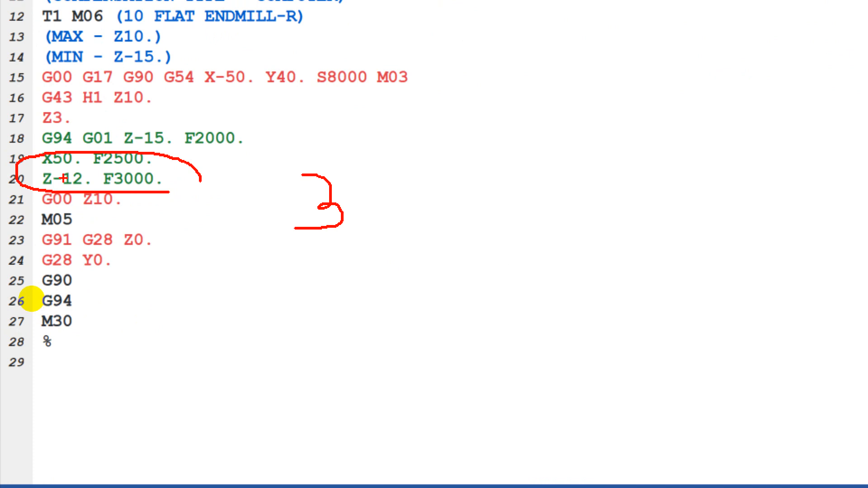
pyautogui.press('Escape')
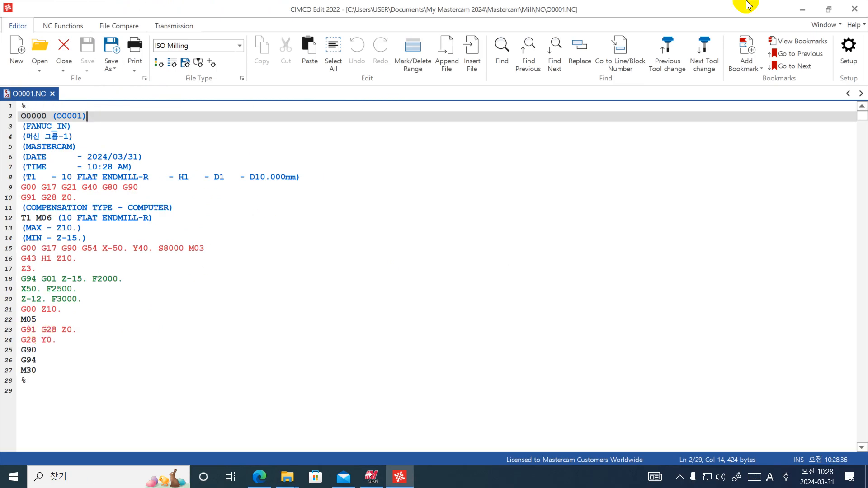
pyautogui.click(854, 9)
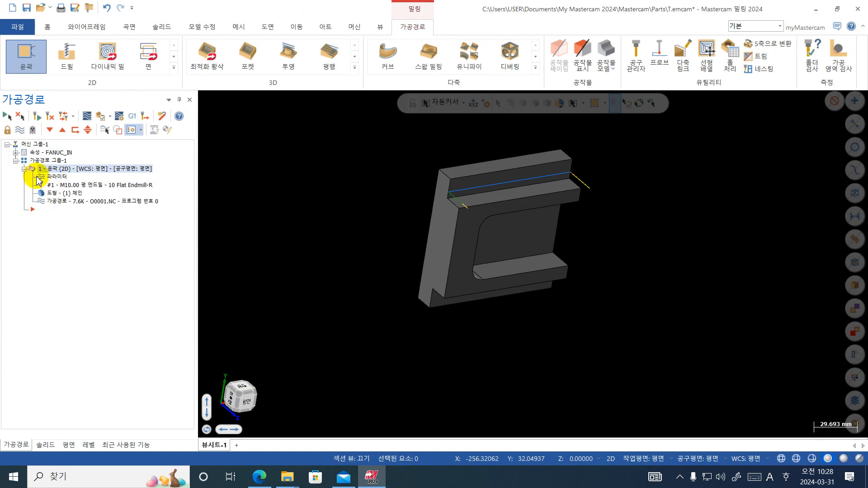
# Check the 10 mm flat end mill's definition and turn rapid retract back on for the contour toolpath
pyautogui.click(63, 185)
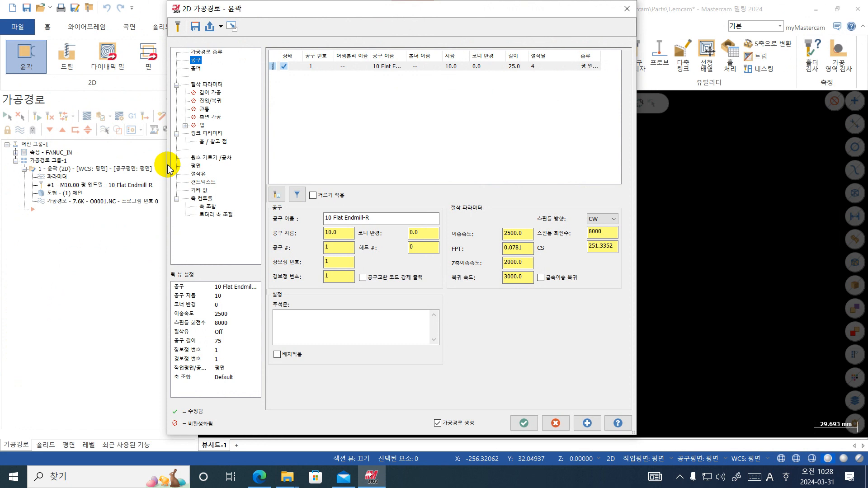
pyautogui.doubleClick(396, 67)
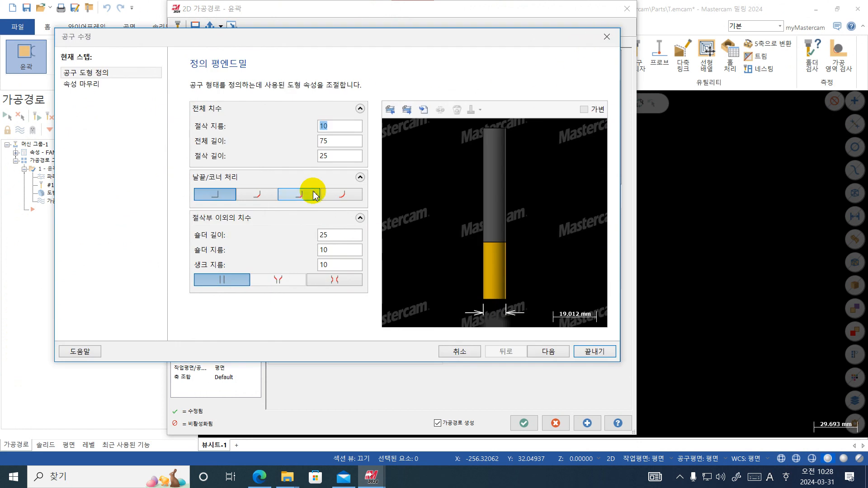
pyautogui.click(606, 36)
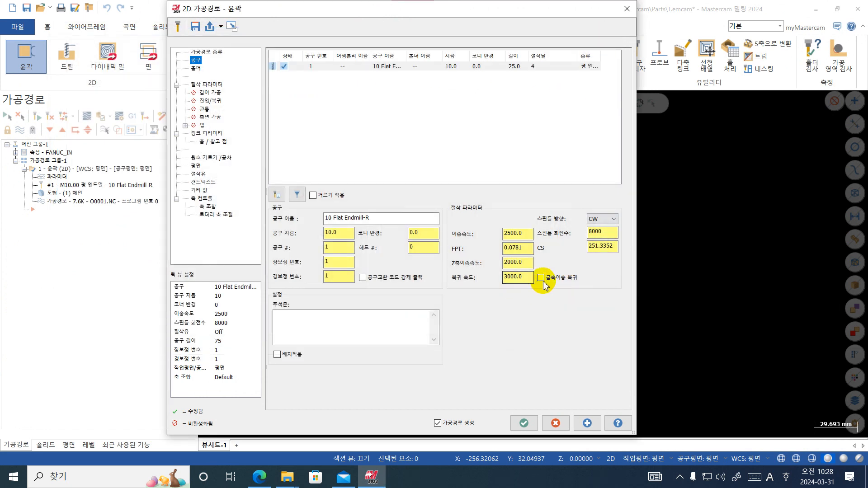
pyautogui.click(522, 422)
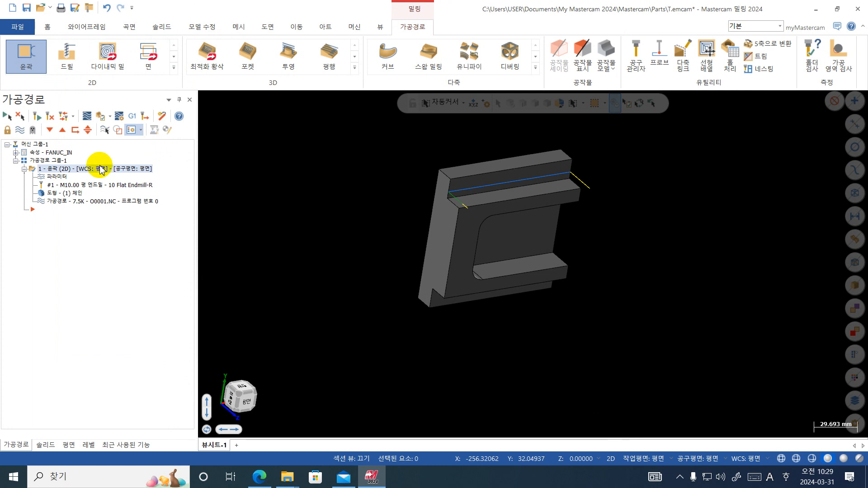
# Duplicate the contour toolpath and set the copy's feed rate to 1200 and spindle speed to 4000
pyautogui.hotkey('ctrl', 'v')
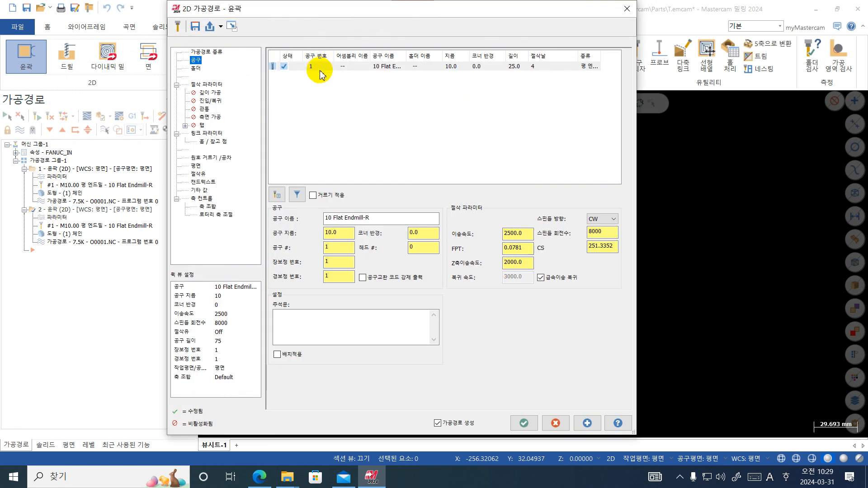
pyautogui.click(320, 68)
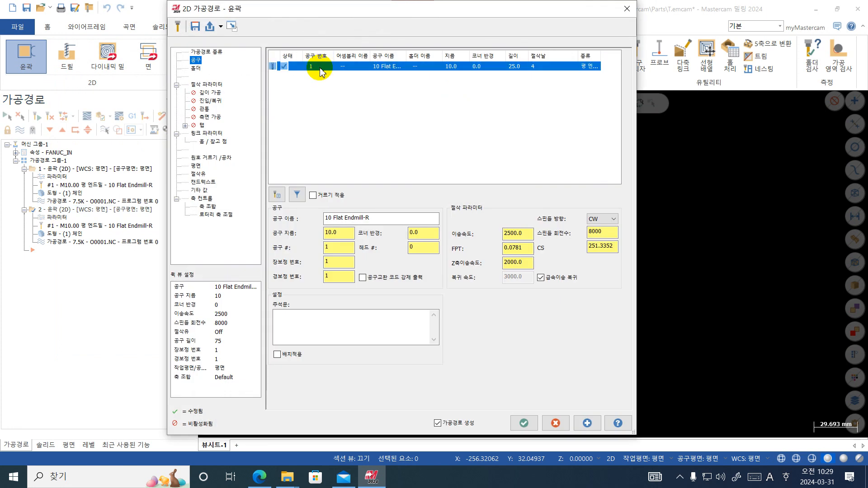
pyautogui.click(519, 233)
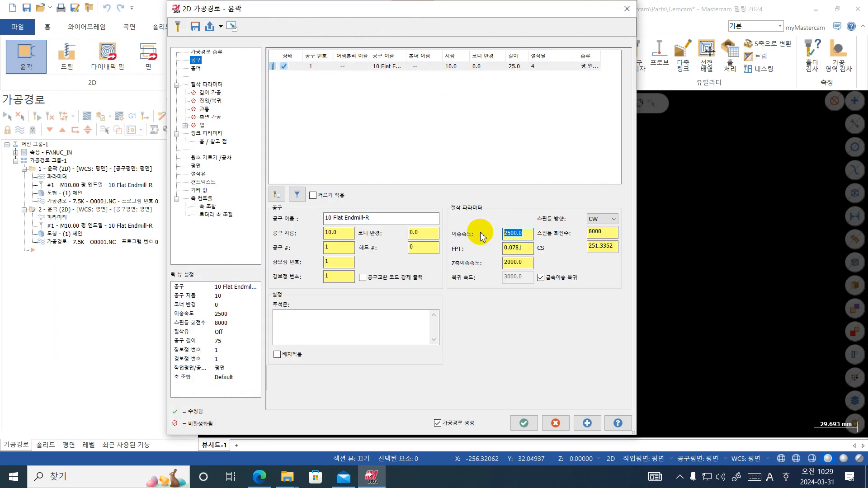
pyautogui.write('15000')
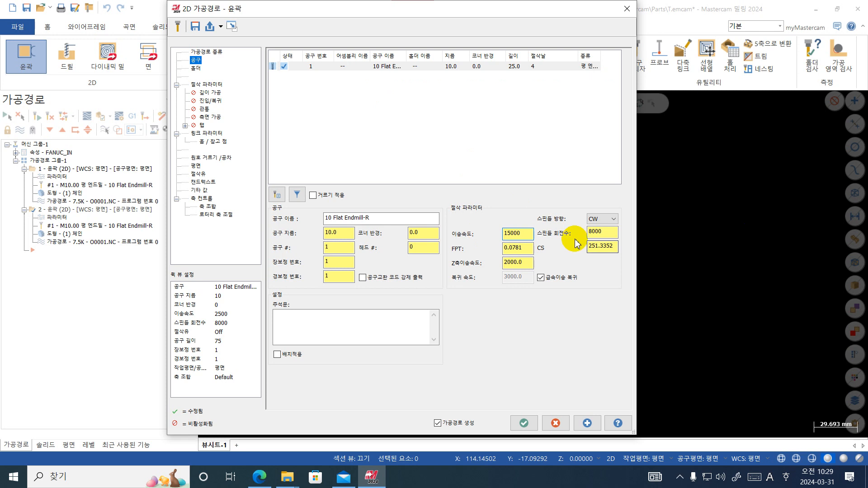
pyautogui.click(605, 233)
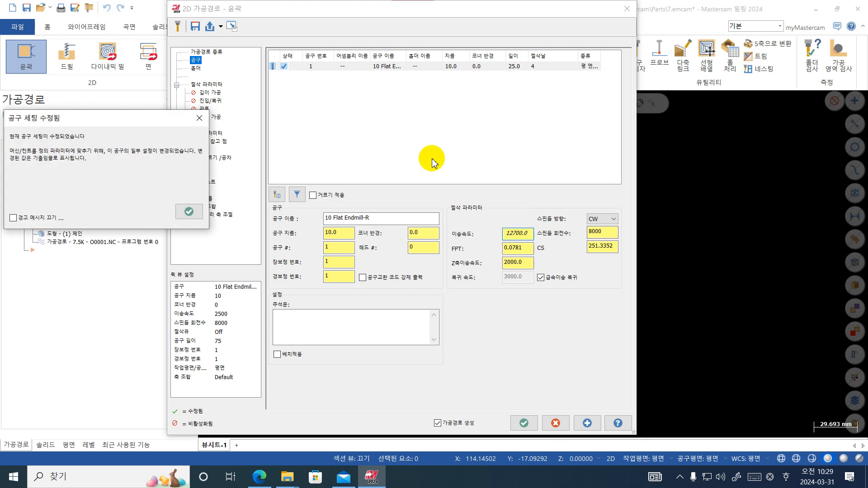
pyautogui.click(189, 211)
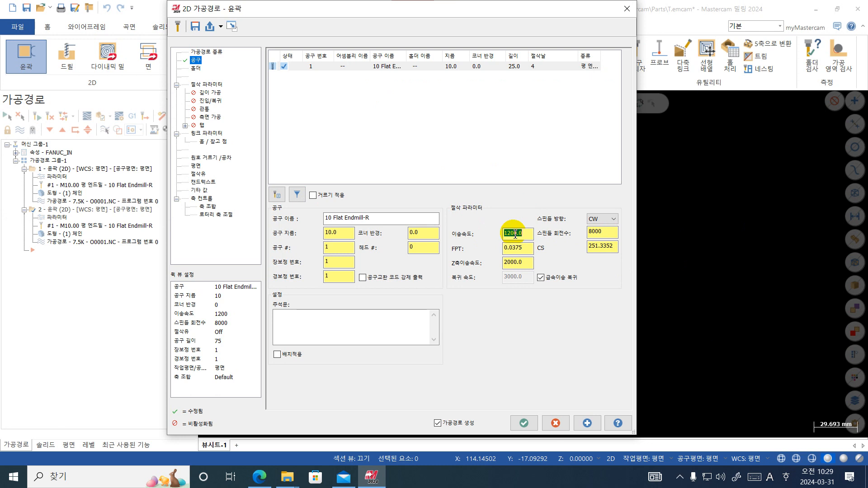
pyautogui.click(593, 232)
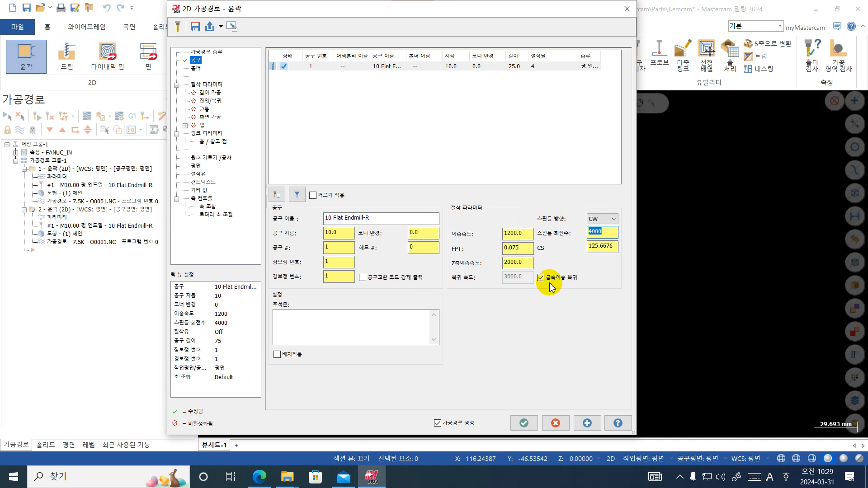
pyautogui.click(525, 423)
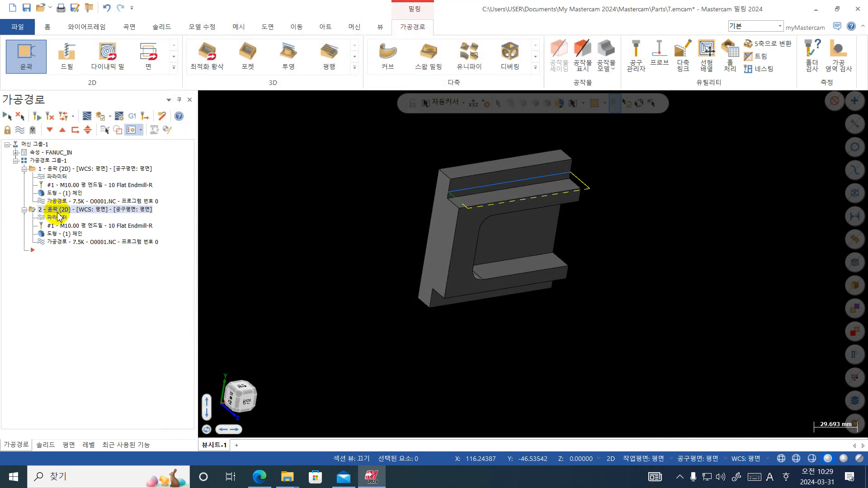
# Post the whole toolpath group with both contour toolpaths as O0001.NC, replacing the existing file, and open the code in CIMCO Edit
pyautogui.click(53, 169)
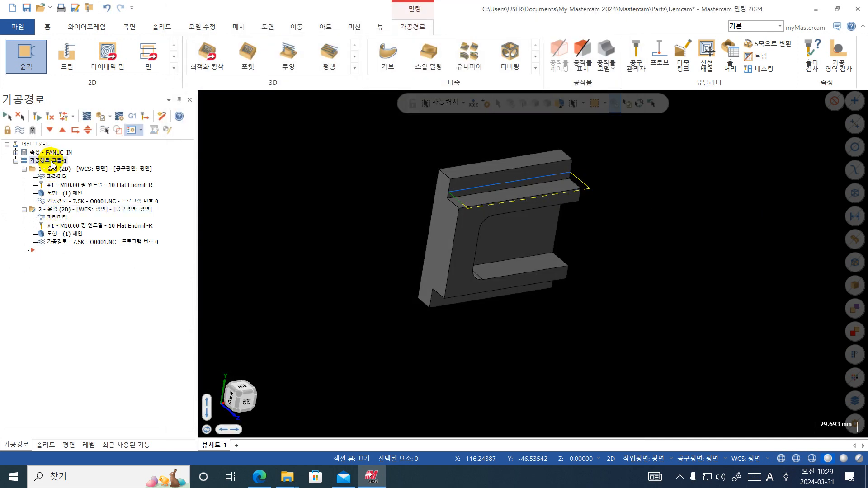
pyautogui.click(132, 116)
pyautogui.click(70, 330)
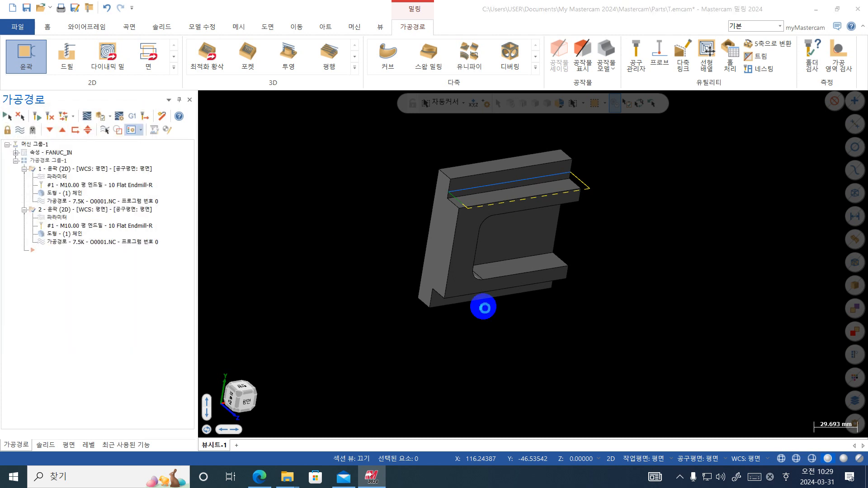
pyautogui.press('Return')
pyautogui.click(451, 239)
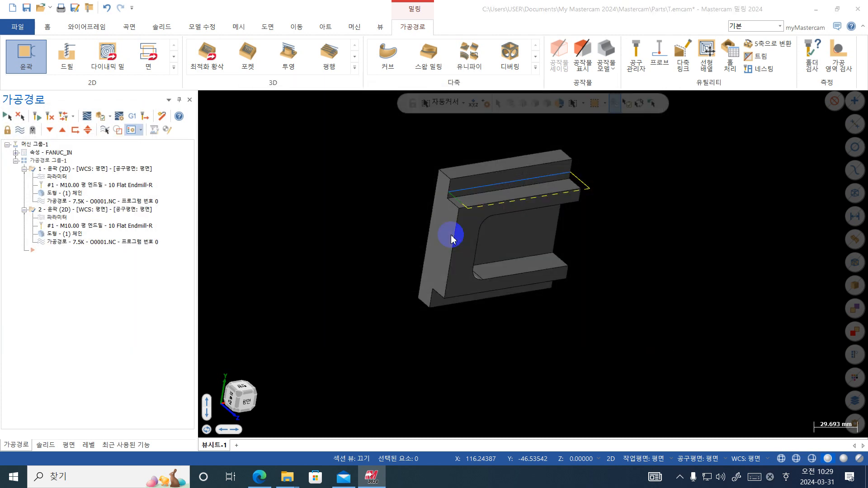
pyautogui.press('Return')
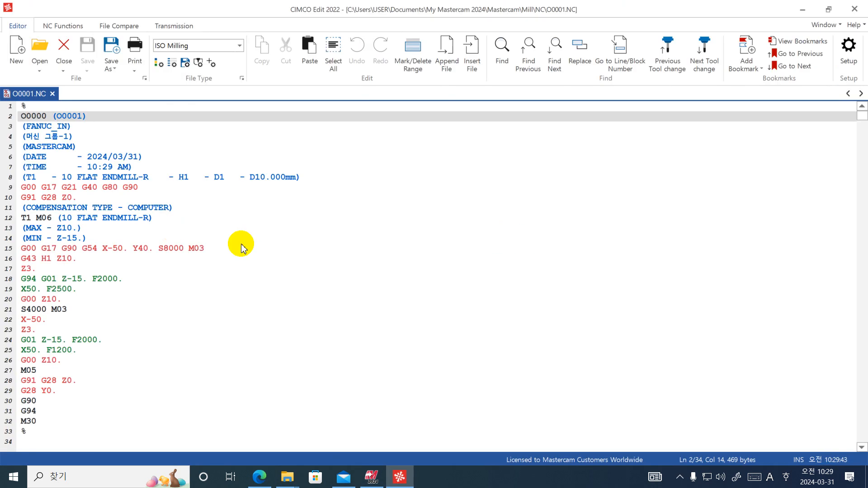
# Examine the spindle speed and feed values of the two contour cuts in the NC code, and close the editor
pyautogui.hotkey('ctrl', '1')
pyautogui.click(360, 299)
pyautogui.moveTo(339, 235)
pyautogui.mouseDown()
pyautogui.moveTo(373, 282)
pyautogui.moveTo(422, 229)
pyautogui.mouseUp()
pyautogui.moveTo(246, 283)
pyautogui.mouseDown()
pyautogui.moveTo(288, 287)
pyautogui.moveTo(302, 277)
pyautogui.mouseUp()
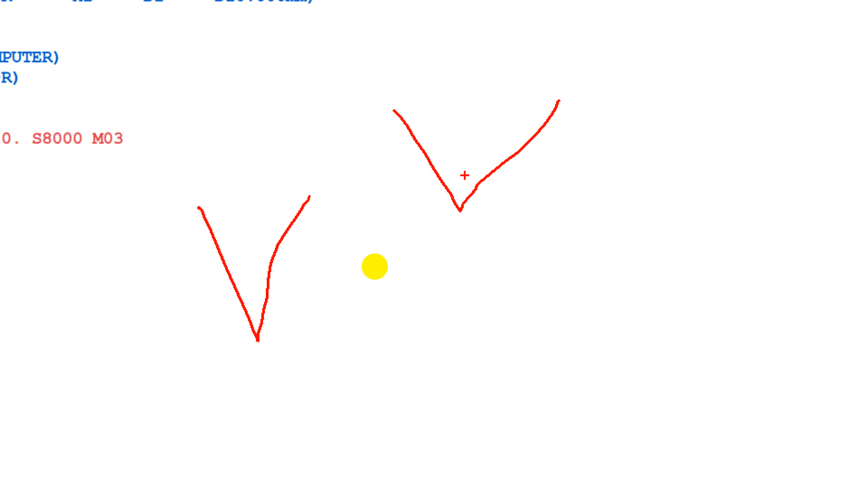
pyautogui.press('Escape')
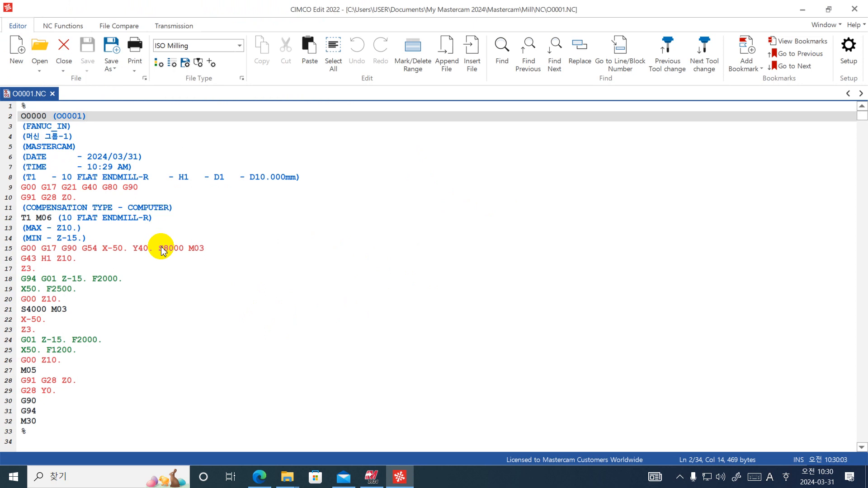
pyautogui.click(855, 9)
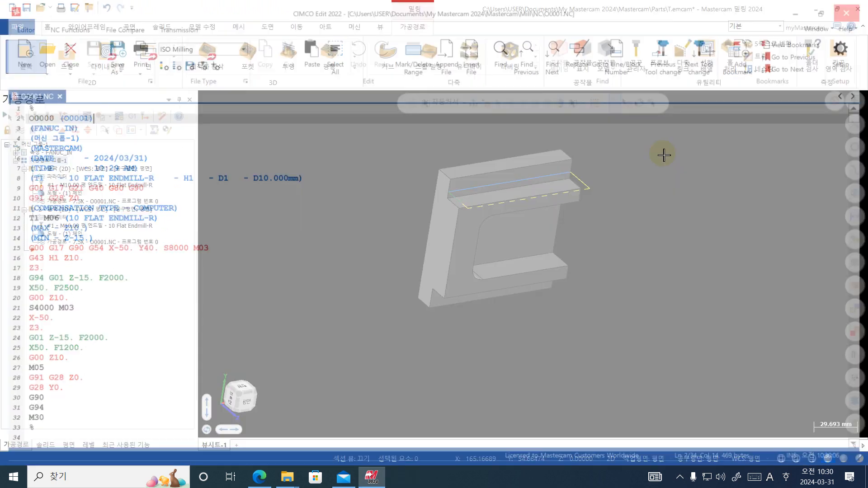
# Repost both contour toolpaths over the existing O0001.NC and reload the code in CIMCO Edit
pyautogui.click(119, 131)
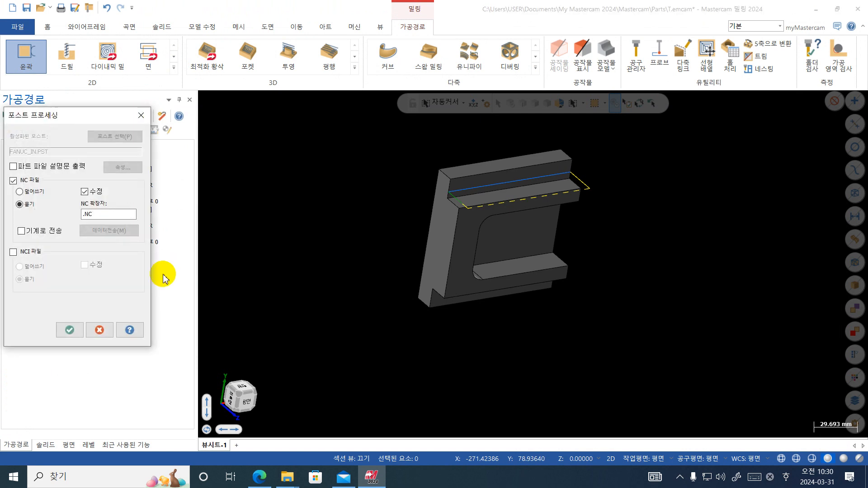
pyautogui.click(84, 329)
pyautogui.click(132, 129)
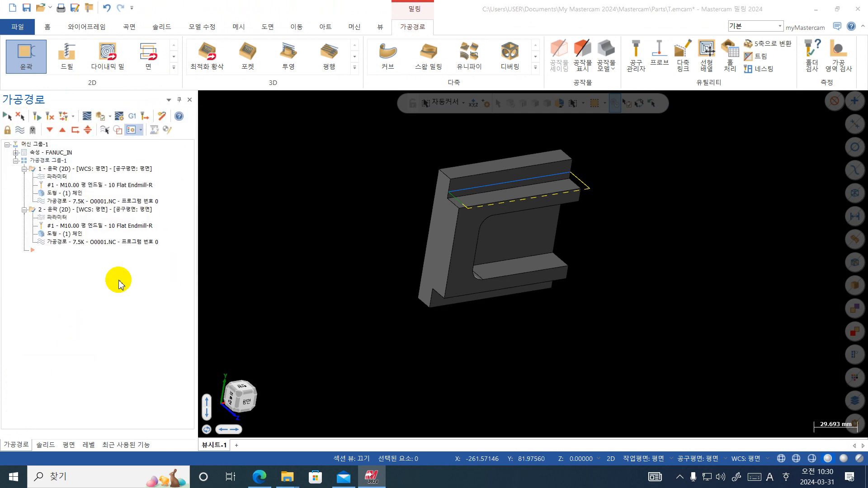
pyautogui.click(69, 326)
pyautogui.press('Return')
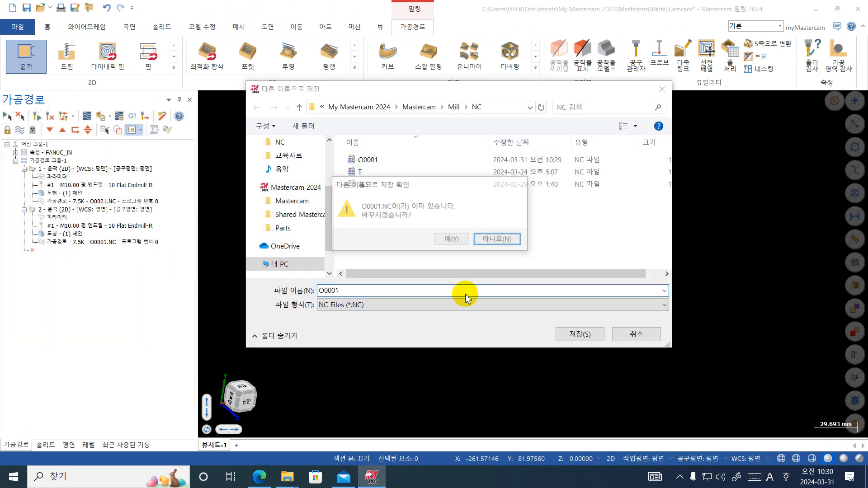
pyautogui.click(460, 242)
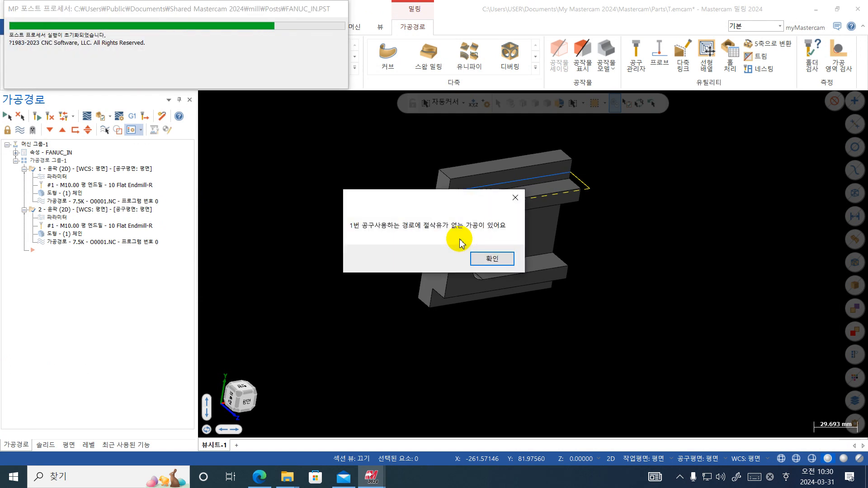
pyautogui.click(490, 258)
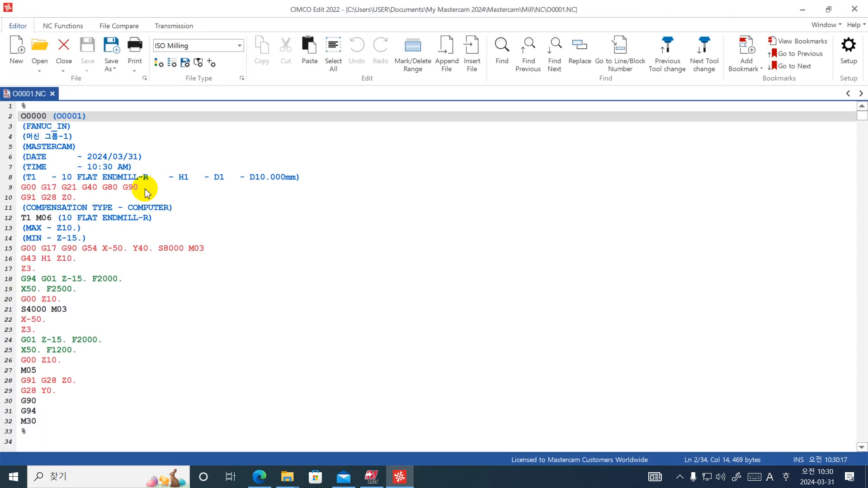
# Examine the S4000 M03 line between the two contour cuts in the NC code, and close the editor
pyautogui.click(81, 258)
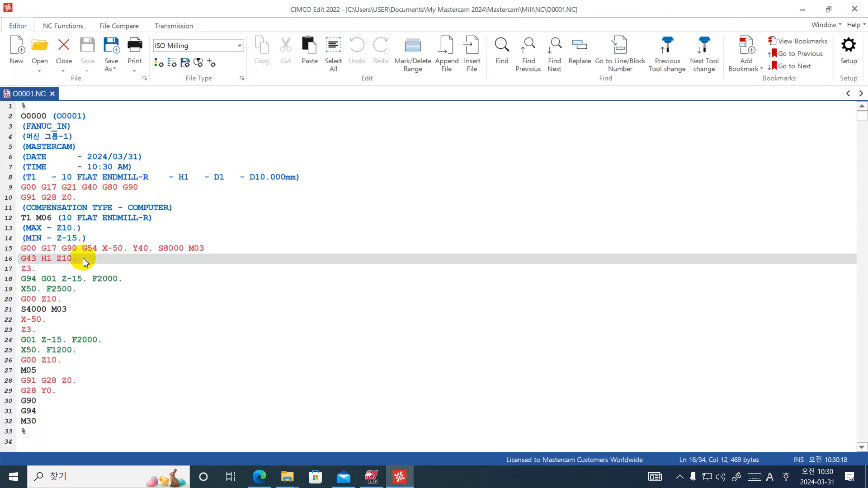
pyautogui.click(82, 311)
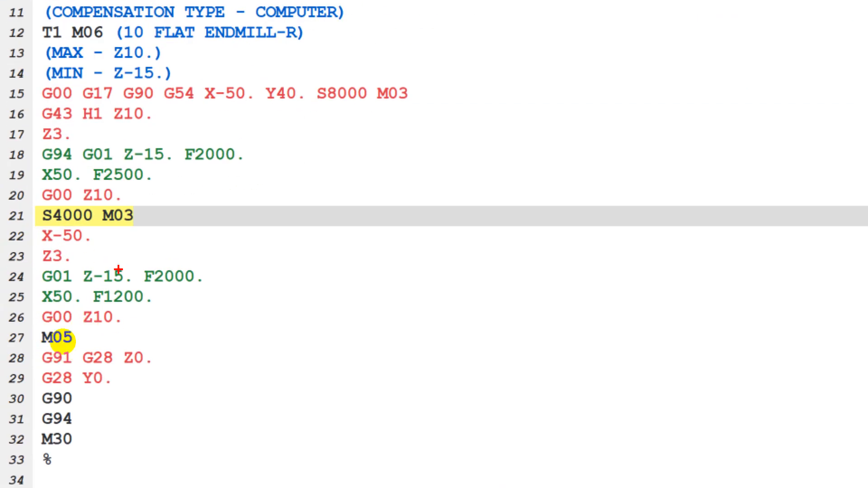
pyautogui.moveTo(82, 303)
pyautogui.mouseDown()
pyautogui.moveTo(151, 309)
pyautogui.moveTo(143, 280)
pyautogui.mouseUp()
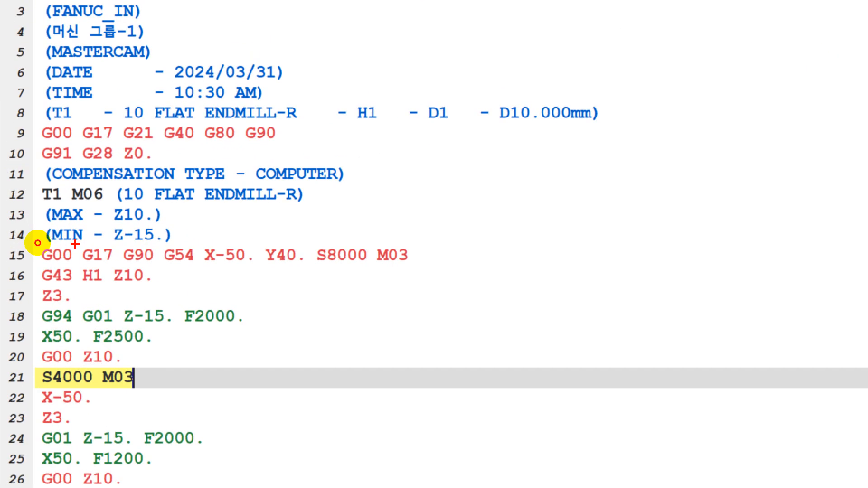
pyautogui.moveTo(24, 222)
pyautogui.mouseDown()
pyautogui.moveTo(88, 222)
pyautogui.moveTo(24, 252)
pyautogui.mouseUp()
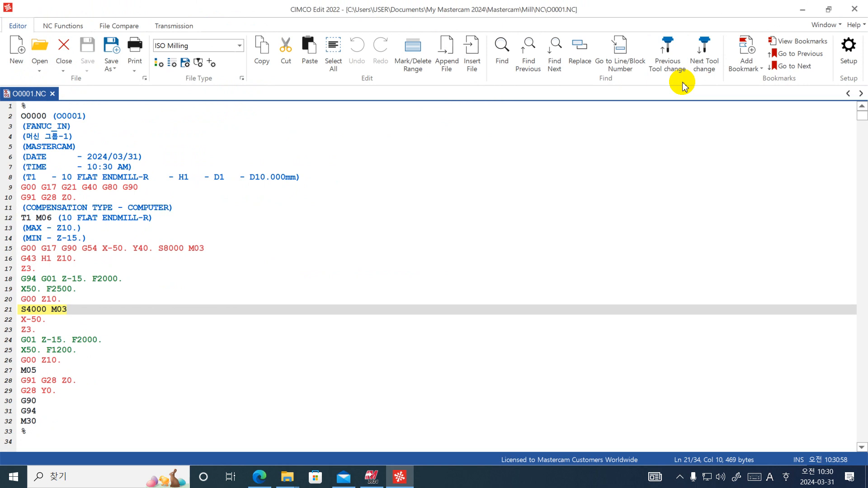
pyautogui.click(854, 9)
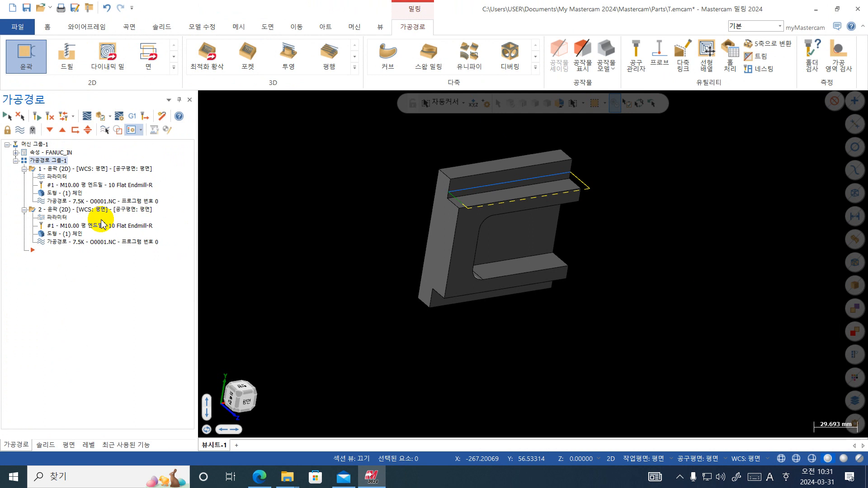
# Add the comment DP-15 to the tool settings of the second contour toolpath
pyautogui.click(58, 218)
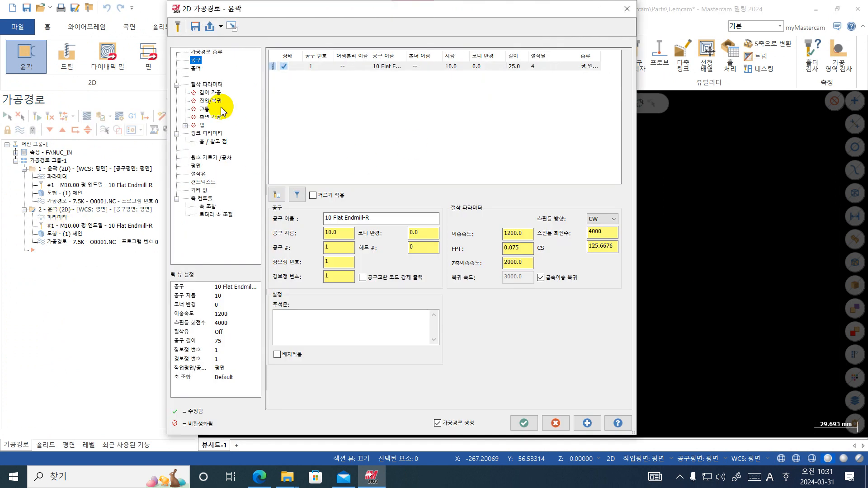
pyautogui.click(333, 317)
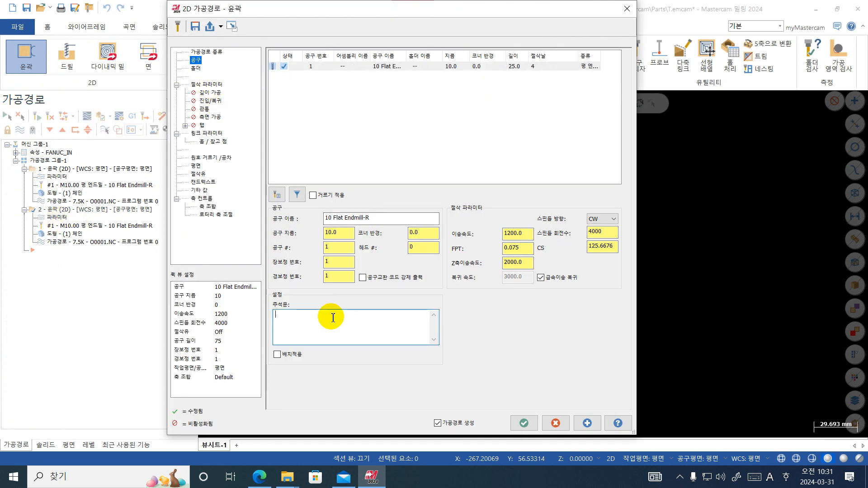
pyautogui.write('DP-15')
pyautogui.click(523, 423)
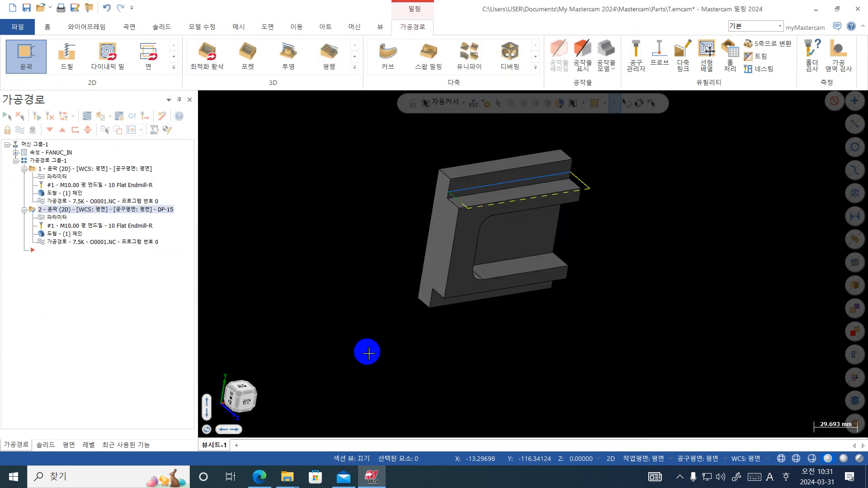
# Repost the toolpath group over O0001.NC, check the DP-15 comment in the code, and close the editor
pyautogui.click(132, 116)
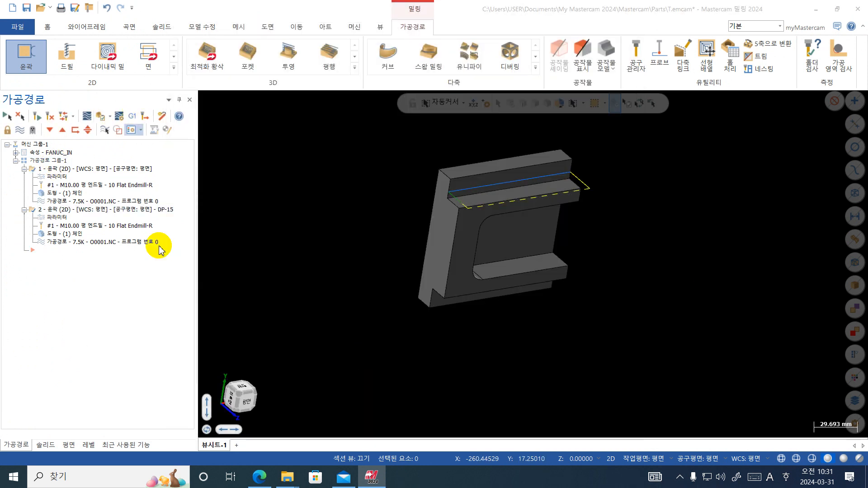
pyautogui.click(70, 329)
pyautogui.press('Return')
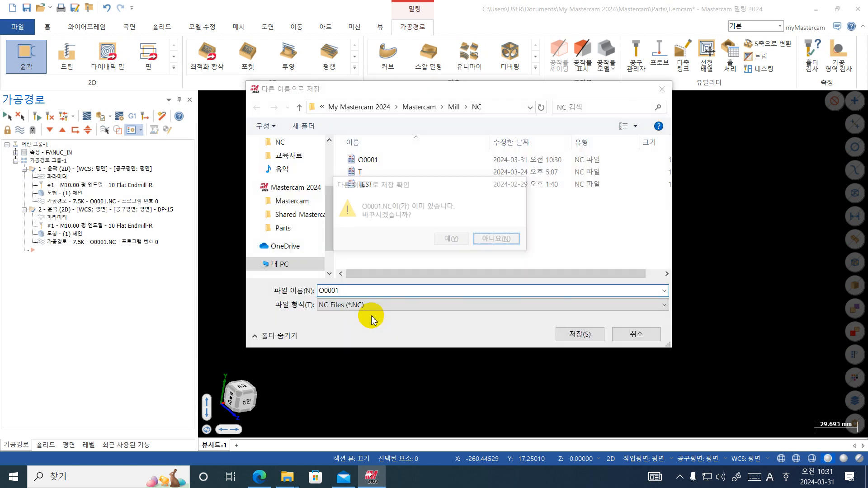
pyautogui.click(452, 239)
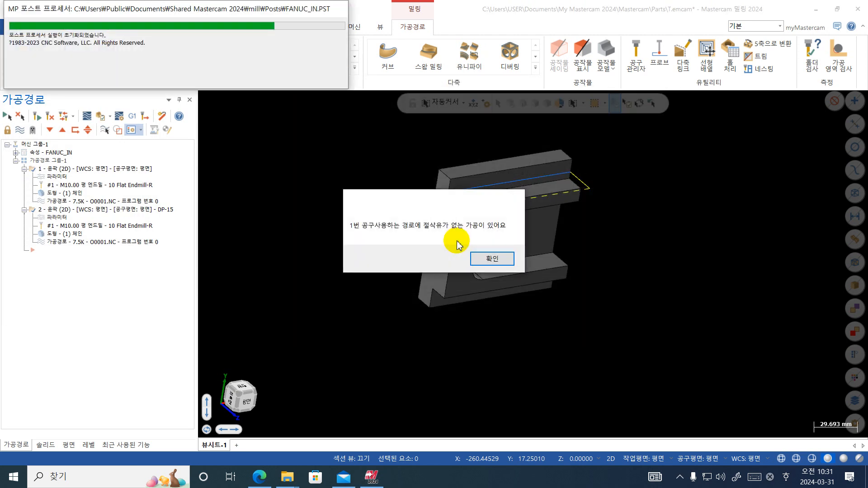
pyautogui.press('Return')
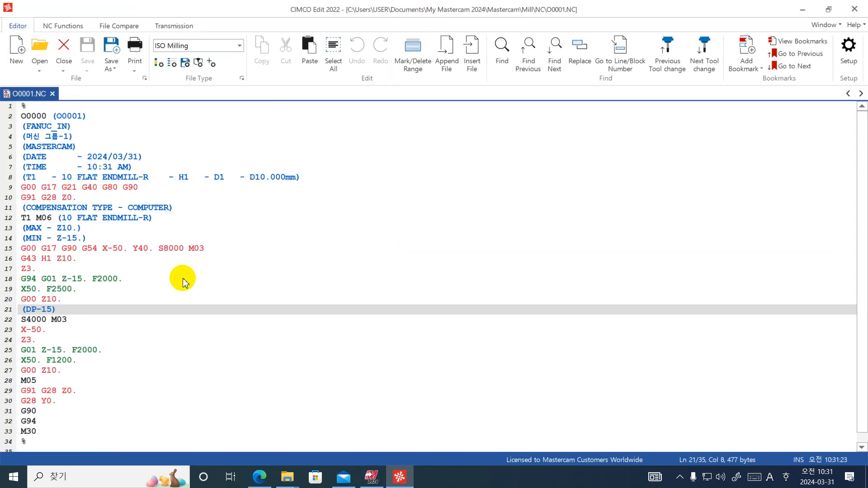
pyautogui.scroll(-1, 184, 282)
pyautogui.click(32, 298)
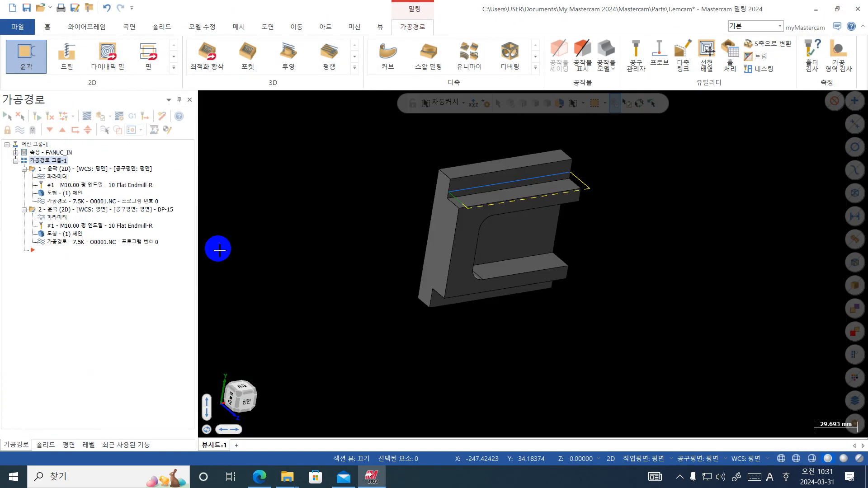
# Open the holder settings of the first contour toolpath and load the BT40-mm tool library
pyautogui.click(62, 178)
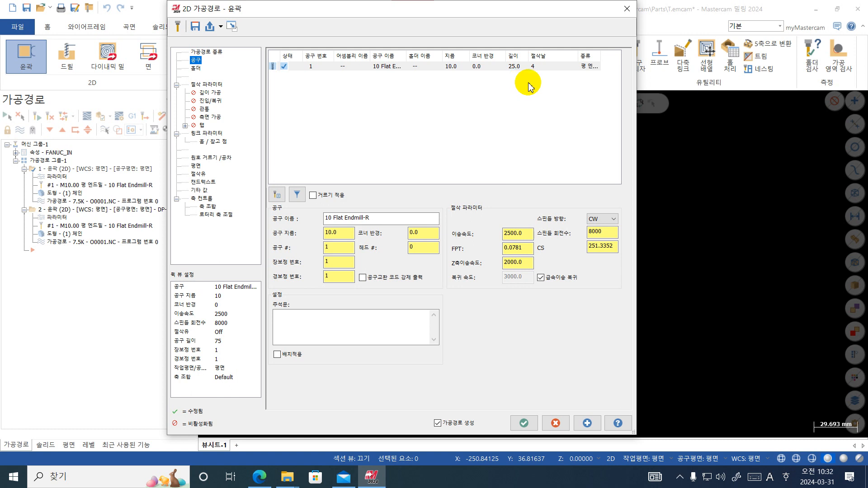
pyautogui.click(202, 69)
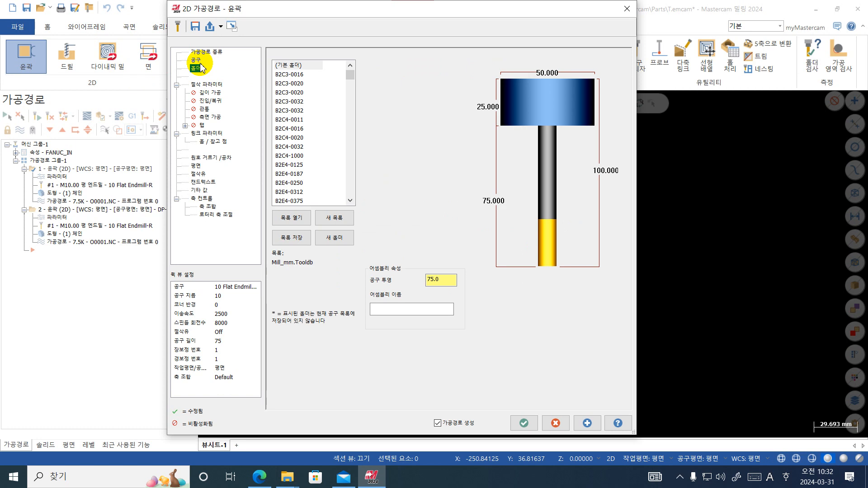
pyautogui.click(292, 218)
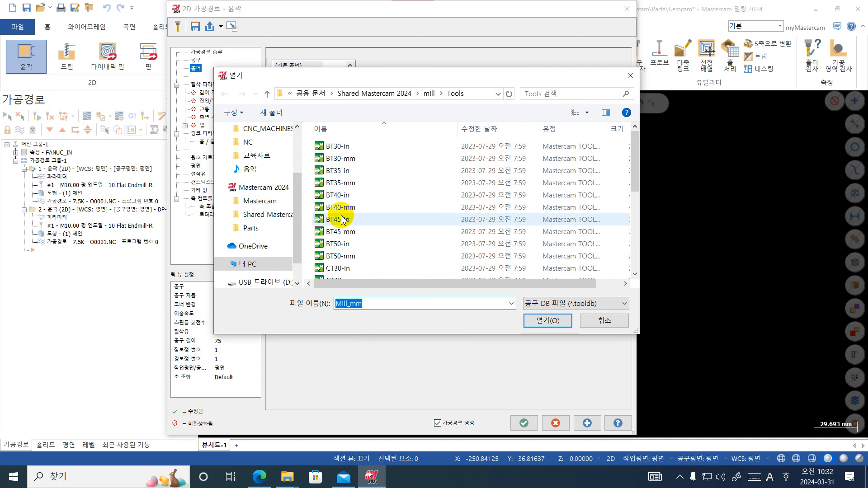
pyautogui.click(343, 208)
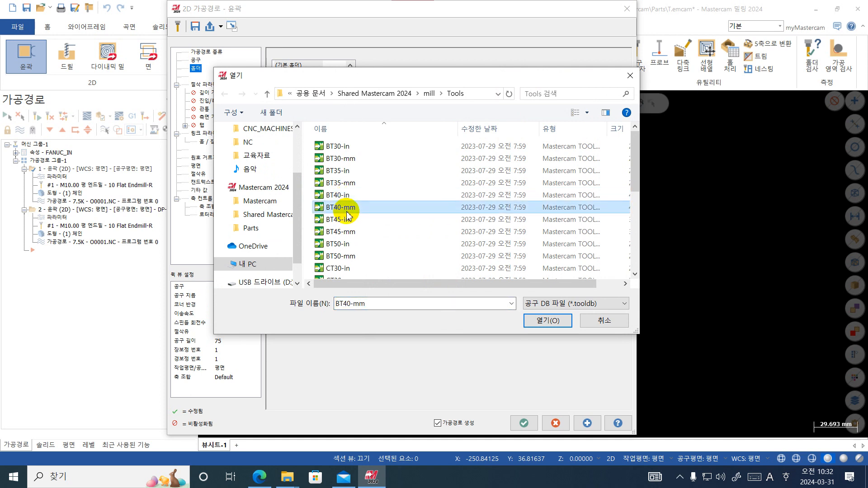
pyautogui.doubleClick(346, 212)
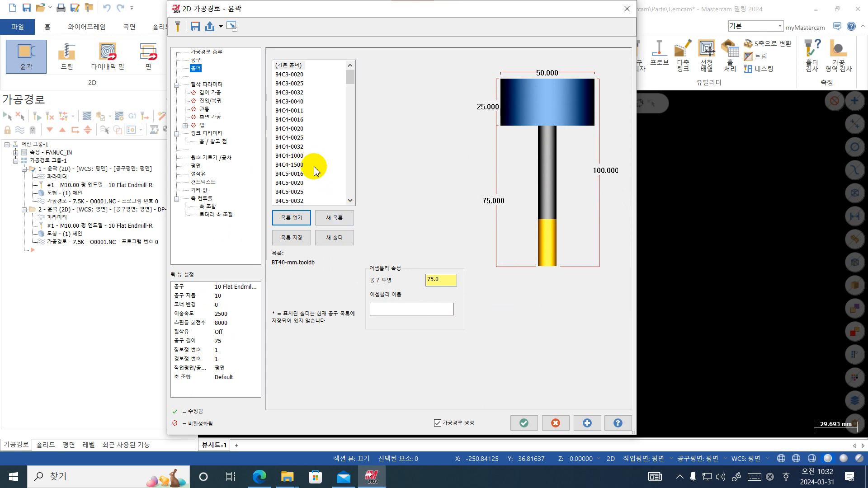
# Preview the B4C5-0020, B4C5-0016 and B4C4-0016 holders from the BT40-mm library, and choose the B4C4-0020 holder
pyautogui.scroll(-1, 311, 169)
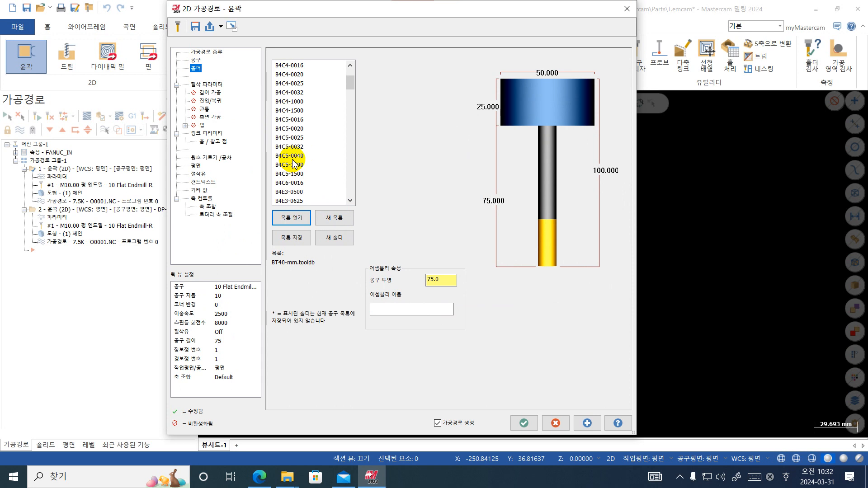
pyautogui.scroll(-1, 301, 125)
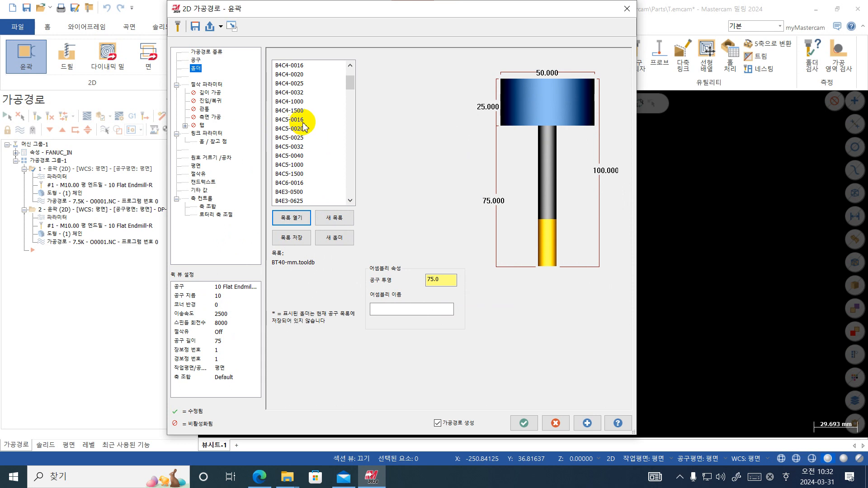
pyautogui.click(301, 130)
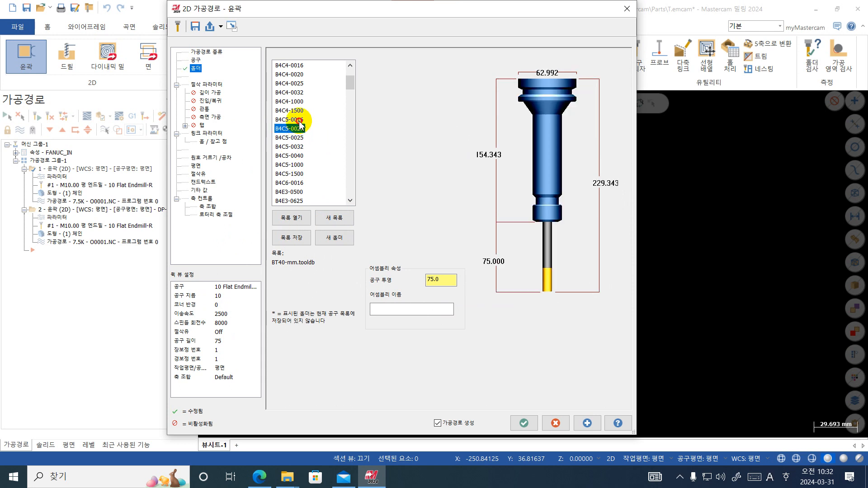
pyautogui.click(302, 120)
pyautogui.scroll(2, 304, 120)
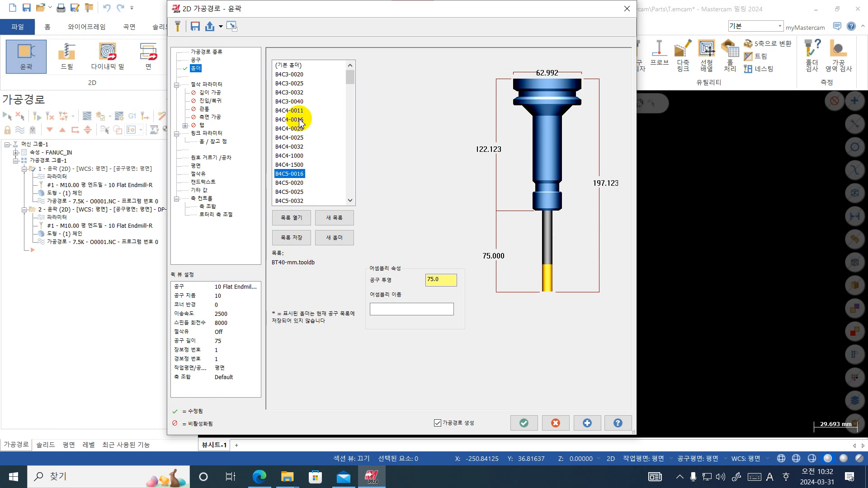
pyautogui.click(300, 120)
pyautogui.click(301, 130)
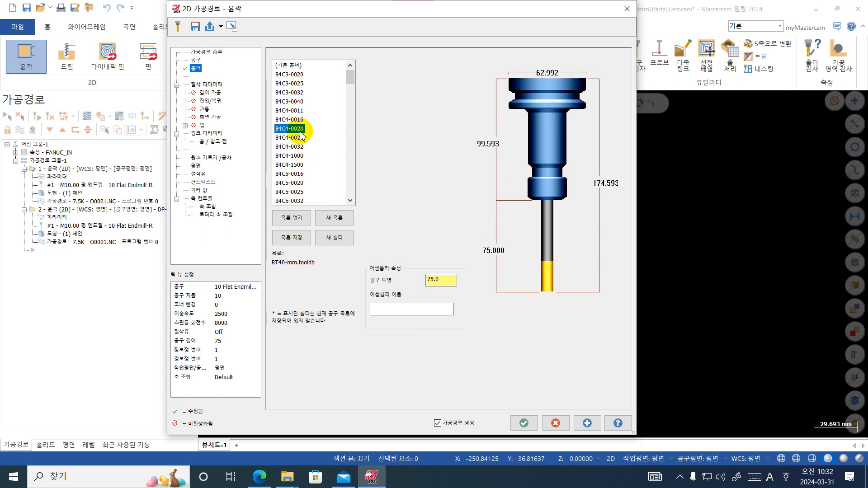
# Select the B4C4-0016 holder, inspect its segment geometry in the holder editor, and close the editor without changes
pyautogui.click(302, 120)
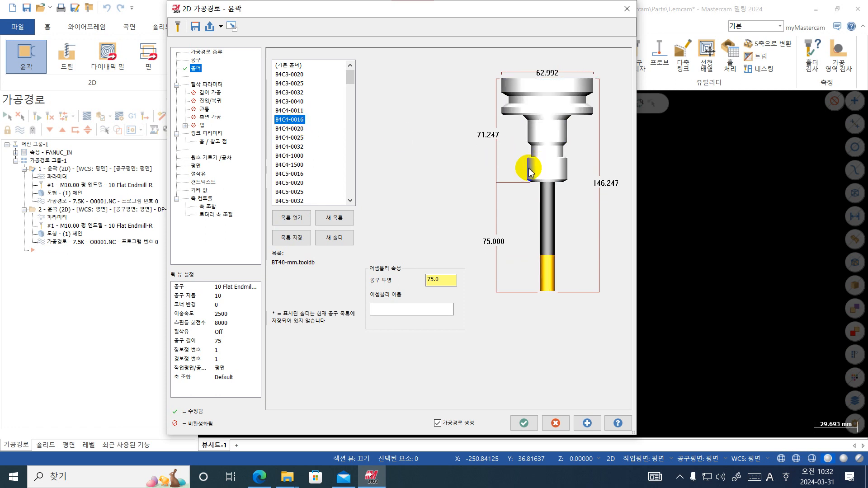
pyautogui.rightClick(543, 153)
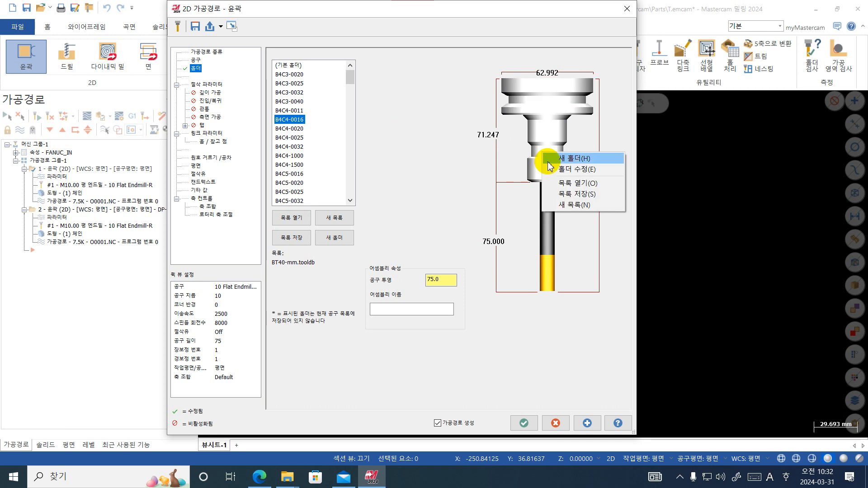
pyautogui.click(577, 170)
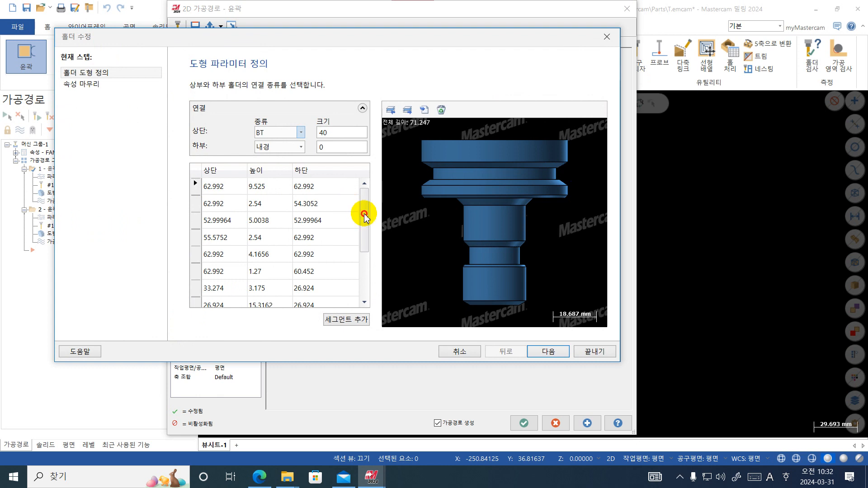
pyautogui.moveTo(364, 216); pyautogui.dragTo(374, 273)
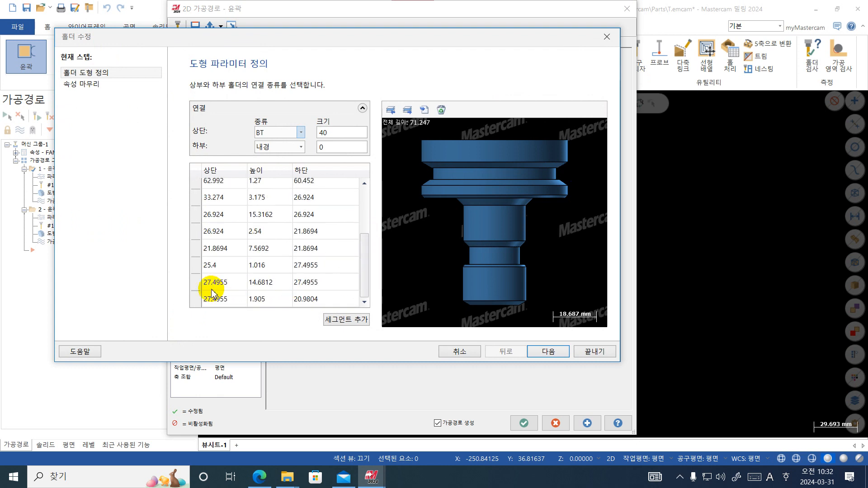
pyautogui.click(213, 288)
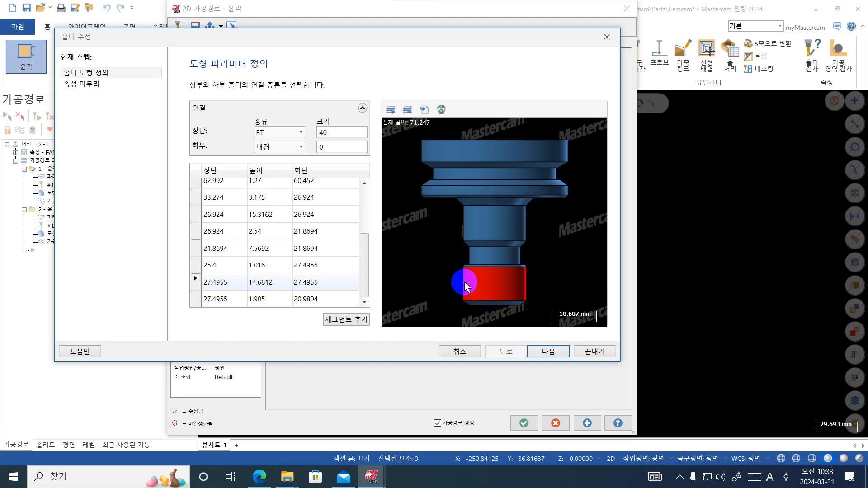
pyautogui.click(606, 36)
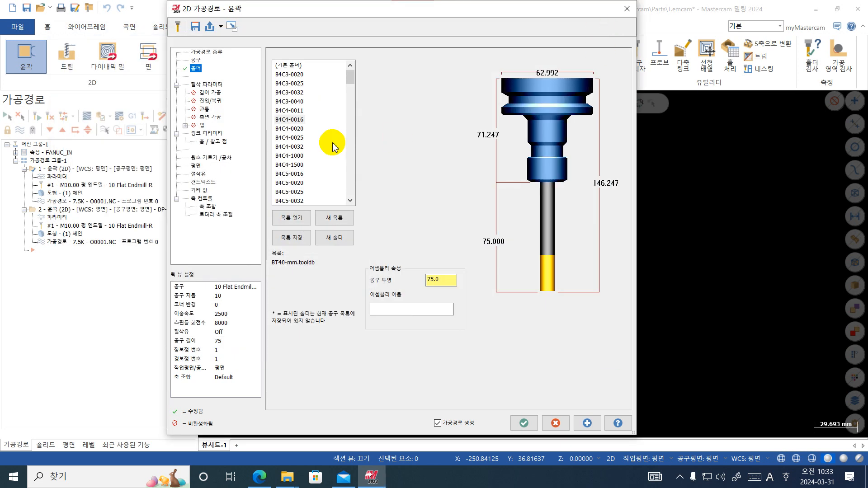
# Start defining a new holder and set the upper diameter of its first segment to 63
pyautogui.scroll(-4, 333, 145)
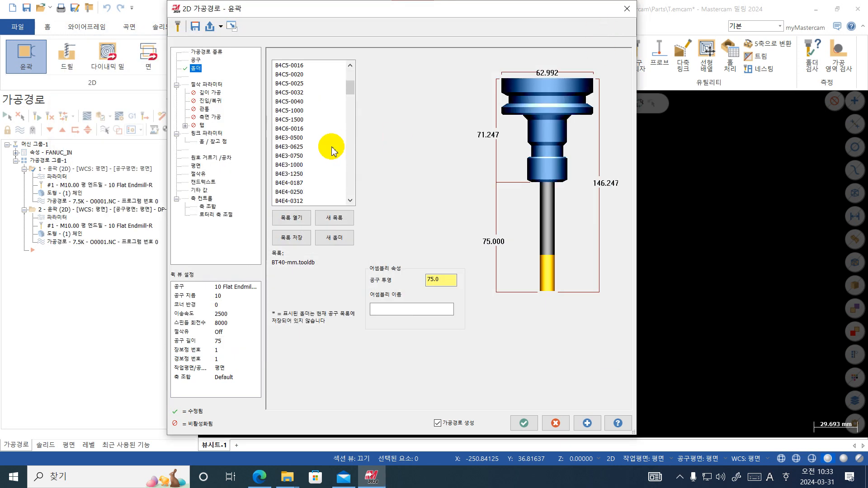
pyautogui.rightClick(495, 133)
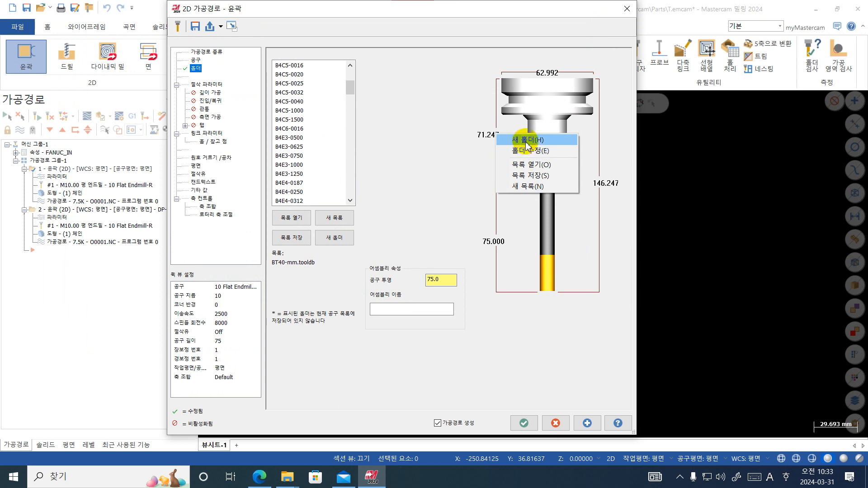
pyautogui.click(471, 136)
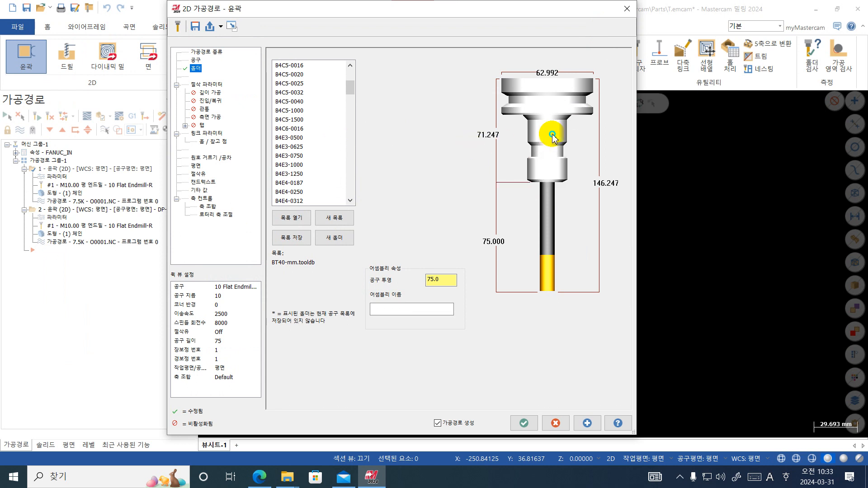
pyautogui.rightClick(552, 134)
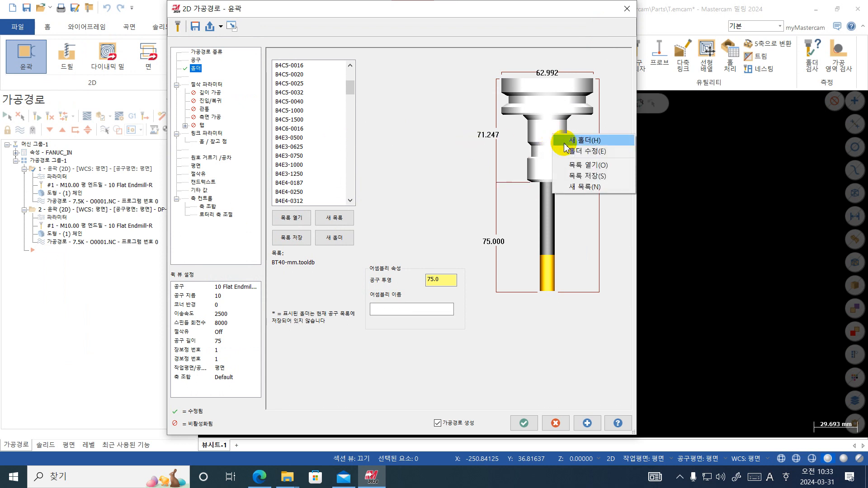
pyautogui.click(560, 143)
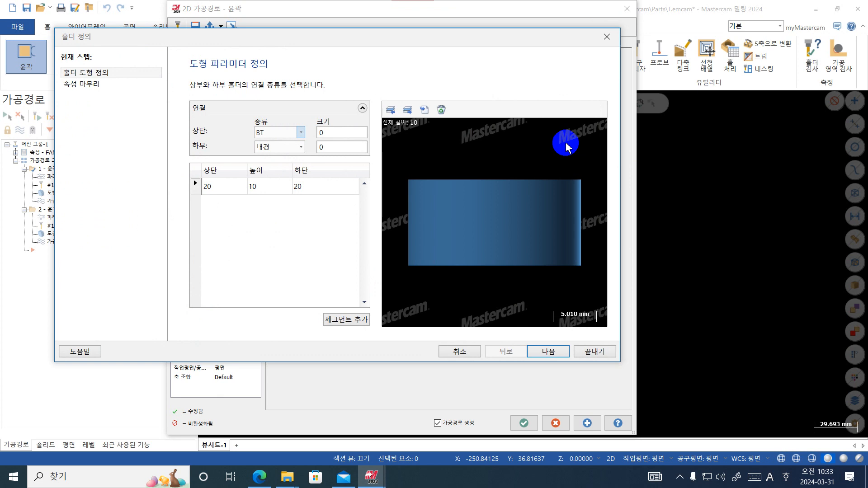
pyautogui.click(223, 187)
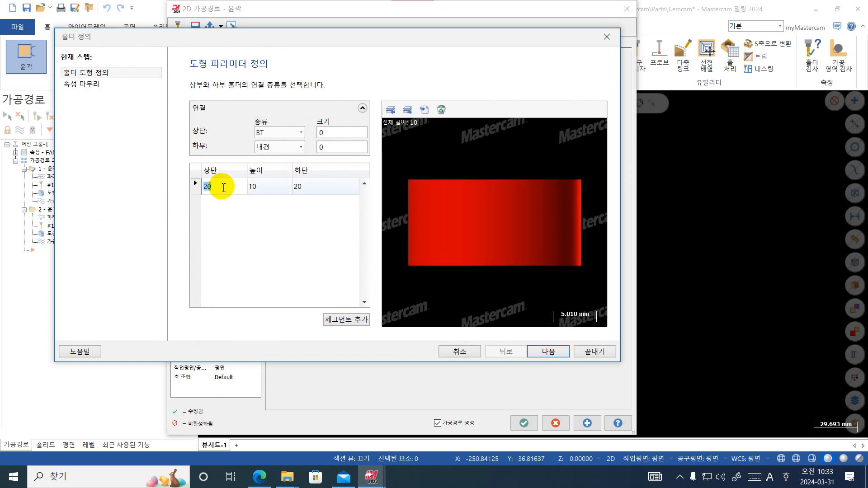
pyautogui.click(272, 190)
pyautogui.click(212, 191)
pyautogui.write('63')
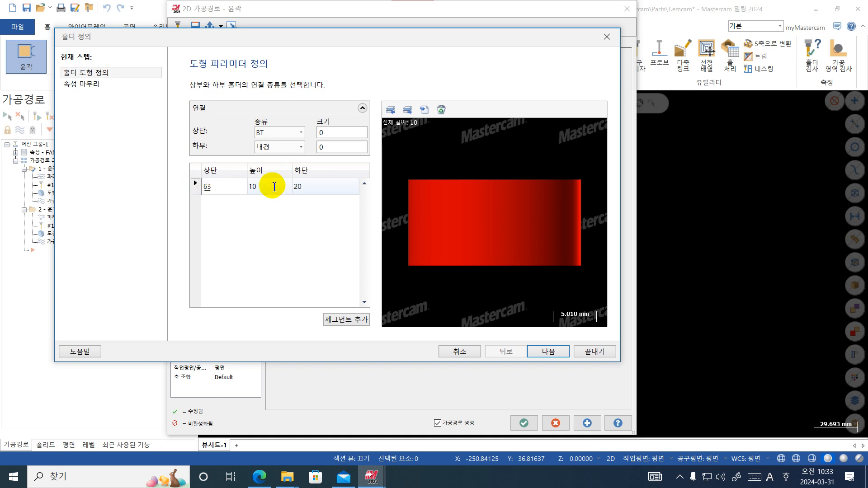
# Set the first holder segment's height to 40 and its lower diameter to 63
pyautogui.click(273, 187)
pyautogui.click(272, 189)
pyautogui.write('40')
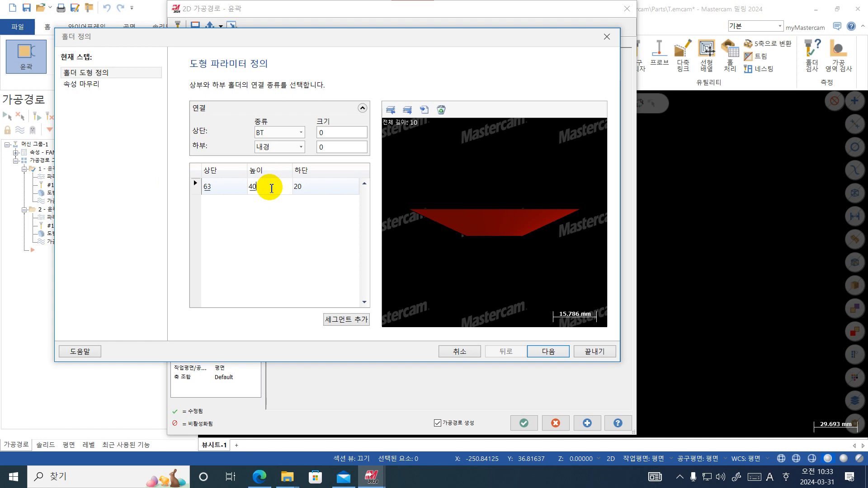
pyautogui.click(318, 187)
pyautogui.click(317, 187)
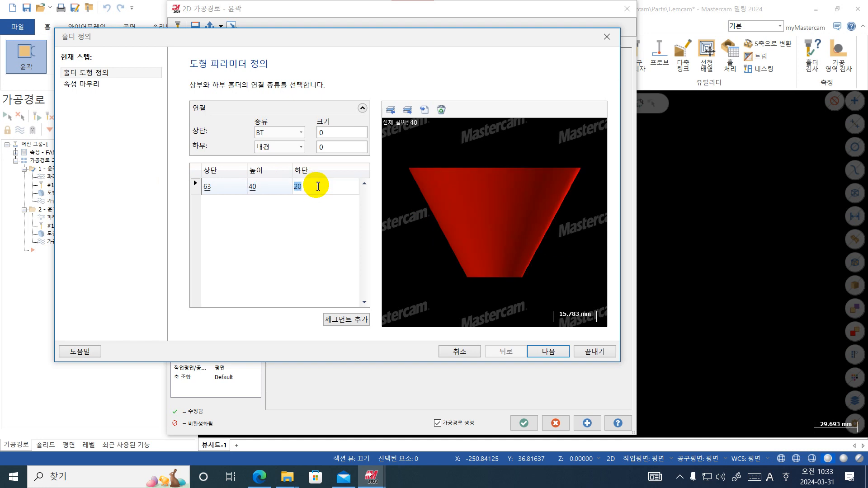
pyautogui.write('63')
pyautogui.press('Return')
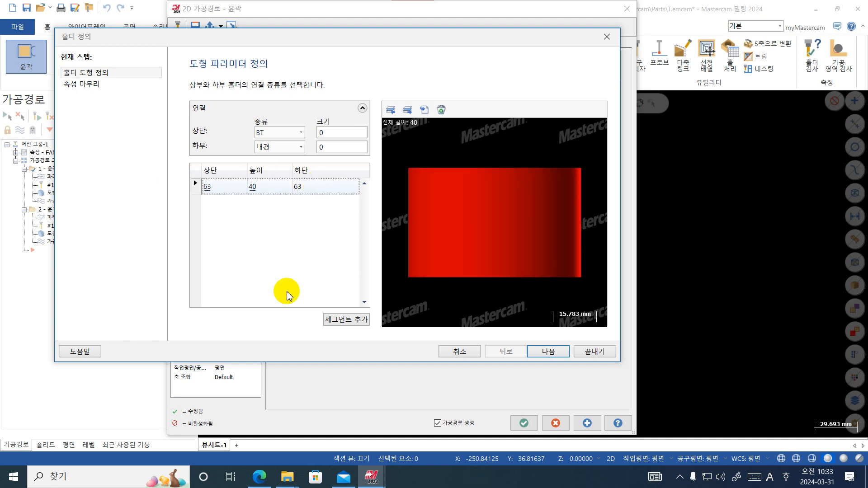
# Set the first holder segment's height to 30
pyautogui.click(266, 190)
pyautogui.write('30')
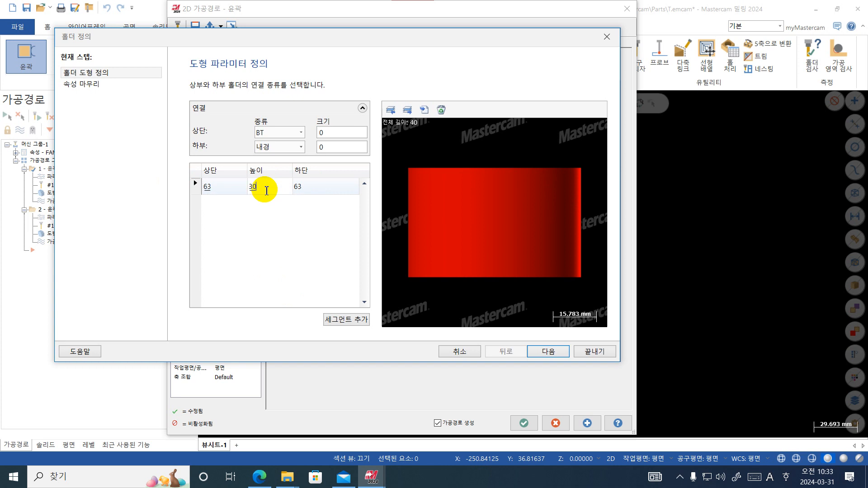
pyautogui.press('Return')
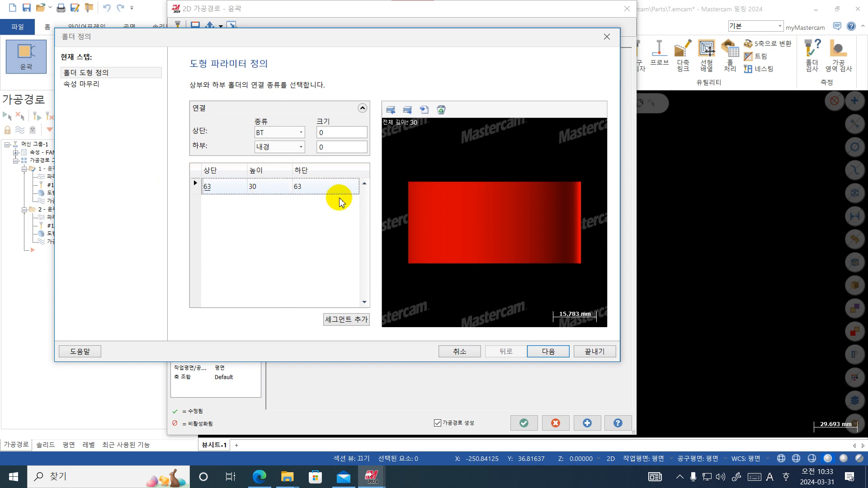
# Insert a segment below the first one and give it an upper diameter of 28
pyautogui.rightClick(249, 207)
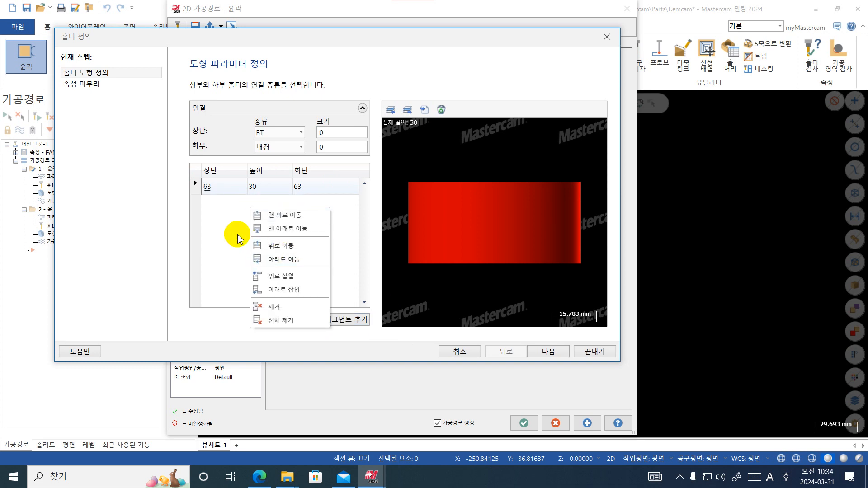
pyautogui.click(345, 279)
pyautogui.rightClick(224, 214)
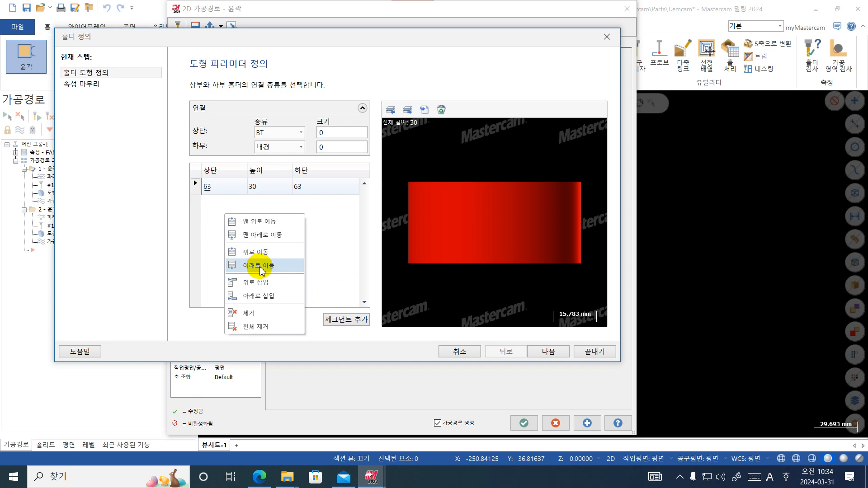
pyautogui.click(262, 298)
pyautogui.click(229, 202)
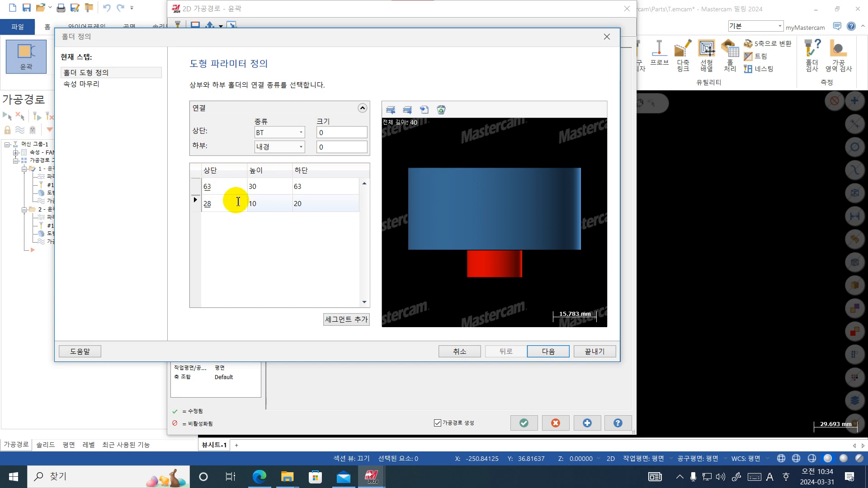
# Try a height of 50 for the second segment, settle on 60, and set its lower diameter to 28
pyautogui.click(263, 205)
pyautogui.write('50')
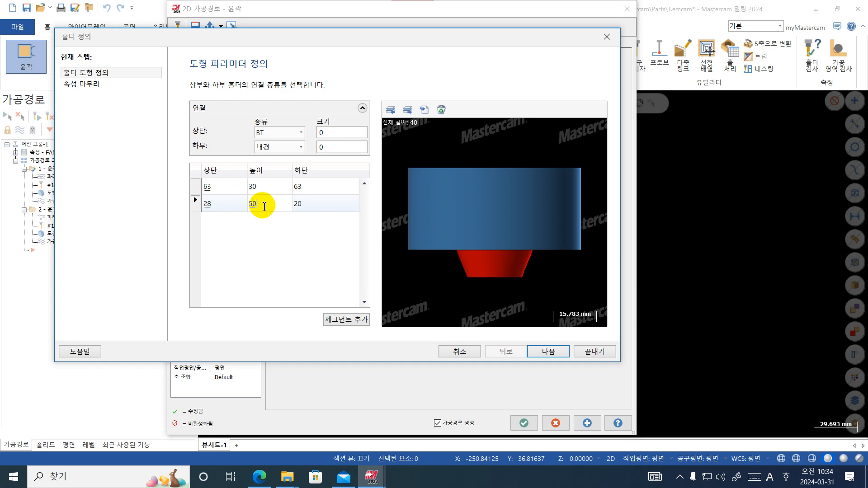
pyautogui.press('Return')
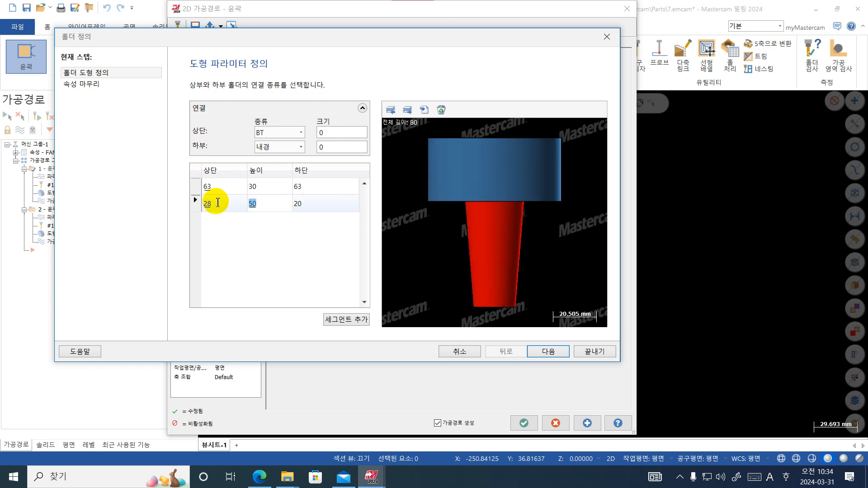
pyautogui.write('60')
pyautogui.click(315, 205)
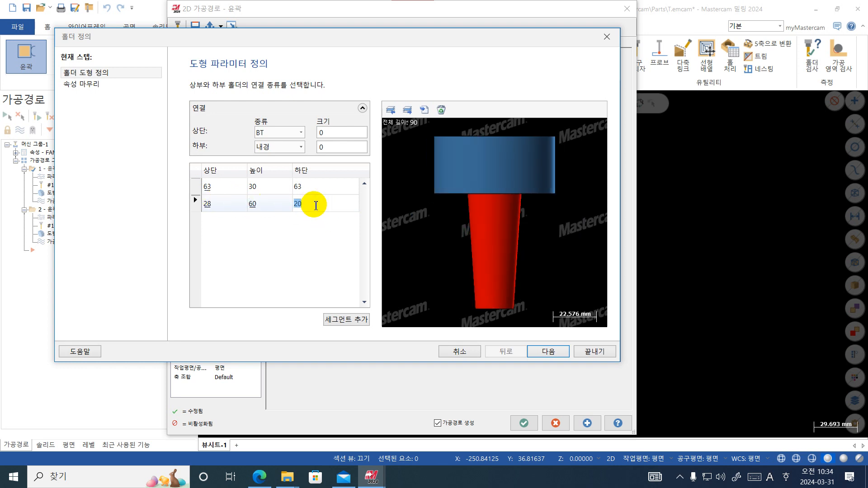
pyautogui.write('28')
pyautogui.click(323, 190)
pyautogui.click(319, 205)
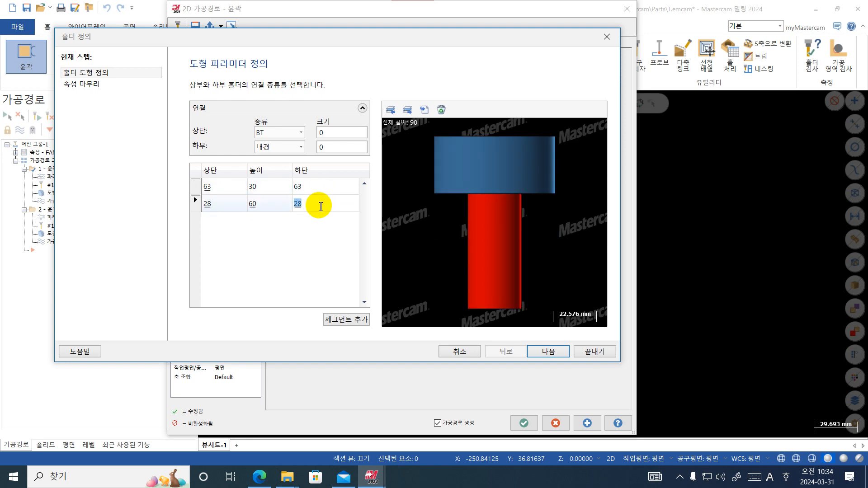
# Add a third segment with an upper diameter of 28, a height of 1 and a lower diameter of 27
pyautogui.click(342, 321)
pyautogui.click(223, 221)
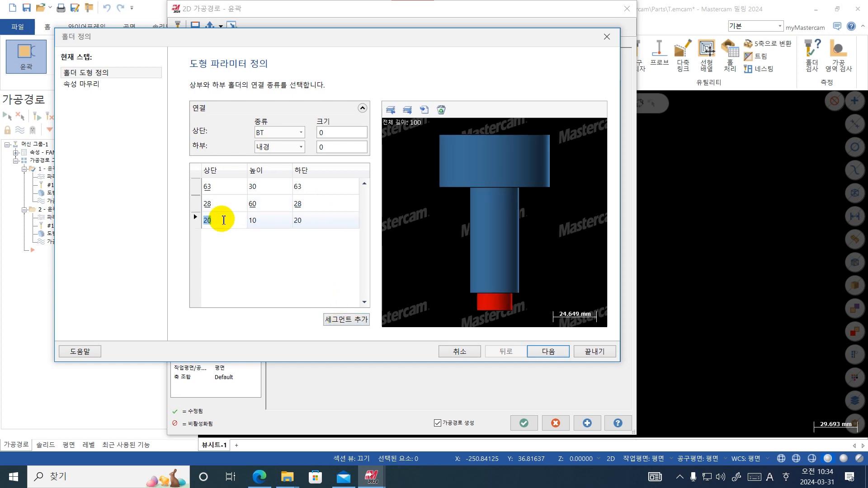
pyautogui.write('28')
pyautogui.press('Return')
pyautogui.click(254, 222)
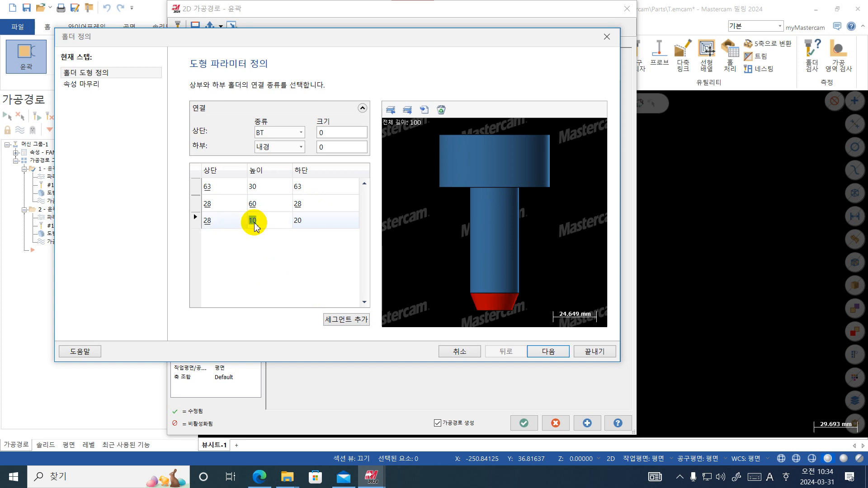
pyautogui.write('1')
pyautogui.click(303, 222)
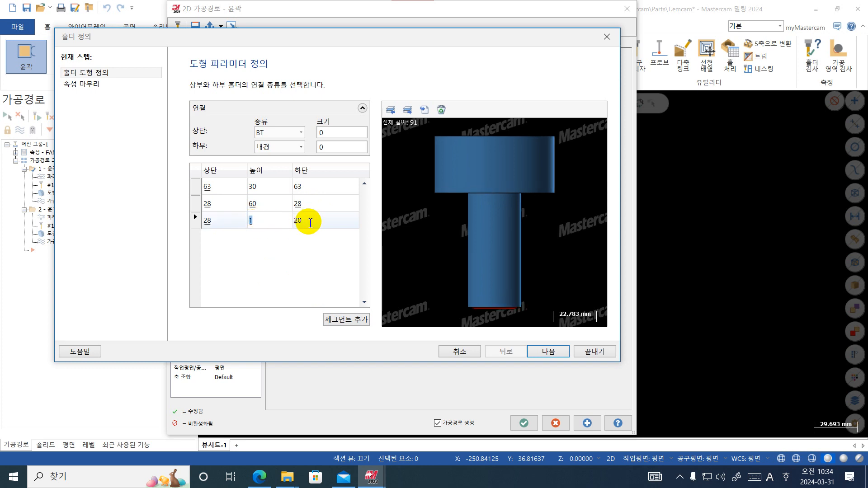
pyautogui.write('27')
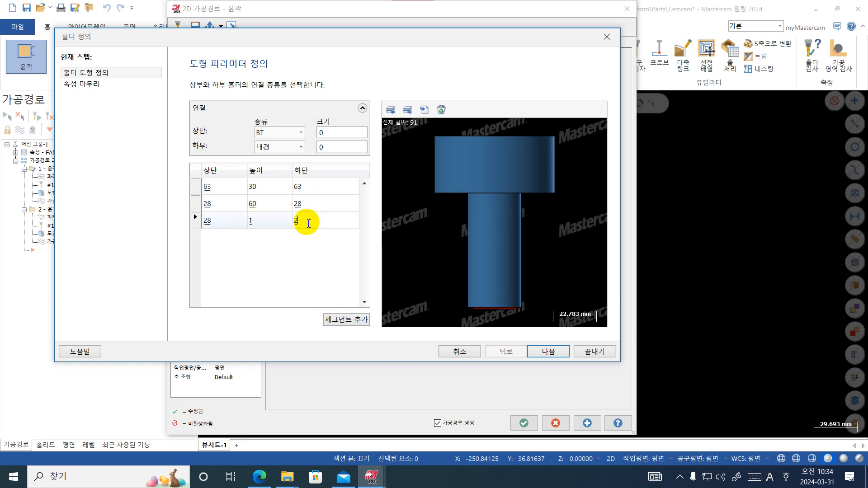
pyautogui.click(325, 199)
# Inspect the small chamfer at the holder's lower end in the preview and finish the new holder definition
pyautogui.scroll(-5, 479, 321)
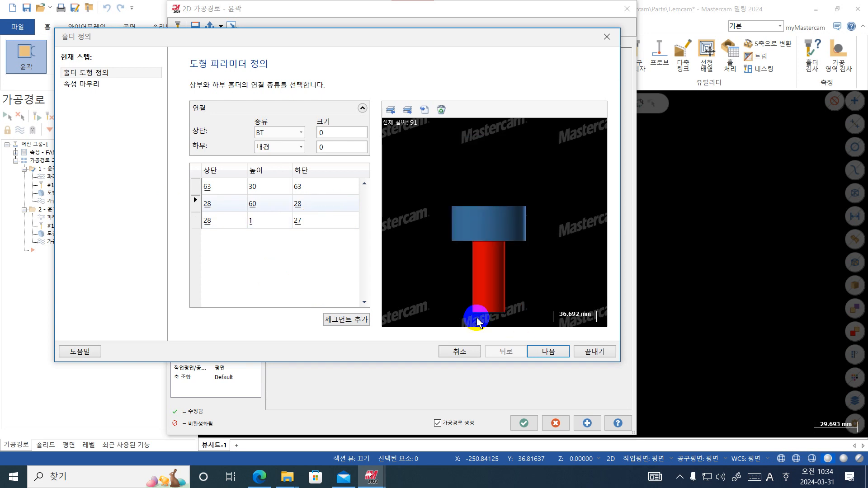
pyautogui.scroll(9, 474, 314)
pyautogui.scroll(-5, 452, 222)
pyautogui.scroll(6, 486, 280)
pyautogui.scroll(2, 468, 304)
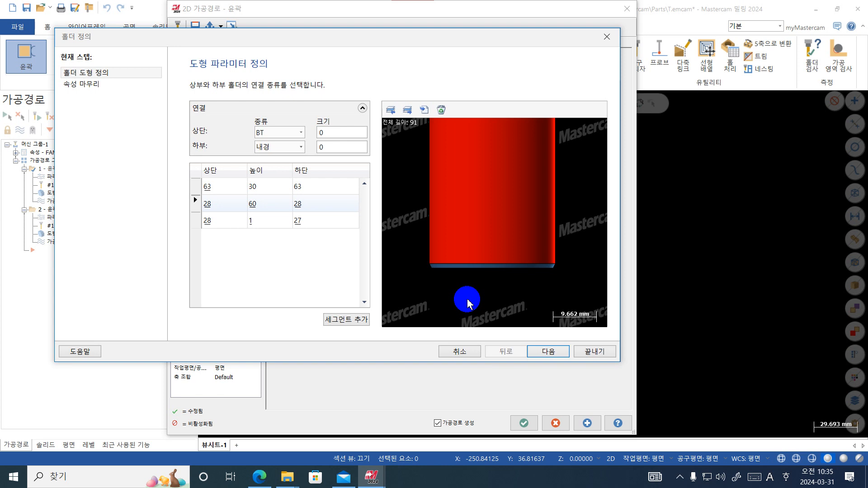
pyautogui.scroll(-5, 393, 252)
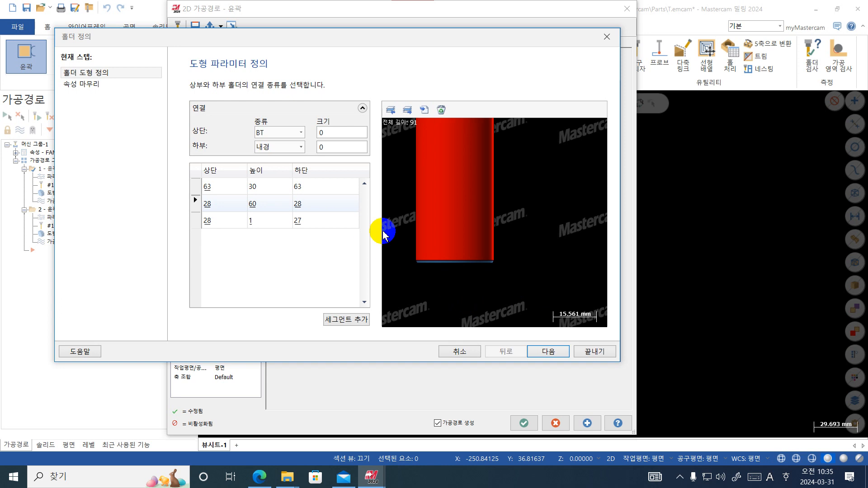
pyautogui.click(603, 352)
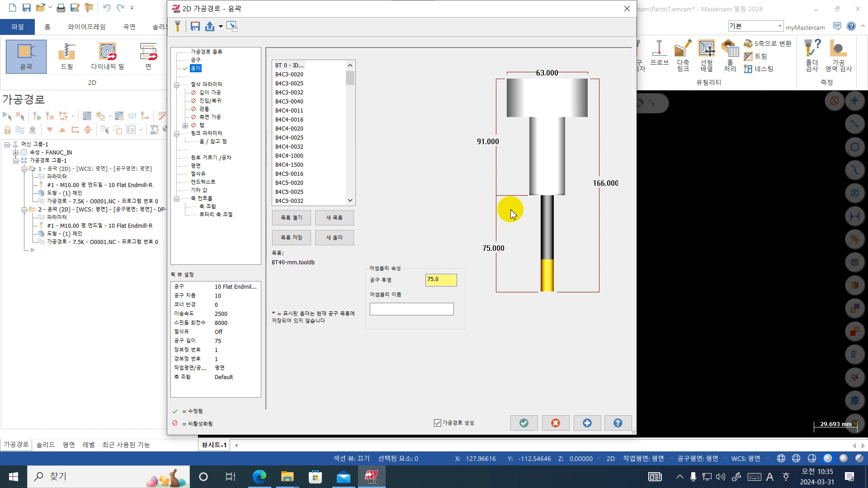
# Set the tool projection from the new holder to 40
pyautogui.click(443, 280)
pyautogui.moveTo(443, 284); pyautogui.dragTo(401, 286)
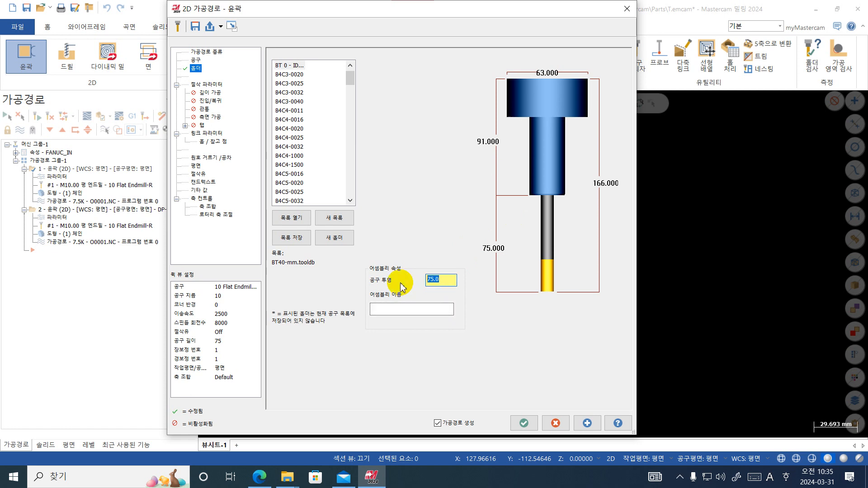
pyautogui.write('40')
pyautogui.press('Return')
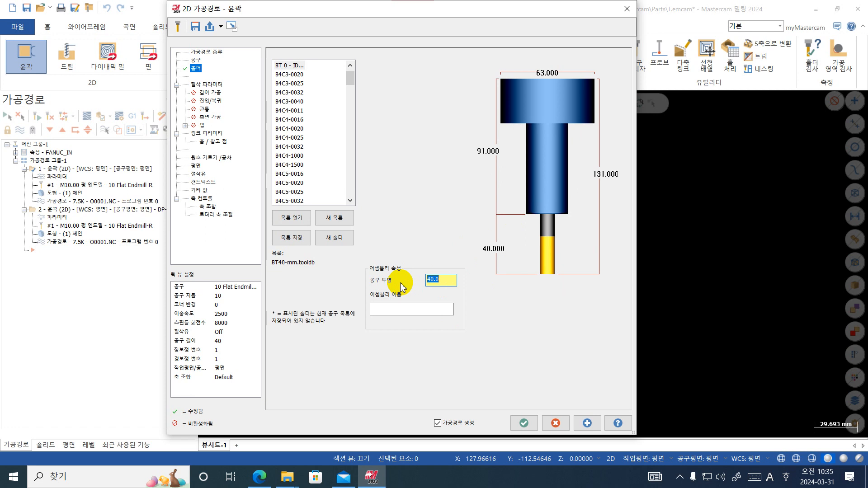
# Update the changed tool assembly in all operations that use it, and show the contour's linking parameters
pyautogui.click(194, 86)
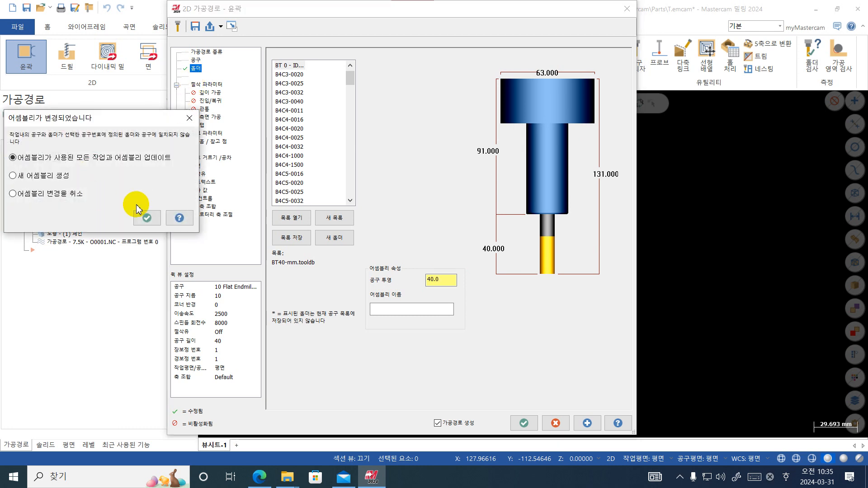
pyautogui.click(146, 217)
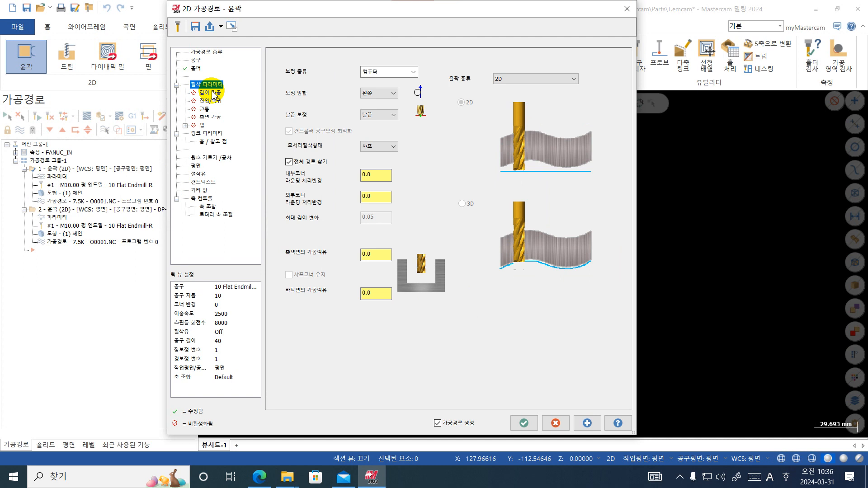
pyautogui.click(212, 133)
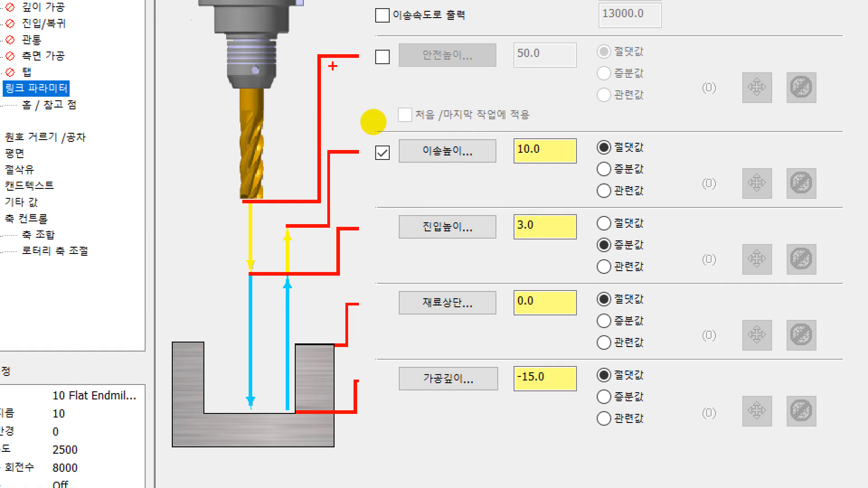
pyautogui.moveTo(448, 66)
pyautogui.mouseDown()
pyautogui.moveTo(469, 48)
pyautogui.moveTo(460, 76)
pyautogui.mouseUp()
pyautogui.moveTo(507, 163)
pyautogui.mouseDown()
pyautogui.moveTo(479, 191)
pyautogui.moveTo(496, 154)
pyautogui.moveTo(477, 267)
pyautogui.mouseUp()
pyautogui.press('Escape')
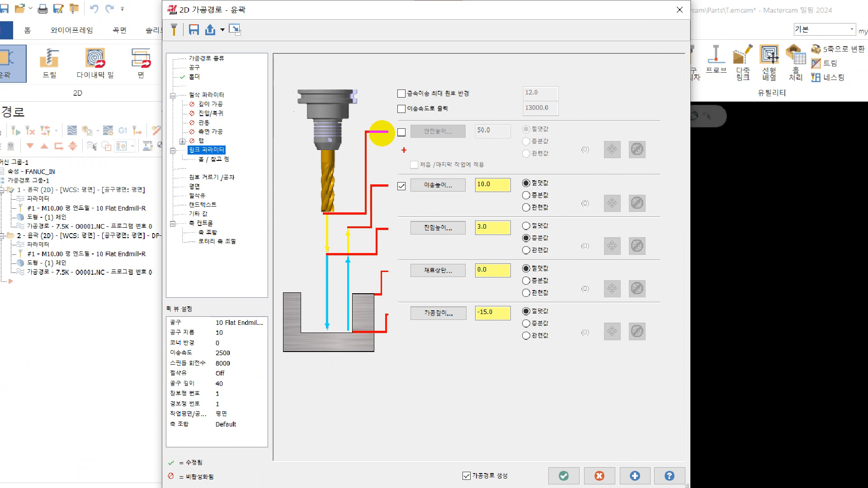
pyautogui.moveTo(466, 115)
pyautogui.mouseDown()
pyautogui.moveTo(474, 142)
pyautogui.moveTo(395, 148)
pyautogui.moveTo(458, 120)
pyautogui.mouseUp()
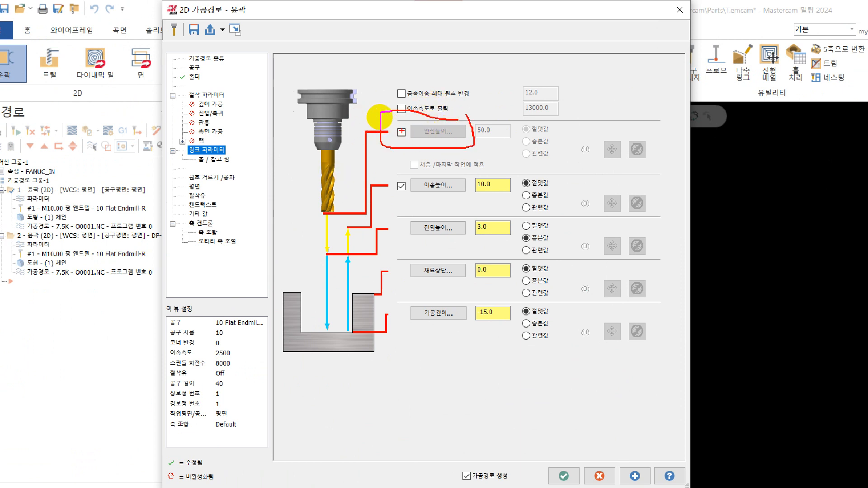
pyautogui.moveTo(318, 147)
pyautogui.mouseDown()
pyautogui.moveTo(326, 211)
pyautogui.moveTo(338, 148)
pyautogui.mouseUp()
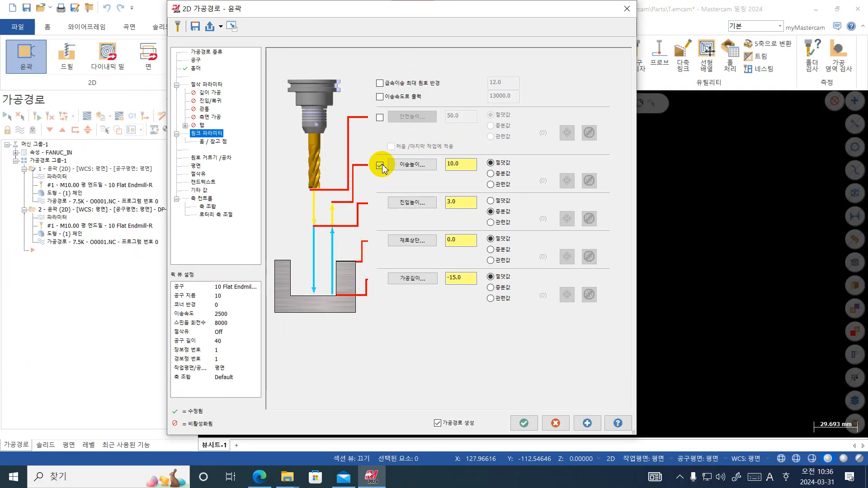
# Disable the retract height (이송높이) and enable the clearance height (안전높이) at an absolute value of 50
pyautogui.click(380, 166)
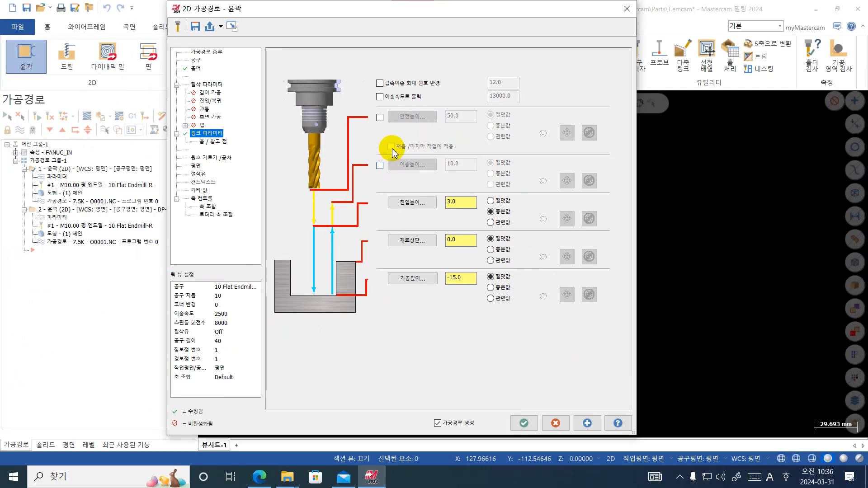
pyautogui.click(379, 117)
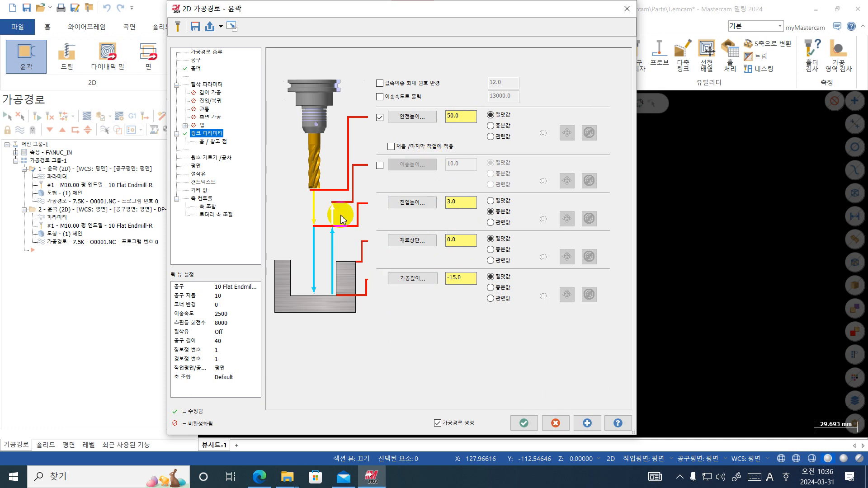
# Add the front step's long lower edge as a second solid chain to the contour geometry, with its direction reversed
pyautogui.click(211, 52)
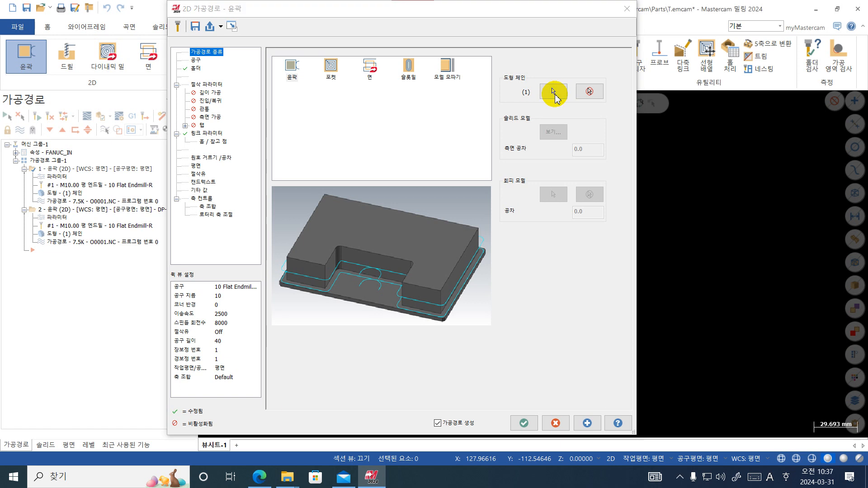
pyautogui.click(554, 91)
pyautogui.moveTo(576, 256); pyautogui.dragTo(503, 160, button='middle')
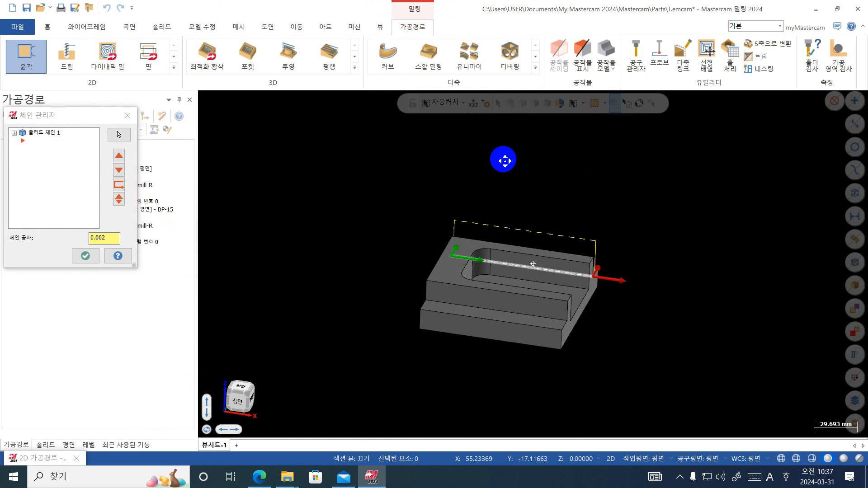
pyautogui.click(62, 174)
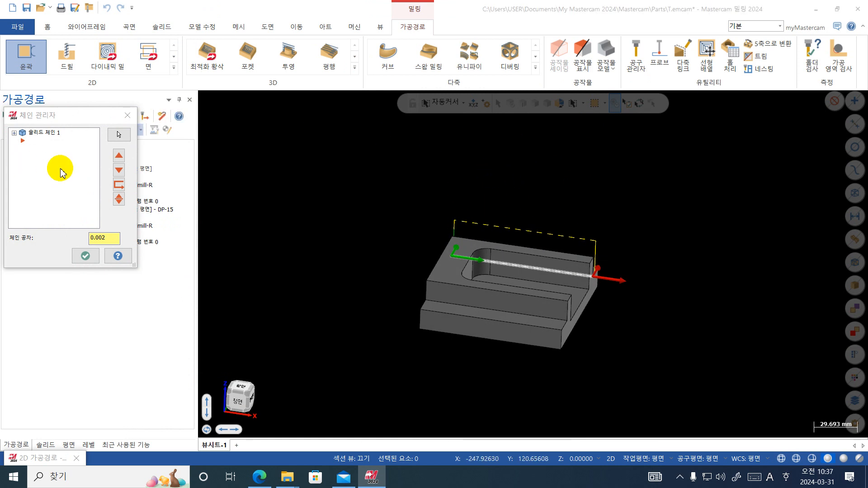
pyautogui.rightClick(62, 173)
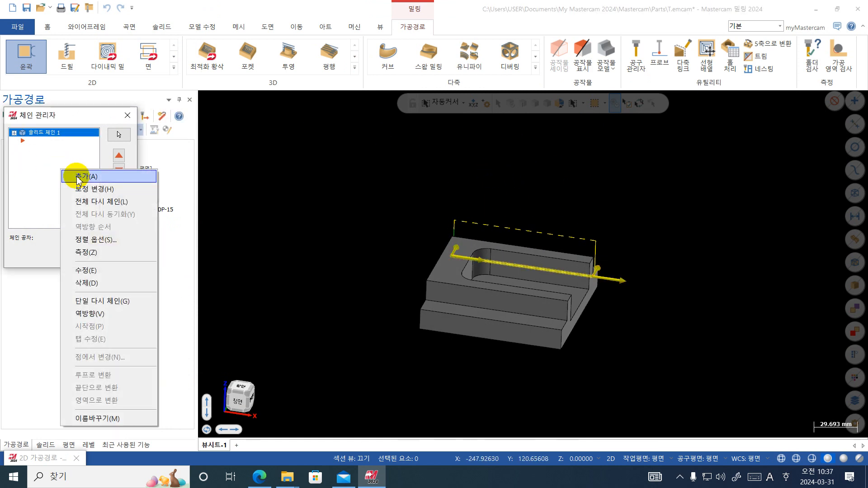
pyautogui.click(78, 176)
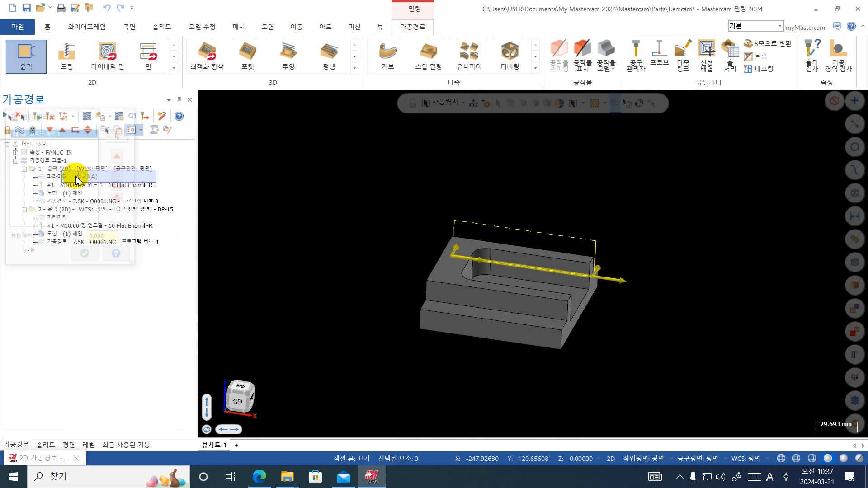
pyautogui.click(115, 138)
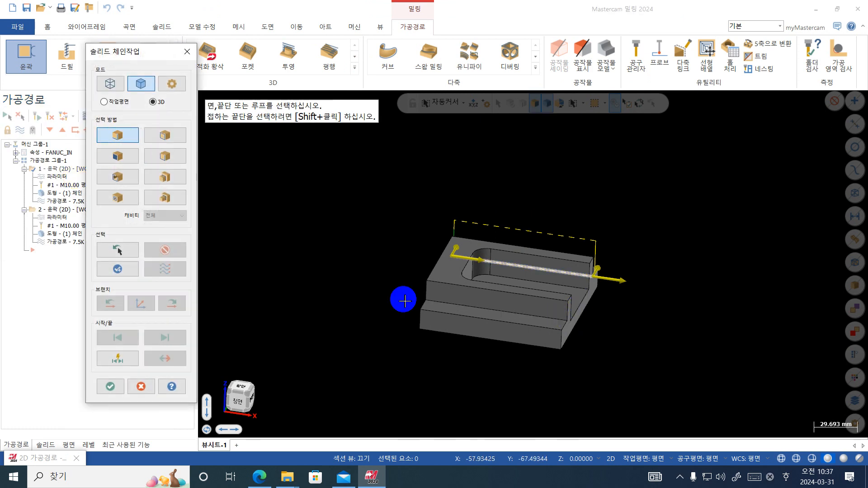
pyautogui.click(544, 324)
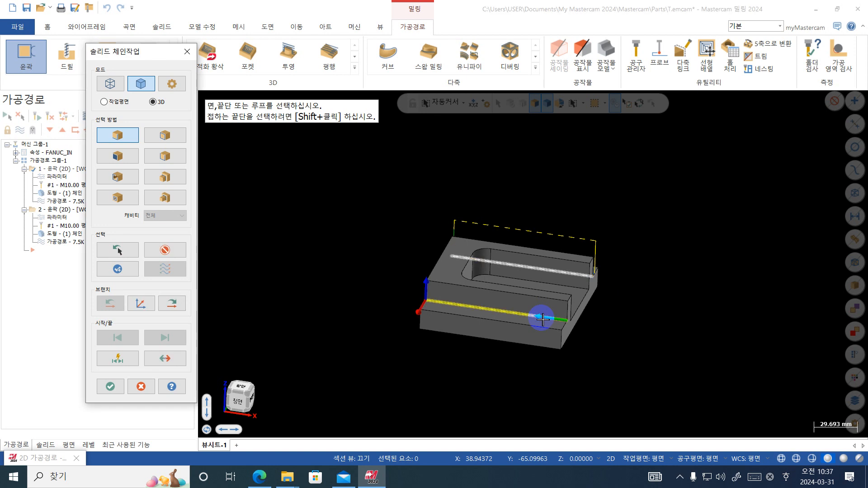
pyautogui.click(156, 367)
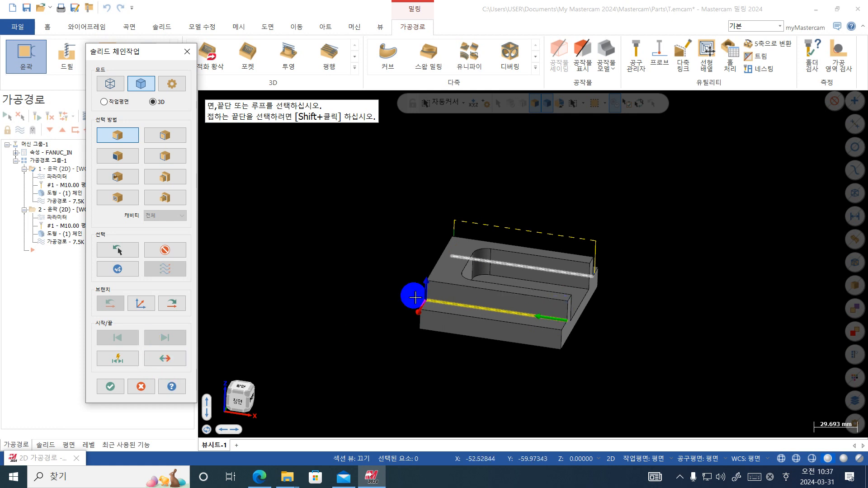
pyautogui.click(113, 385)
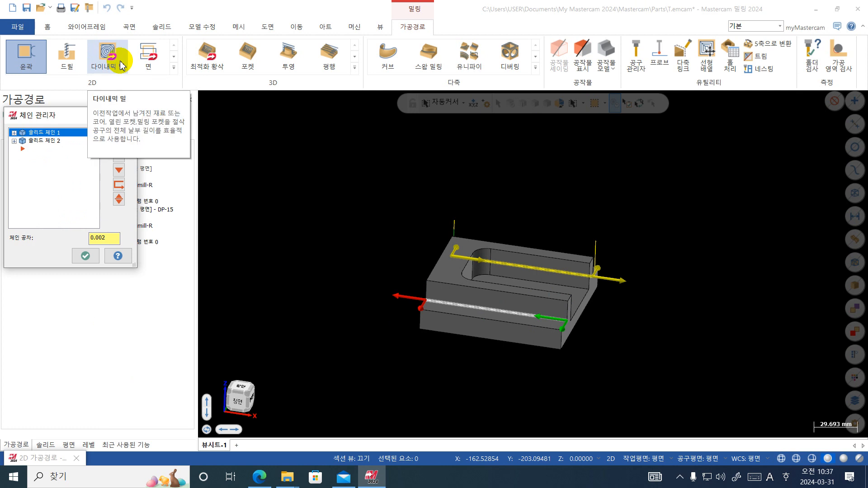
pyautogui.click(86, 256)
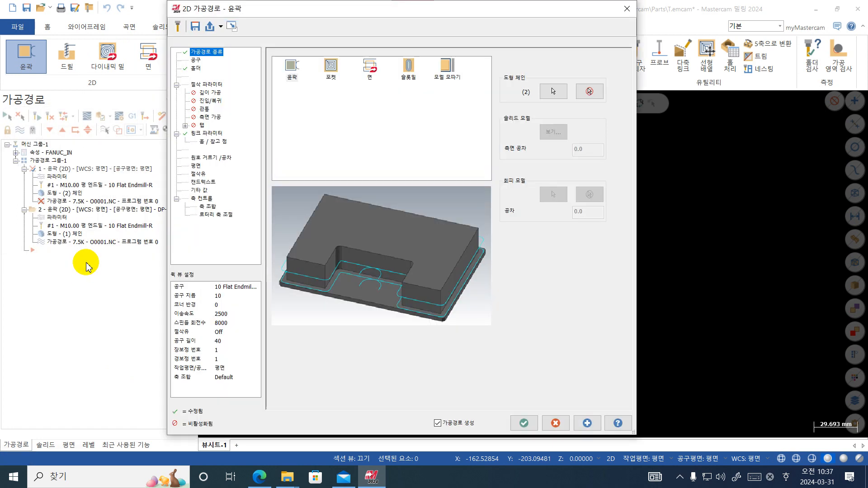
# Review the clearance height among the linking parameters and accept the contour settings to regenerate the toolpath
pyautogui.click(208, 134)
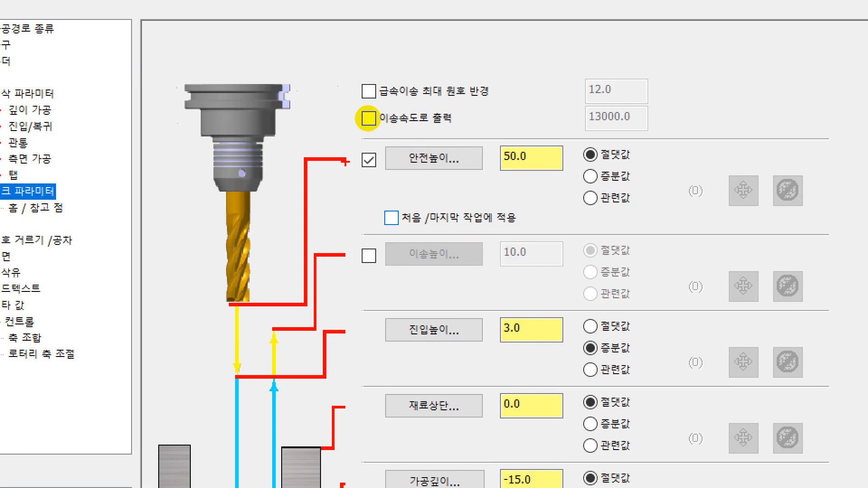
pyautogui.moveTo(348, 161)
pyautogui.mouseDown()
pyautogui.moveTo(332, 207)
pyautogui.moveTo(367, 254)
pyautogui.moveTo(304, 143)
pyautogui.moveTo(357, 116)
pyautogui.mouseUp()
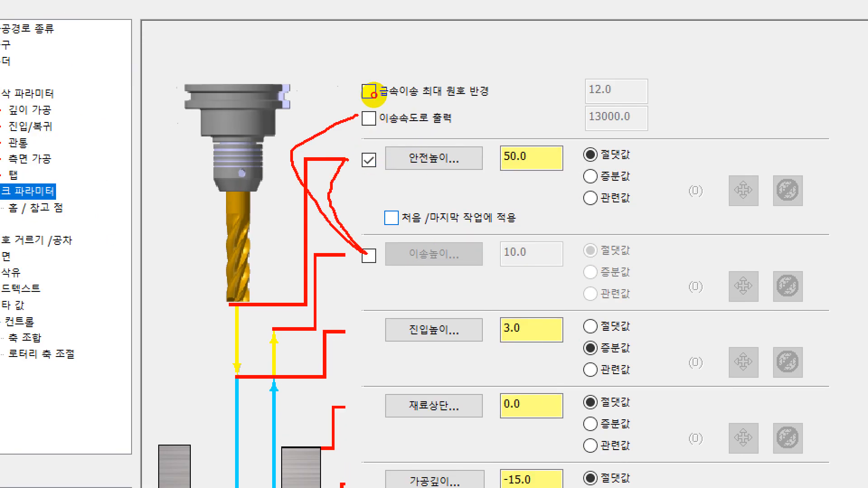
pyautogui.moveTo(357, 232); pyautogui.dragTo(401, 221)
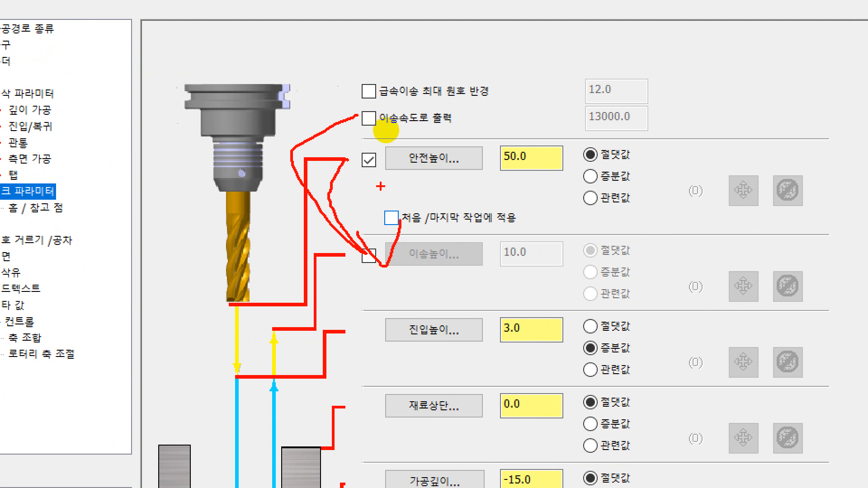
pyautogui.moveTo(497, 140)
pyautogui.mouseDown()
pyautogui.moveTo(344, 188)
pyautogui.moveTo(324, 121)
pyautogui.moveTo(479, 121)
pyautogui.mouseUp()
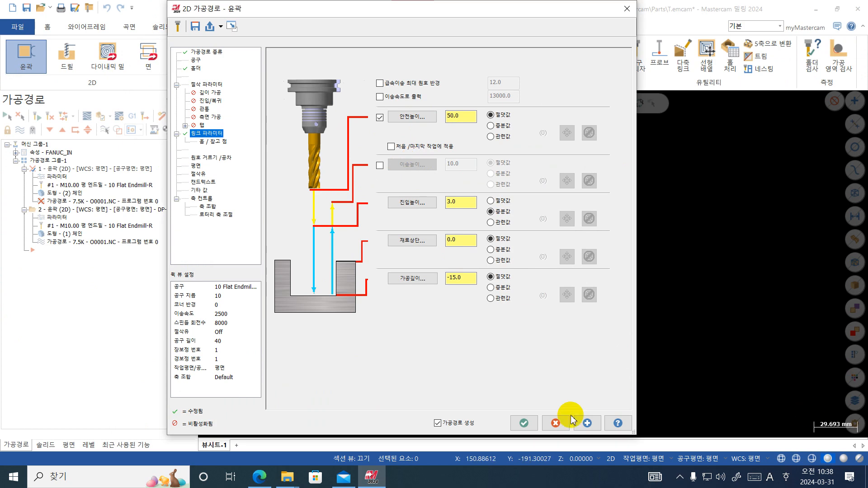
pyautogui.click(524, 427)
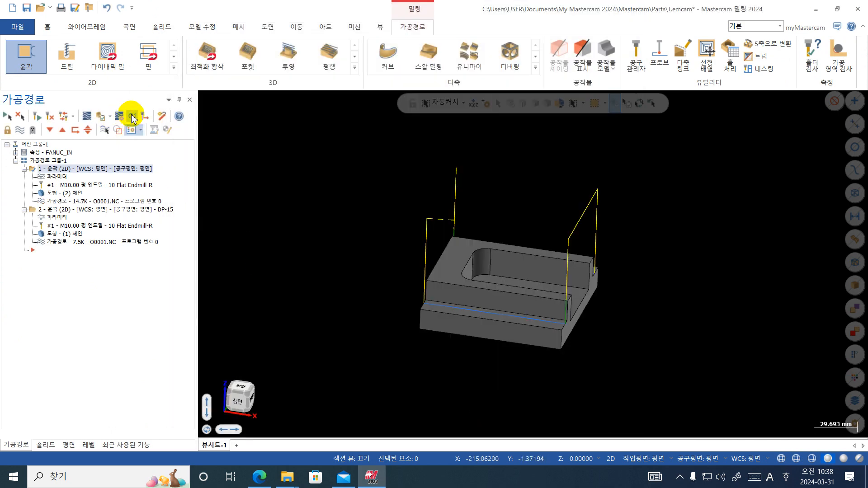
# Delete the second contour operation from the toolpath group
pyautogui.click(132, 118)
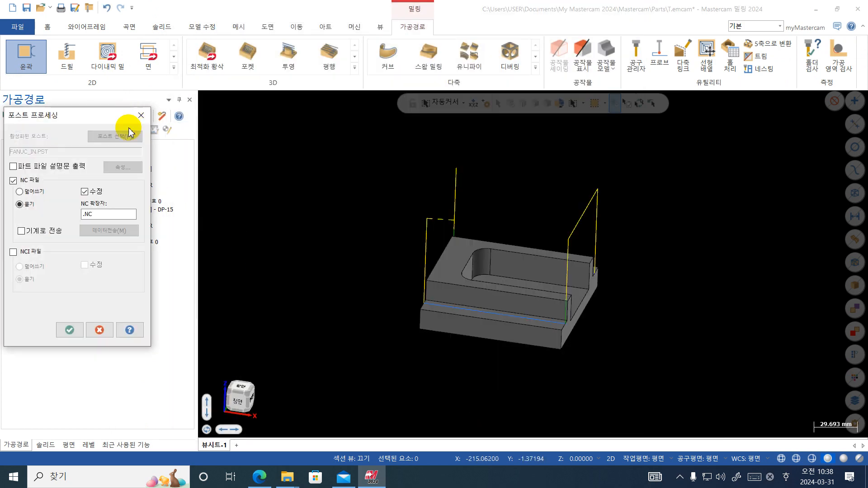
pyautogui.press('Escape')
pyautogui.click(129, 211)
pyautogui.press('Delete')
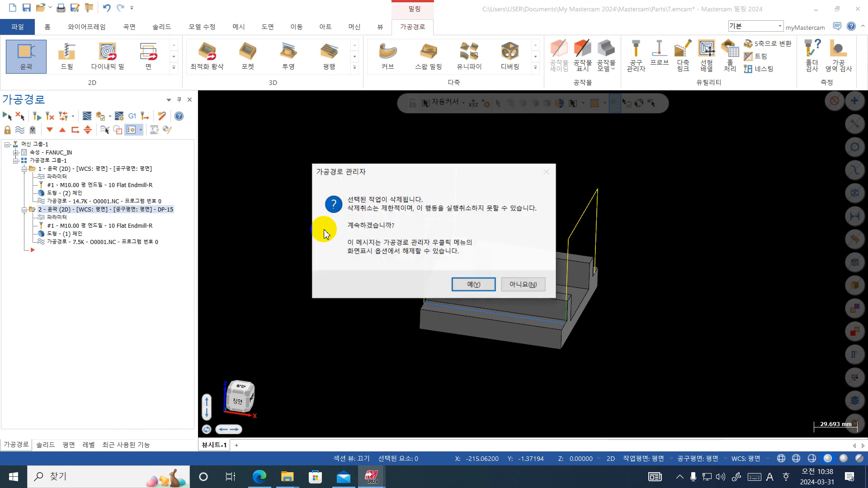
pyautogui.click(470, 283)
# Post the remaining contour operation to the NC file O0001, replacing the existing file
pyautogui.click(132, 119)
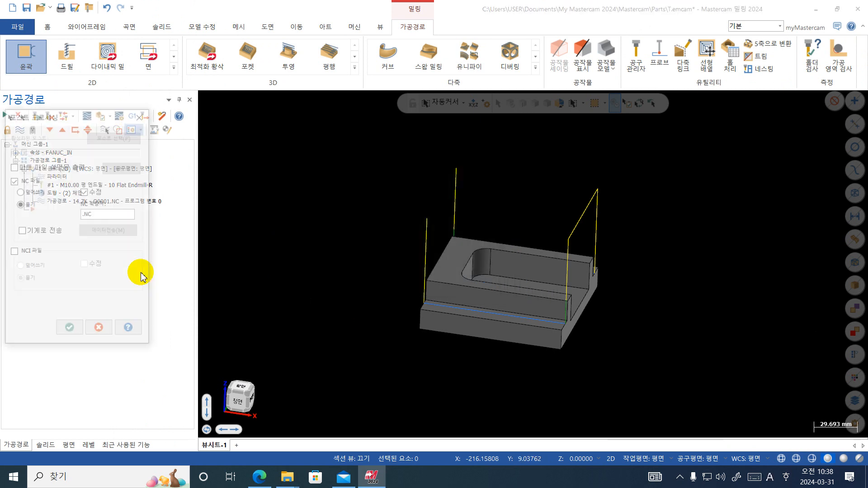
pyautogui.click(72, 329)
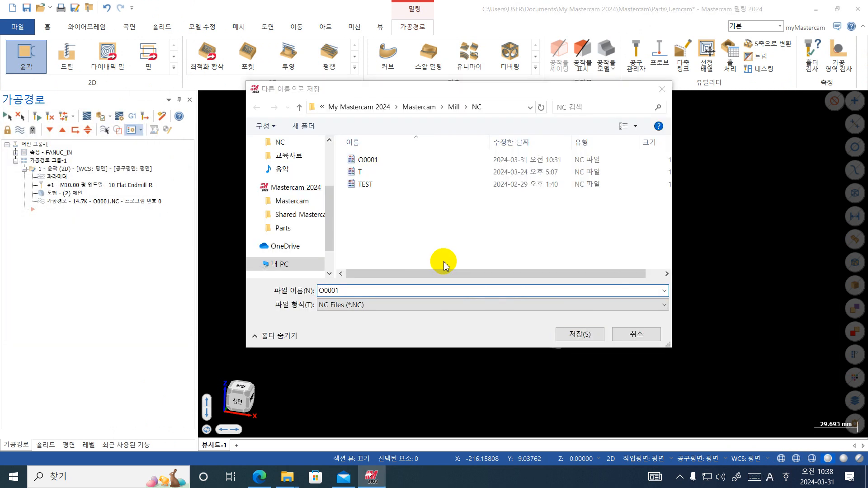
pyautogui.press('Return')
pyautogui.click(446, 240)
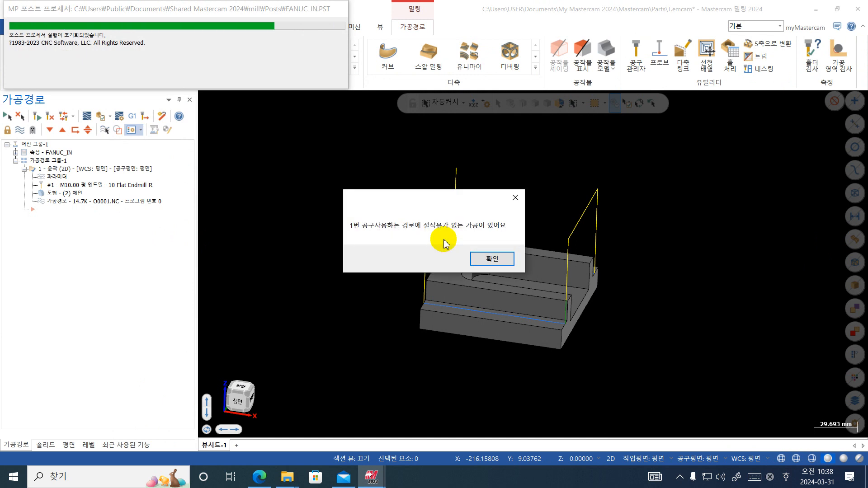
pyautogui.click(445, 241)
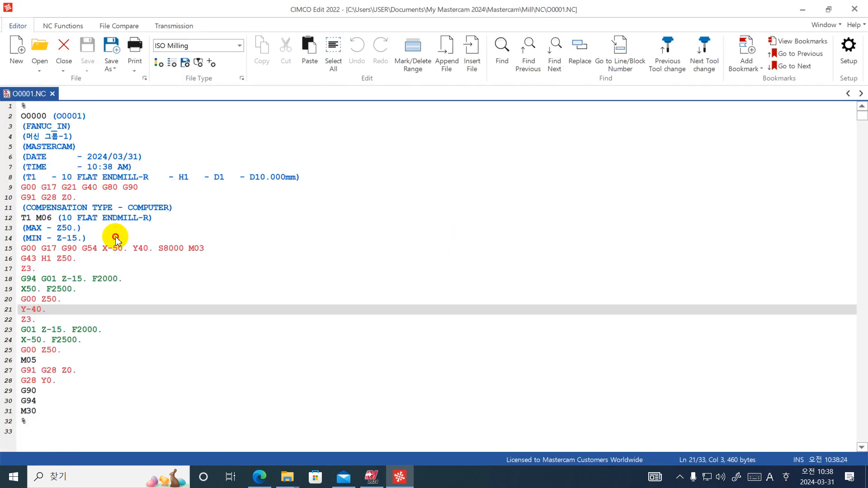
# Examine the Z50 clearance moves in the posted NC code and close the code editor
pyautogui.click(116, 238)
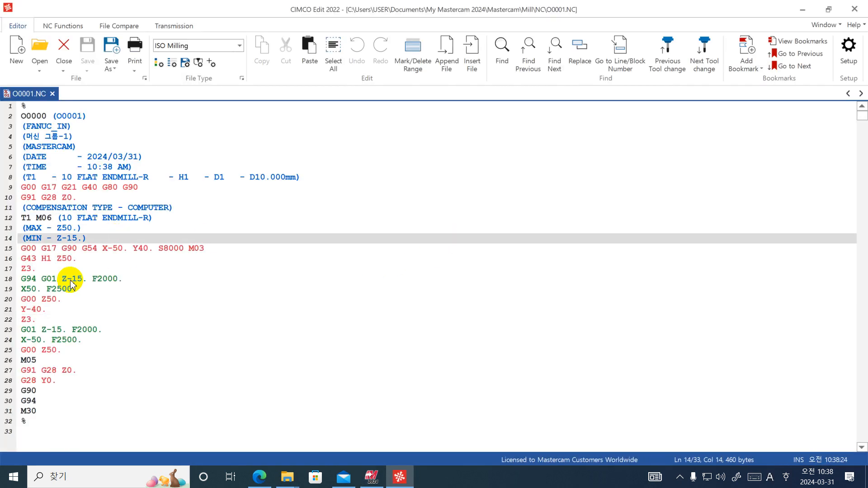
pyautogui.click(71, 259)
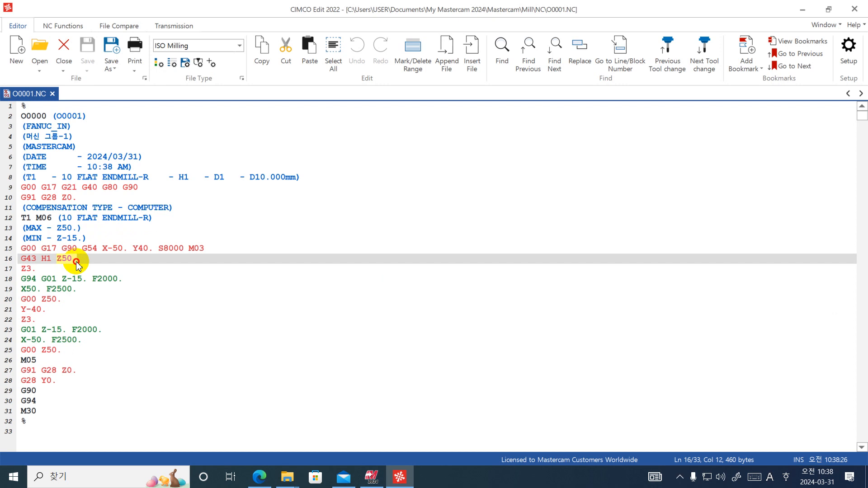
pyautogui.click(59, 301)
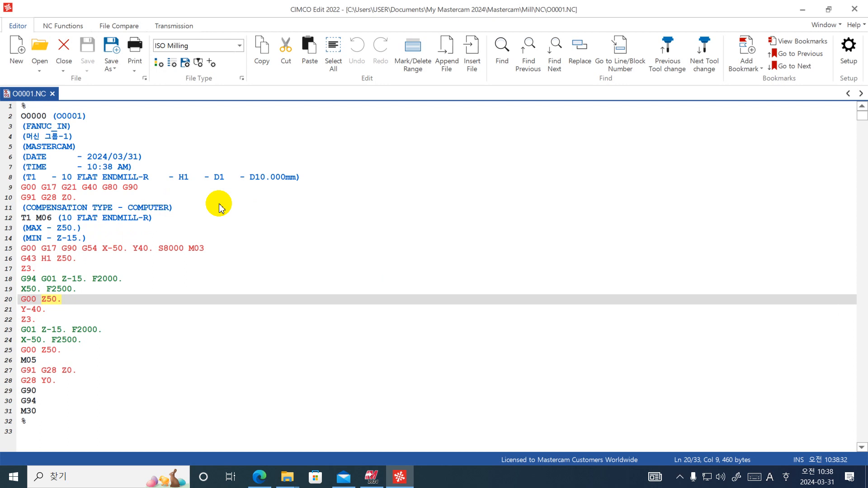
pyautogui.click(854, 9)
# Backplot the contour toolpath to check the tool's travel between the two chains
pyautogui.click(86, 116)
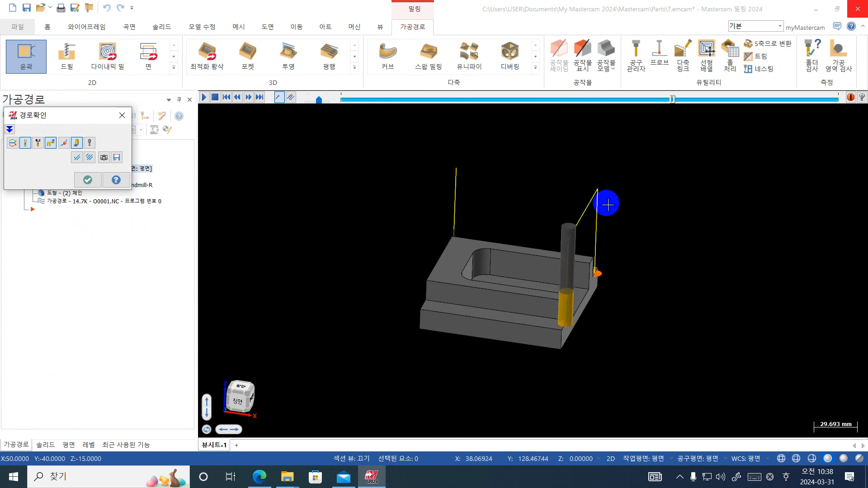
pyautogui.click(88, 180)
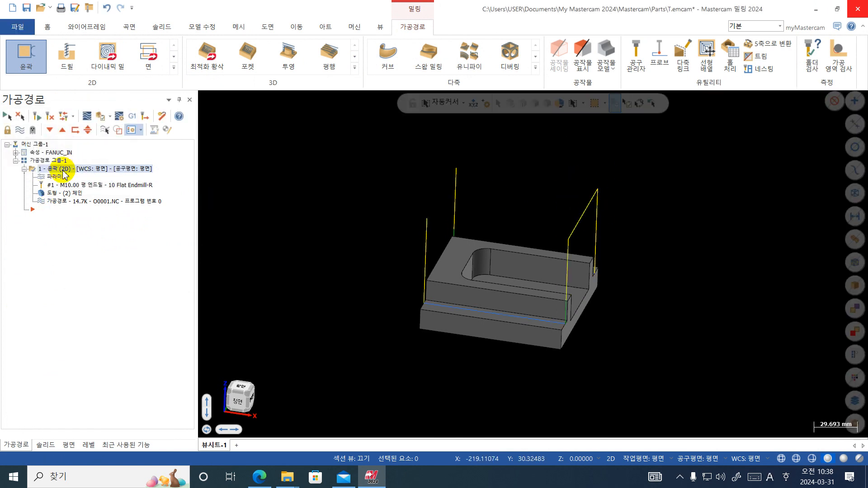
# Enable the retract height at an absolute 10.0 in the contour operation's linking parameters and accept the settings
pyautogui.click(61, 179)
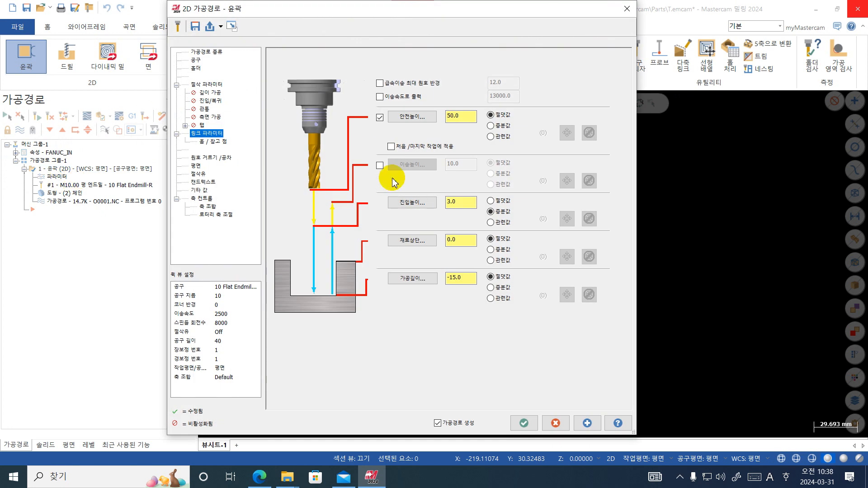
pyautogui.click(380, 167)
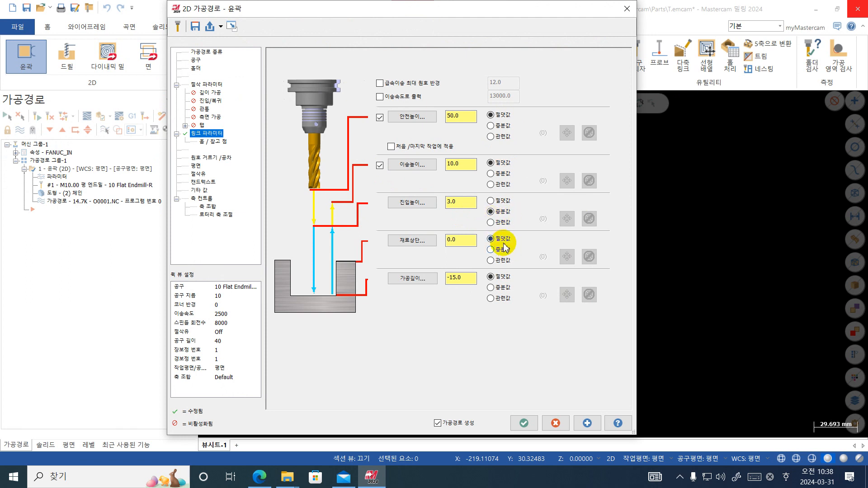
pyautogui.click(521, 421)
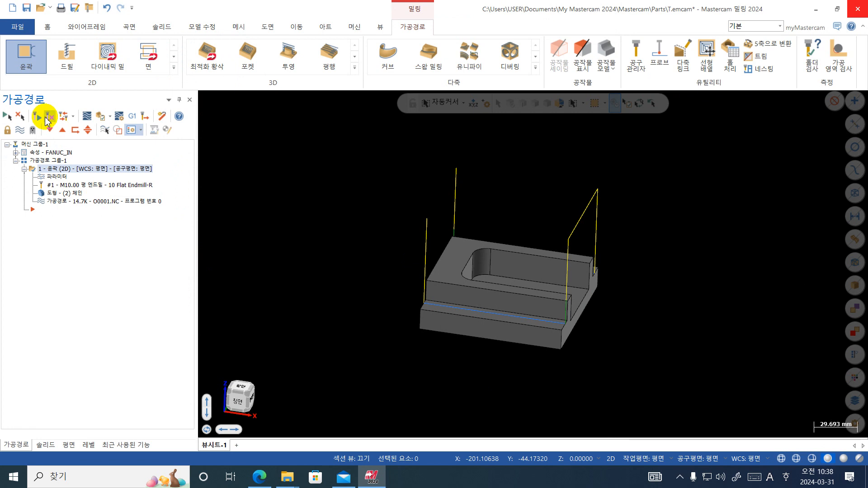
# Backplot the contour toolpath to check the tool's height between the two chains with the retract height enabled
pyautogui.click(88, 121)
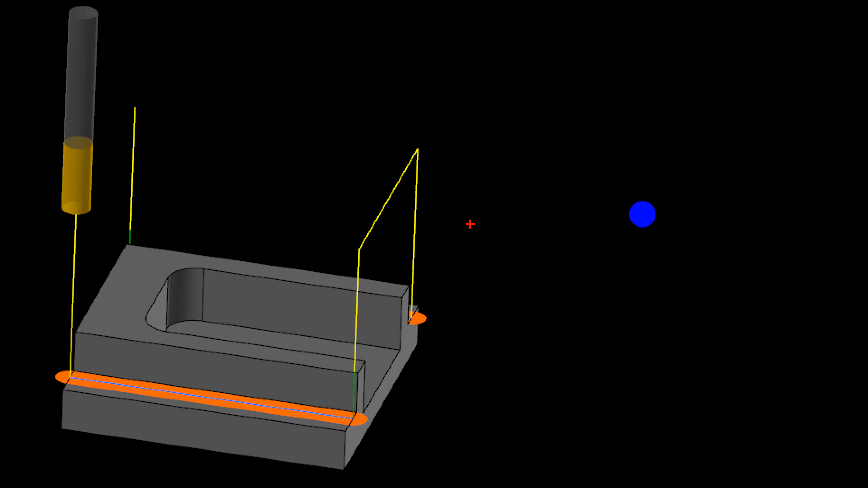
pyautogui.moveTo(461, 121); pyautogui.dragTo(604, 210)
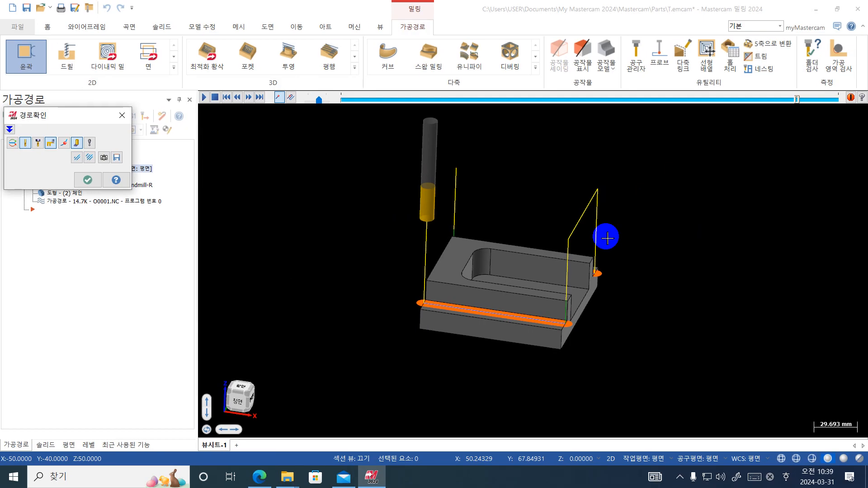
pyautogui.click(88, 180)
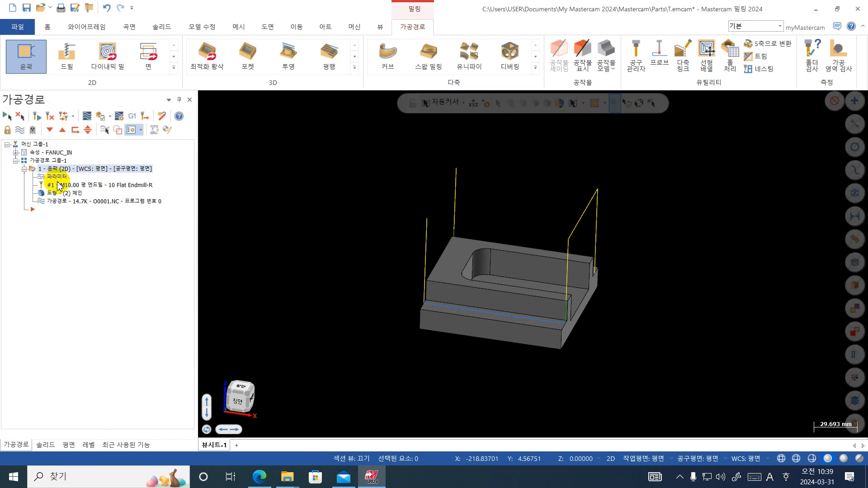
# Restrict the contour's clearance height to the start and end of the operation and accept the settings
pyautogui.click(56, 177)
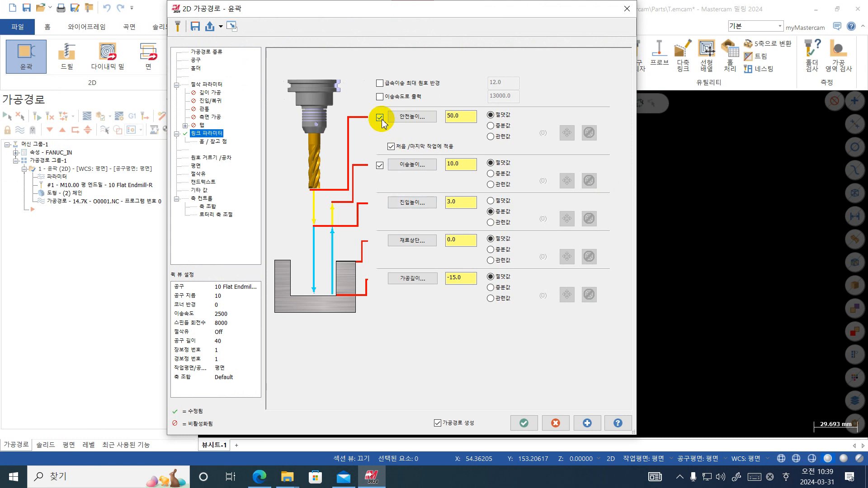
pyautogui.click(520, 423)
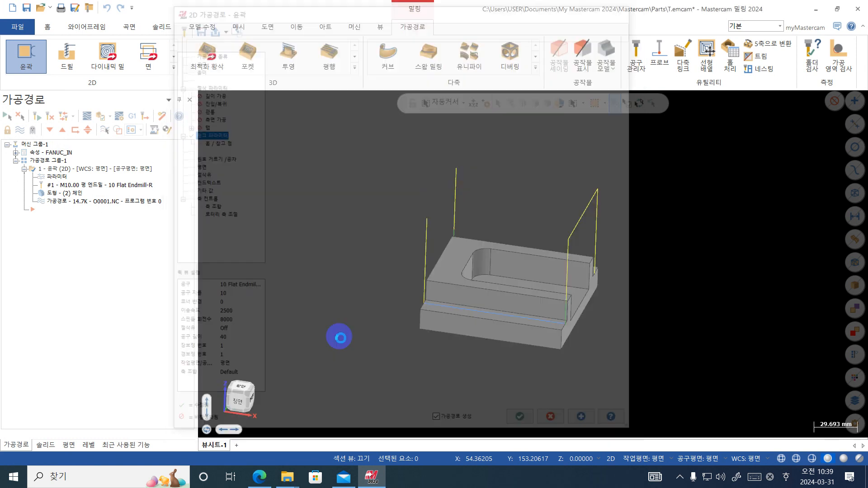
# Backplot the contour toolpath move by move to compare clearance and retract heights around the two chains, and close the backplot
pyautogui.click(86, 117)
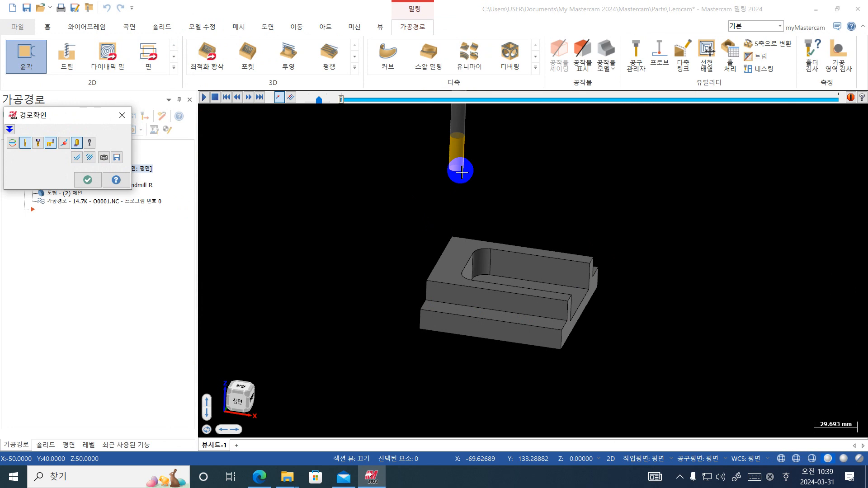
pyautogui.press('s')
pyautogui.press('s')
pyautogui.press('s')
pyautogui.press('s')
pyautogui.press('s')
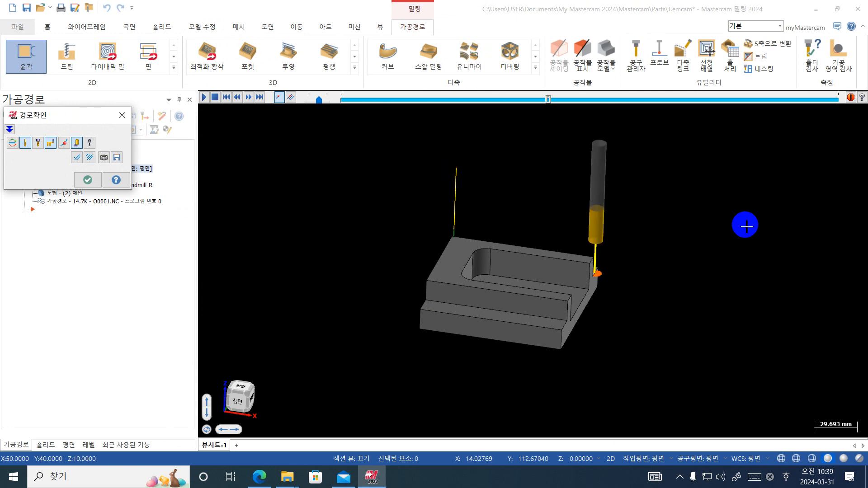
pyautogui.press('s')
pyautogui.press('s')
pyautogui.press('s')
pyautogui.press('s')
pyautogui.press('s')
pyautogui.press('s')
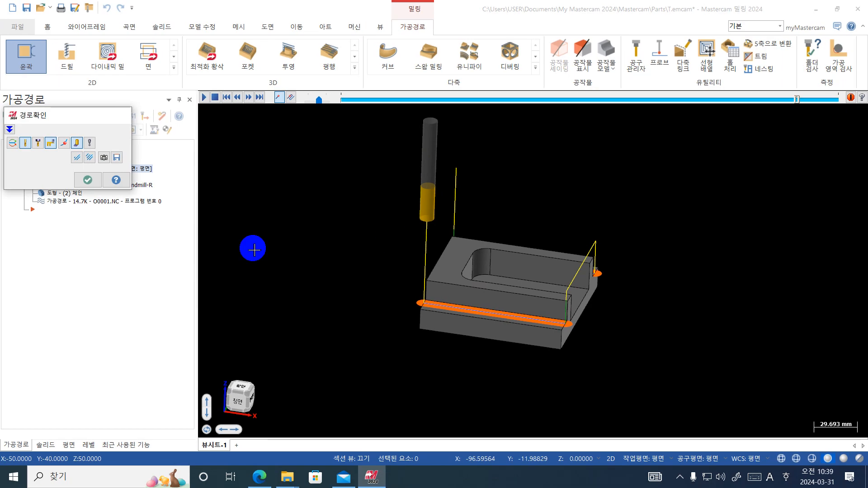
pyautogui.click(66, 183)
pyautogui.press('Escape')
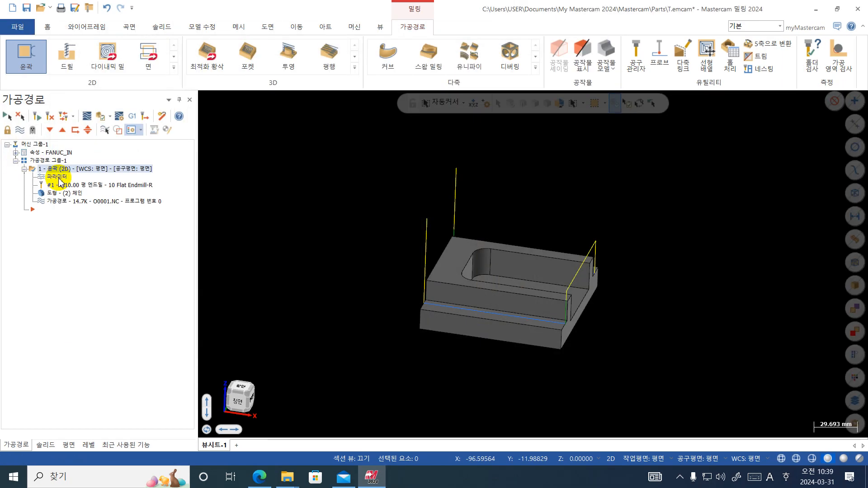
# Examine the clearance height, its start-and-end option and the retract height in the contour operation's linking parameters
pyautogui.click(58, 177)
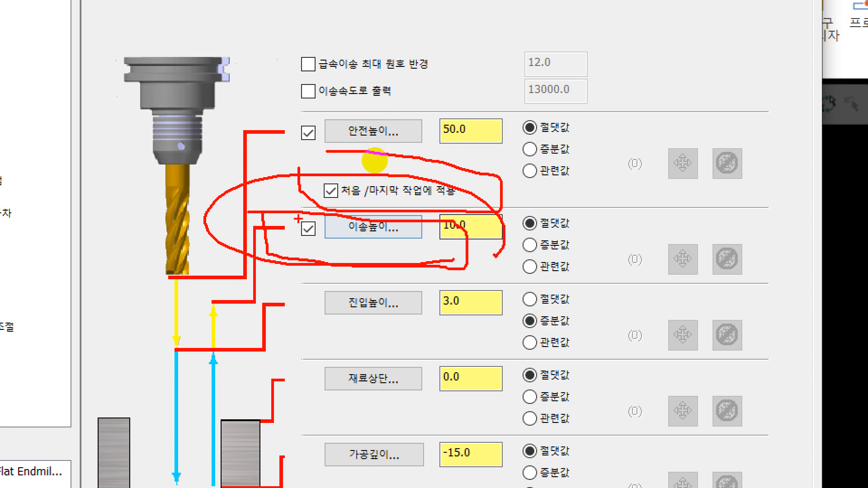
pyautogui.press('Escape')
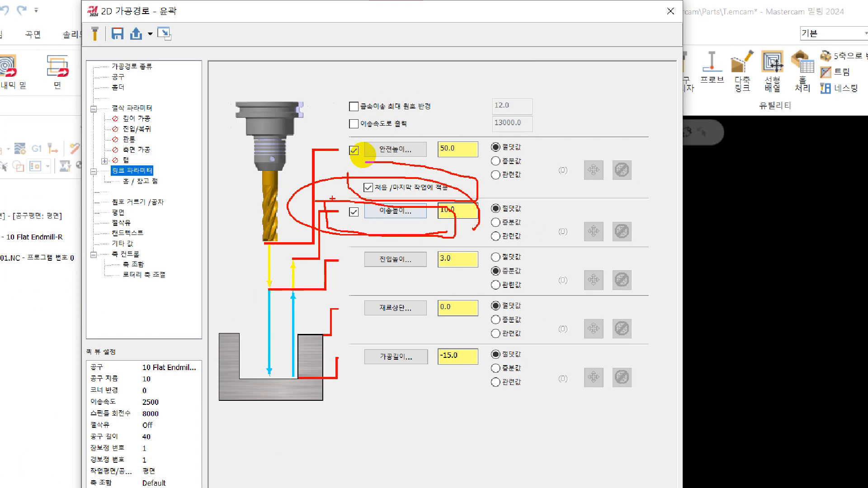
pyautogui.hotkey('ctrl', '1')
pyautogui.moveTo(432, 156)
pyautogui.mouseDown()
pyautogui.moveTo(345, 133)
pyautogui.moveTo(500, 169)
pyautogui.moveTo(426, 170)
pyautogui.mouseUp()
pyautogui.press('Escape')
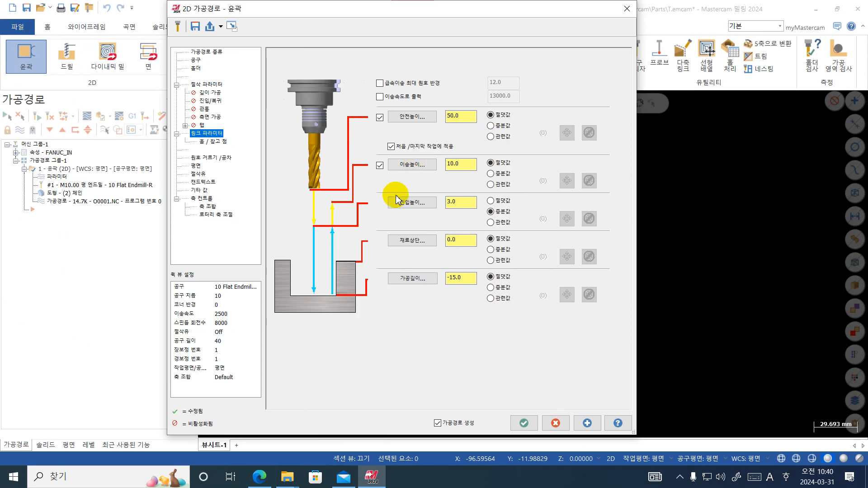
pyautogui.hotkey('ctrl', '1')
pyautogui.click(339, 259)
pyautogui.press('Escape')
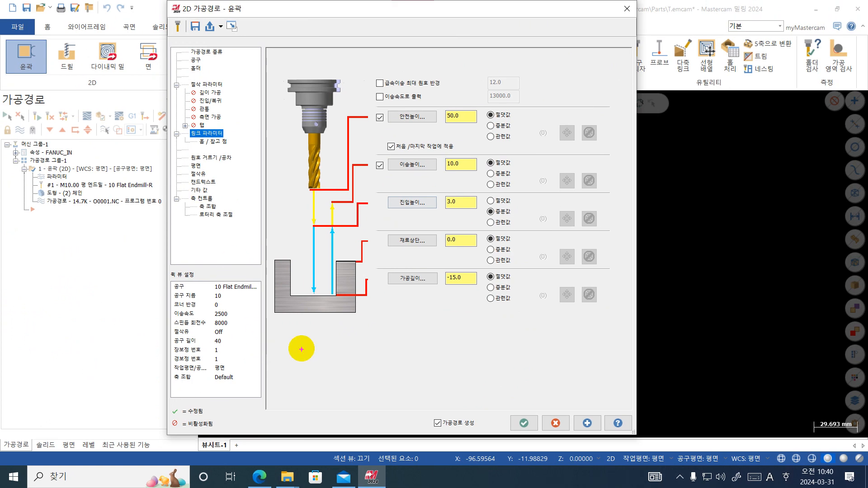
pyautogui.moveTo(307, 385)
pyautogui.mouseDown()
pyautogui.moveTo(304, 349)
pyautogui.moveTo(393, 351)
pyautogui.moveTo(360, 388)
pyautogui.moveTo(311, 387)
pyautogui.mouseUp()
pyautogui.moveTo(467, 287)
pyautogui.mouseDown()
pyautogui.moveTo(474, 382)
pyautogui.moveTo(500, 281)
pyautogui.moveTo(567, 330)
pyautogui.moveTo(570, 386)
pyautogui.moveTo(485, 387)
pyautogui.mouseUp()
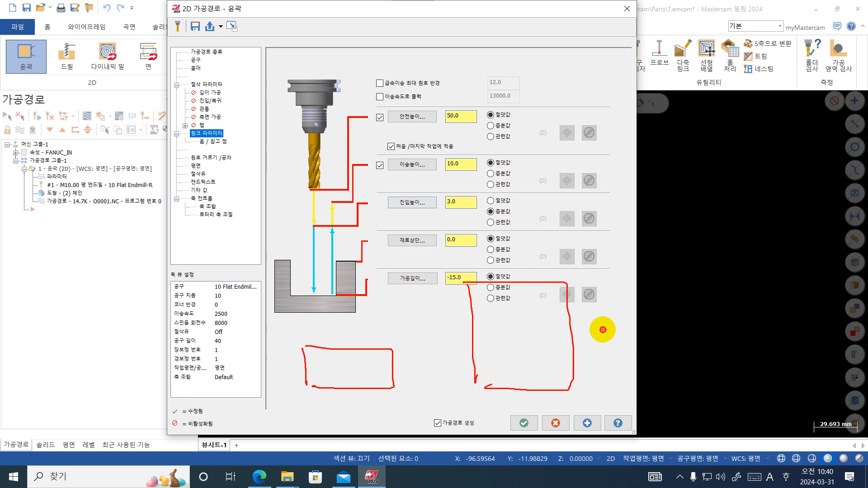
pyautogui.moveTo(603, 330); pyautogui.dragTo(609, 398)
pyautogui.moveTo(601, 343)
pyautogui.mouseDown()
pyautogui.moveTo(684, 346)
pyautogui.moveTo(736, 398)
pyautogui.moveTo(614, 400)
pyautogui.mouseUp()
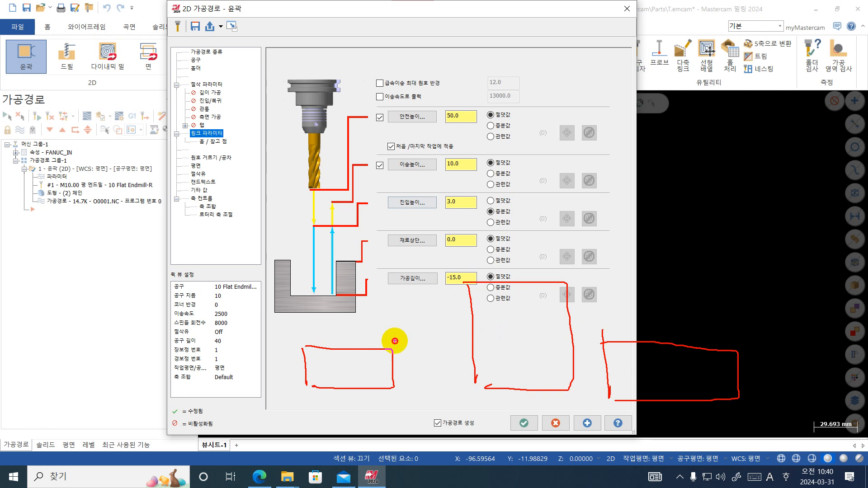
pyautogui.moveTo(387, 306)
pyautogui.mouseDown()
pyautogui.moveTo(399, 332)
pyautogui.moveTo(401, 293)
pyautogui.mouseUp()
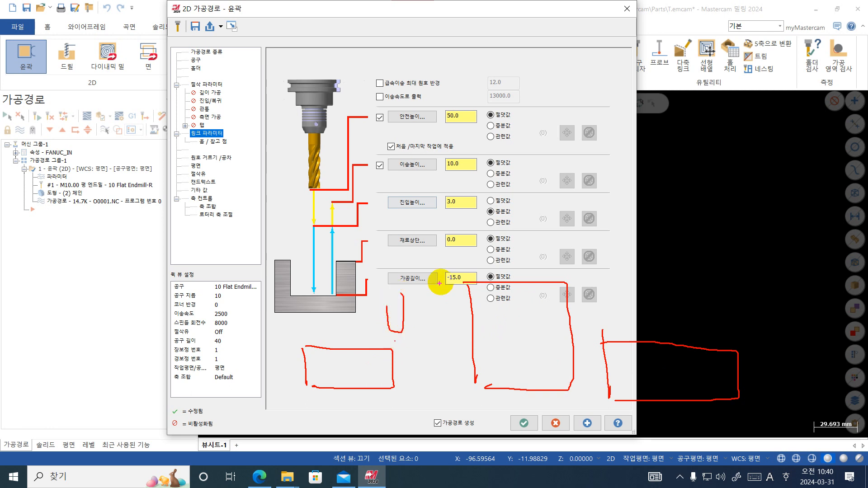
pyautogui.moveTo(474, 283); pyautogui.dragTo(462, 279)
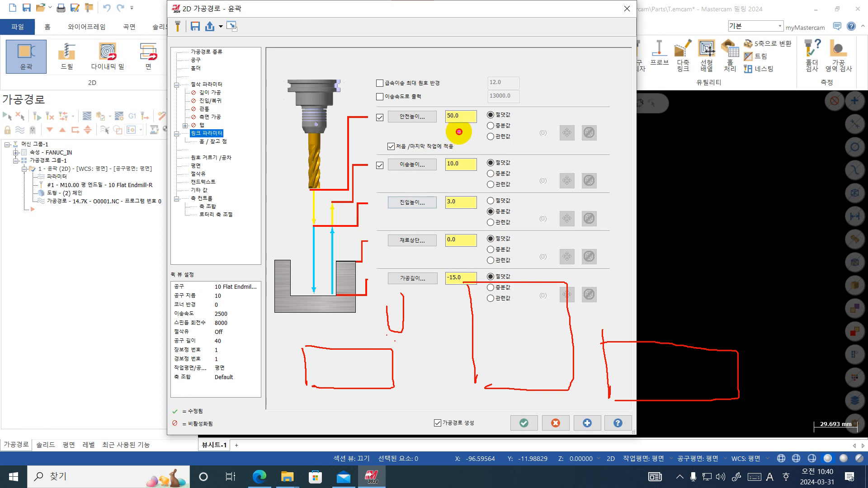
pyautogui.moveTo(459, 131); pyautogui.dragTo(487, 141)
pyautogui.moveTo(388, 329)
pyautogui.mouseDown()
pyautogui.moveTo(461, 261)
pyautogui.moveTo(473, 255)
pyautogui.moveTo(490, 262)
pyautogui.moveTo(494, 229)
pyautogui.mouseUp()
pyautogui.moveTo(568, 290)
pyautogui.mouseDown()
pyautogui.moveTo(573, 272)
pyautogui.moveTo(570, 284)
pyautogui.mouseUp()
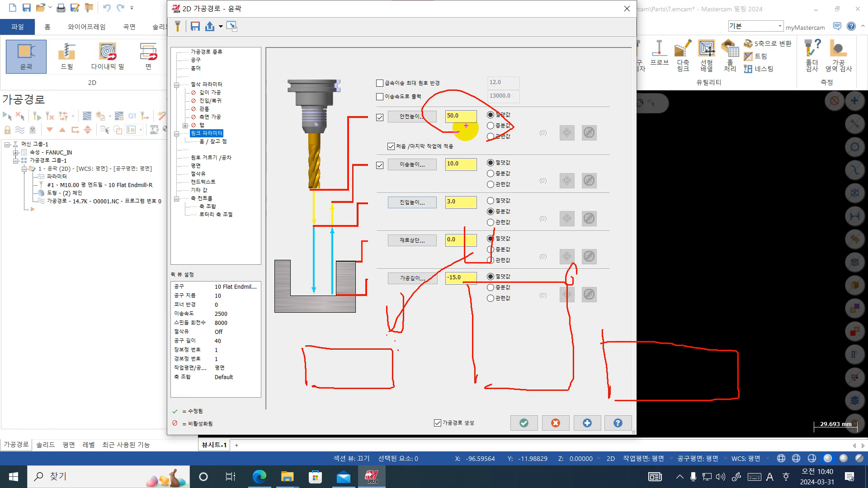
pyautogui.moveTo(463, 130); pyautogui.dragTo(443, 145)
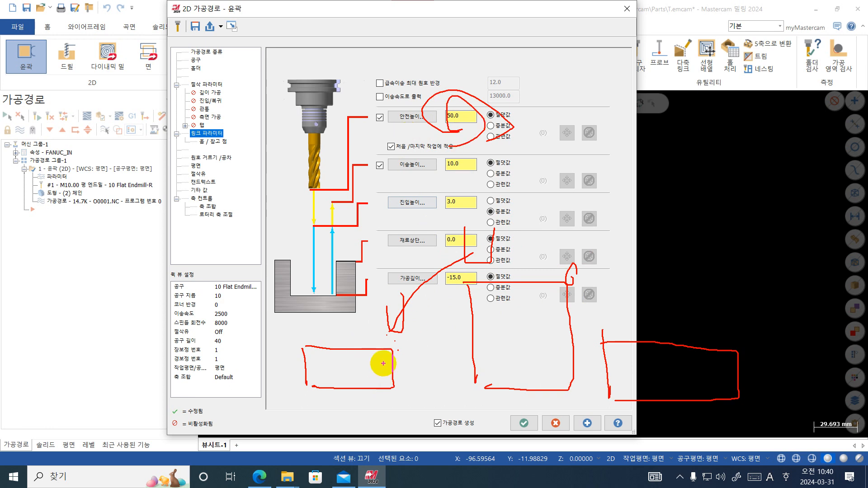
pyautogui.moveTo(390, 358); pyautogui.dragTo(547, 256)
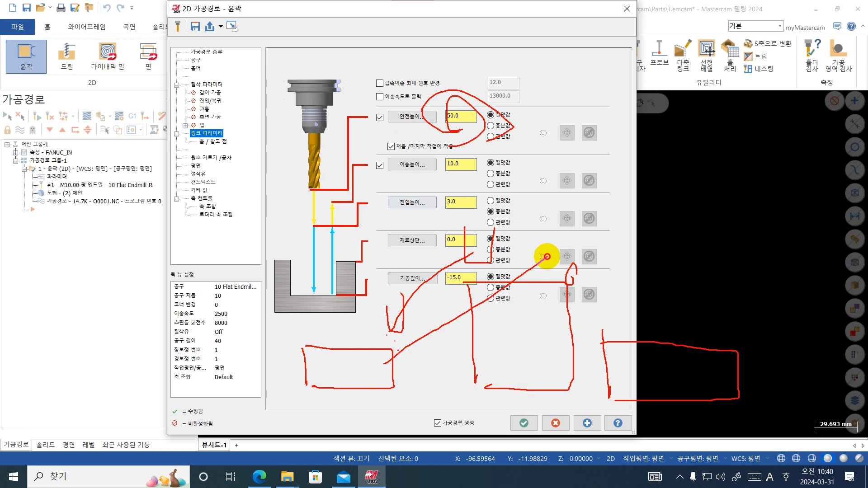
pyautogui.moveTo(560, 262); pyautogui.dragTo(713, 340)
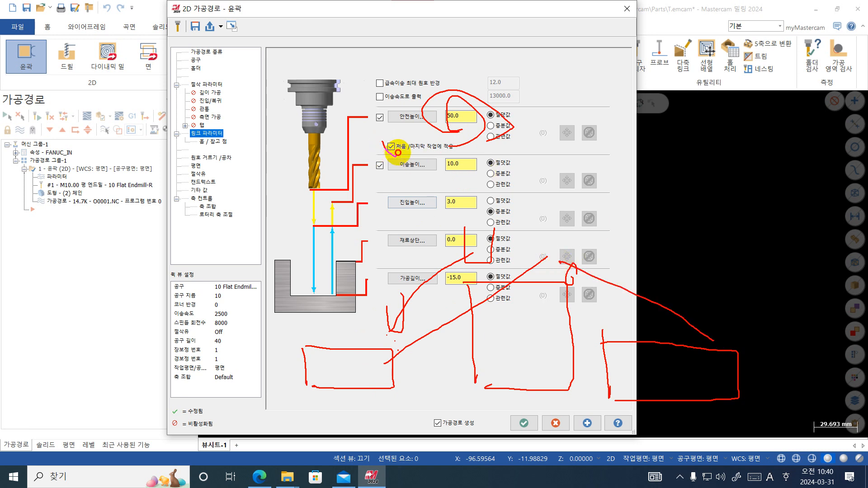
pyautogui.moveTo(398, 152); pyautogui.dragTo(405, 130)
pyautogui.moveTo(464, 283)
pyautogui.mouseDown()
pyautogui.moveTo(468, 289)
pyautogui.moveTo(380, 279)
pyautogui.mouseUp()
pyautogui.moveTo(367, 208)
pyautogui.mouseDown()
pyautogui.moveTo(365, 246)
pyautogui.moveTo(405, 248)
pyautogui.moveTo(403, 184)
pyautogui.mouseUp()
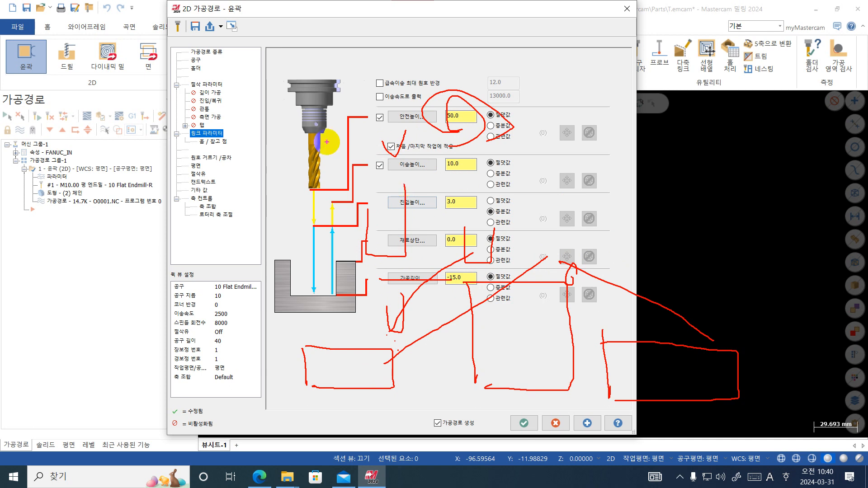
pyautogui.press('Escape')
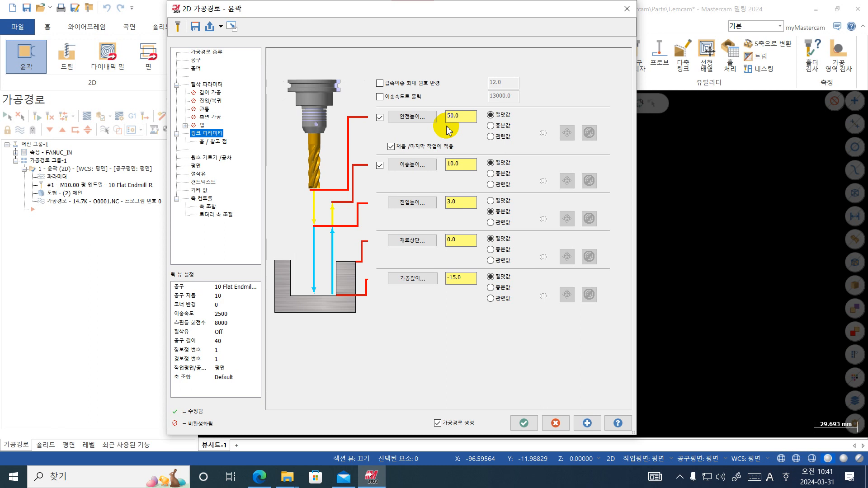
# Set the contour operation's absolute clearance height to 30
pyautogui.doubleClick(452, 116)
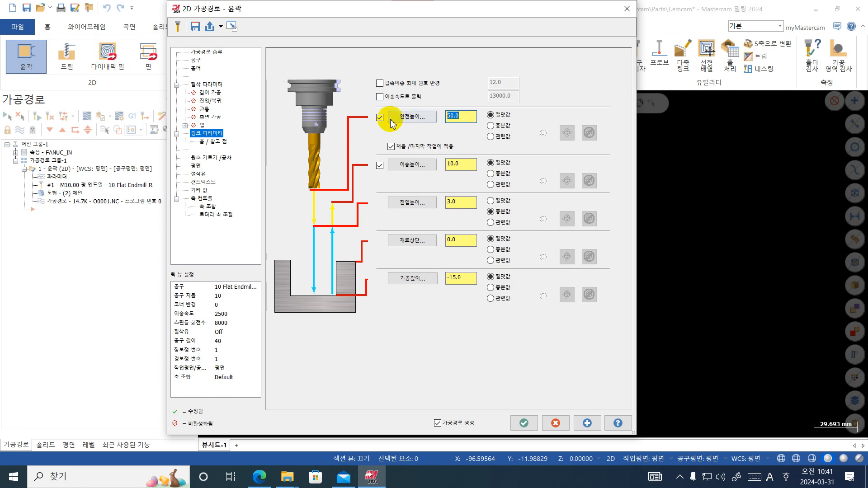
pyautogui.write('30')
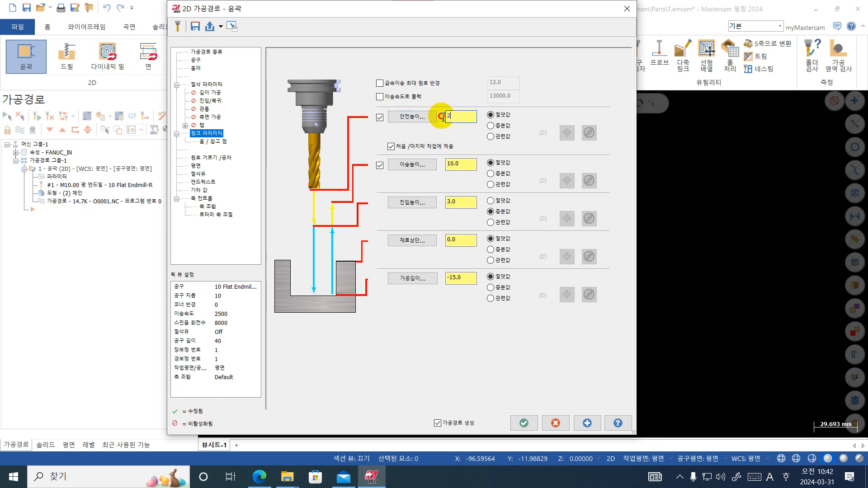
pyautogui.press('Return')
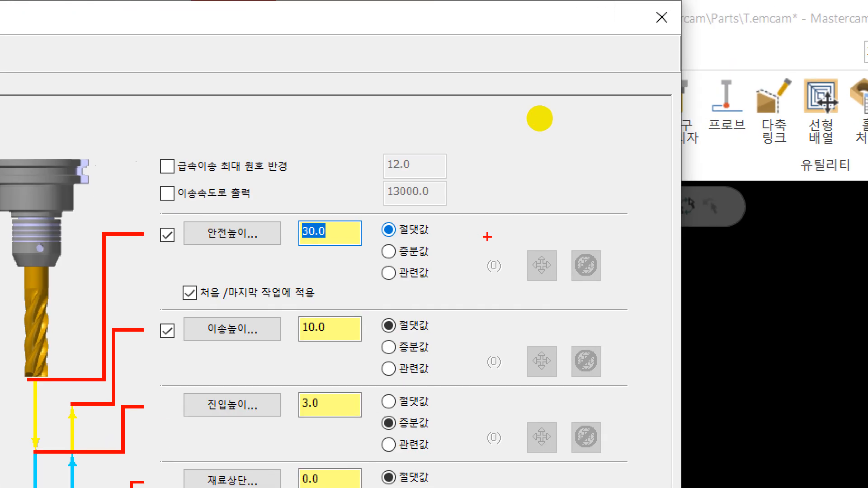
pyautogui.moveTo(527, 115); pyautogui.dragTo(512, 180)
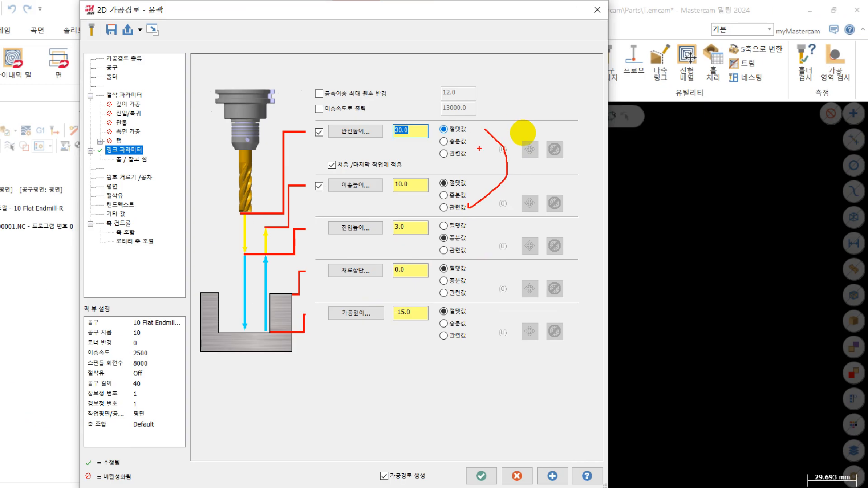
pyautogui.moveTo(463, 380); pyautogui.dragTo(482, 390)
pyautogui.moveTo(455, 438); pyautogui.dragTo(477, 448)
pyautogui.moveTo(484, 313); pyautogui.dragTo(500, 313)
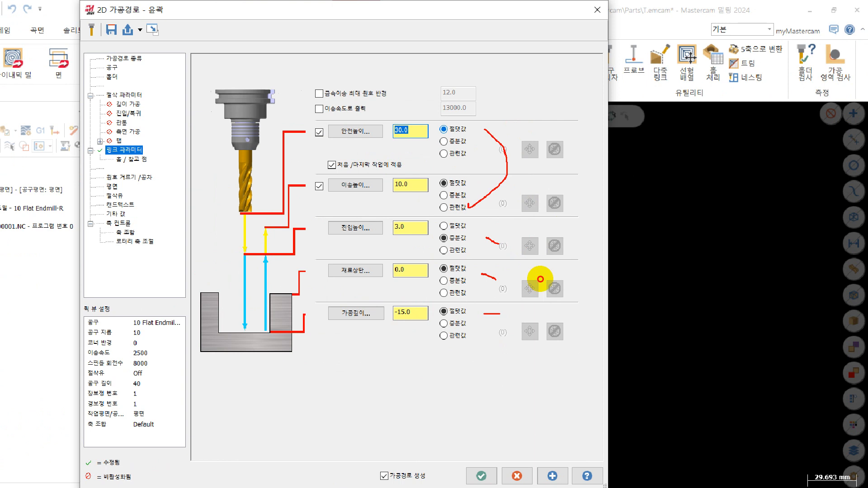
pyautogui.moveTo(440, 145); pyautogui.dragTo(466, 139)
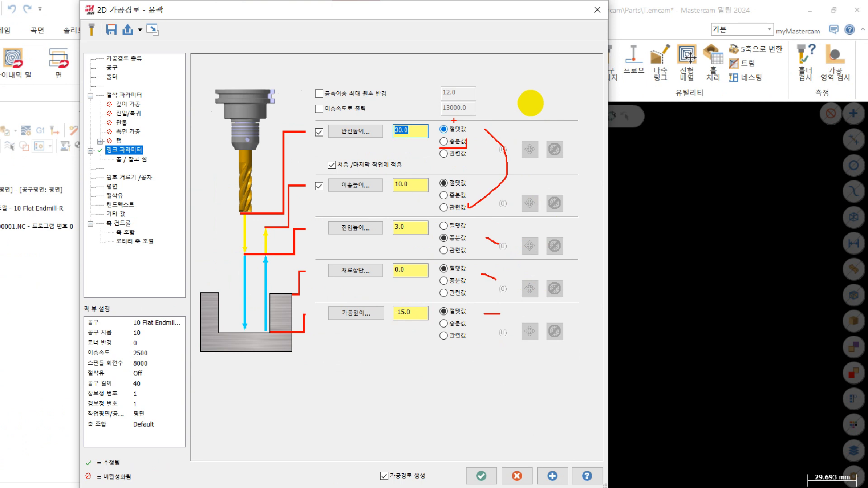
pyautogui.moveTo(413, 207)
pyautogui.mouseDown()
pyautogui.moveTo(384, 172)
pyautogui.moveTo(408, 187)
pyautogui.mouseUp()
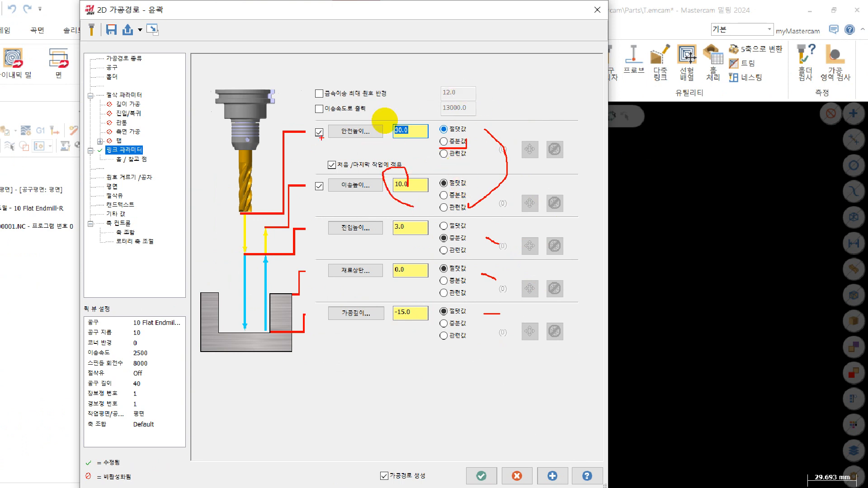
pyautogui.press('Escape')
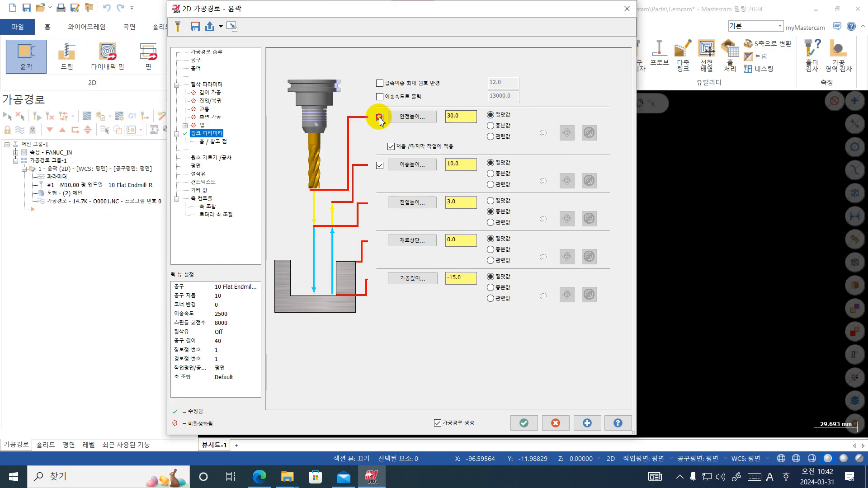
# Disable the contour's clearance height and enable depth cuts with a maximum rough step of 5.0
pyautogui.click(210, 92)
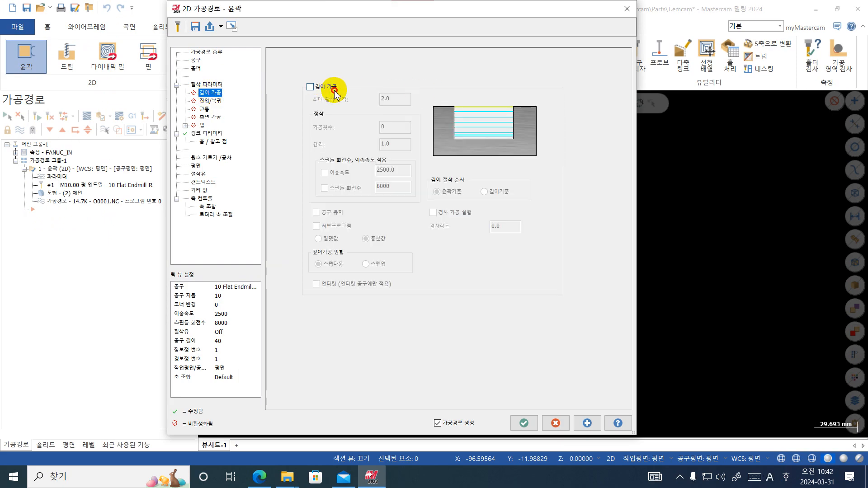
pyautogui.click(332, 87)
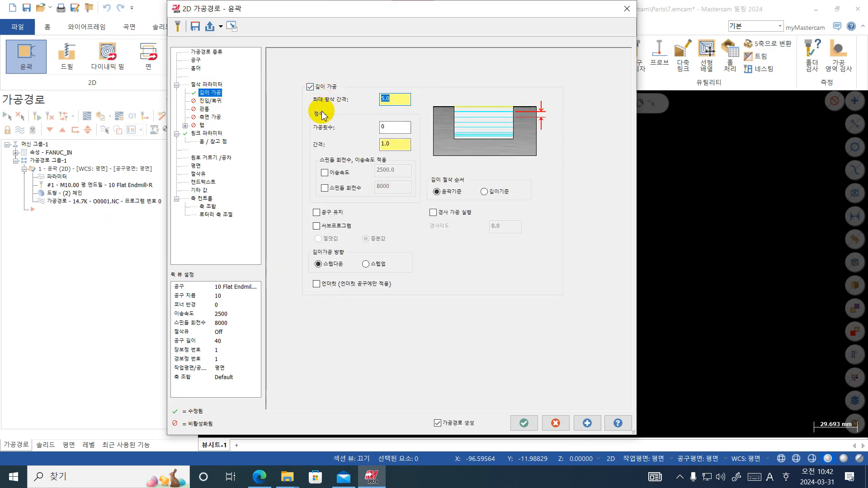
# Set the contour's retract height to an absolute 5.0 in the linking parameters and accept the settings
pyautogui.click(207, 133)
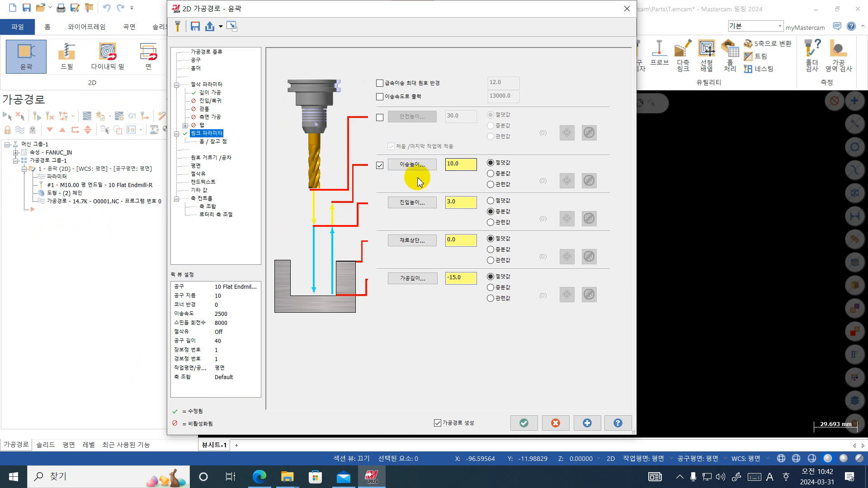
pyautogui.doubleClick(474, 165)
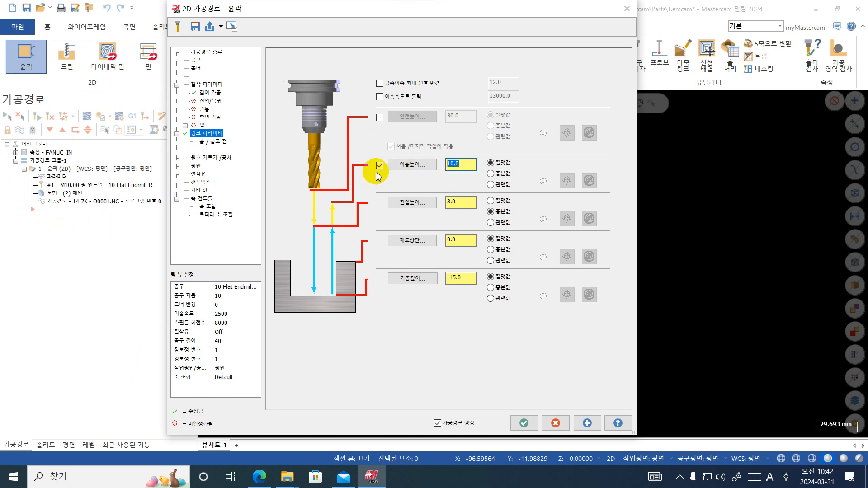
pyautogui.write('5.0')
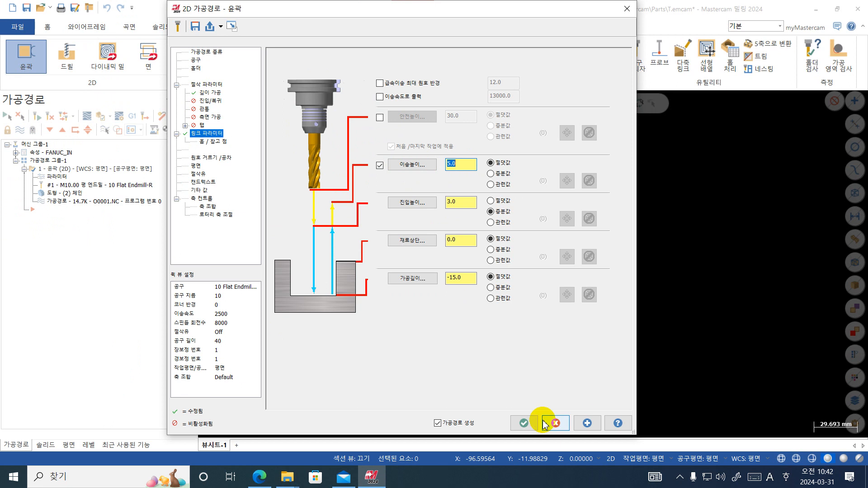
pyautogui.click(498, 175)
pyautogui.click(498, 163)
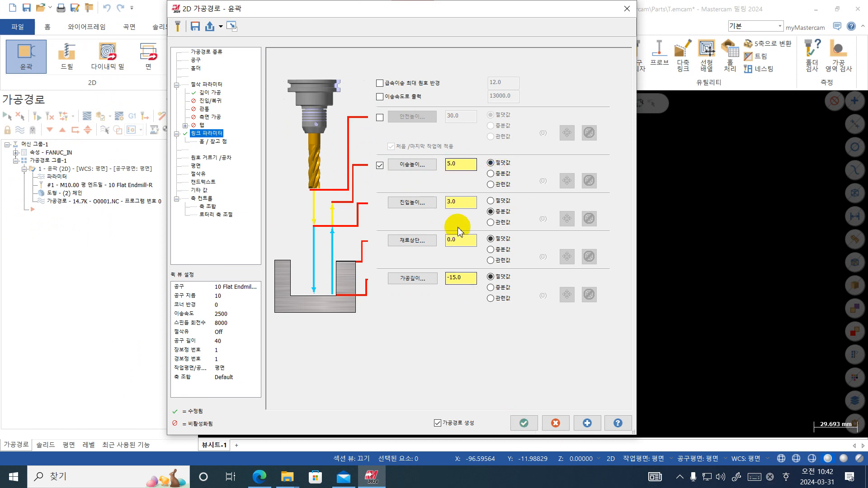
pyautogui.click(524, 423)
# Backplot the contour toolpath move by move to check the absolute retract height between depth passes, and close the backplot
pyautogui.click(71, 118)
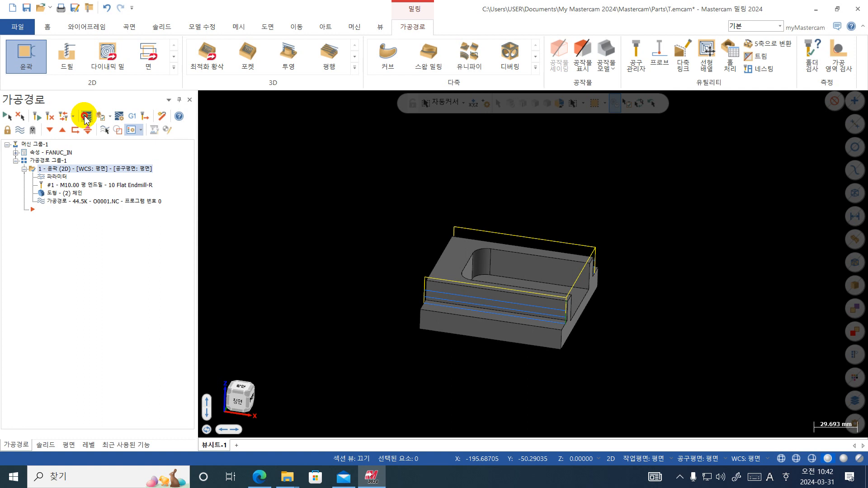
pyautogui.moveTo(516, 215); pyautogui.dragTo(452, 248, button='middle')
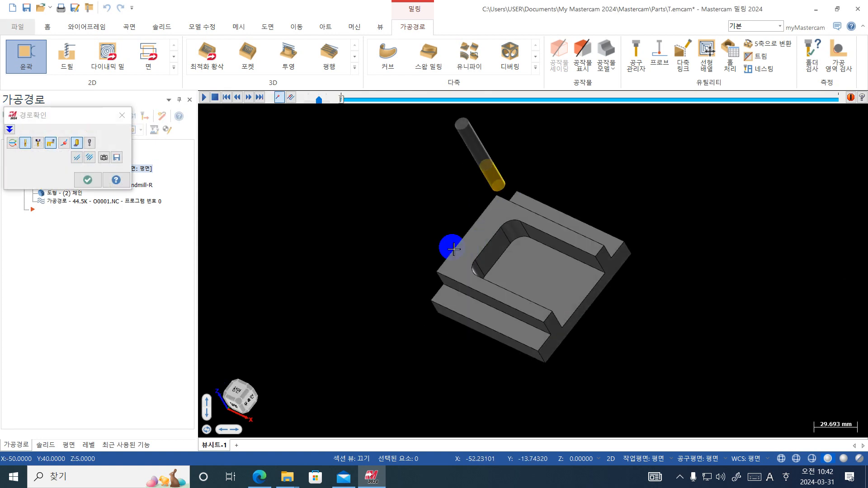
pyautogui.press('s')
pyautogui.press('s')
pyautogui.moveTo(548, 213); pyautogui.dragTo(428, 204, button='middle')
pyautogui.press('s')
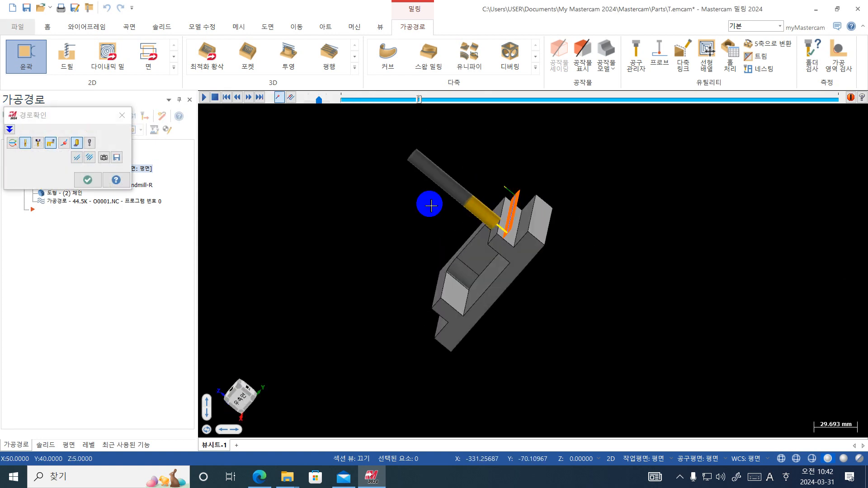
pyautogui.press('s')
pyautogui.press('s')
pyautogui.press('s')
pyautogui.press('s')
pyautogui.press('s')
pyautogui.press('s')
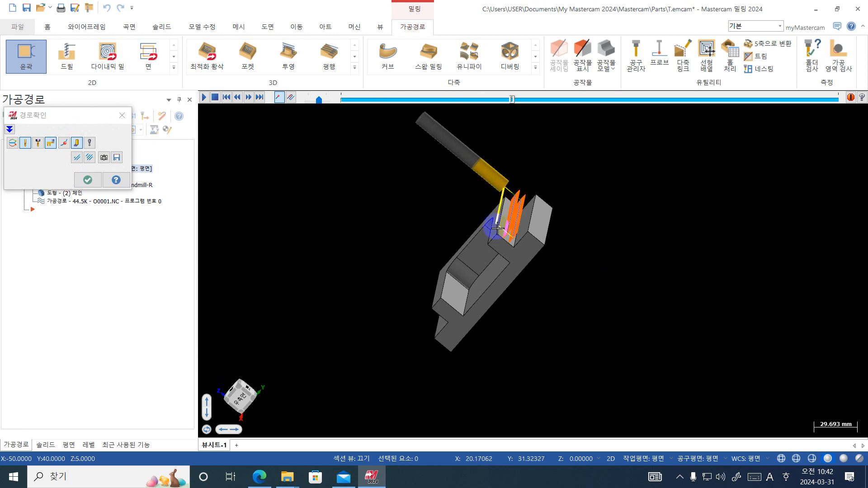
pyautogui.press('s')
pyautogui.press('s')
pyautogui.press('s')
pyautogui.press('s')
pyautogui.press('s')
pyautogui.press('Escape')
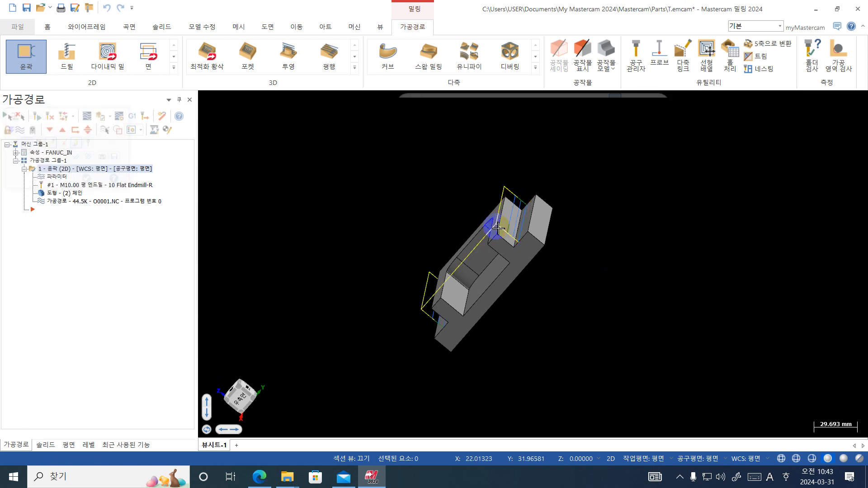
# Switch the contour's retract height to an incremental value and accept the settings
pyautogui.click(40, 177)
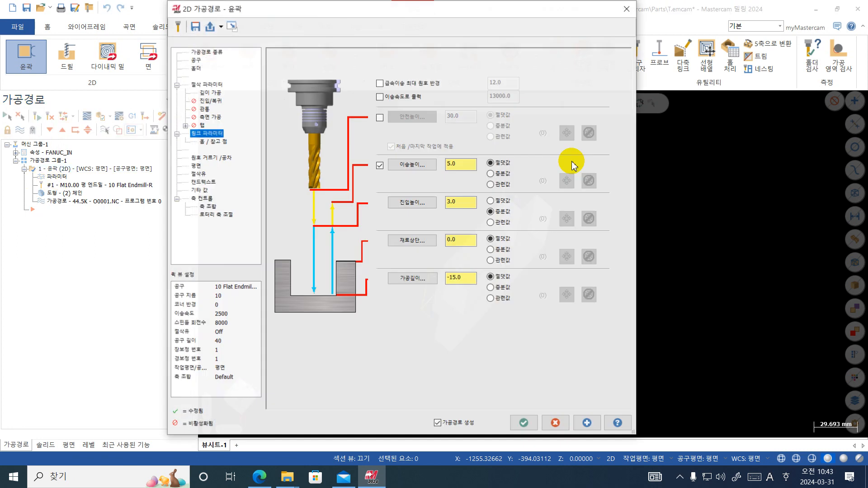
pyautogui.click(491, 173)
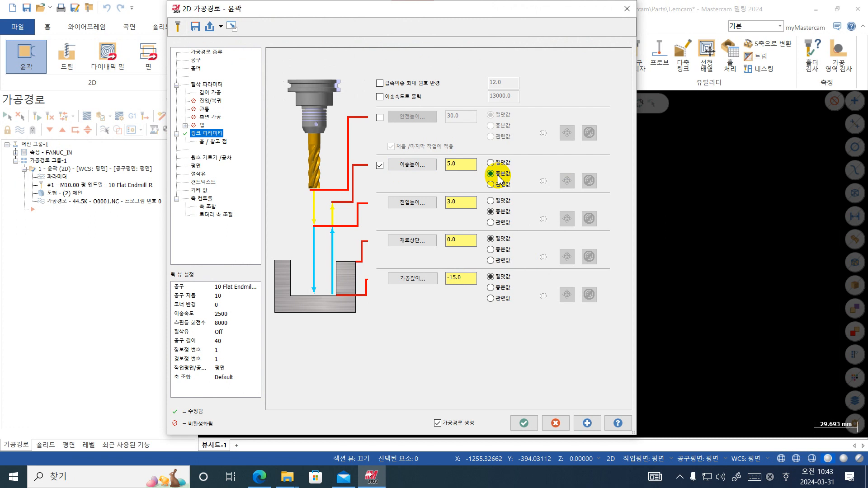
pyautogui.click(524, 423)
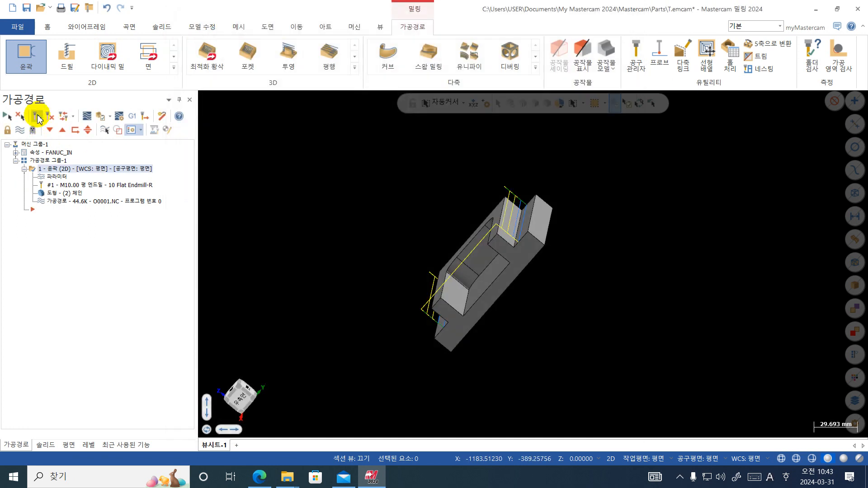
# Backplot the contour toolpath move by move to check how the incremental retract height lifts the tool between depth passes
pyautogui.click(36, 118)
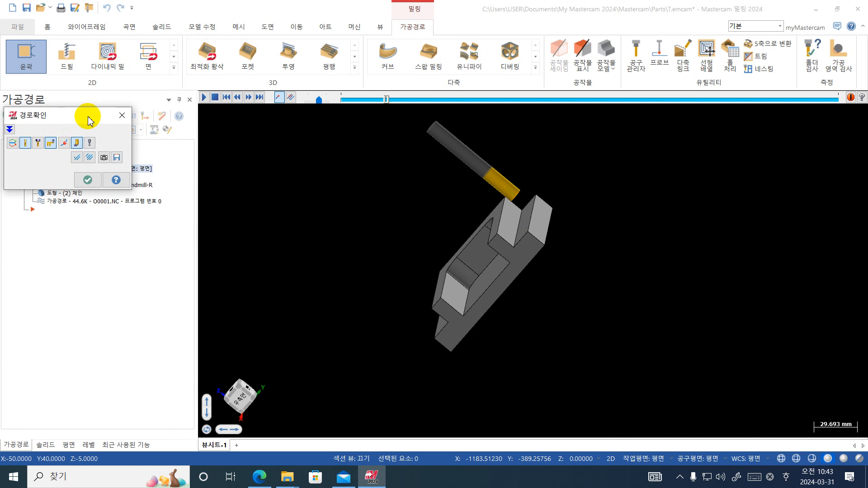
pyautogui.press('s')
pyautogui.press('s')
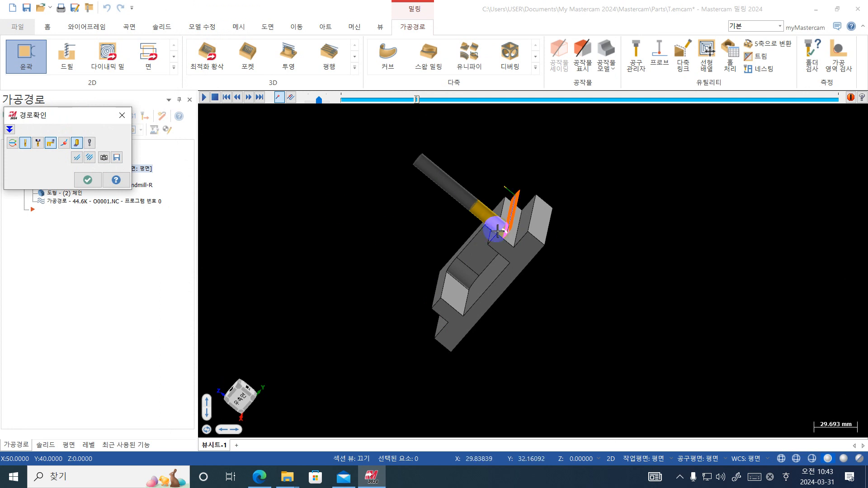
pyautogui.press('s')
pyautogui.press('s')
pyautogui.press('s')
pyautogui.press('s')
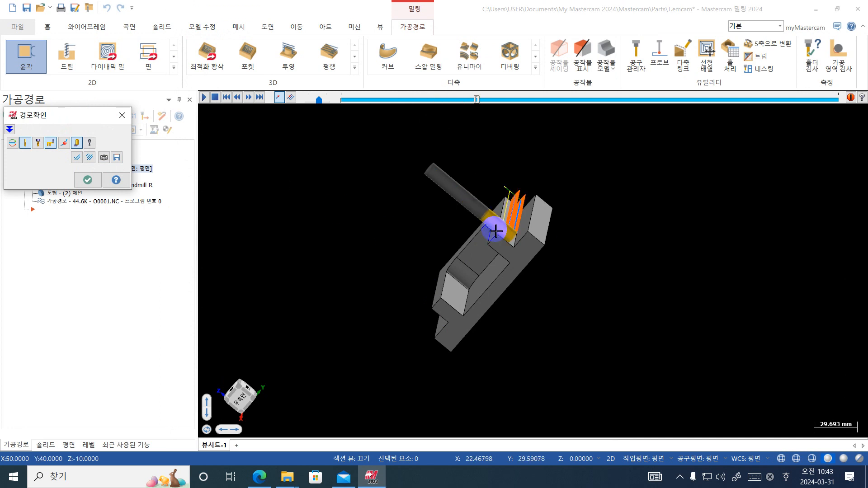
pyautogui.press('s')
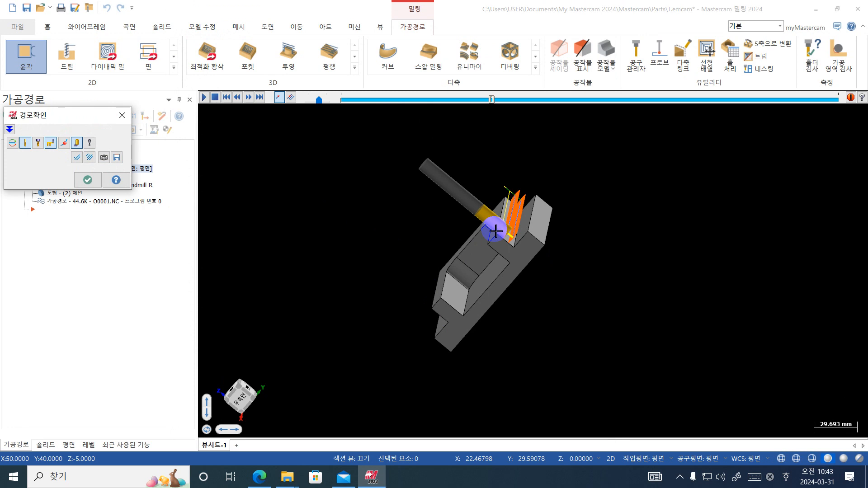
# View the backplotted contour from the top, mark example entry and exit paths beyond the part's edges, and close the backplot
pyautogui.hotkey('alt', '1')
pyautogui.hotkey('ctrl', '1')
pyautogui.click(438, 198)
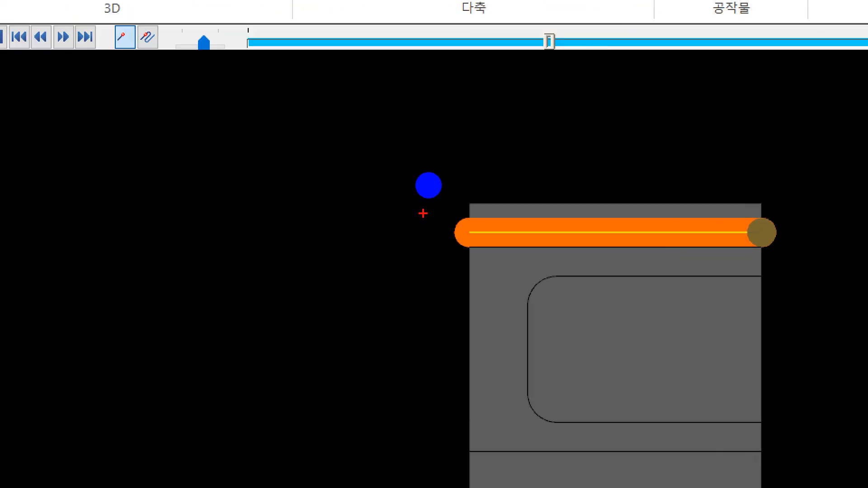
pyautogui.moveTo(424, 209); pyautogui.dragTo(462, 234)
pyautogui.moveTo(412, 197)
pyautogui.mouseDown()
pyautogui.moveTo(473, 245)
pyautogui.moveTo(787, 245)
pyautogui.moveTo(843, 187)
pyautogui.mouseUp()
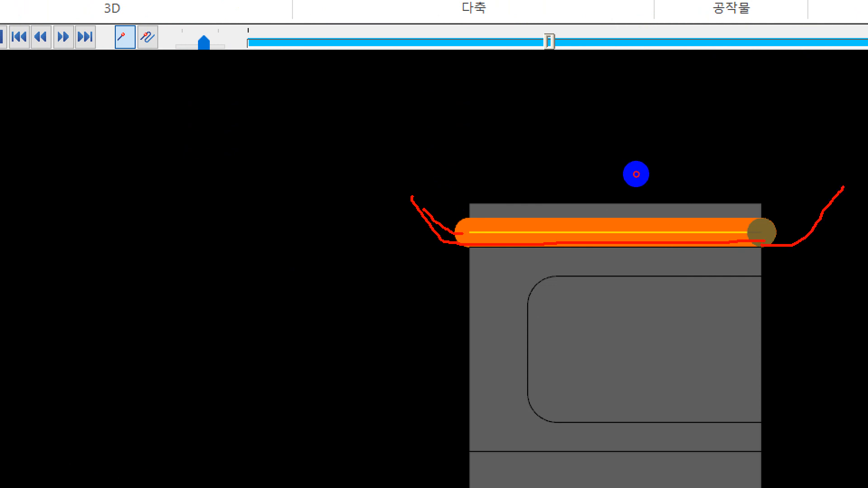
pyautogui.moveTo(764, 228); pyautogui.dragTo(862, 160)
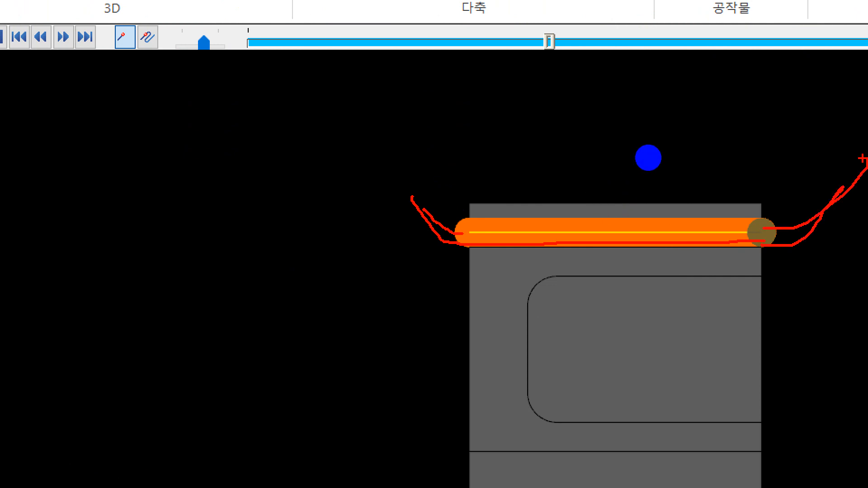
pyautogui.press('Escape')
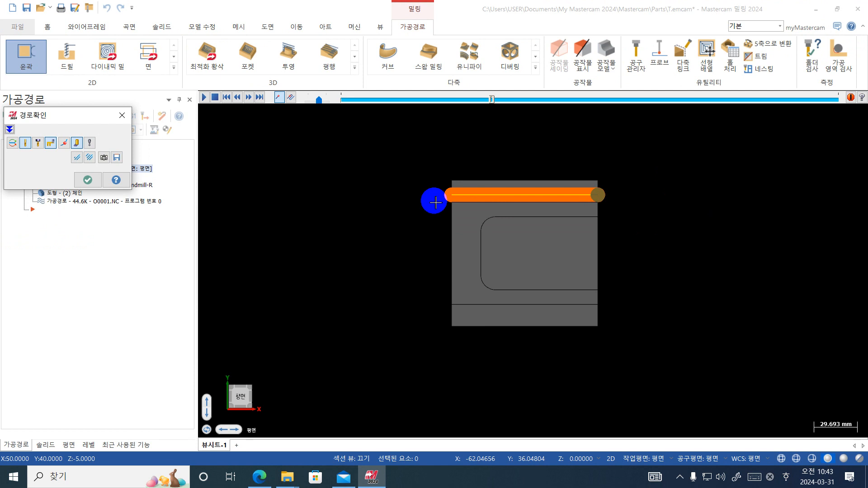
pyautogui.press('Escape')
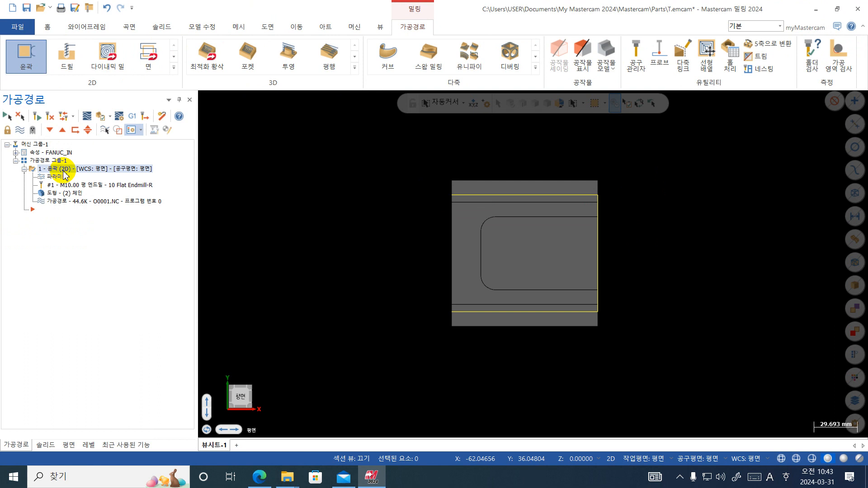
# Set the contour's retract height to an absolute 10 in the linking parameters
pyautogui.click(50, 178)
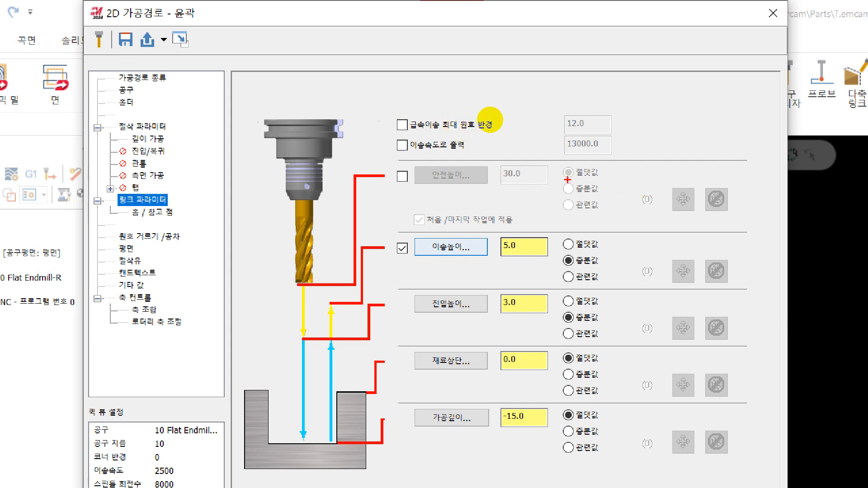
pyautogui.moveTo(568, 180); pyautogui.dragTo(650, 179)
pyautogui.moveTo(566, 256); pyautogui.dragTo(606, 257)
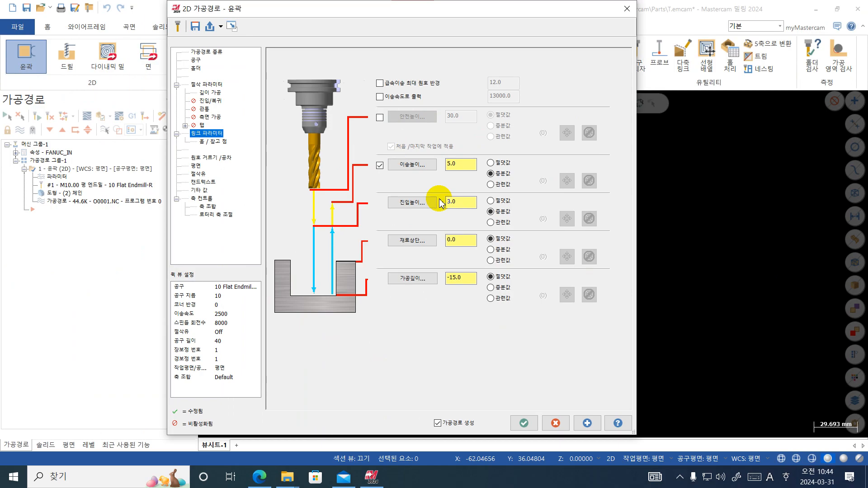
pyautogui.click(569, 244)
pyautogui.moveTo(462, 165); pyautogui.dragTo(379, 169)
pyautogui.write('10')
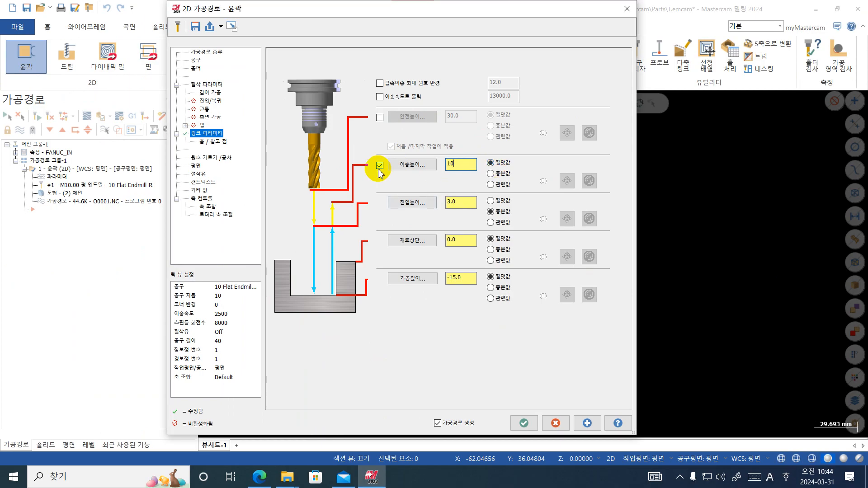
pyautogui.press('Return')
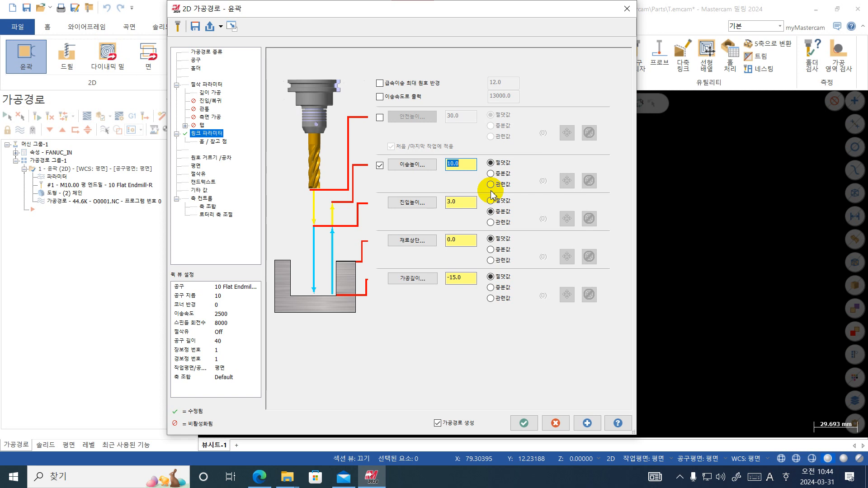
# Set the contour's feed plane to an absolute value of 5
pyautogui.click(473, 240)
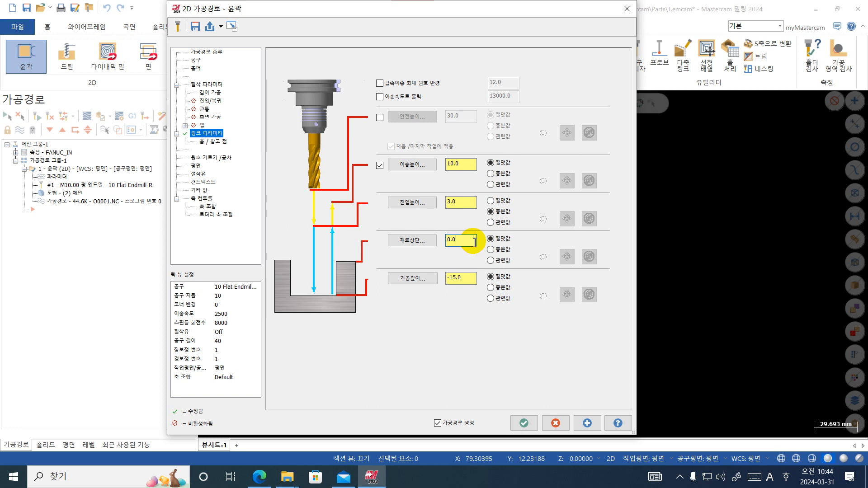
pyautogui.click(490, 201)
pyautogui.click(465, 203)
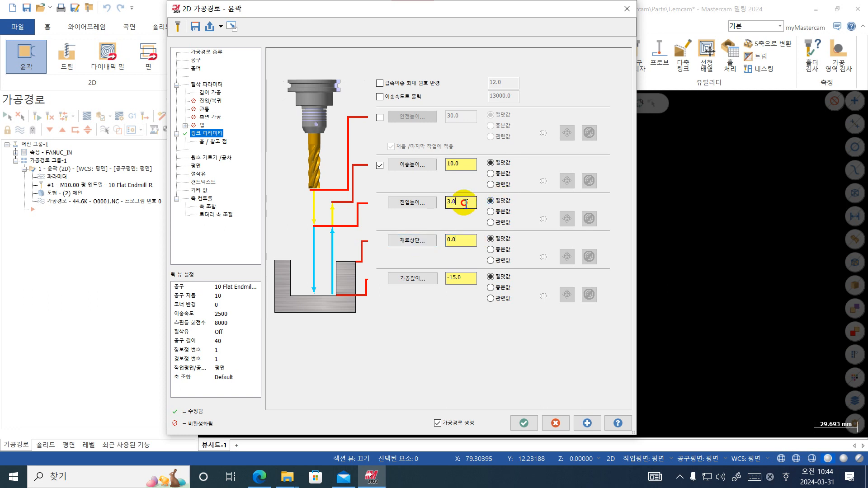
pyautogui.doubleClick(465, 203)
pyautogui.write('5')
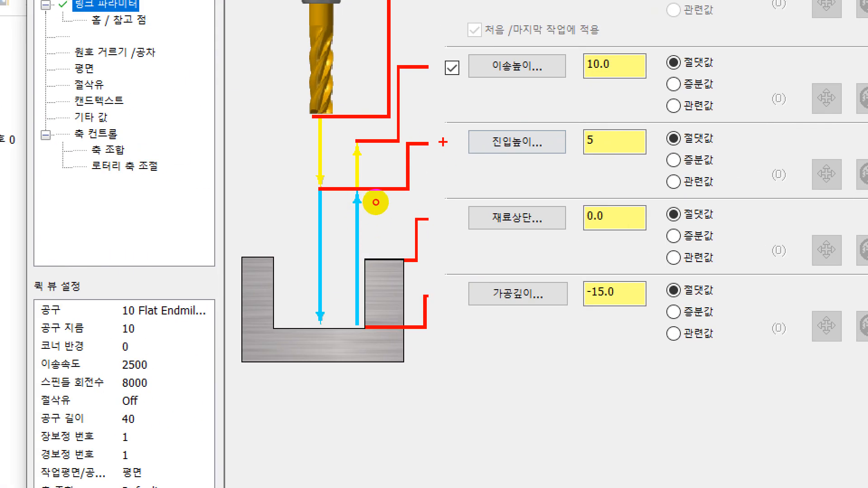
# Mark the feed plane and retract height settings in the linking parameters to compare where each applies
pyautogui.moveTo(447, 143); pyautogui.dragTo(454, 186)
pyautogui.moveTo(567, 93)
pyautogui.mouseDown()
pyautogui.moveTo(577, 61)
pyautogui.moveTo(631, 99)
pyautogui.mouseUp()
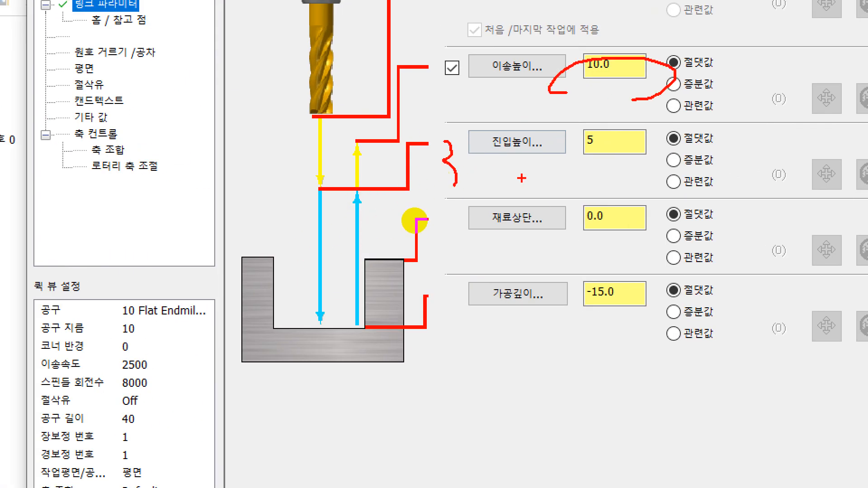
pyautogui.moveTo(522, 178); pyautogui.dragTo(541, 183)
pyautogui.moveTo(414, 181)
pyautogui.mouseDown()
pyautogui.moveTo(414, 225)
pyautogui.moveTo(266, 226)
pyautogui.mouseUp()
pyautogui.moveTo(699, 144); pyautogui.dragTo(631, 150)
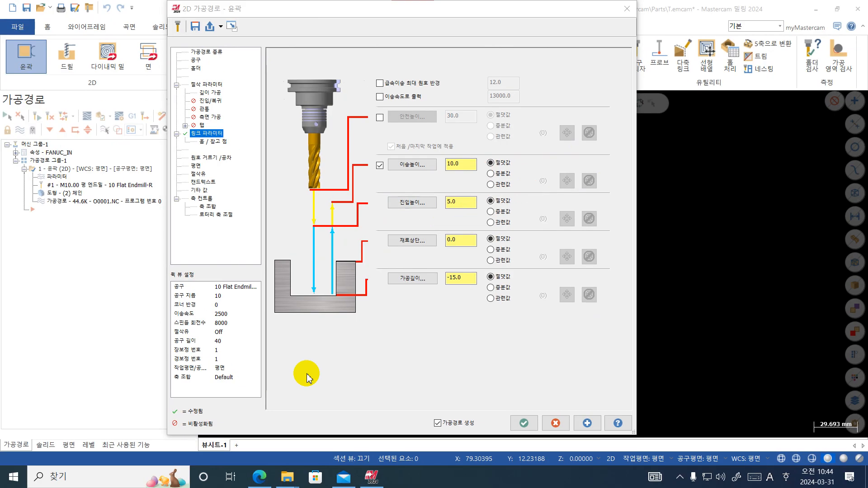
# Sketch a stepped L-shaped part profile on screen below the linking diagram to illustrate the height settings
pyautogui.hotkey('ctrl', '1')
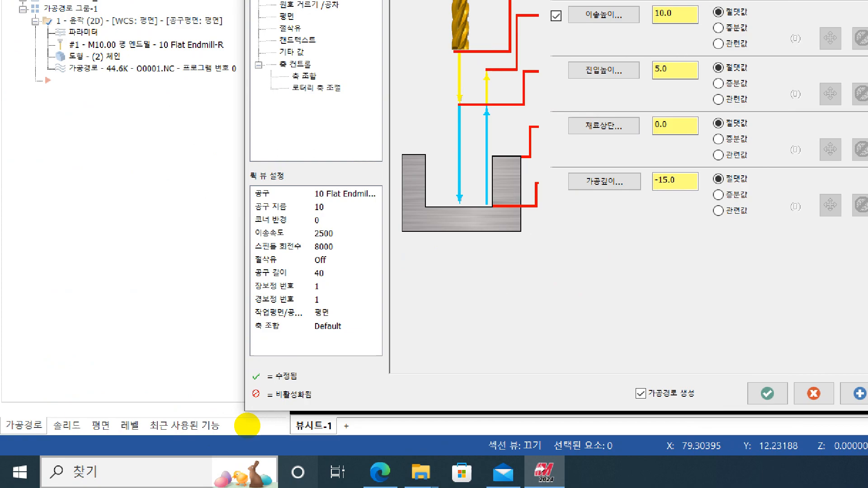
pyautogui.moveTo(449, 246)
pyautogui.mouseDown()
pyautogui.moveTo(504, 294)
pyautogui.moveTo(503, 336)
pyautogui.mouseUp()
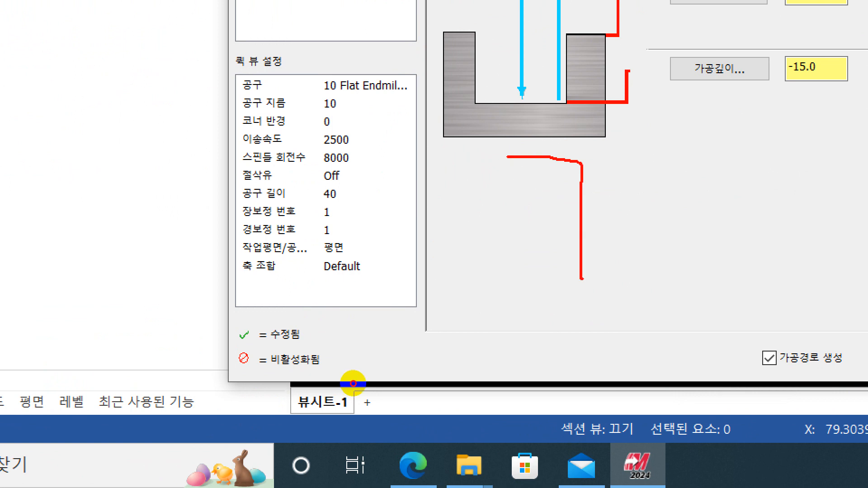
pyautogui.moveTo(582, 279)
pyautogui.mouseDown()
pyautogui.moveTo(736, 361)
pyautogui.moveTo(528, 374)
pyautogui.moveTo(512, 142)
pyautogui.mouseUp()
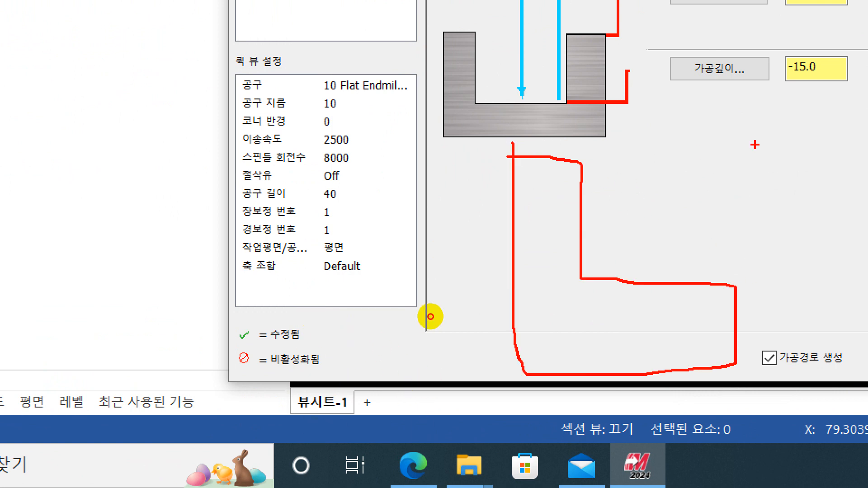
# Sketch a tool outline on screen beside the stepped part profile, and clear the annotations
pyautogui.moveTo(755, 144); pyautogui.dragTo(763, 274)
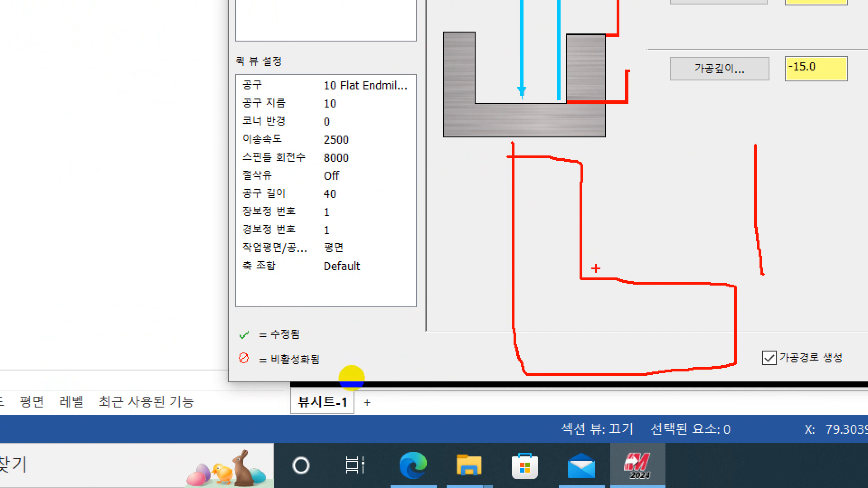
pyautogui.moveTo(596, 280)
pyautogui.mouseDown()
pyautogui.moveTo(735, 279)
pyautogui.moveTo(734, 271)
pyautogui.mouseUp()
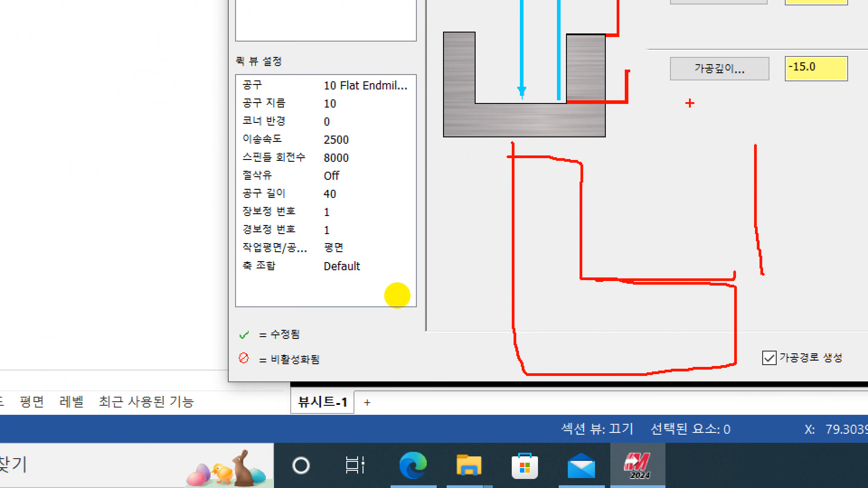
pyautogui.moveTo(683, 103)
pyautogui.mouseDown()
pyautogui.moveTo(690, 244)
pyautogui.moveTo(746, 86)
pyautogui.mouseUp()
pyautogui.press('Escape')
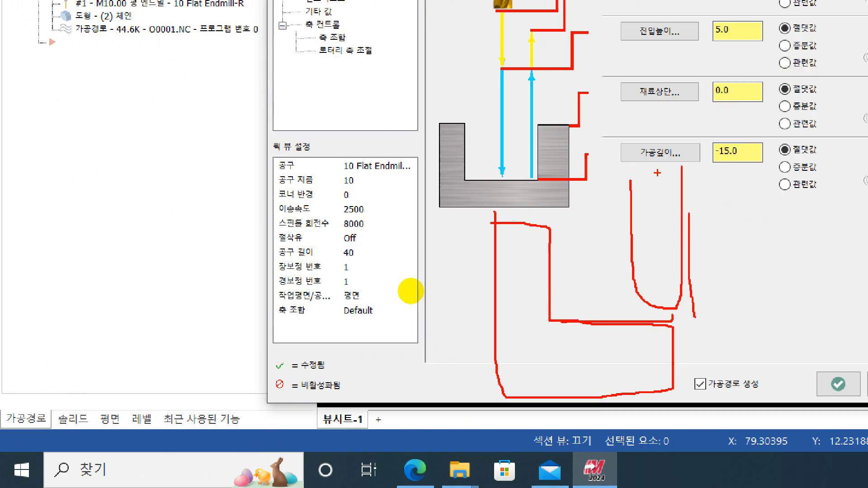
pyautogui.click(466, 163)
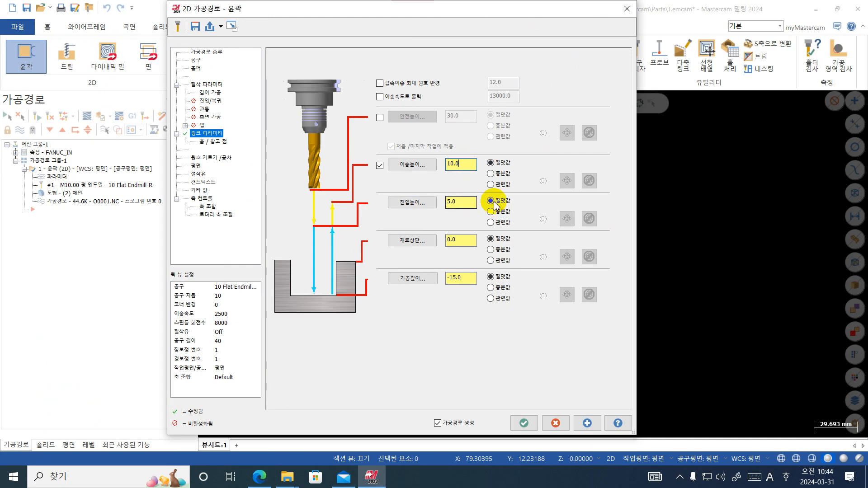
# Set the contour's feed plane to 3 and its top of stock to an absolute -14 in the linking parameters
pyautogui.moveTo(476, 203); pyautogui.dragTo(447, 202)
pyautogui.write('3')
pyautogui.press('Return')
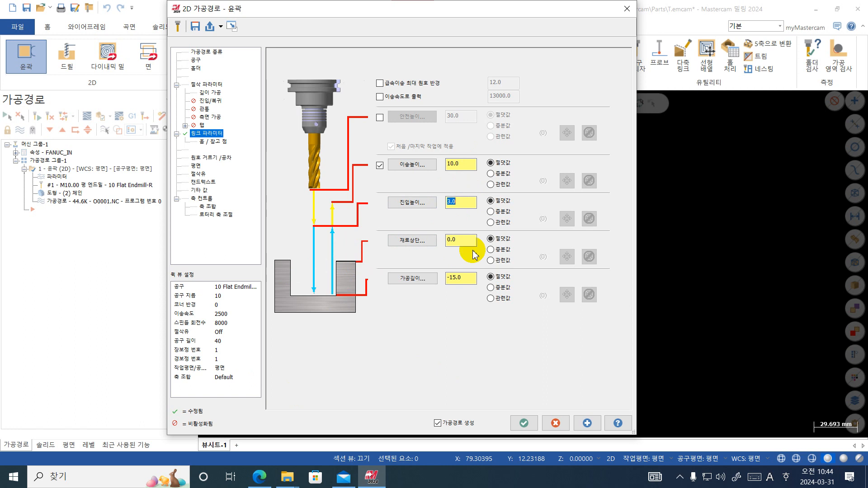
pyautogui.moveTo(464, 242); pyautogui.dragTo(429, 241)
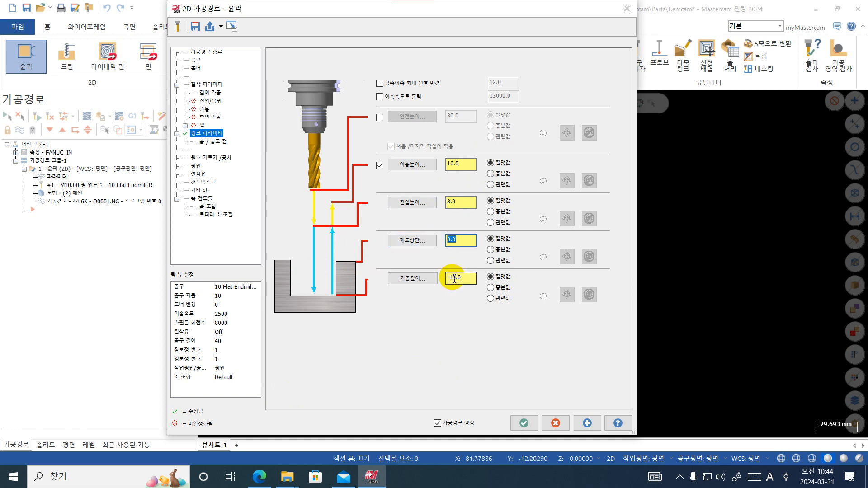
pyautogui.write('-14')
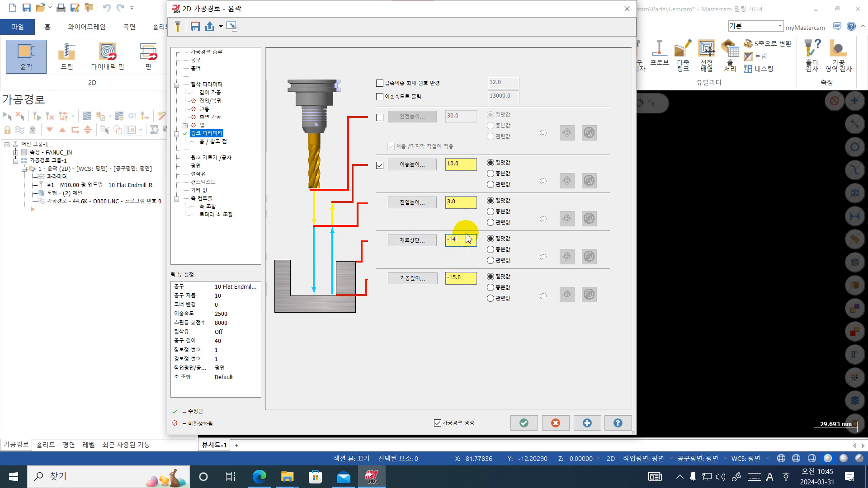
pyautogui.press('Return')
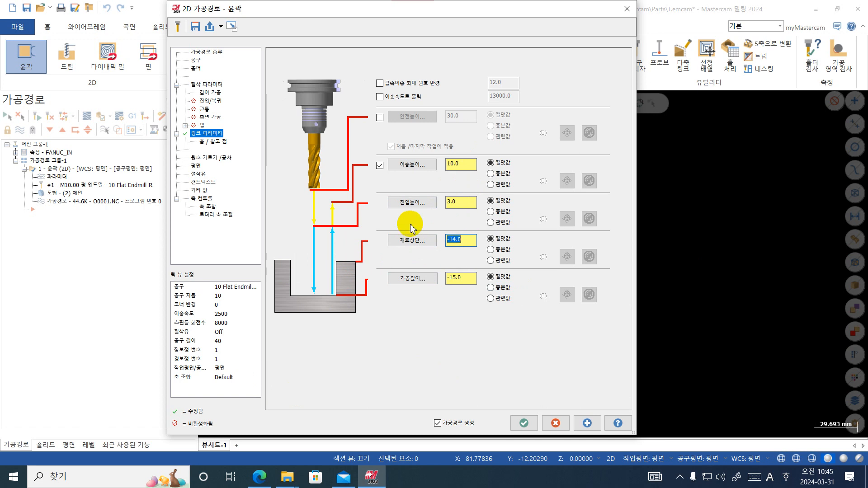
# Make the contour's feed plane value incremental and apply the linking parameters to regenerate the toolpath
pyautogui.click(494, 213)
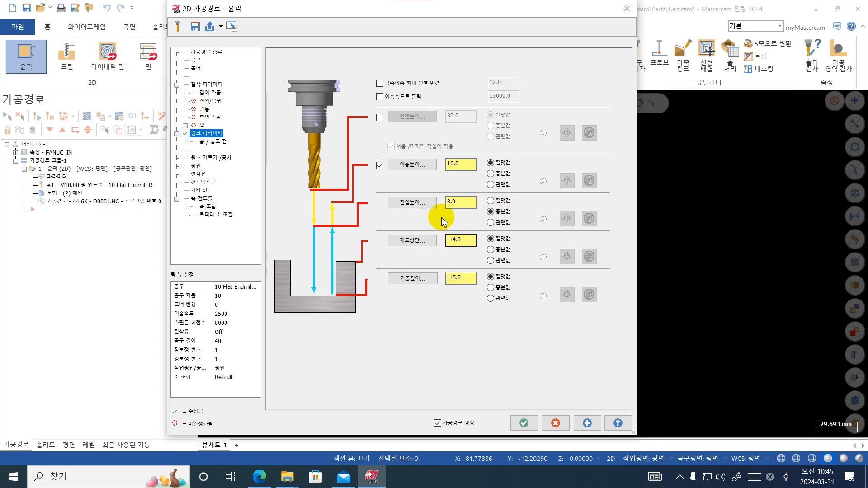
pyautogui.click(452, 203)
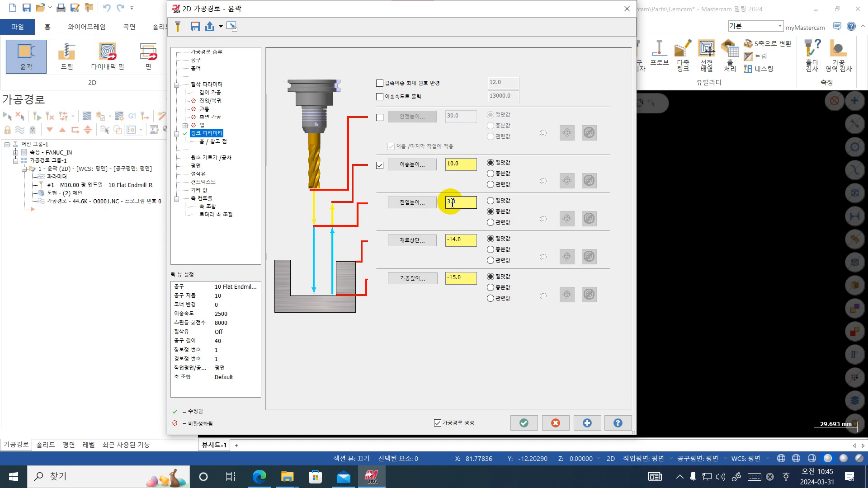
pyautogui.click(522, 424)
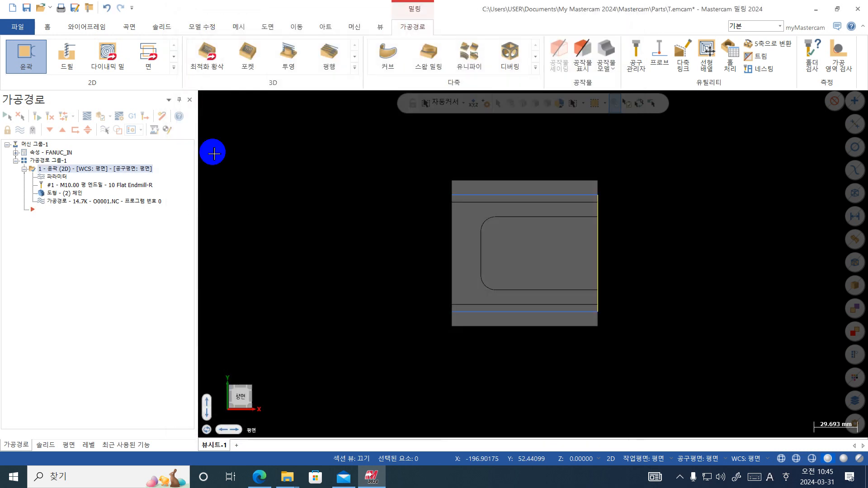
# Backplot the contour toolpath step by step in a tilted view to examine how the tool descends to depth
pyautogui.click(99, 117)
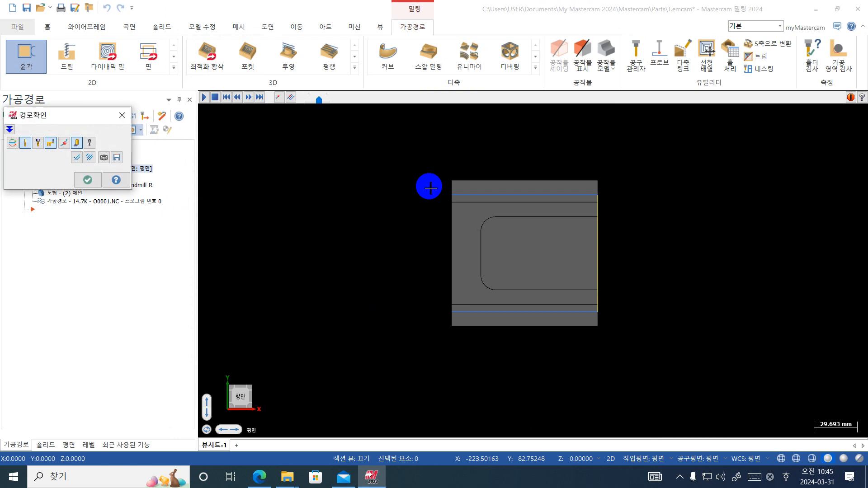
pyautogui.moveTo(428, 186); pyautogui.dragTo(276, 168, button='middle')
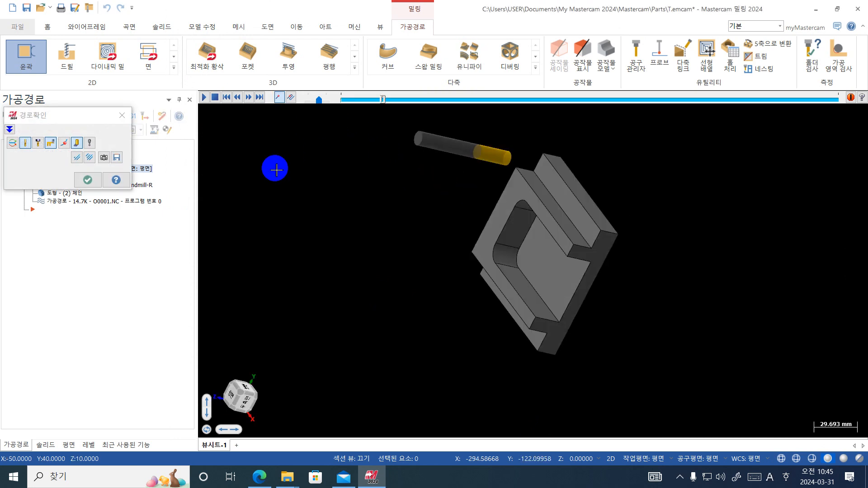
pyautogui.press('s')
pyautogui.press('s')
pyautogui.press('s')
pyautogui.press('s')
pyautogui.press('s')
pyautogui.press('s')
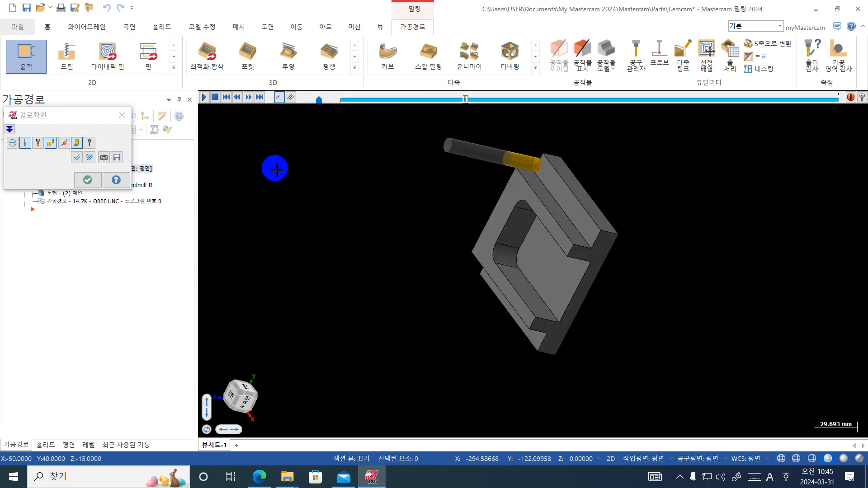
pyautogui.click(122, 115)
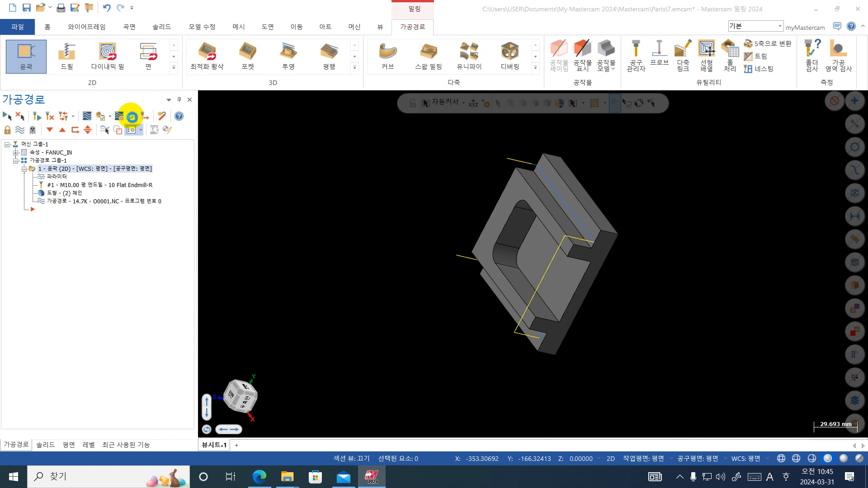
# Analyze the contour toolpath at its plunge move to read the coordinates and feed rate there
pyautogui.click(131, 120)
pyautogui.press('Return')
pyautogui.click(41, 34)
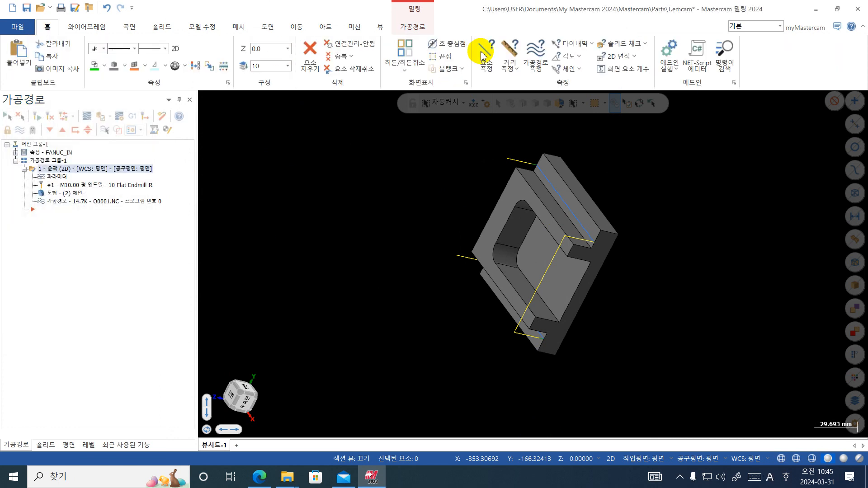
pyautogui.click(573, 102)
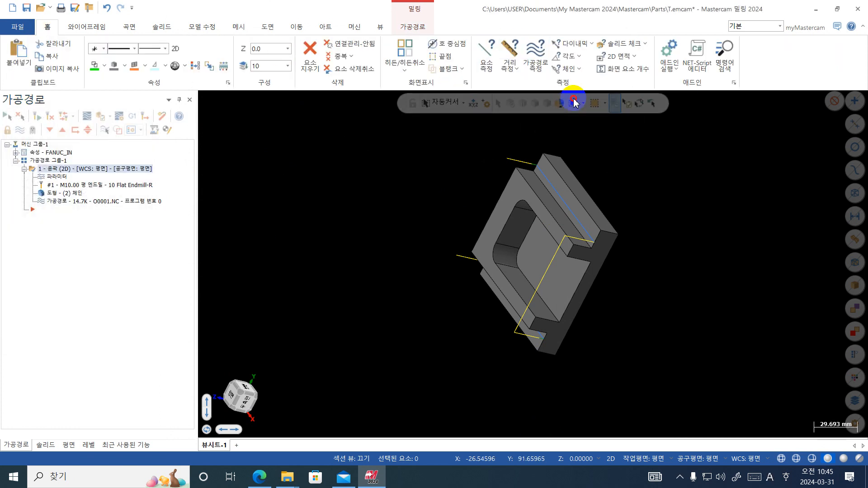
pyautogui.click(534, 55)
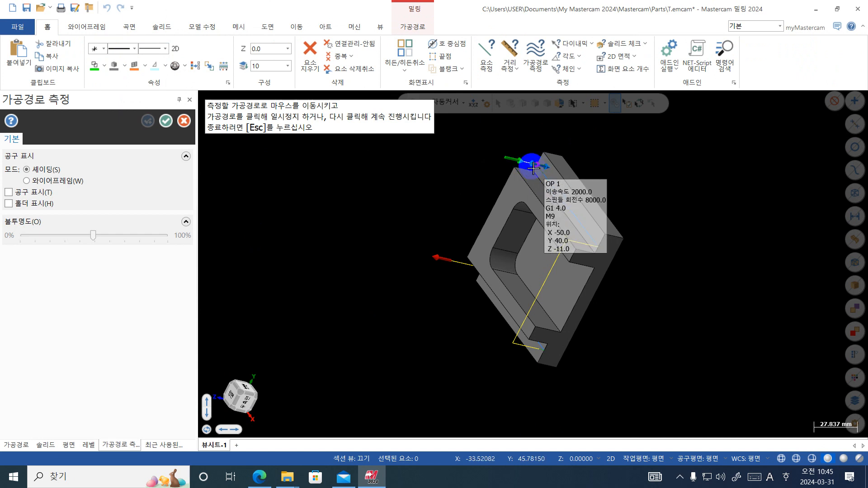
pyautogui.press('Escape')
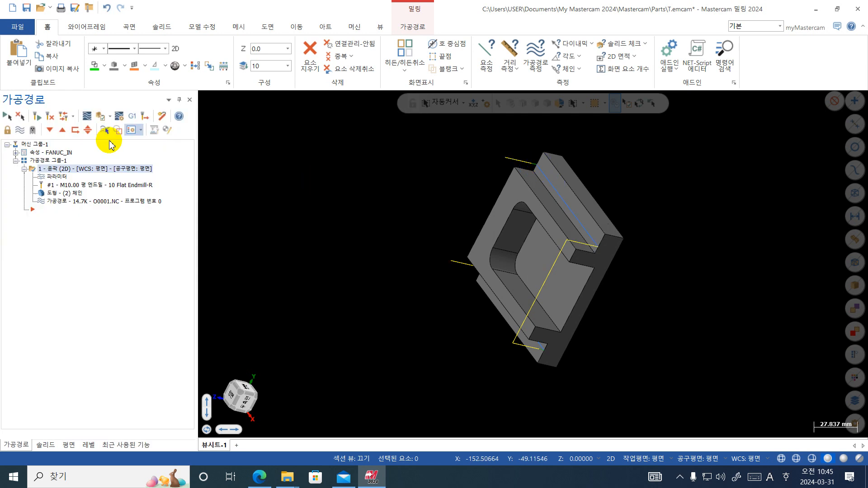
# Post the contour operation to an NC file named 1, review its Z moves in CIMCO Edit, and close the editor
pyautogui.click(132, 116)
pyautogui.click(70, 331)
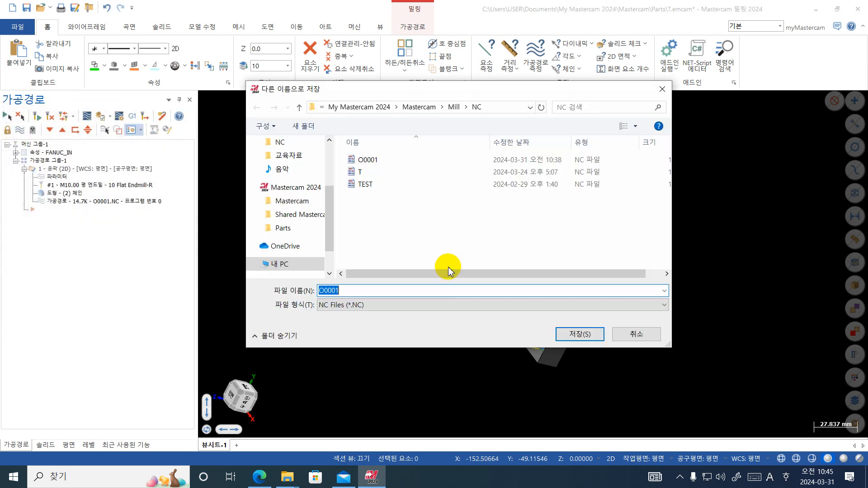
pyautogui.press('BackSpace')
pyautogui.write('1')
pyautogui.press('Return')
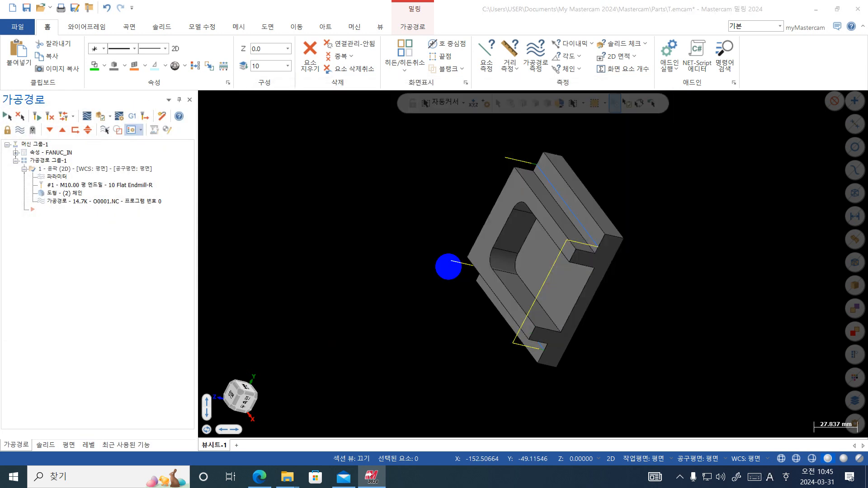
pyautogui.press('Return')
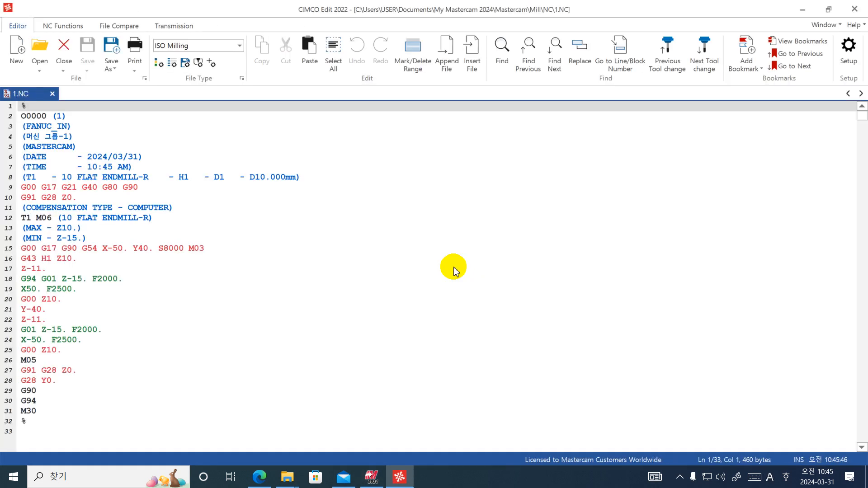
pyautogui.click(854, 9)
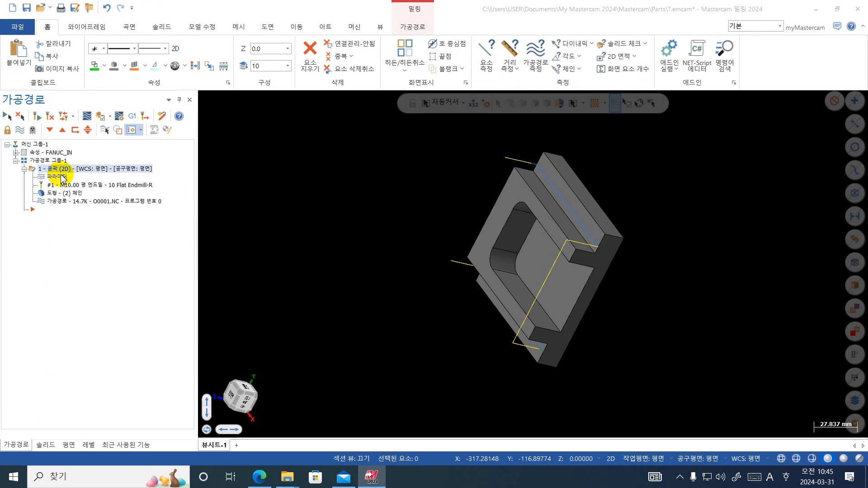
# Reopen the contour's linking parameters and pick its absolute cutting depth from the outer corner of the part's step floor
pyautogui.click(62, 178)
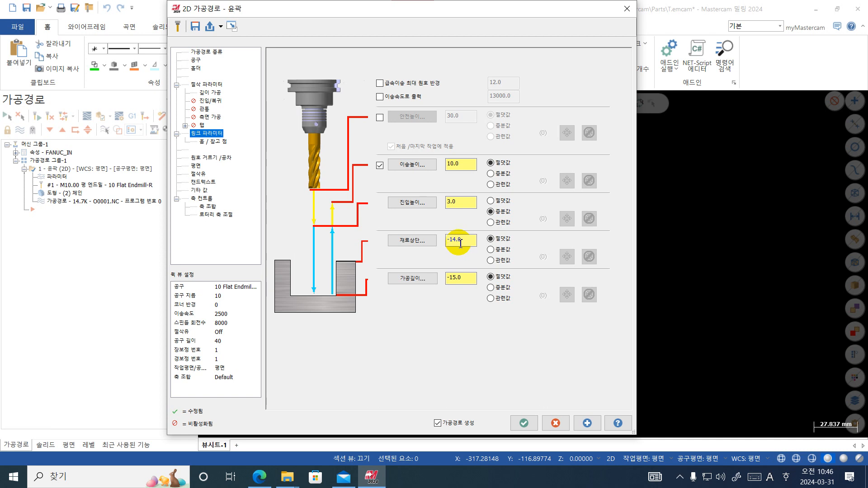
pyautogui.moveTo(462, 244); pyautogui.dragTo(408, 244)
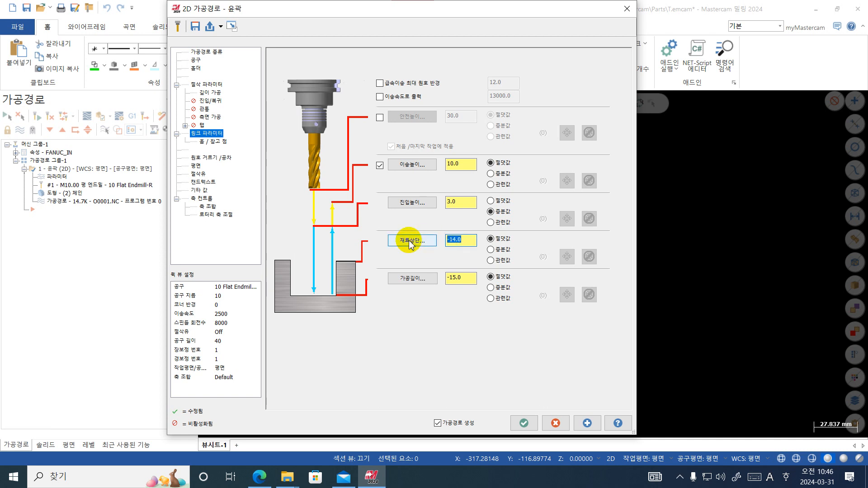
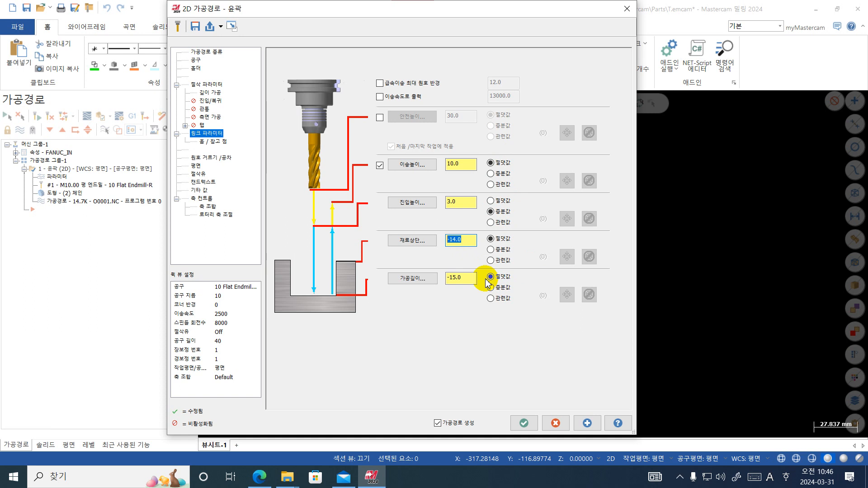
pyautogui.click(492, 299)
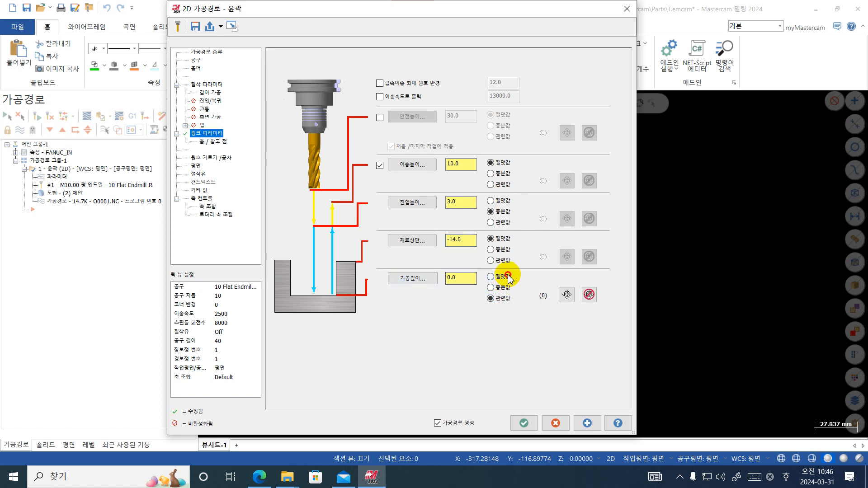
pyautogui.click(508, 277)
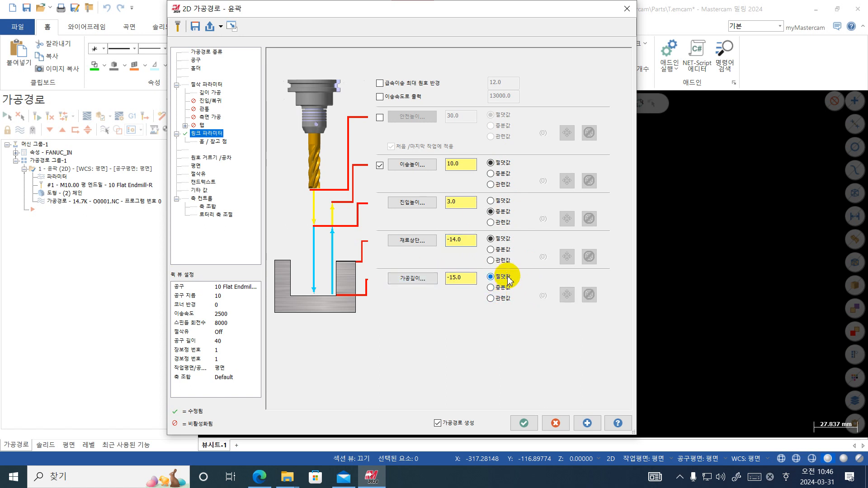
pyautogui.click(421, 283)
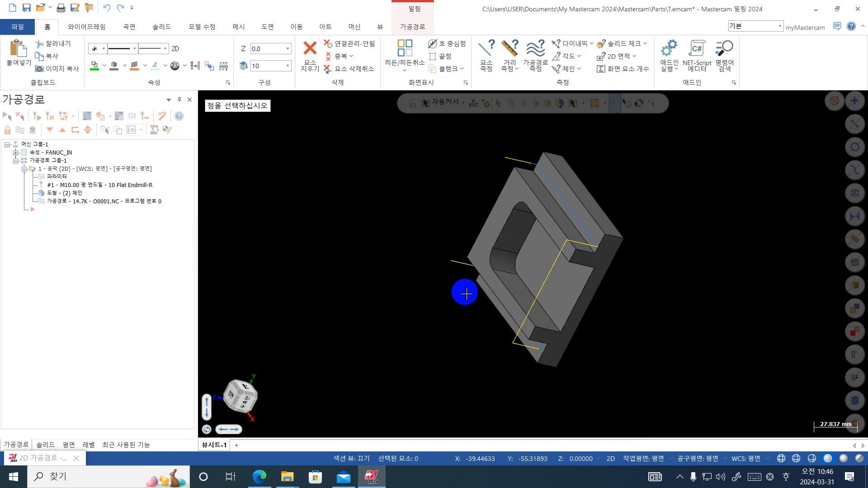
pyautogui.click(606, 238)
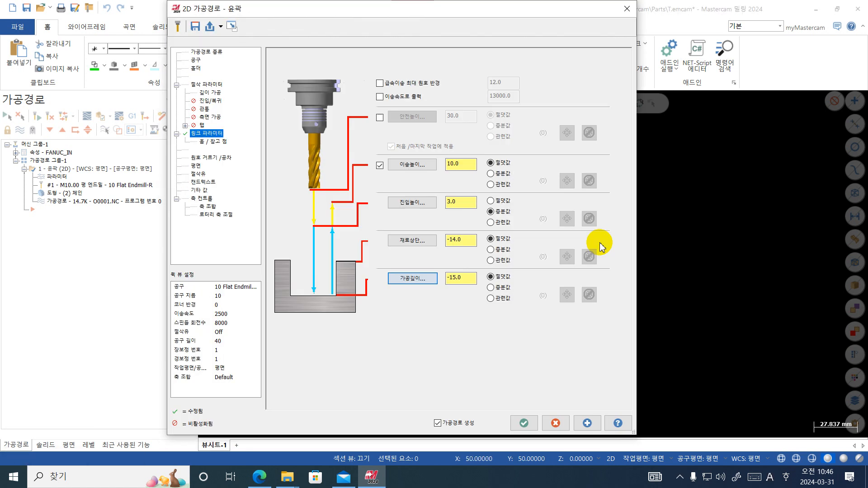
# Pick the contour's top of stock from points on the model, ending with an absolute value of 0
pyautogui.click(413, 240)
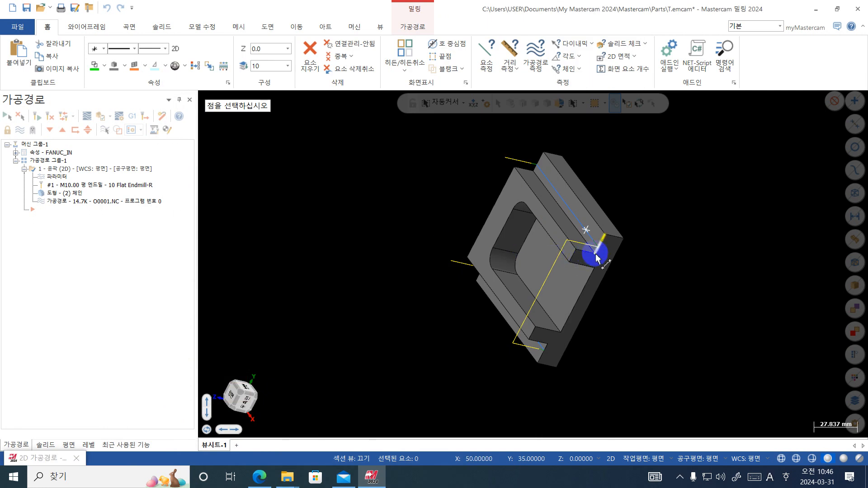
pyautogui.click(596, 259)
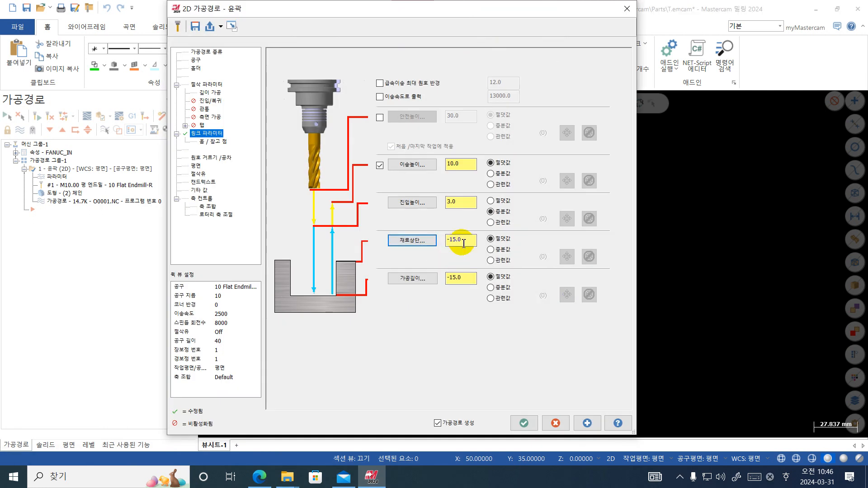
pyautogui.click(423, 247)
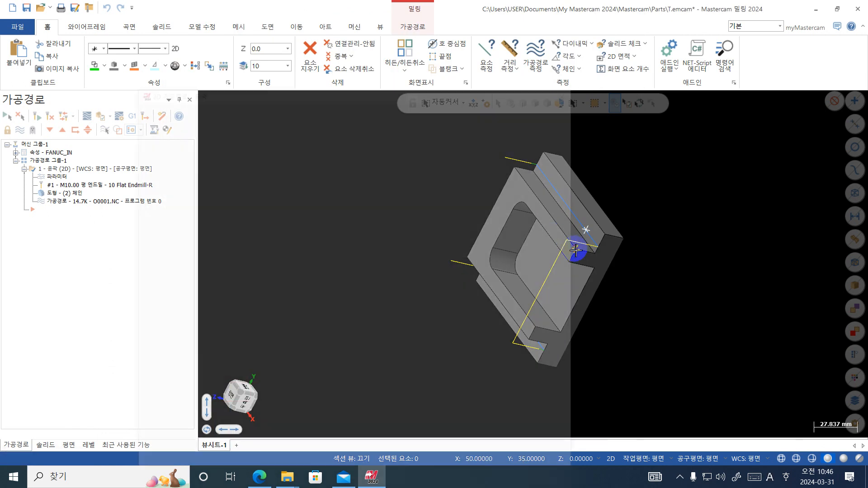
pyautogui.click(476, 282)
pyautogui.click(453, 238)
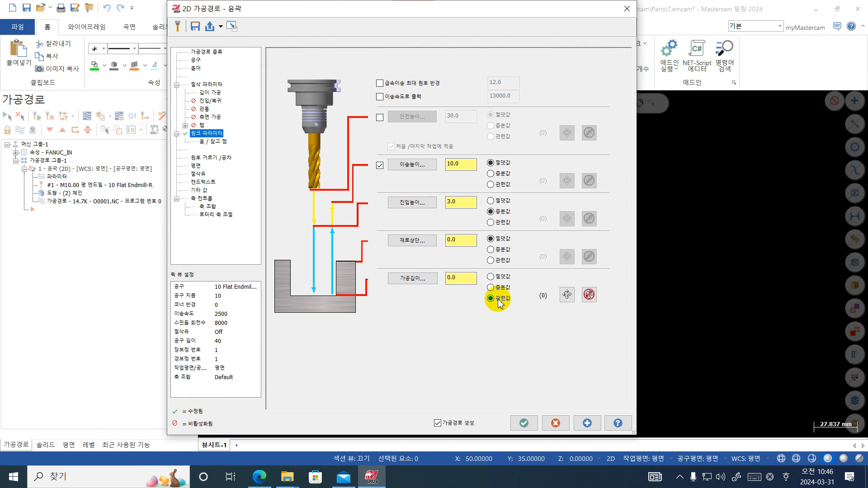
# Link the contour's associative depth to a point on the part's step floor and accept the parameters
pyautogui.click(567, 295)
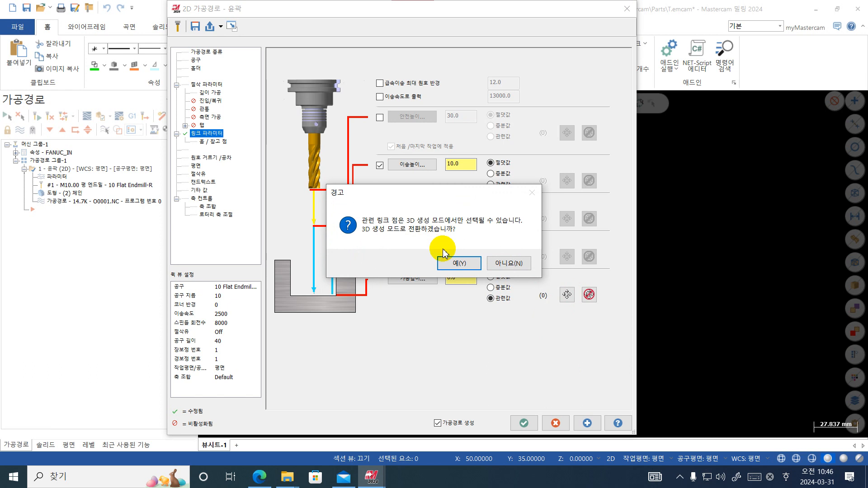
pyautogui.click(453, 264)
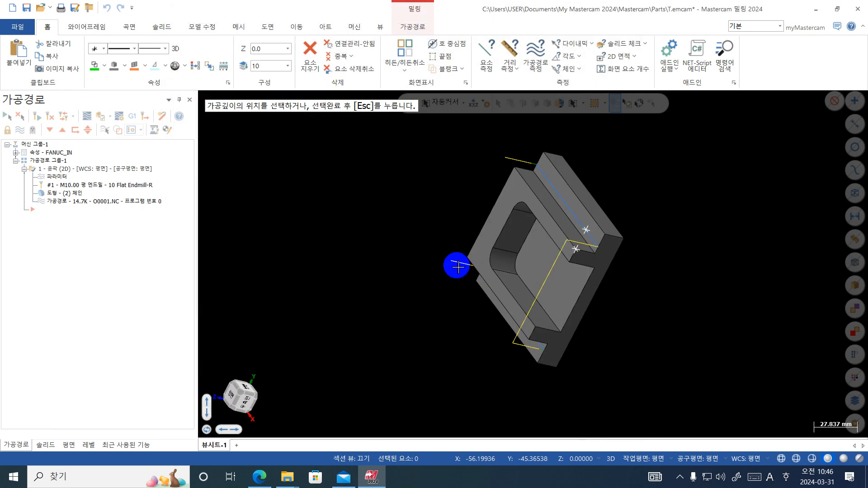
pyautogui.click(607, 236)
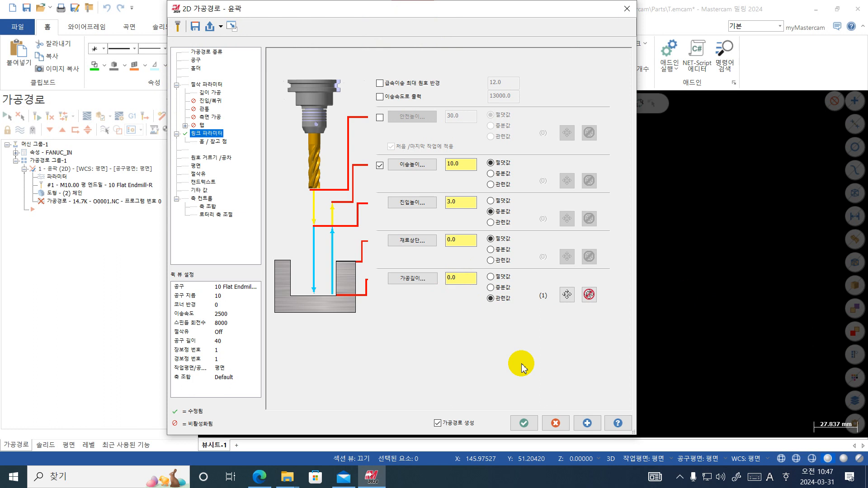
pyautogui.click(524, 423)
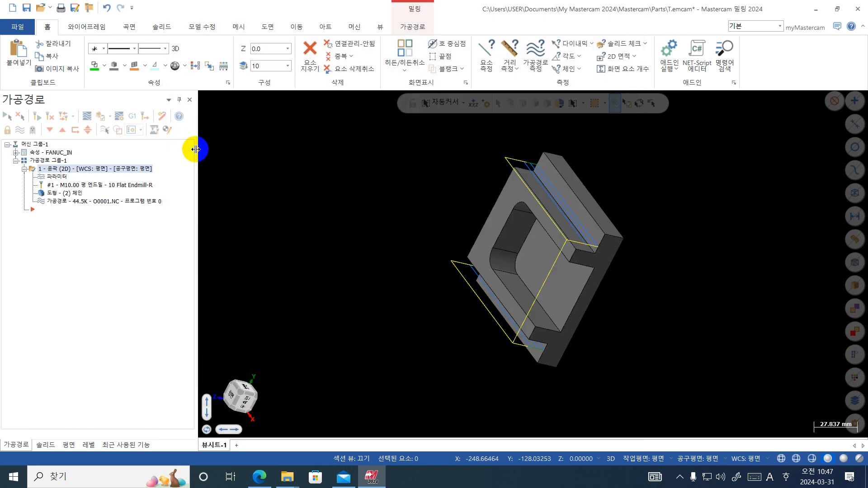
# Post the contour over the O0001 NC file, review its stepped Z moves in CIMCO Edit, and close the editor
pyautogui.click(132, 119)
pyautogui.click(85, 330)
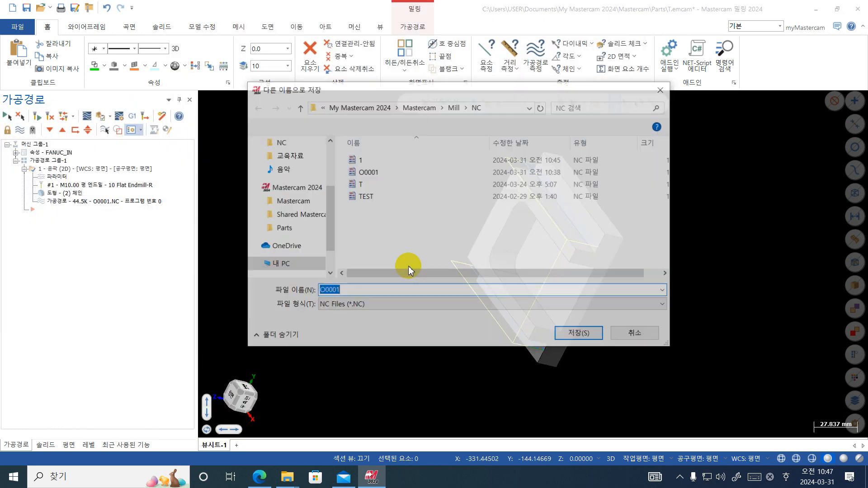
pyautogui.press('Return')
pyautogui.click(445, 244)
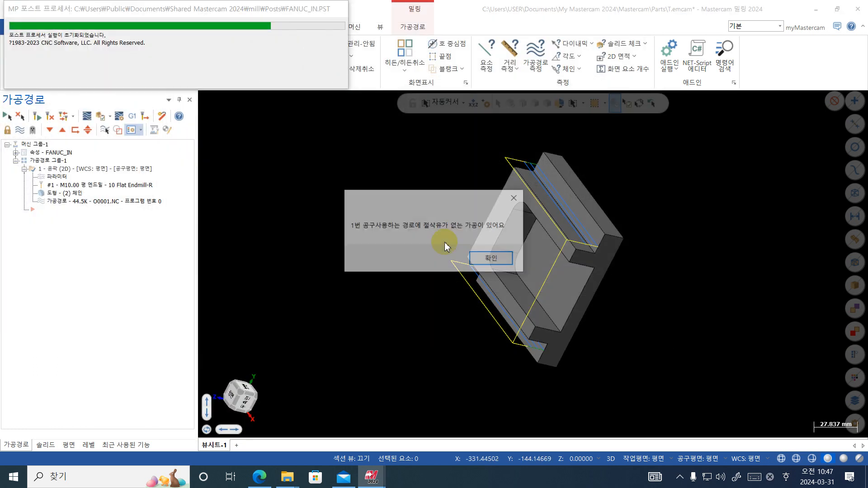
pyautogui.press('Return')
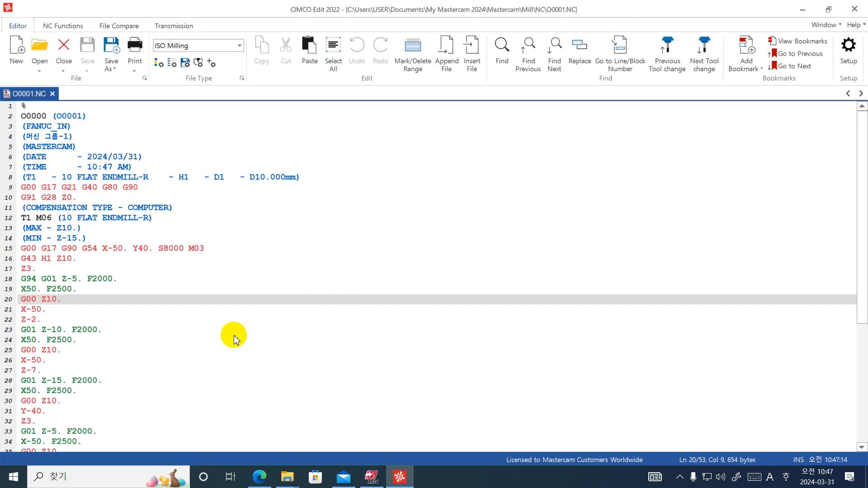
pyautogui.scroll(-5, 68, 304)
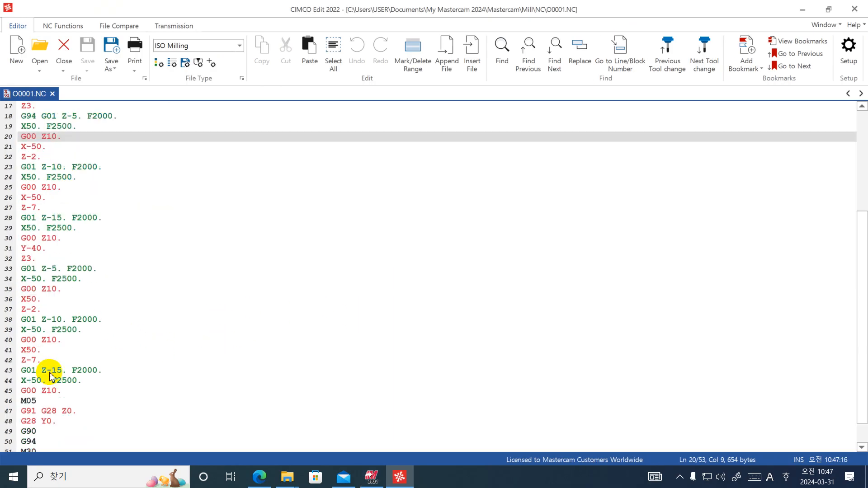
pyautogui.click(854, 9)
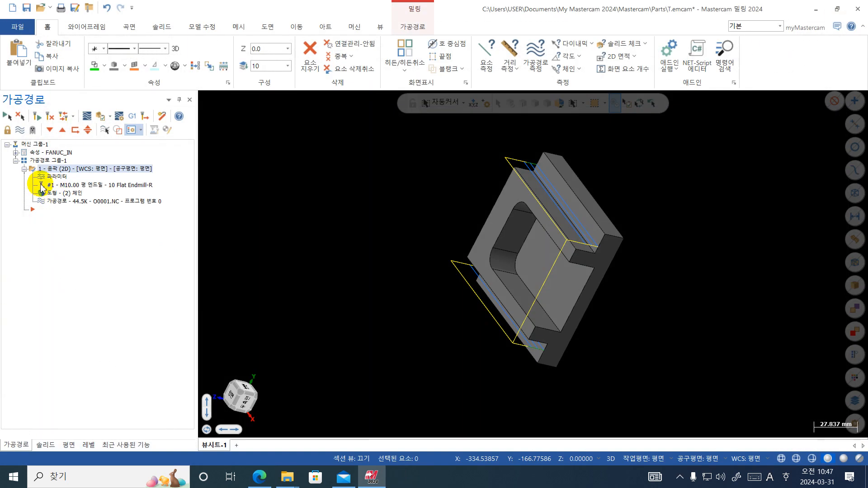
# Turn off depth cuts for the contour operation and accept the parameters
pyautogui.click(47, 175)
pyautogui.click(205, 92)
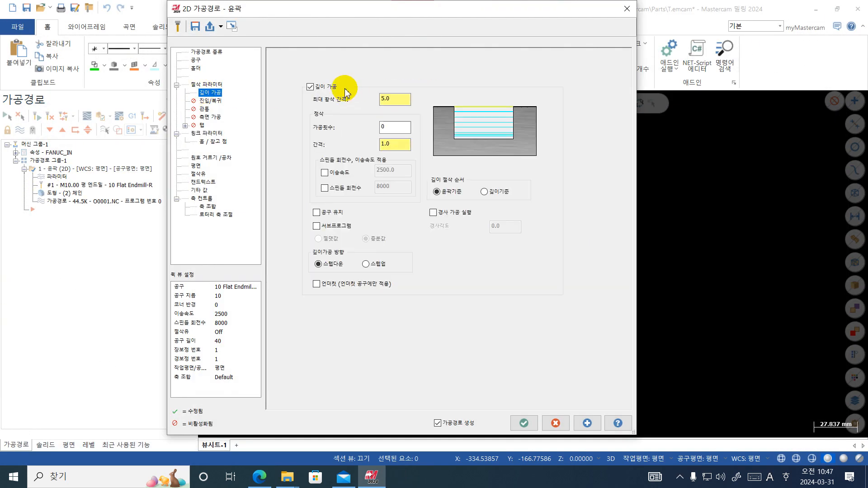
pyautogui.click(521, 423)
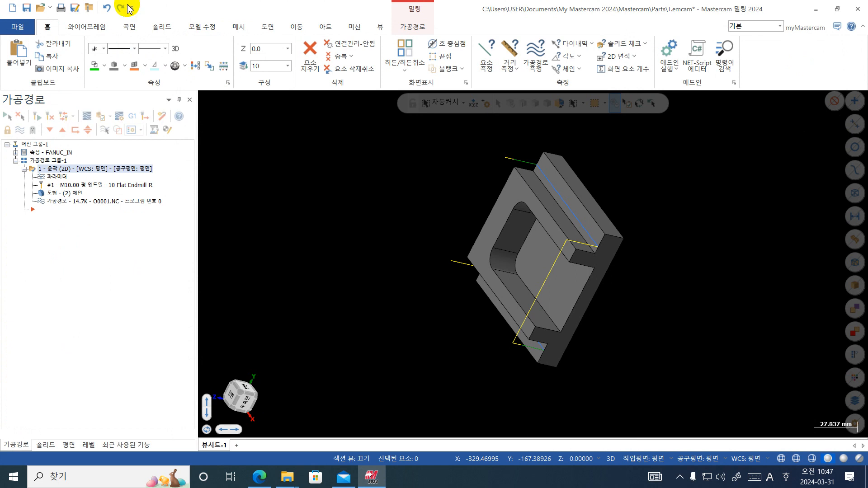
# Move the part's step floor by -3.0 mm with Push-Pull and regenerate the contour toolpath
pyautogui.click(202, 28)
pyautogui.click(63, 59)
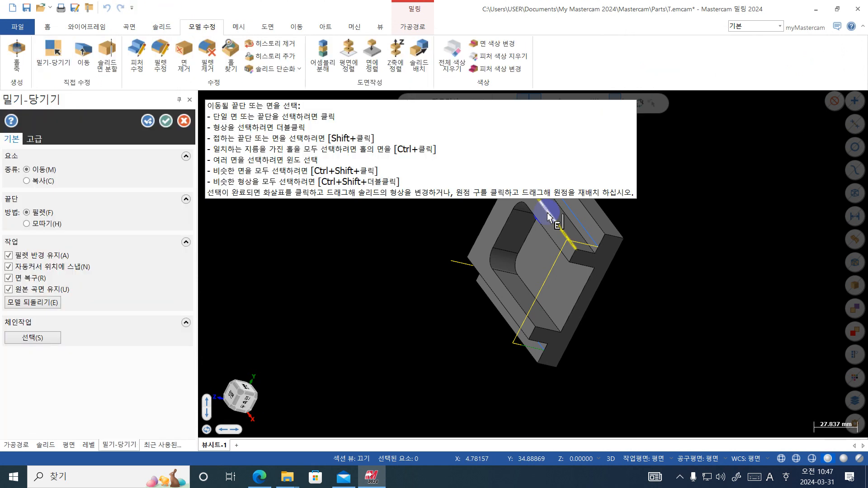
pyautogui.click(586, 236)
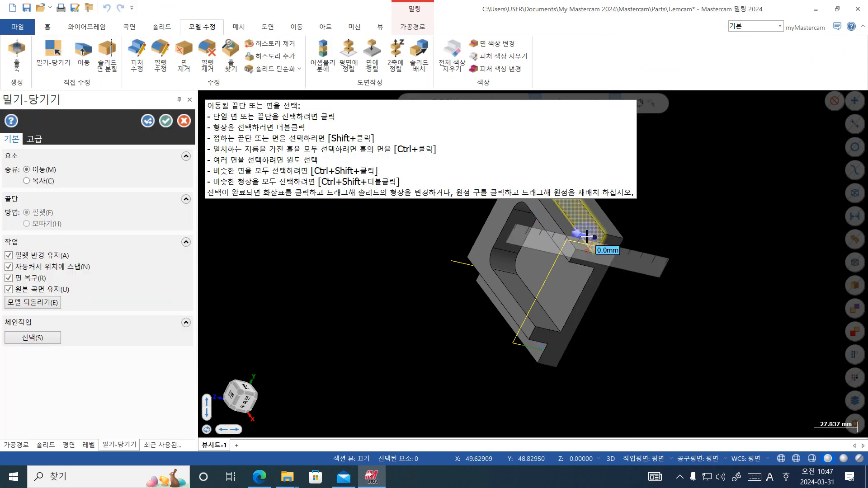
pyautogui.press('Return')
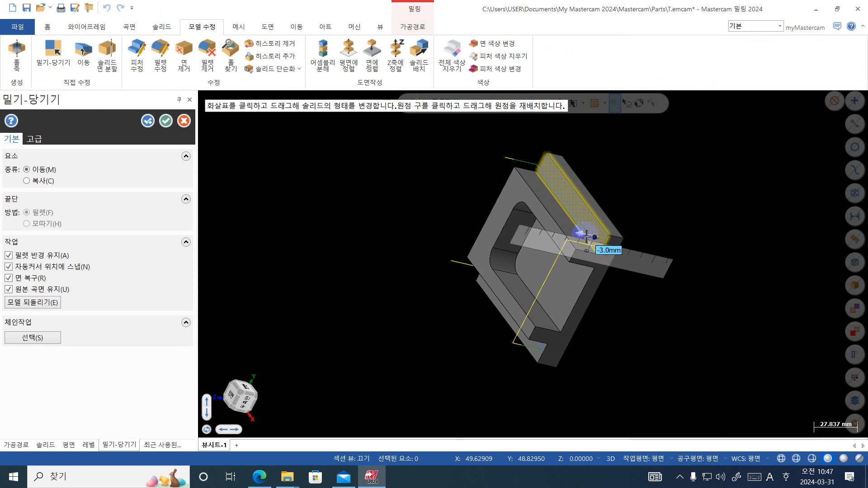
pyautogui.click(166, 121)
pyautogui.click(39, 116)
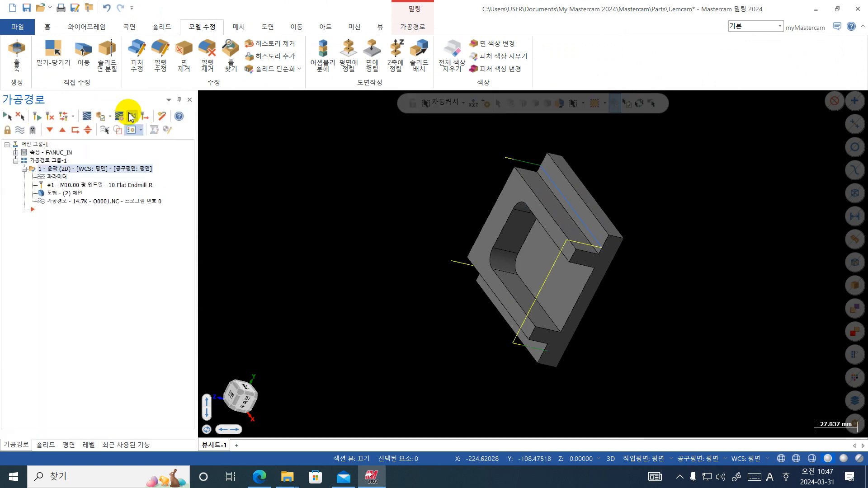
# Post the regenerated contour over the O0001 NC file, check its Z depth in CIMCO Edit, and close the editor
pyautogui.moveTo(625, 285)
pyautogui.mouseDown(button='middle')
pyautogui.moveTo(601, 244)
pyautogui.moveTo(570, 219)
pyautogui.moveTo(579, 234)
pyautogui.mouseUp(button='middle')
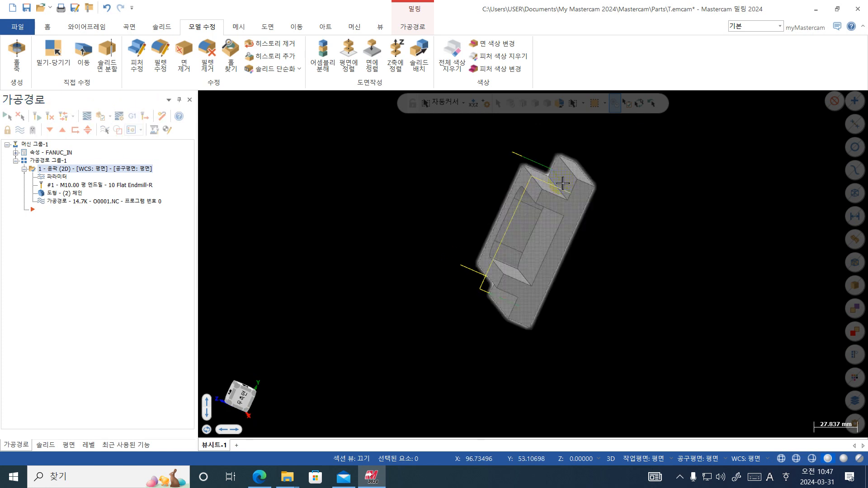
pyautogui.scroll(1, 562, 182)
pyautogui.moveTo(562, 182); pyautogui.dragTo(601, 190, button='middle')
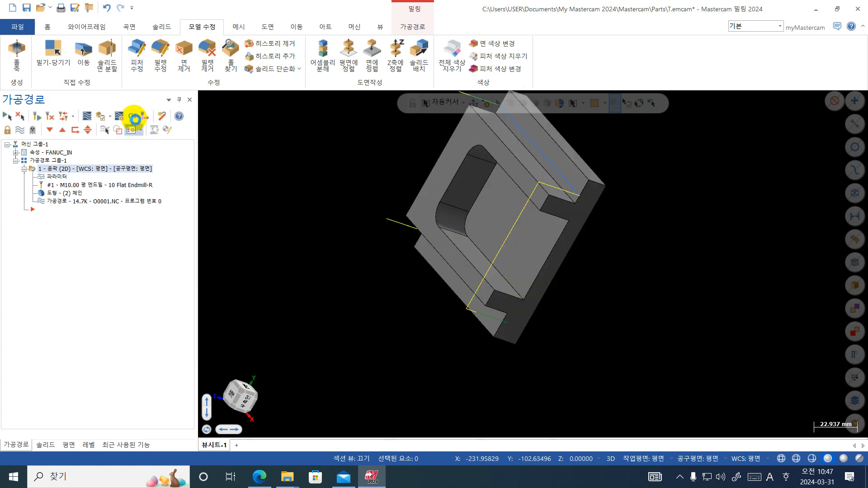
pyautogui.click(135, 118)
pyautogui.click(63, 329)
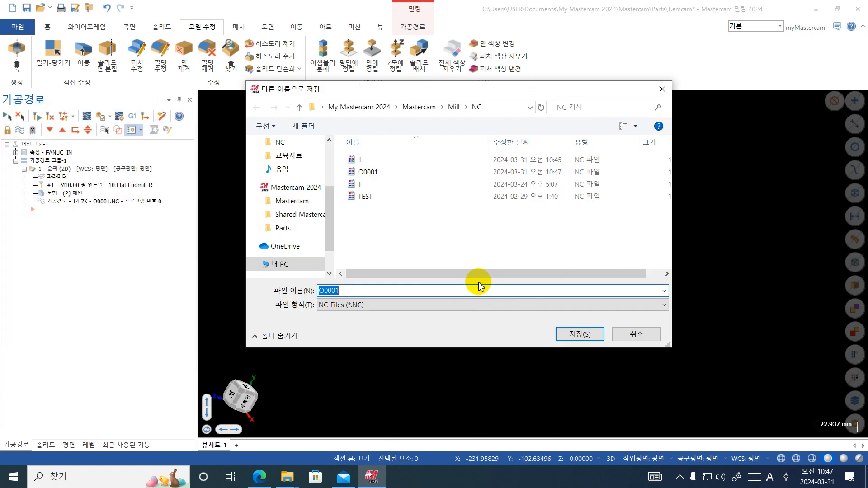
pyautogui.press('Return')
pyautogui.click(443, 243)
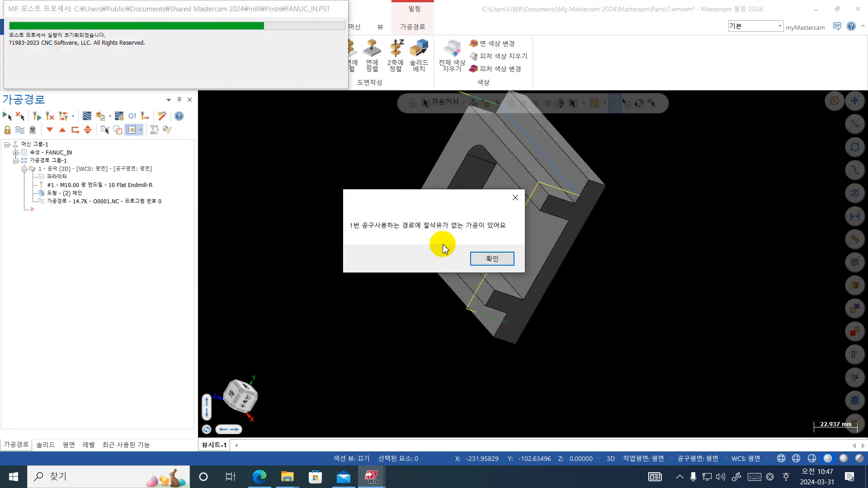
pyautogui.press('Return')
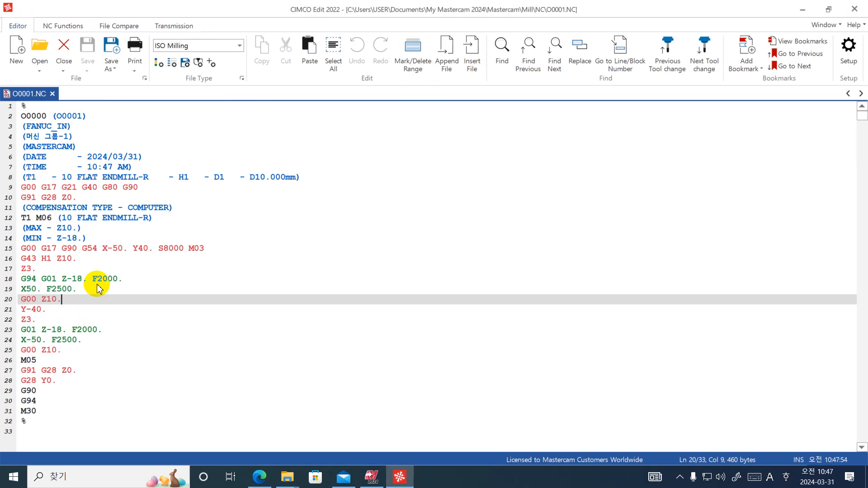
pyautogui.click(854, 9)
# Raise the part's lowered step floor back up with Push-Pull and regenerate the contour toolpath
pyautogui.click(53, 49)
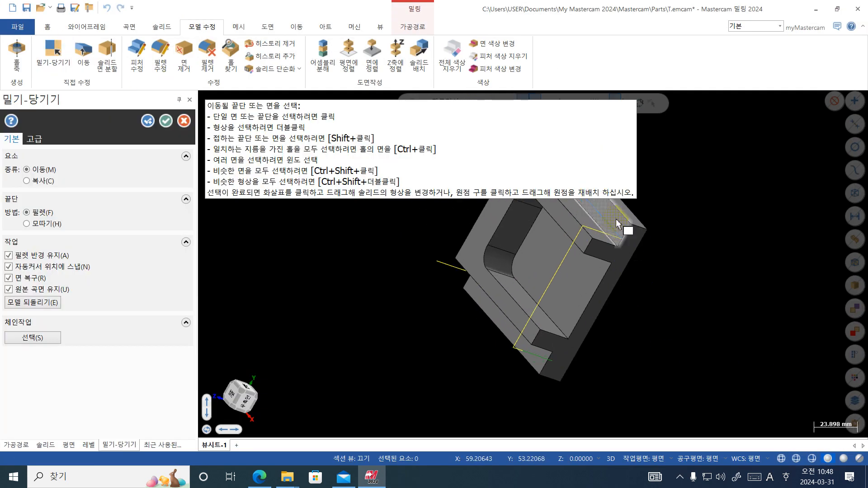
pyautogui.click(599, 217)
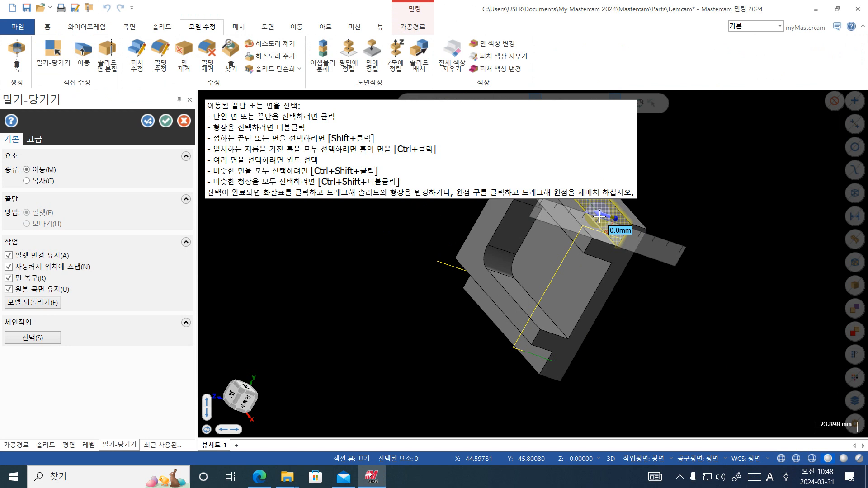
pyautogui.click(599, 217)
pyautogui.click(605, 216)
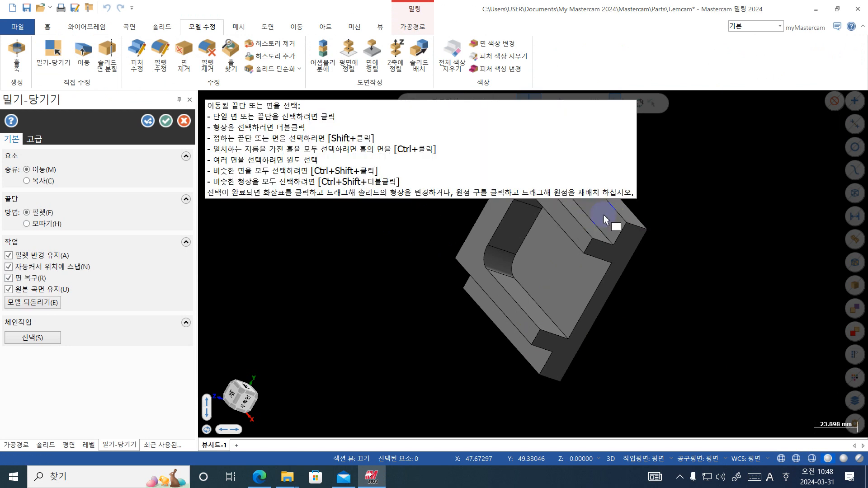
pyautogui.click(164, 127)
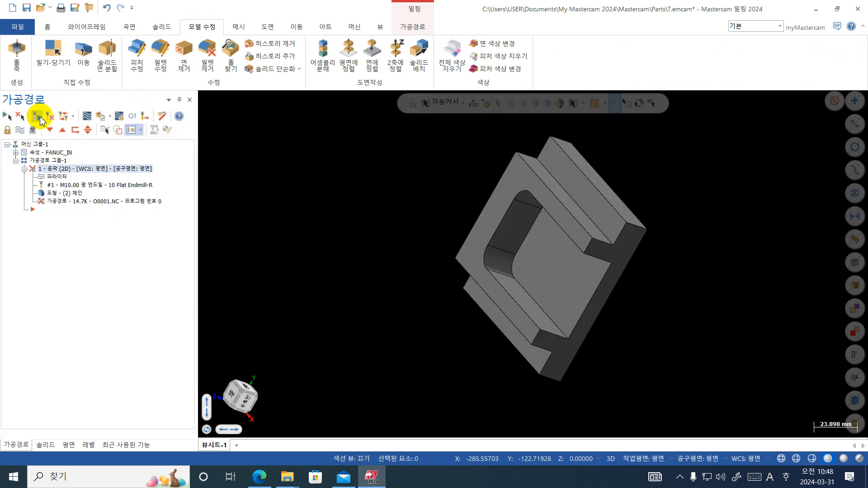
pyautogui.click(40, 118)
# Reopen the contour's linking parameters, set the depth to an absolute -15.0, and open the cut parameters
pyautogui.click(61, 179)
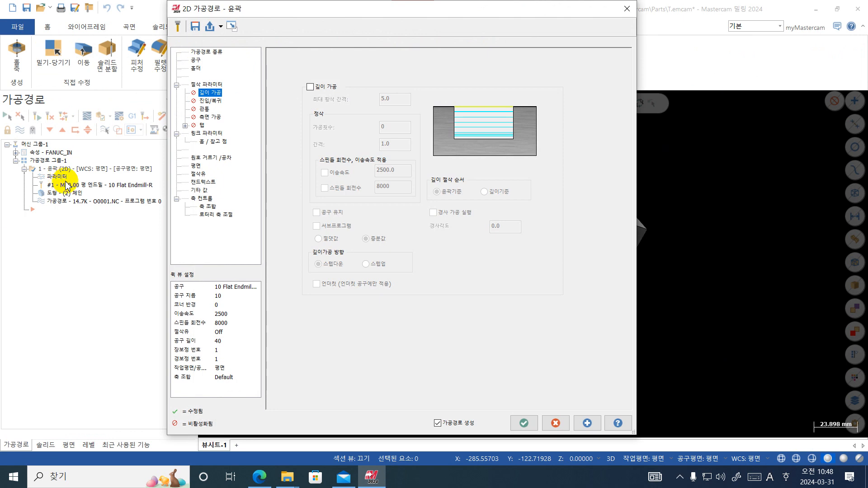
pyautogui.click(212, 141)
pyautogui.click(198, 133)
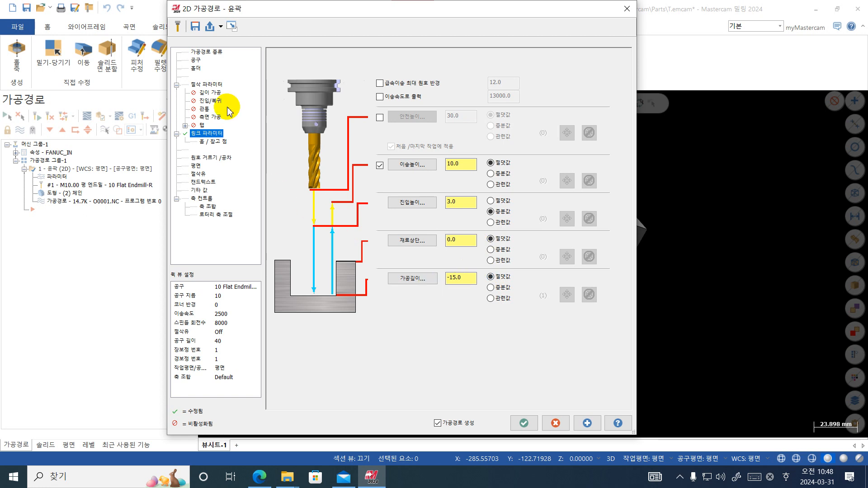
pyautogui.click(218, 85)
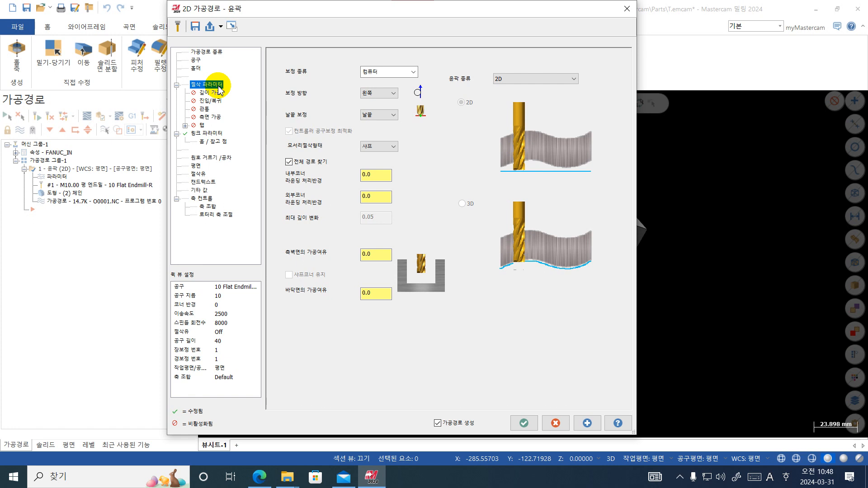
# Switch to the mastercam2024-1.pdf manual in Microsoft Edge and look through it for the cut parameter pages on tool compensation direction and tip compensation
pyautogui.click(251, 480)
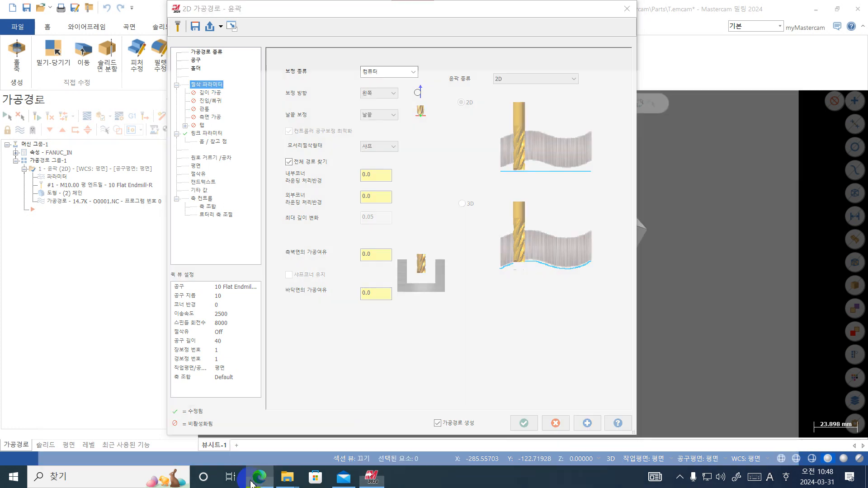
pyautogui.scroll(-20, 429, 210)
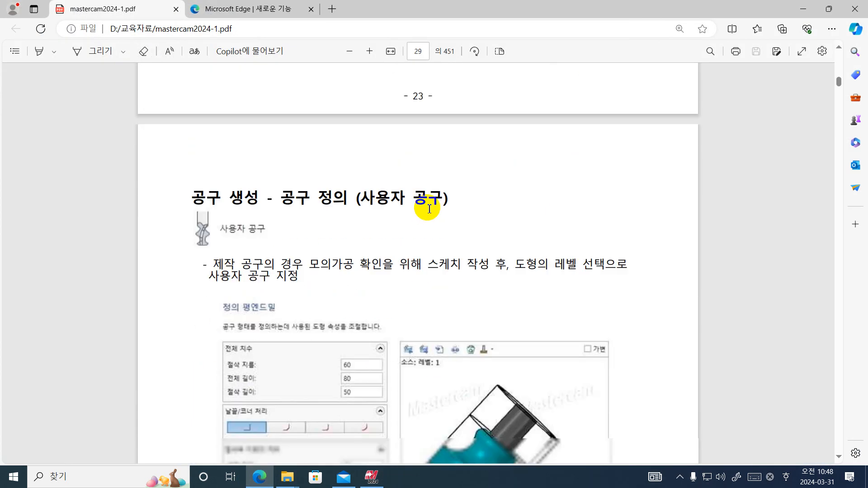
pyautogui.scroll(-15, 430, 209)
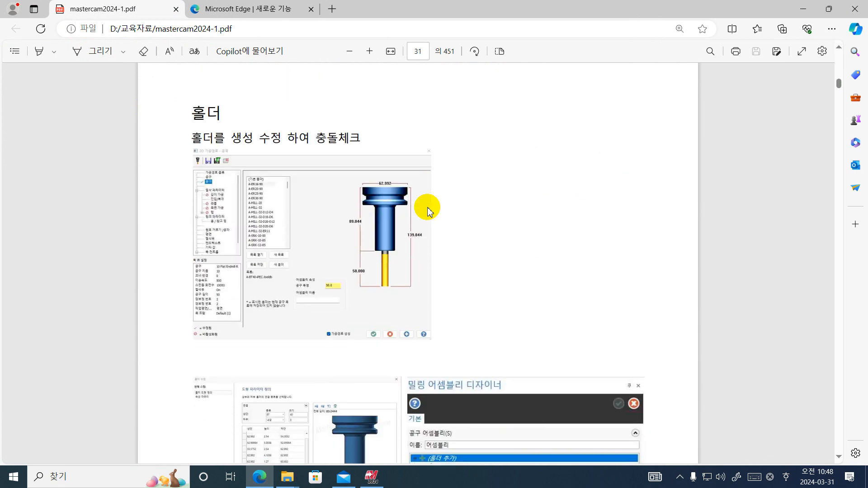
pyautogui.scroll(-15, 430, 211)
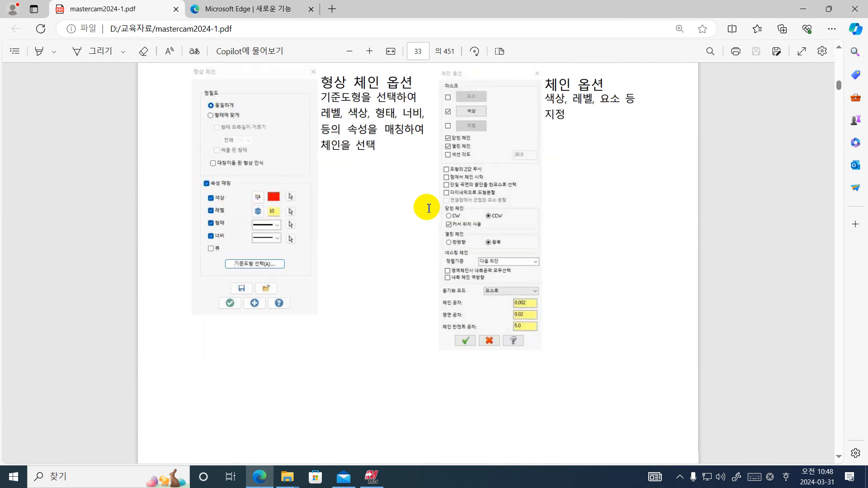
pyautogui.scroll(-15, 429, 209)
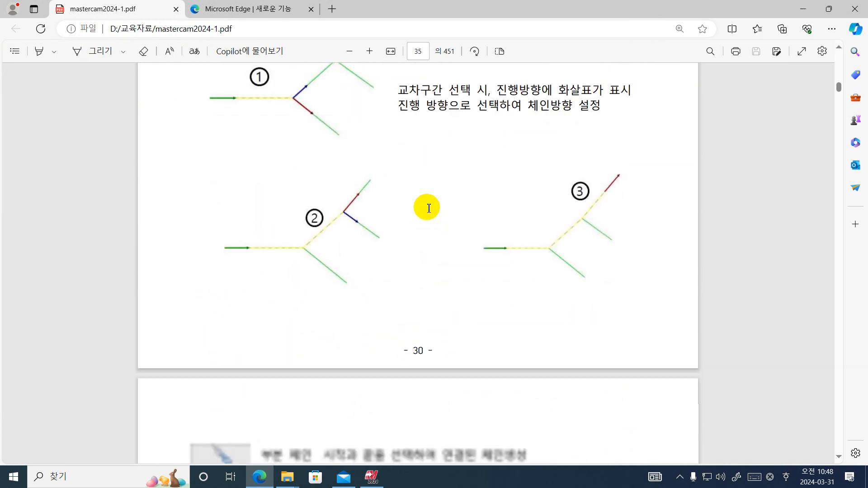
pyautogui.scroll(-15, 429, 208)
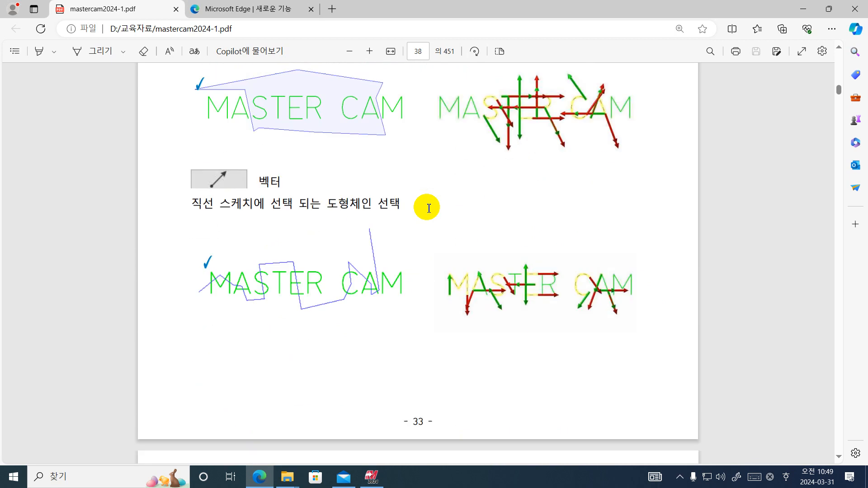
pyautogui.scroll(-15, 429, 209)
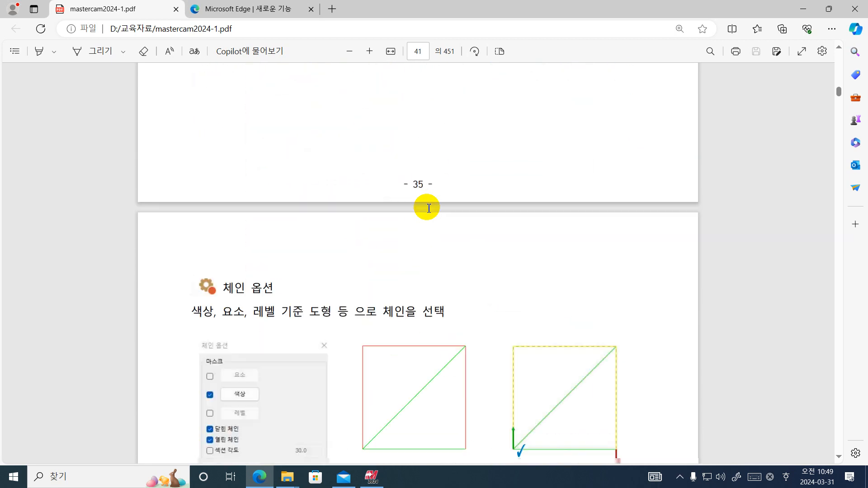
pyautogui.scroll(-15, 429, 209)
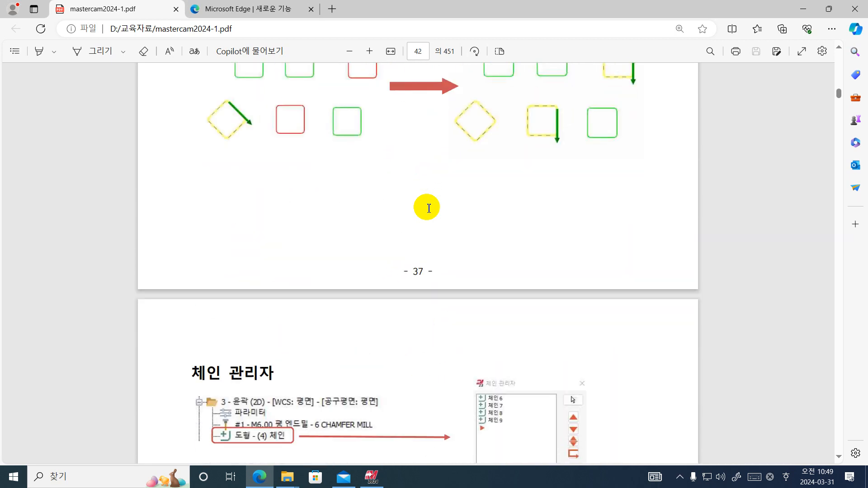
pyautogui.scroll(-15, 429, 209)
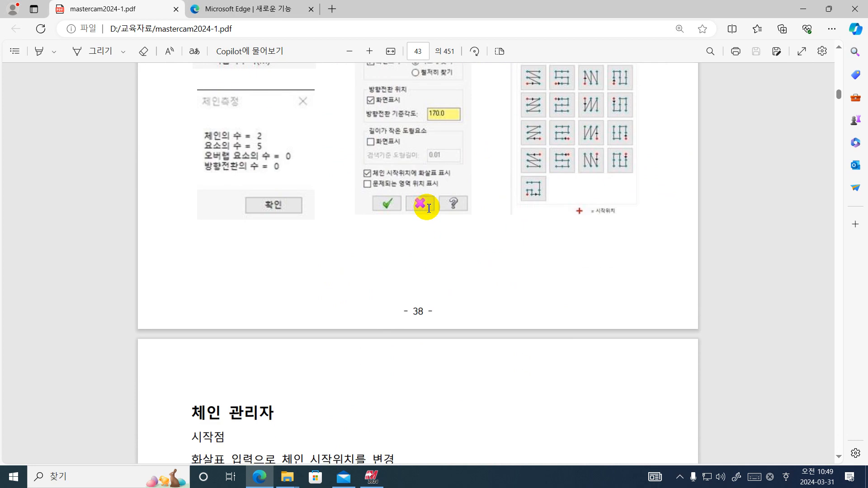
pyautogui.scroll(-15, 429, 208)
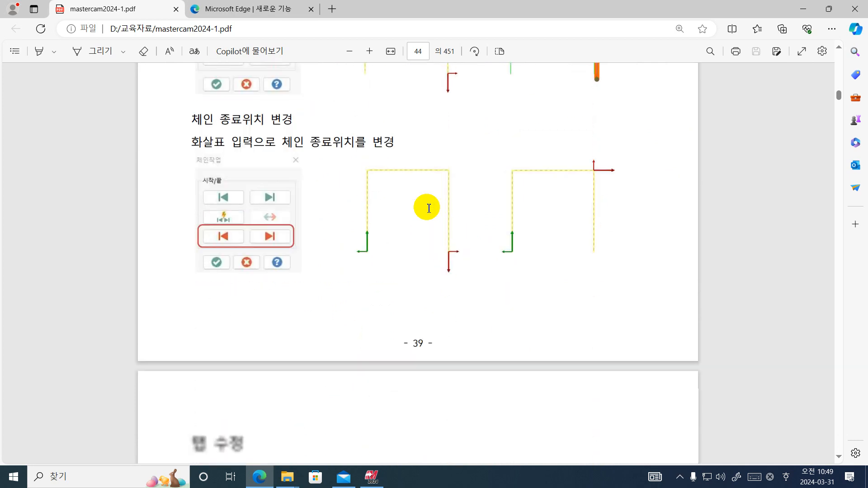
pyautogui.scroll(-8, 429, 208)
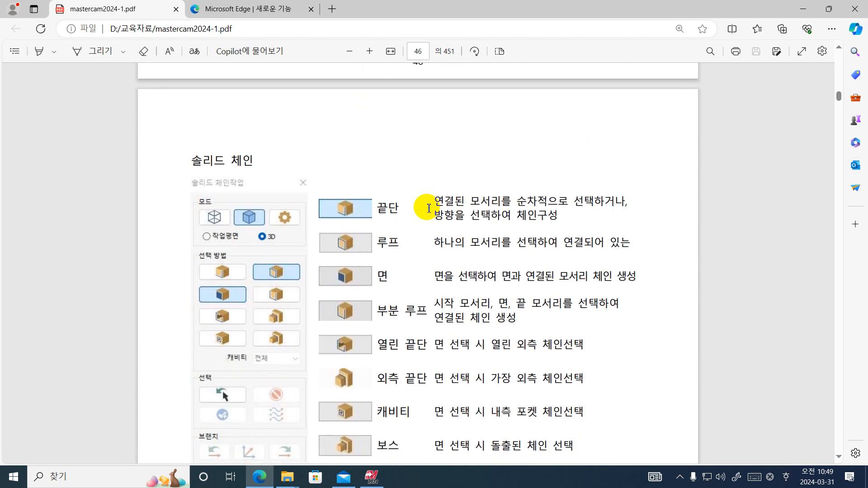
pyautogui.scroll(8, 429, 208)
pyautogui.scroll(-8, 429, 208)
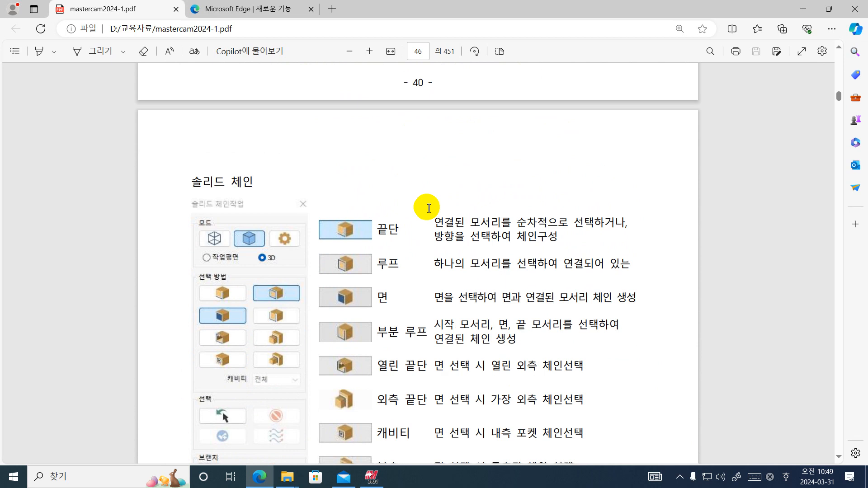
pyautogui.scroll(-15, 415, 183)
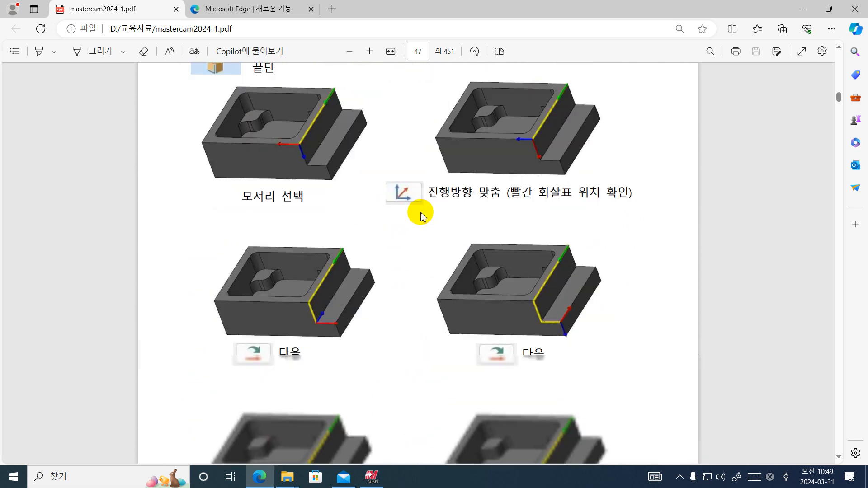
pyautogui.scroll(-15, 424, 222)
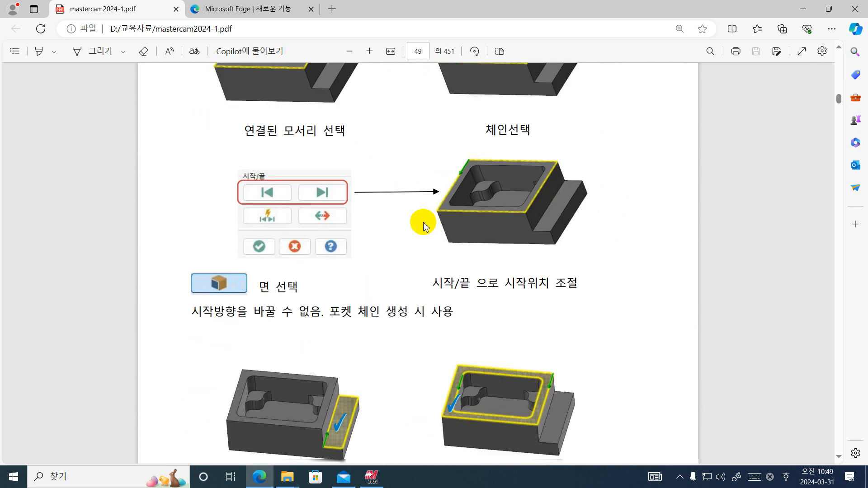
pyautogui.scroll(-15, 421, 220)
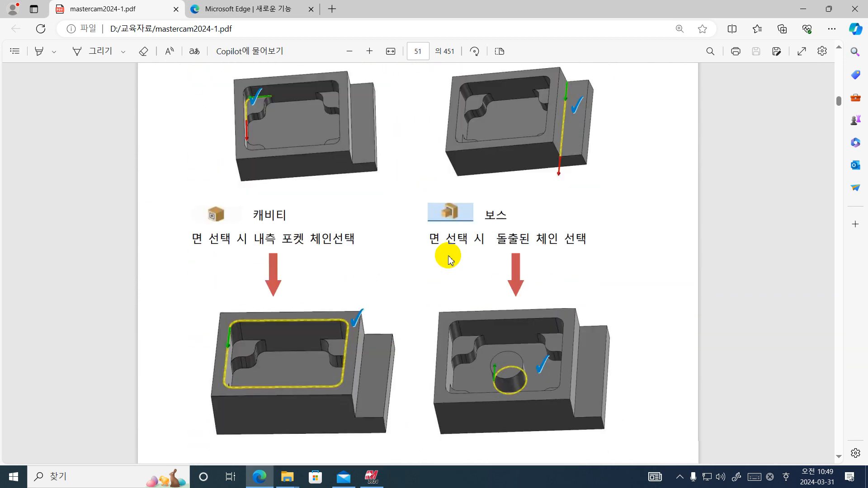
pyautogui.scroll(-10, 449, 260)
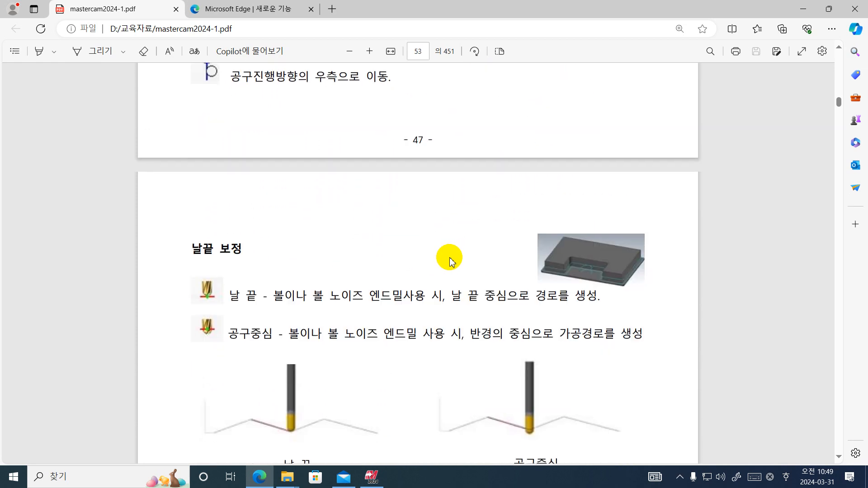